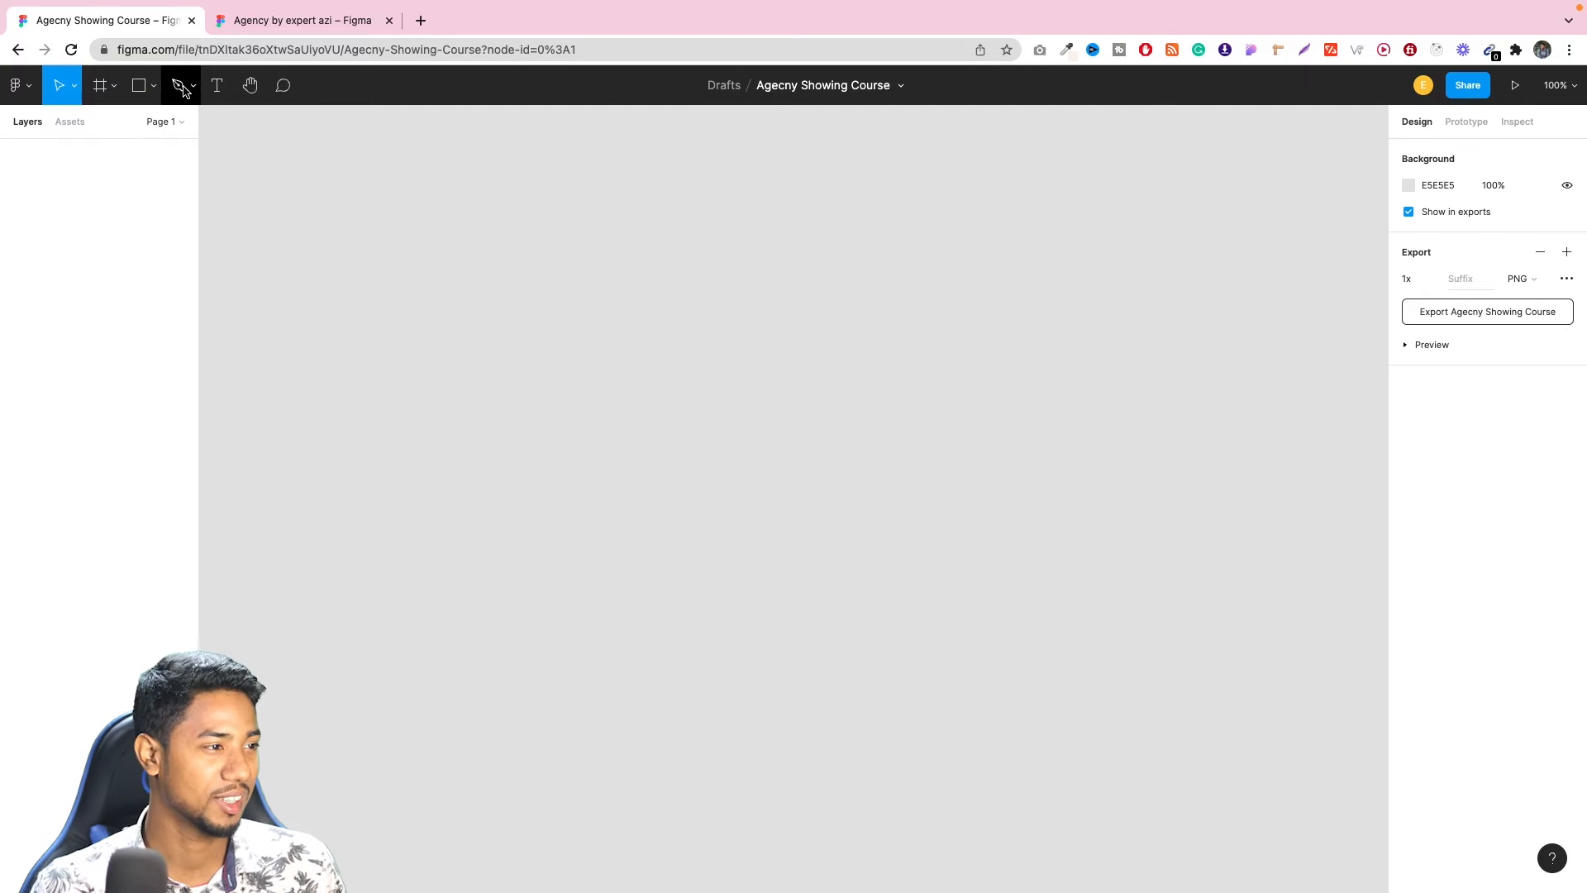
Create a new frame from the Desktop preset at 1440 × 1024.
click(114, 85)
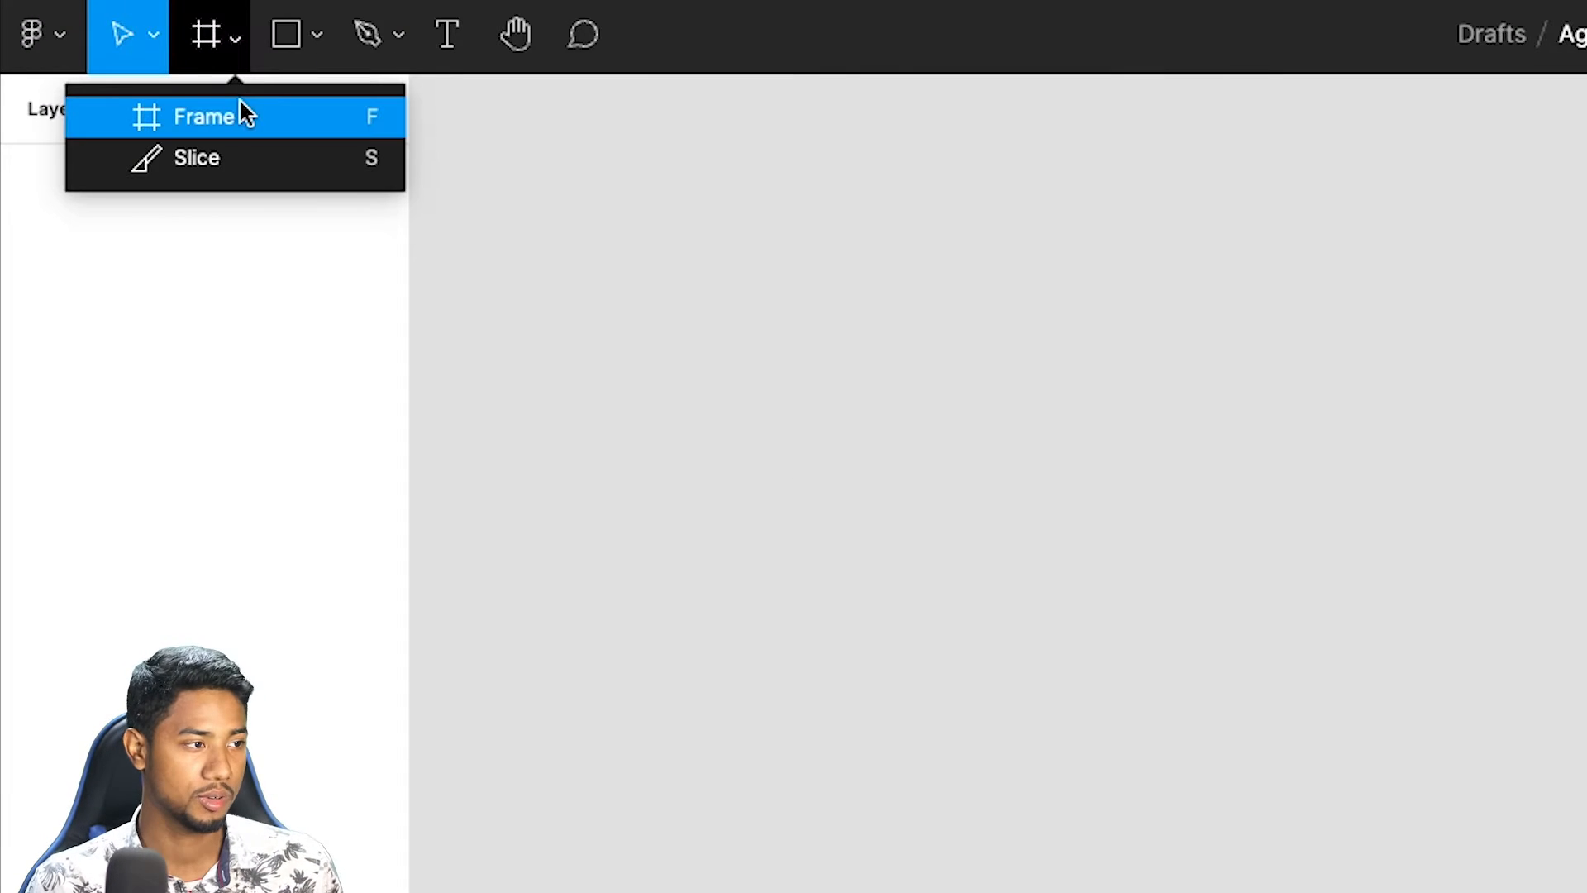
click(242, 103)
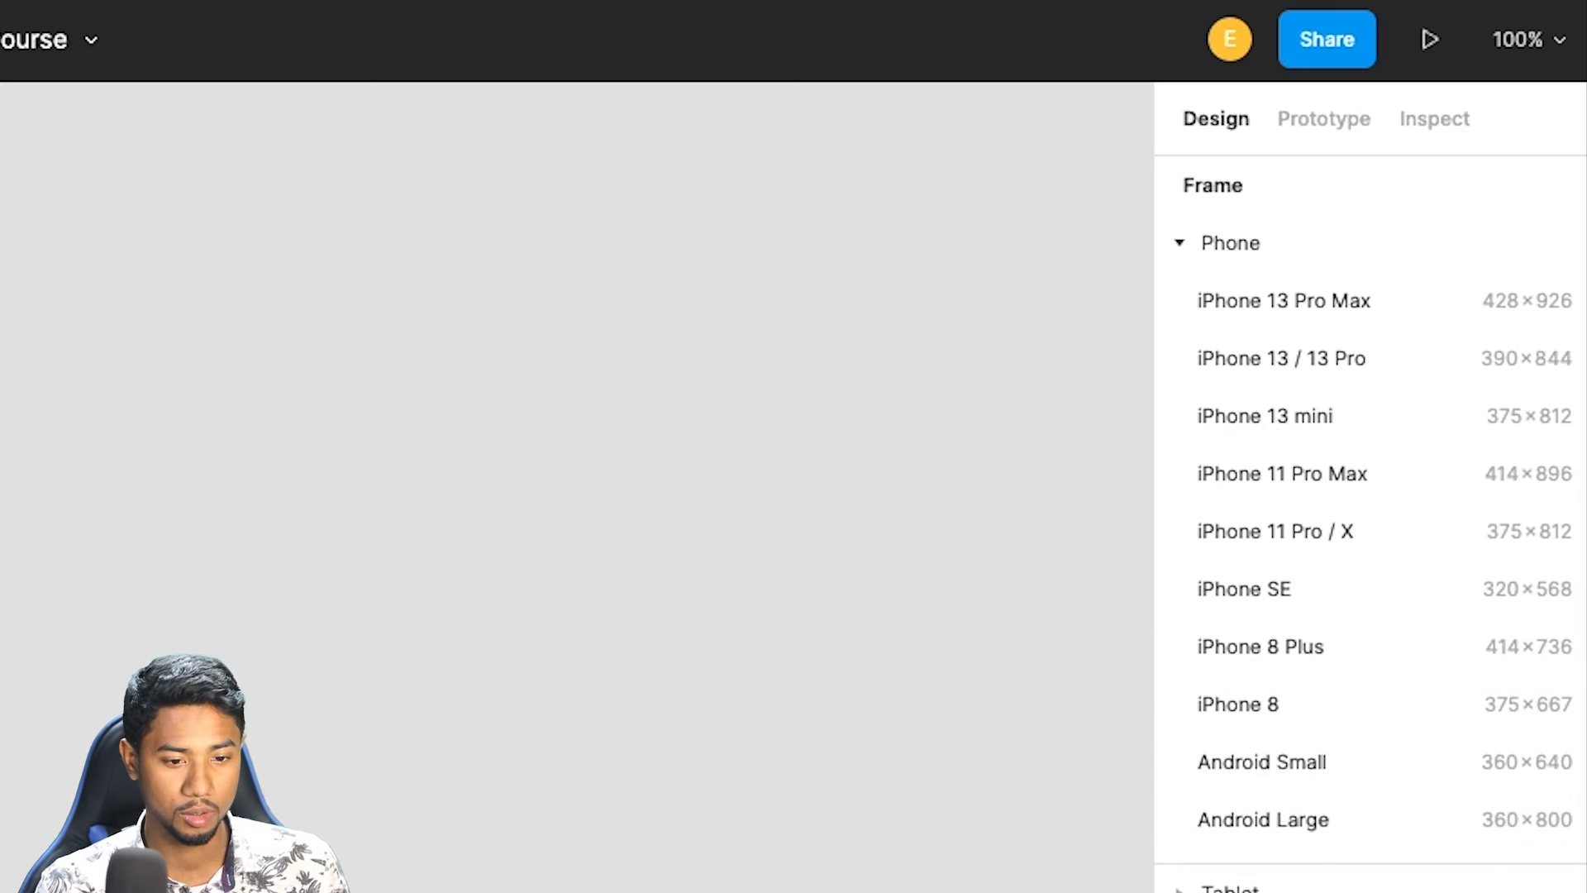
click(1240, 892)
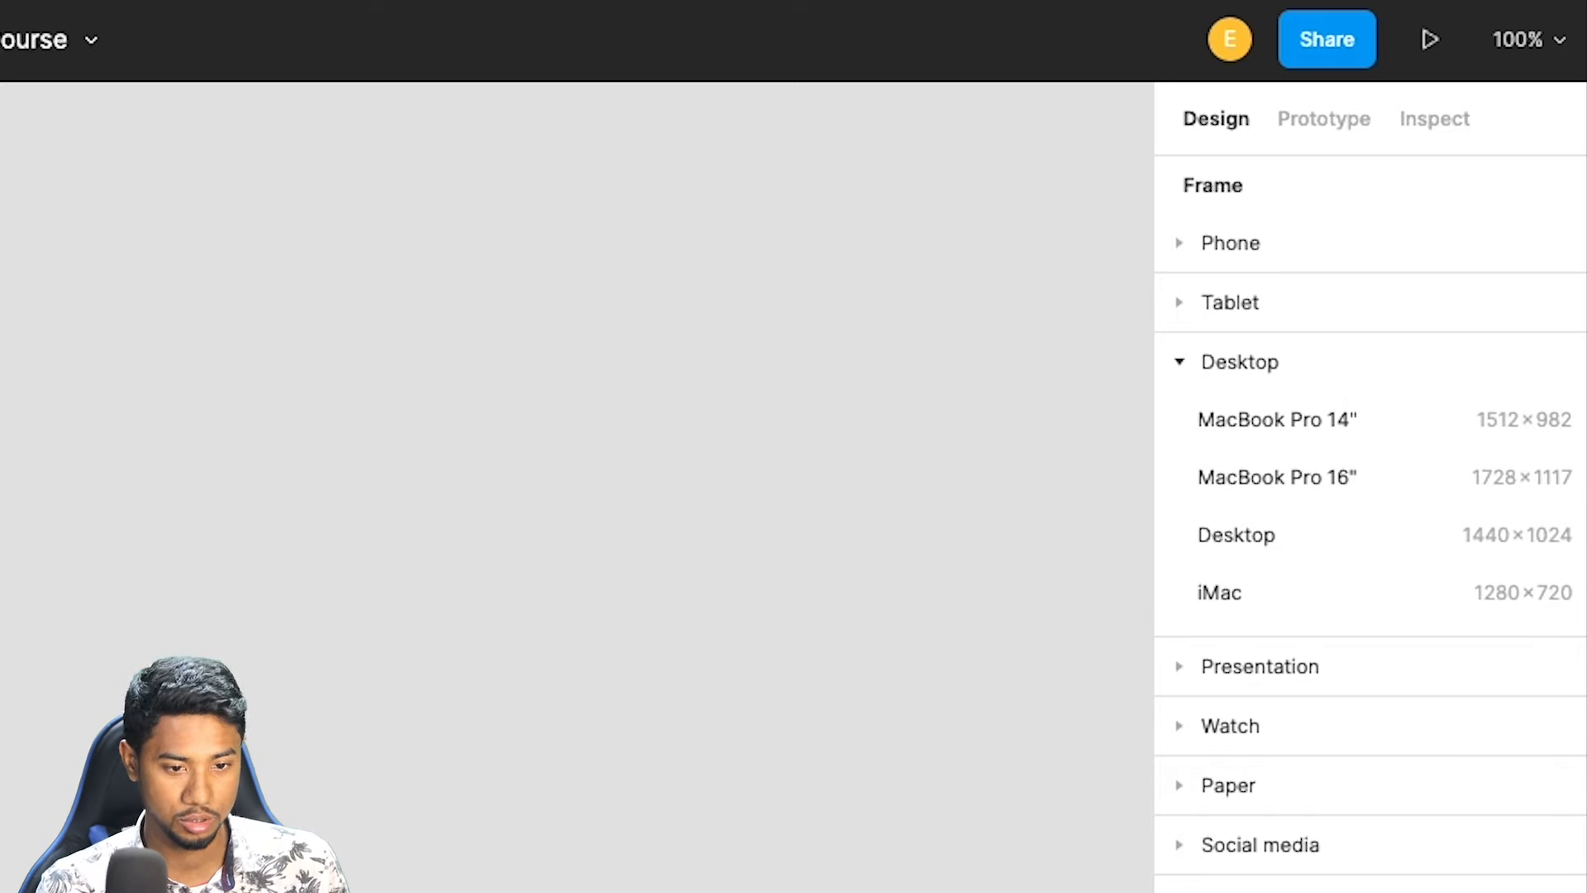
click(1274, 533)
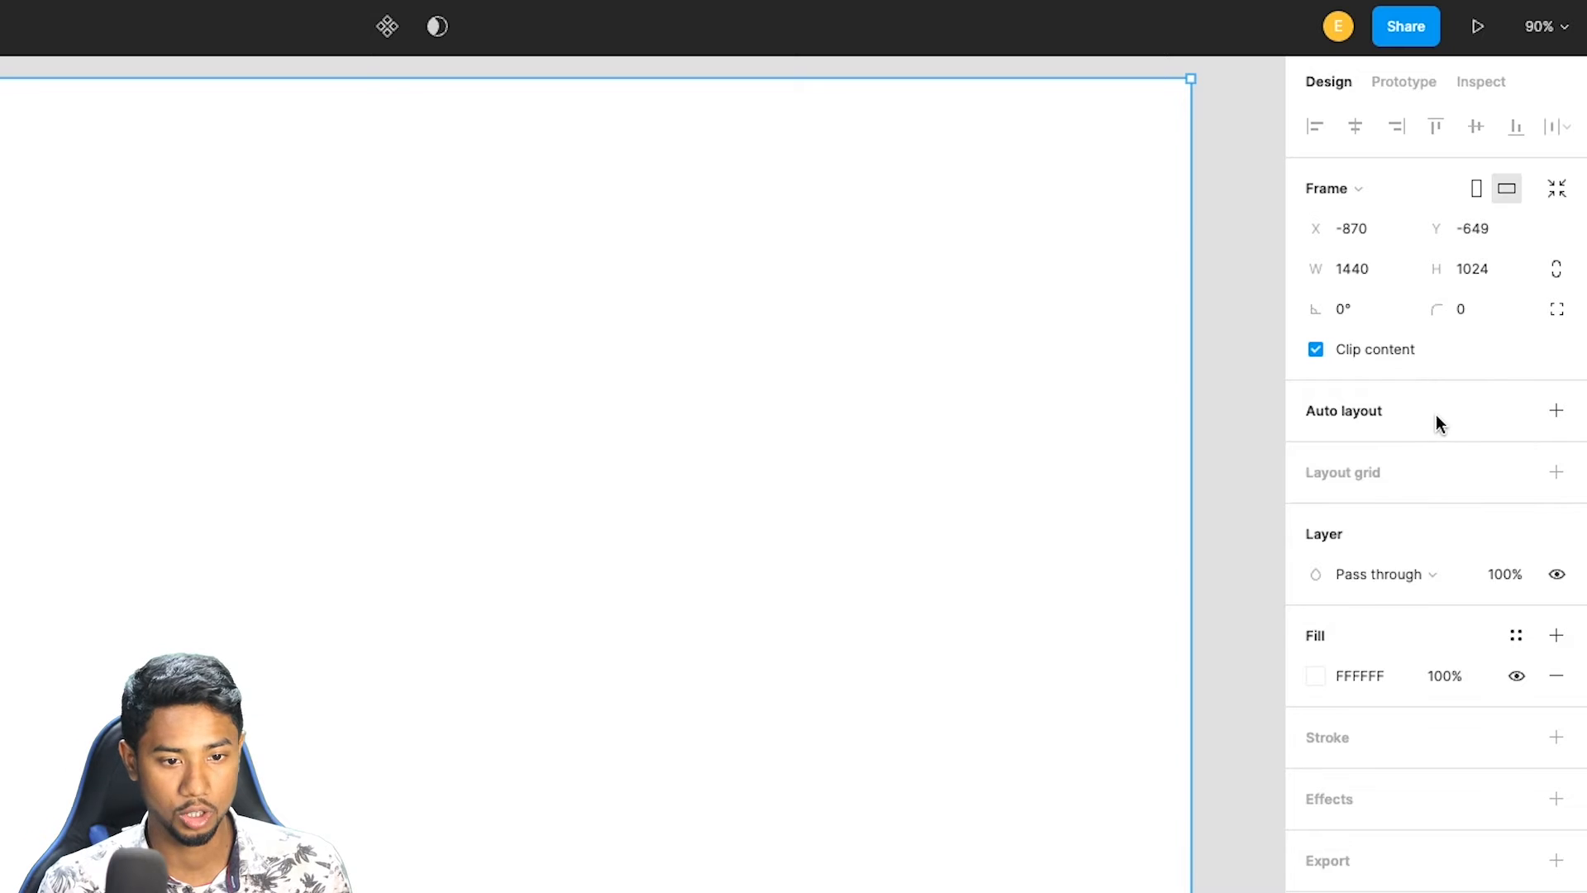
Add horizontal auto layout to the desktop frame, and add a stroke to it with its visibility turned off.
key(shift+a)
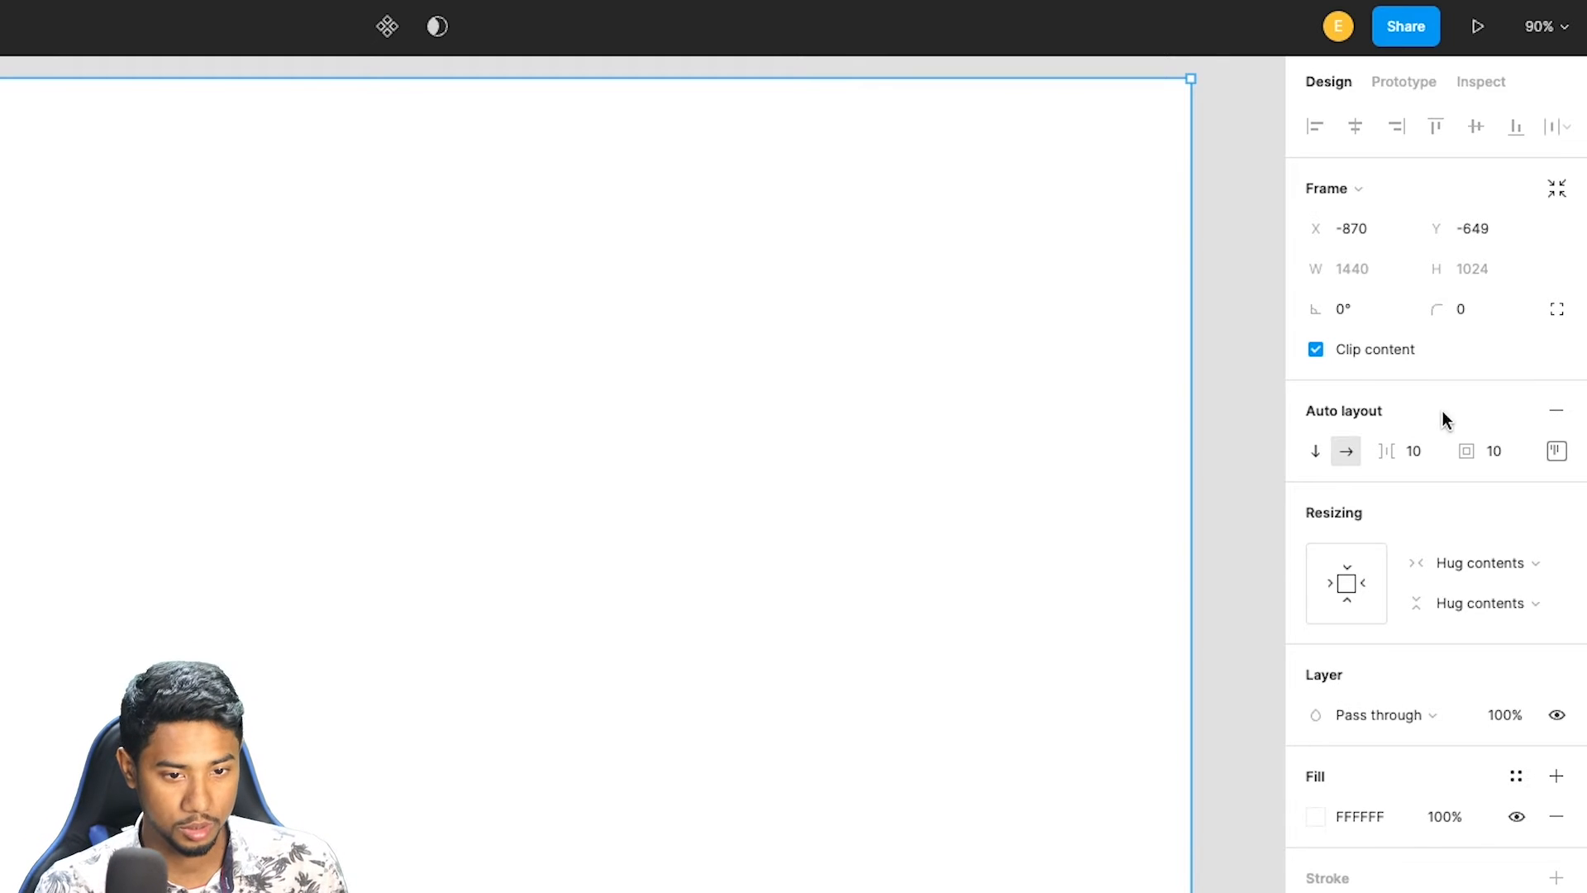
click(1326, 452)
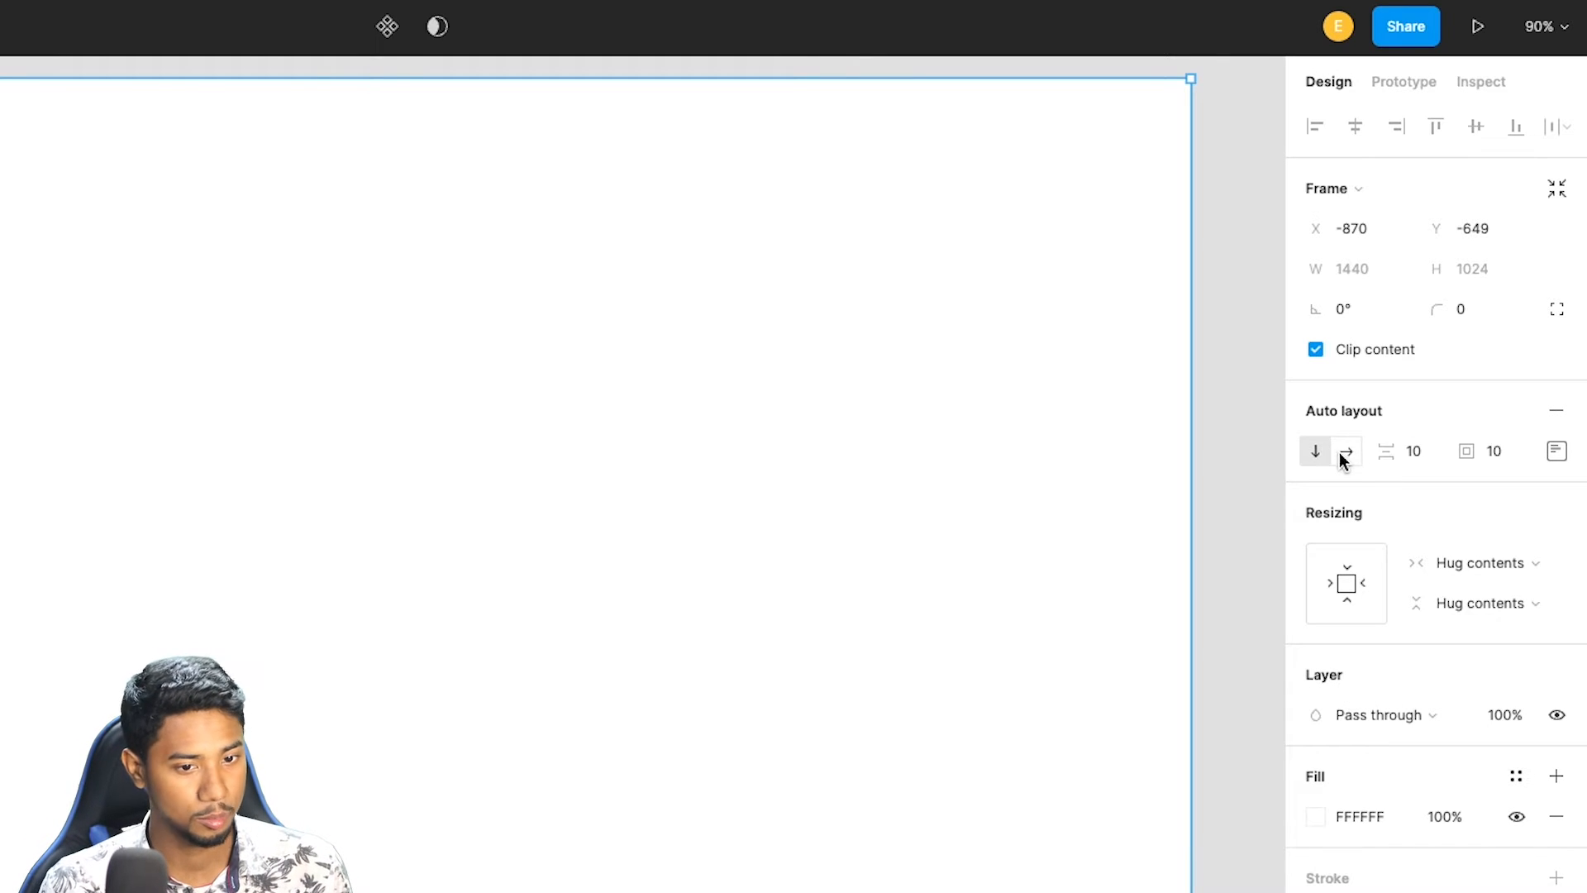
click(1346, 451)
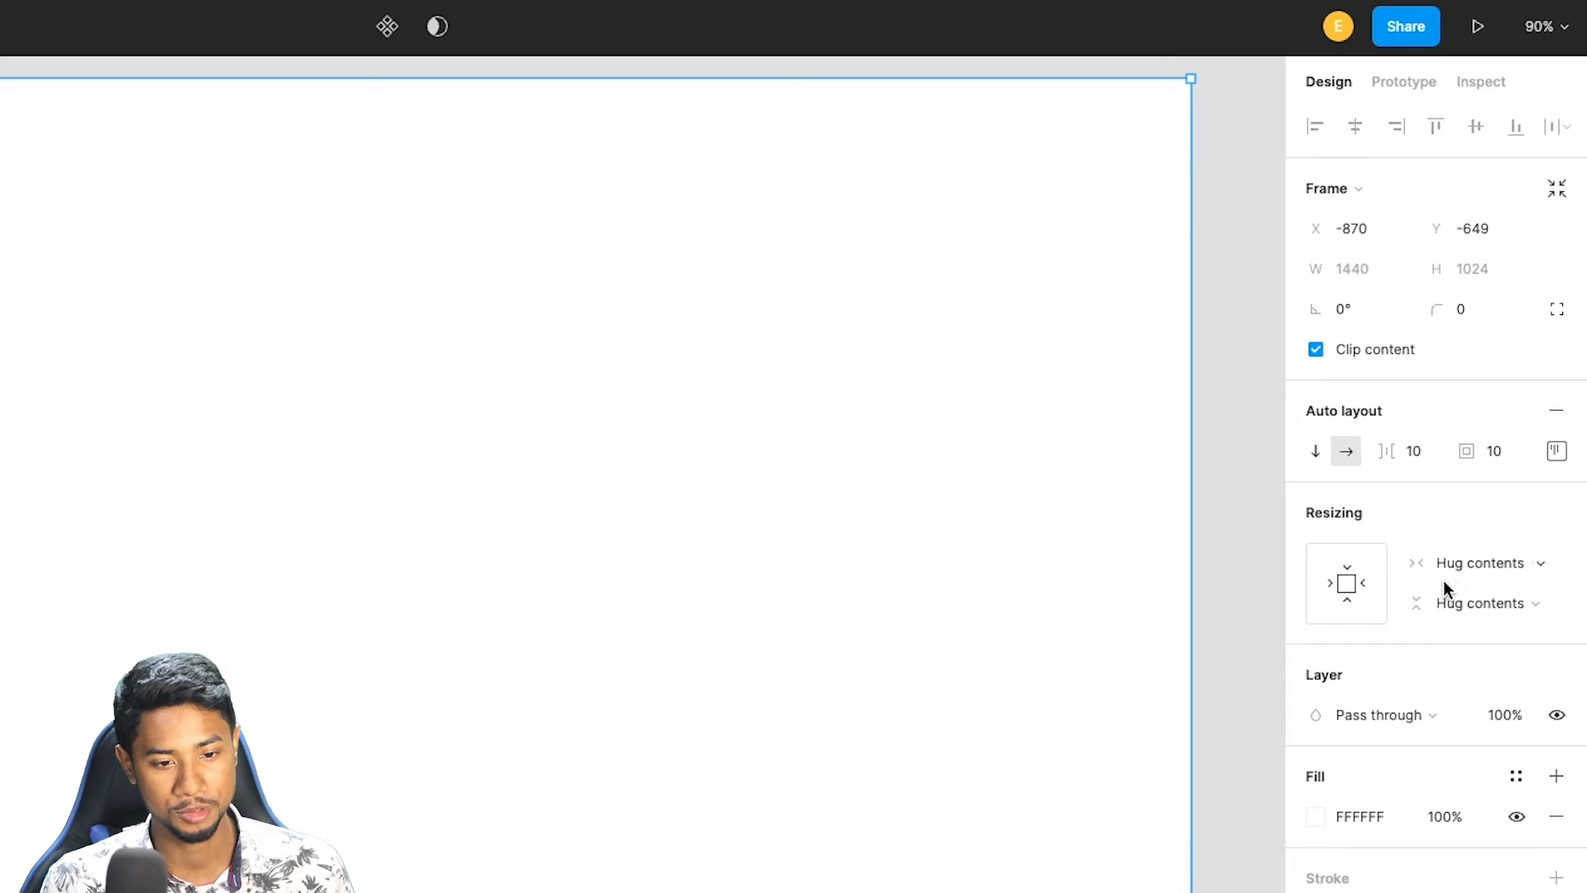
click(1403, 878)
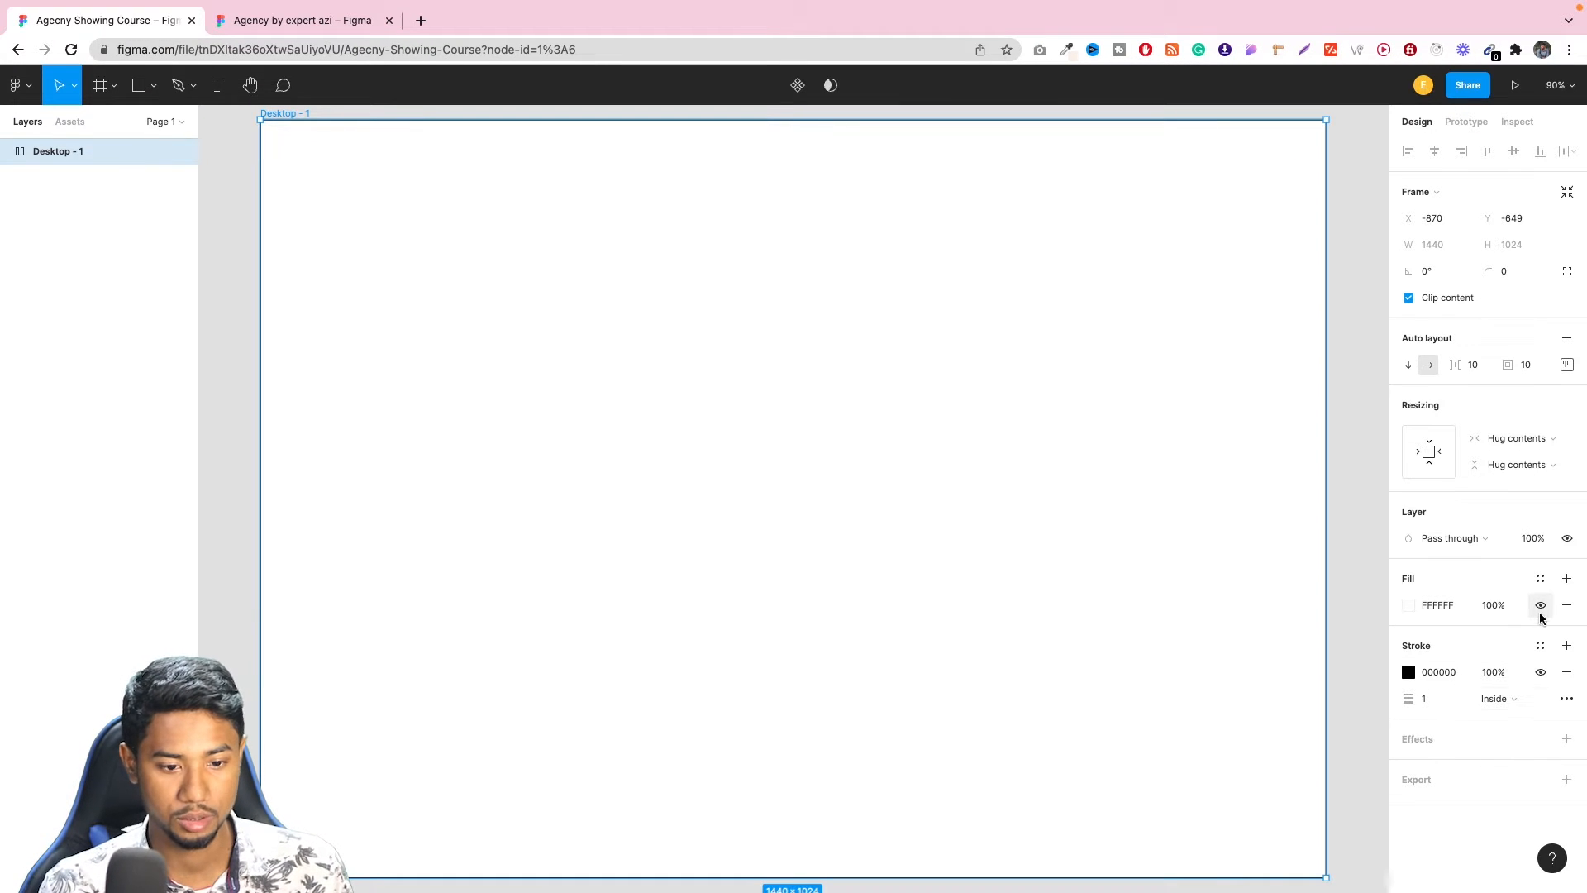
click(1540, 672)
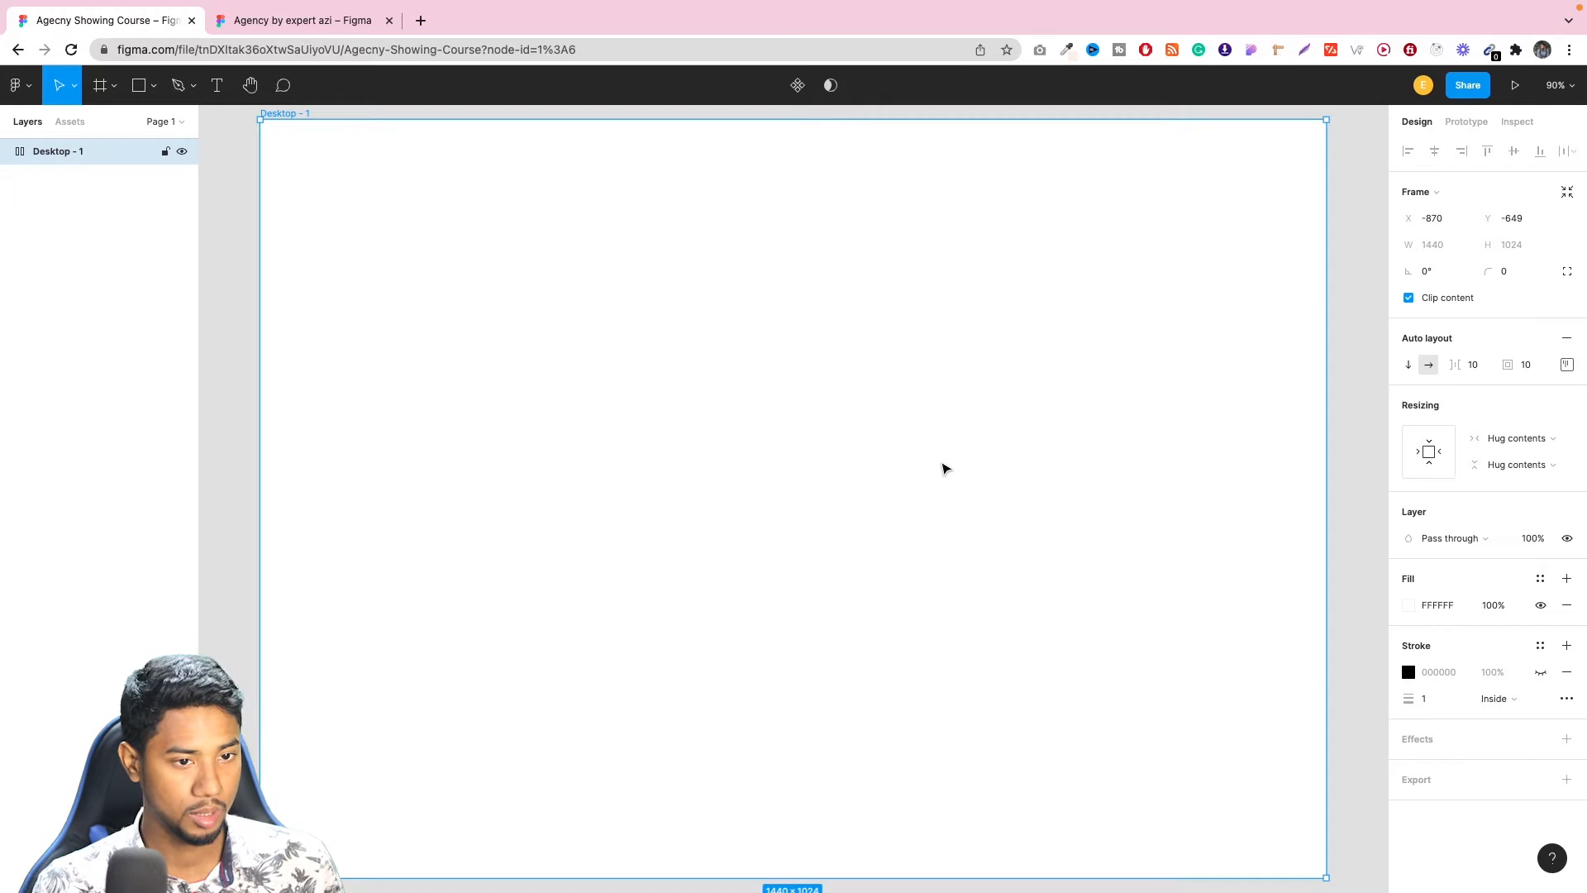
Rename the Desktop - 1 frame as HomePage.
scroll(945, 469, down, 5)
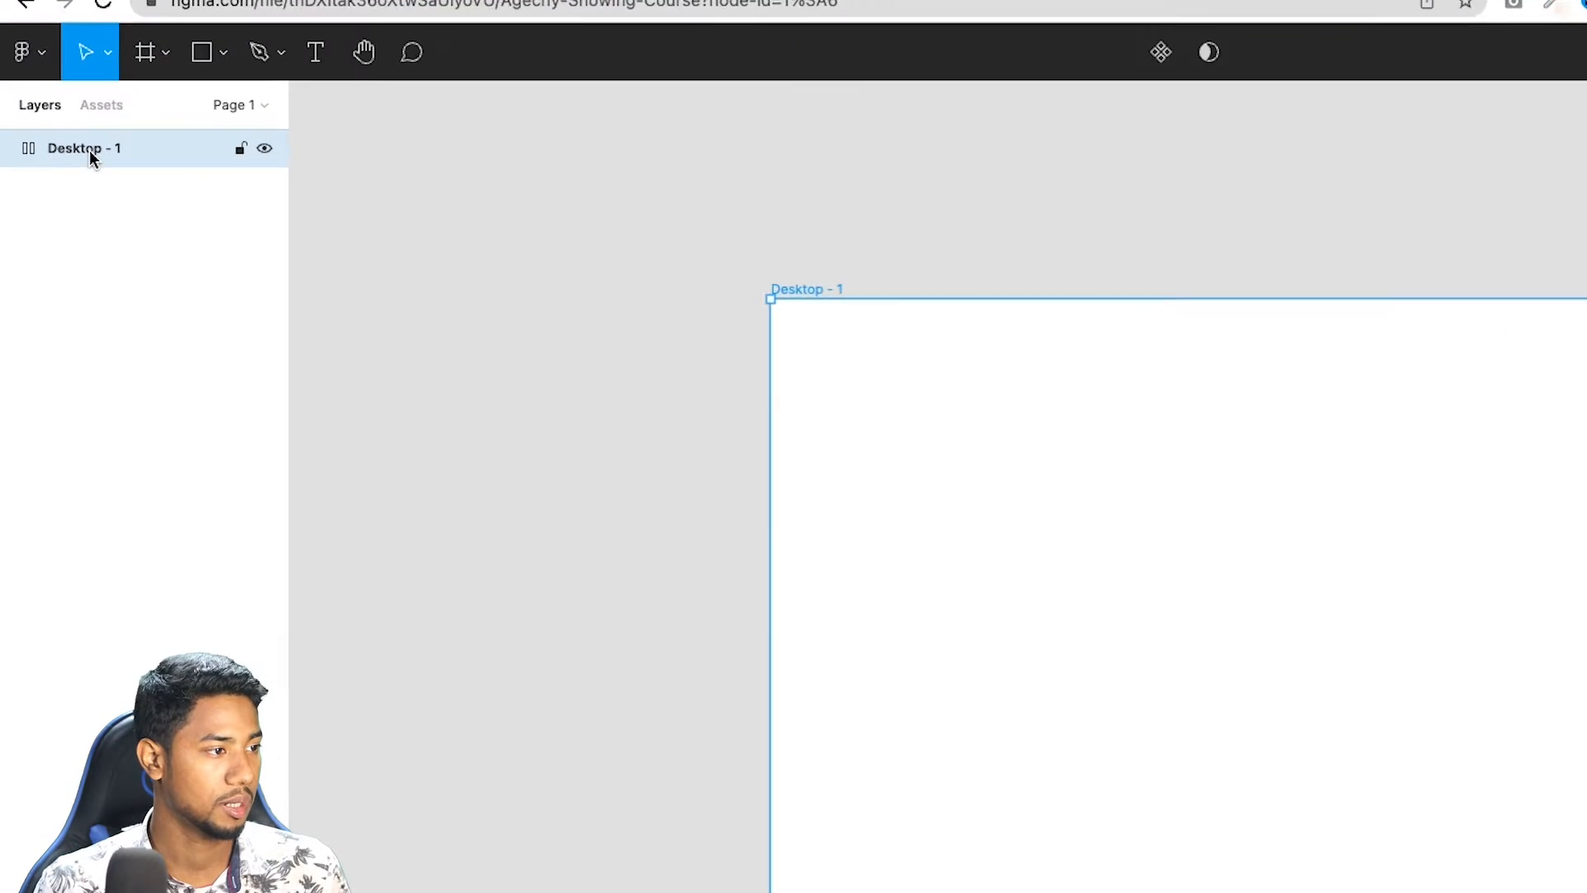
double_click(63, 153)
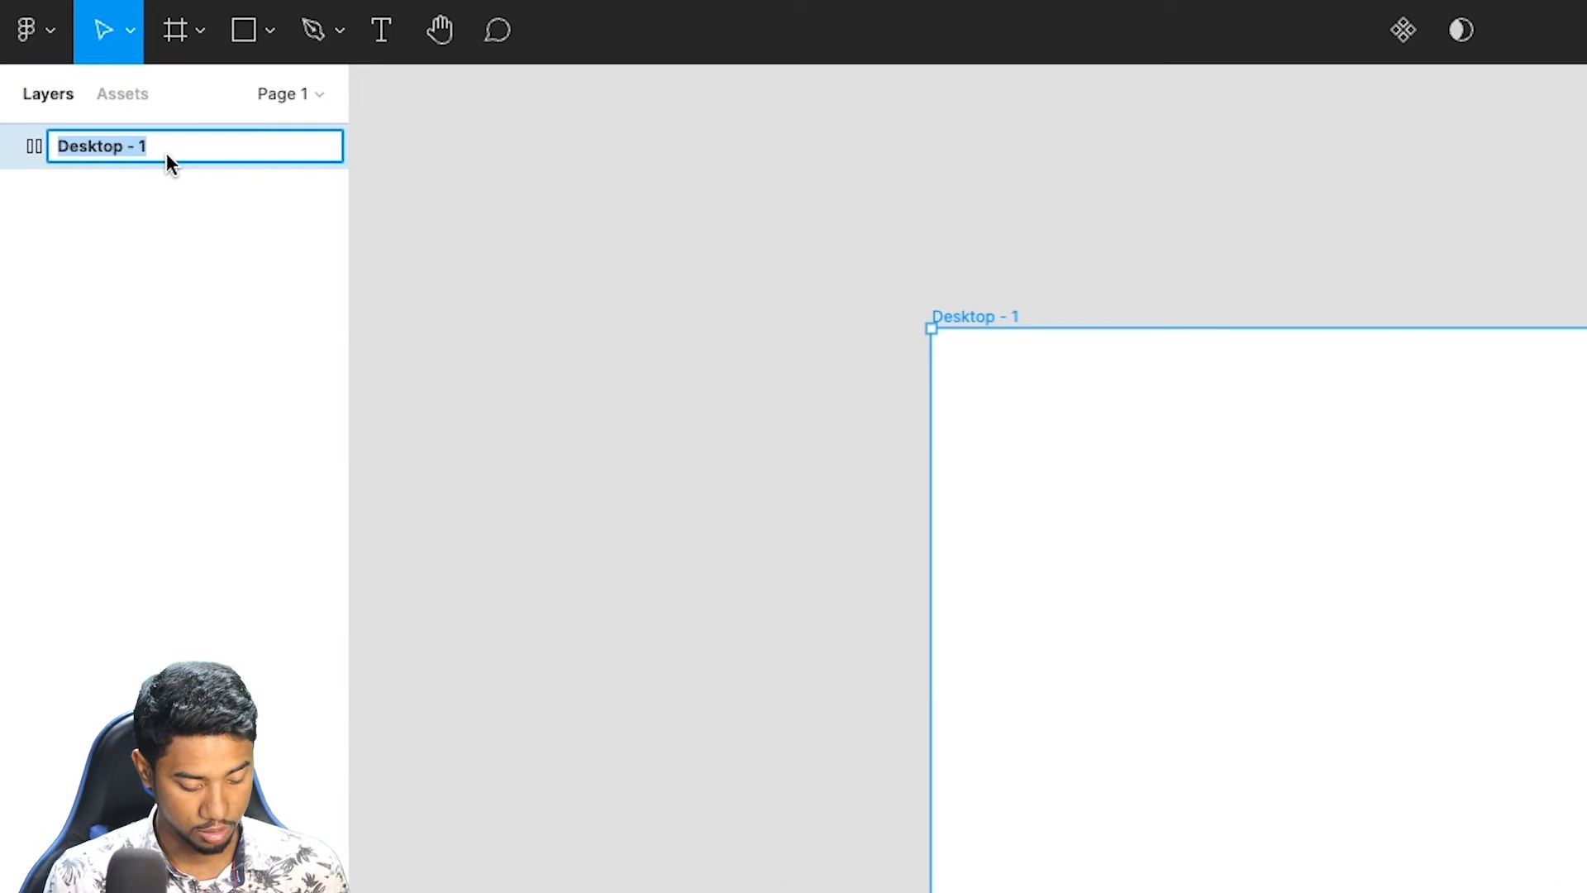
text(H)
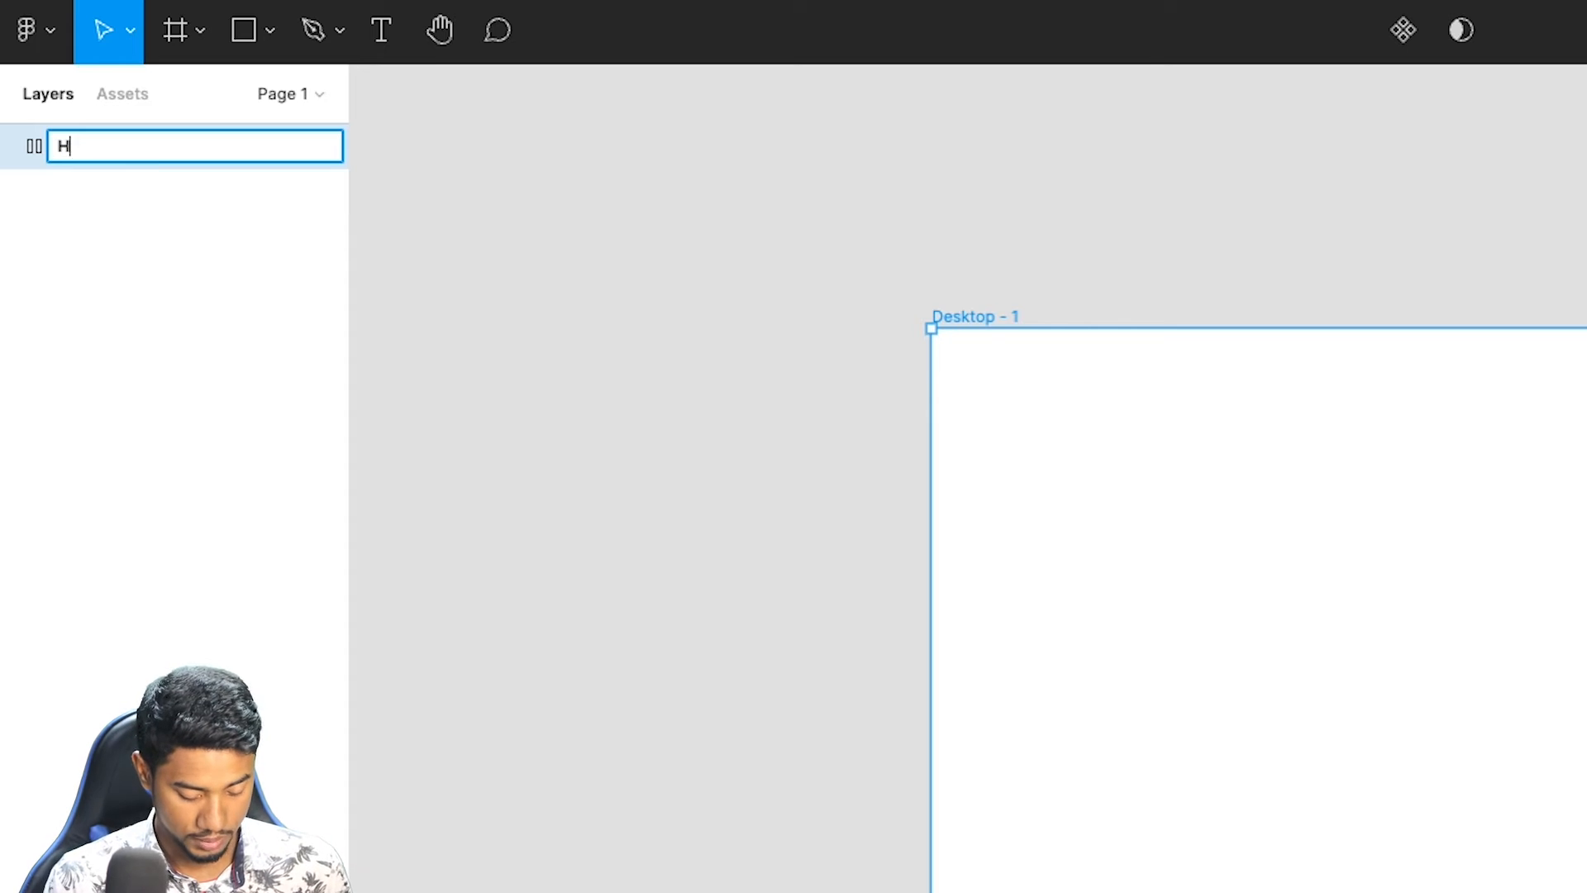
text(ome)
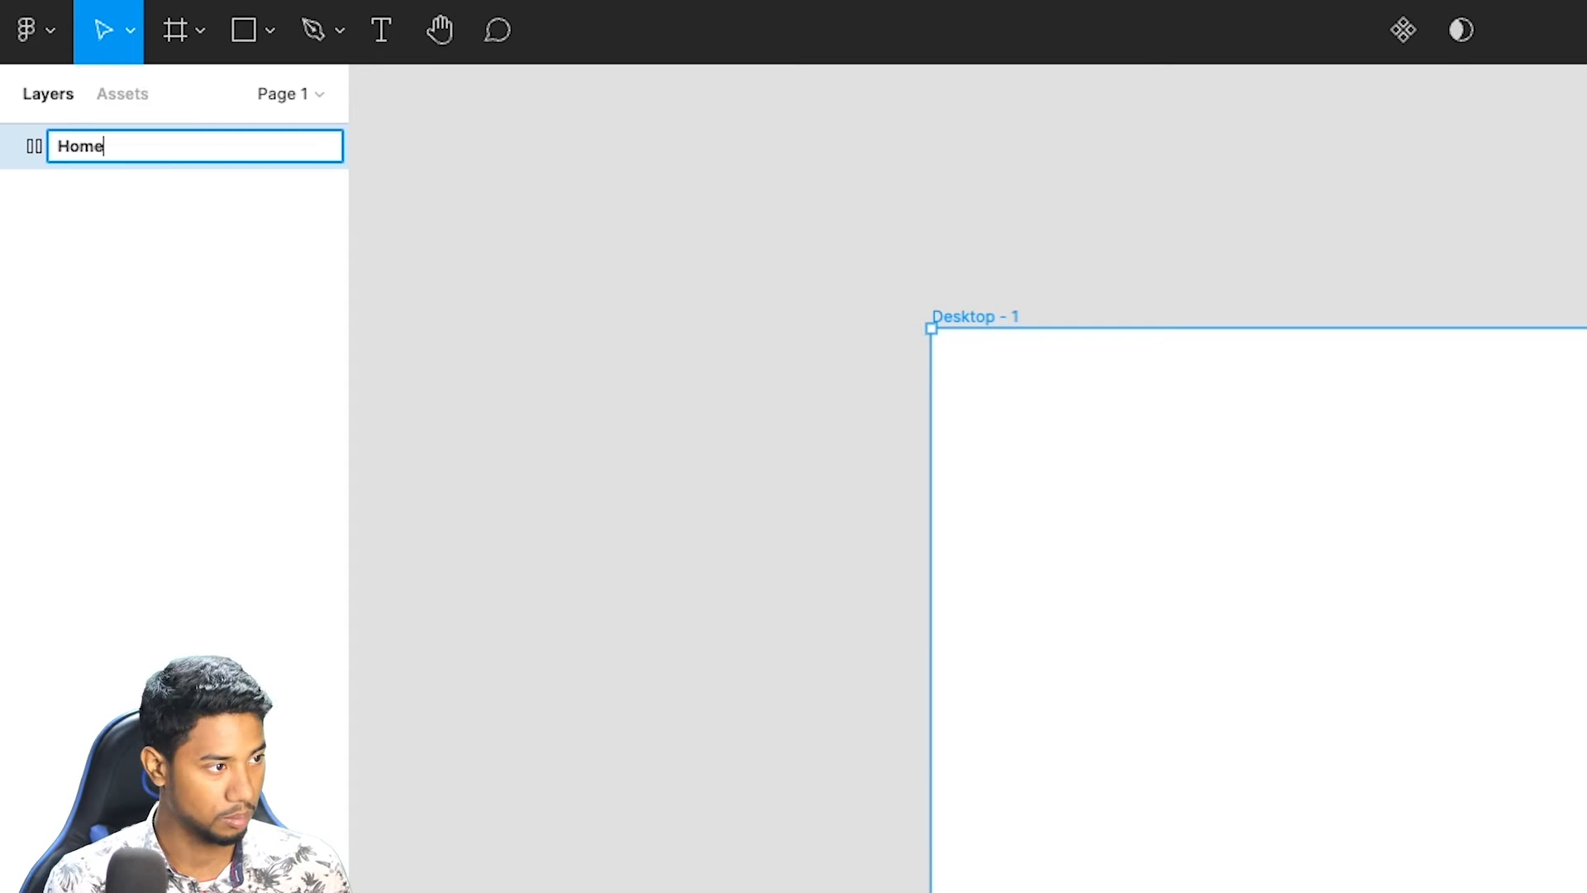
text(Page)
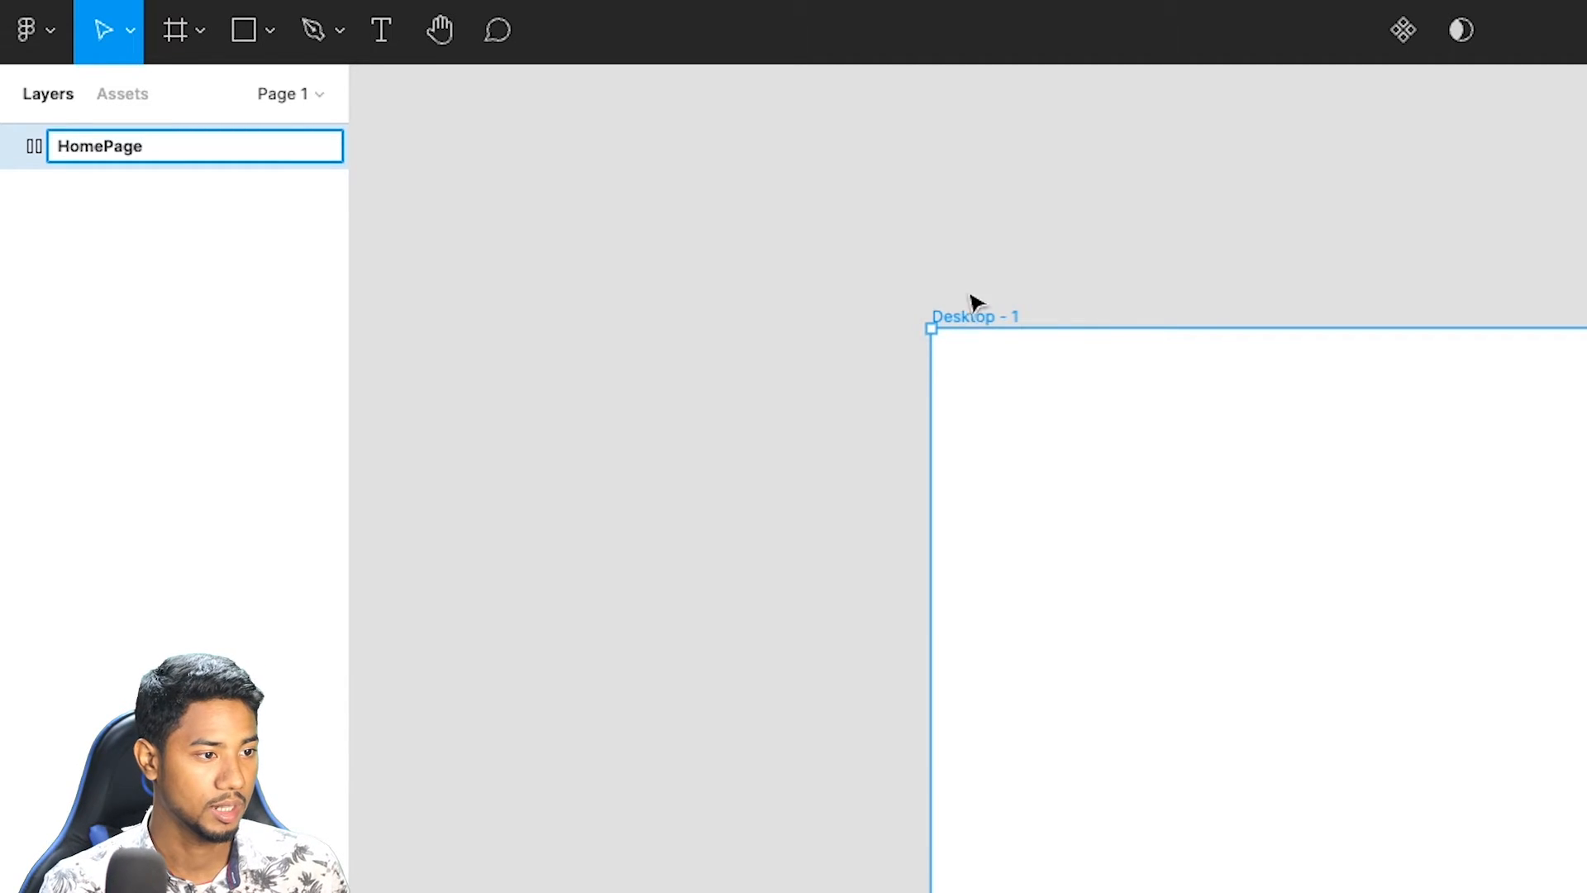
click(972, 305)
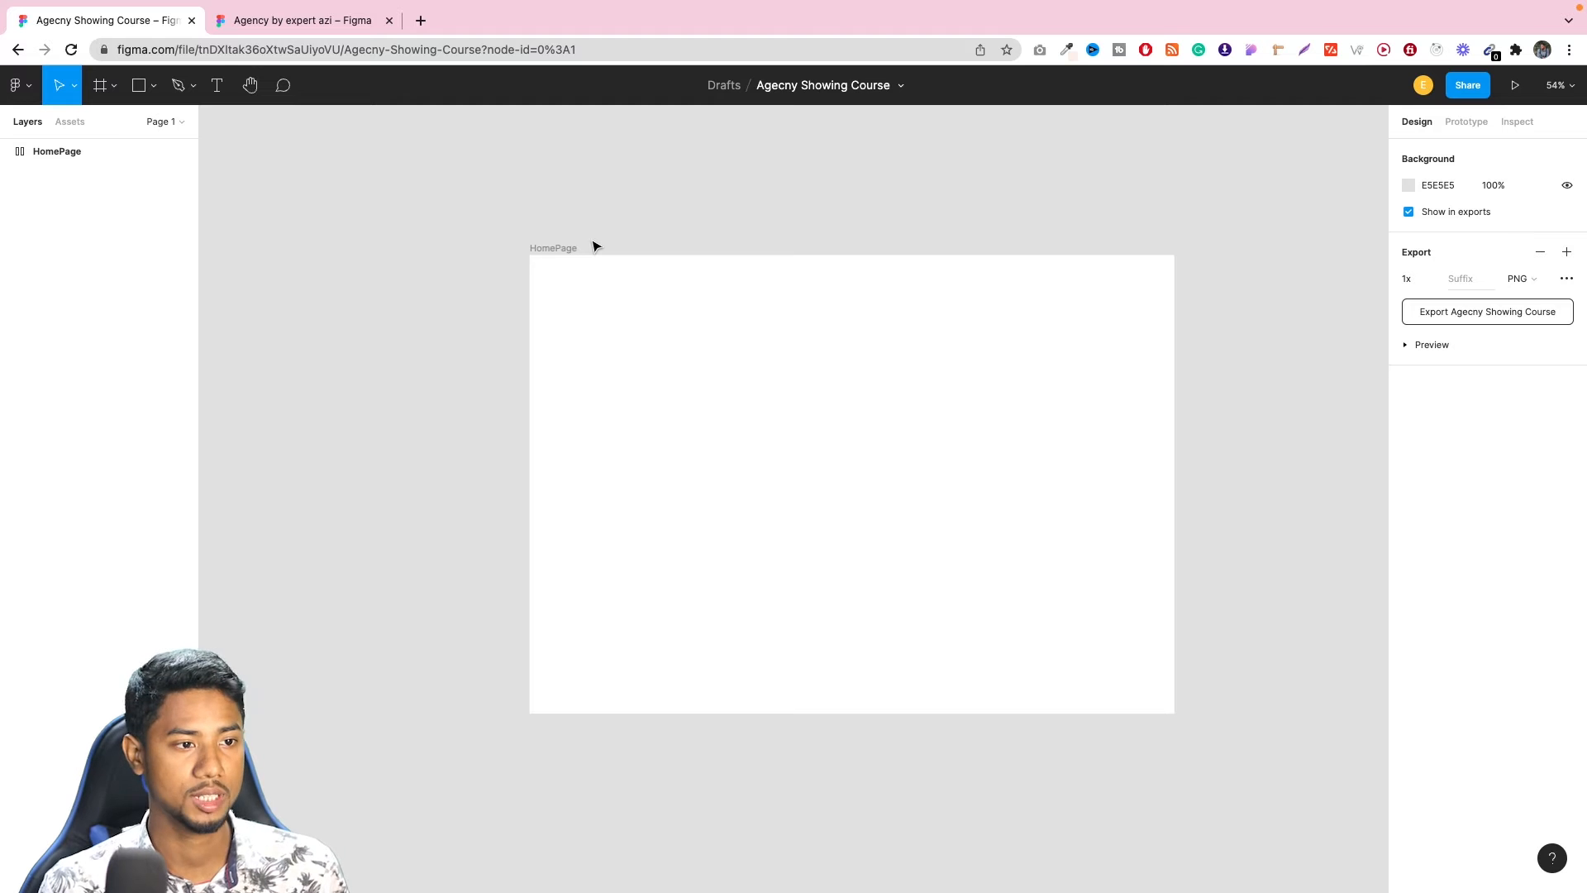
click(810, 85)
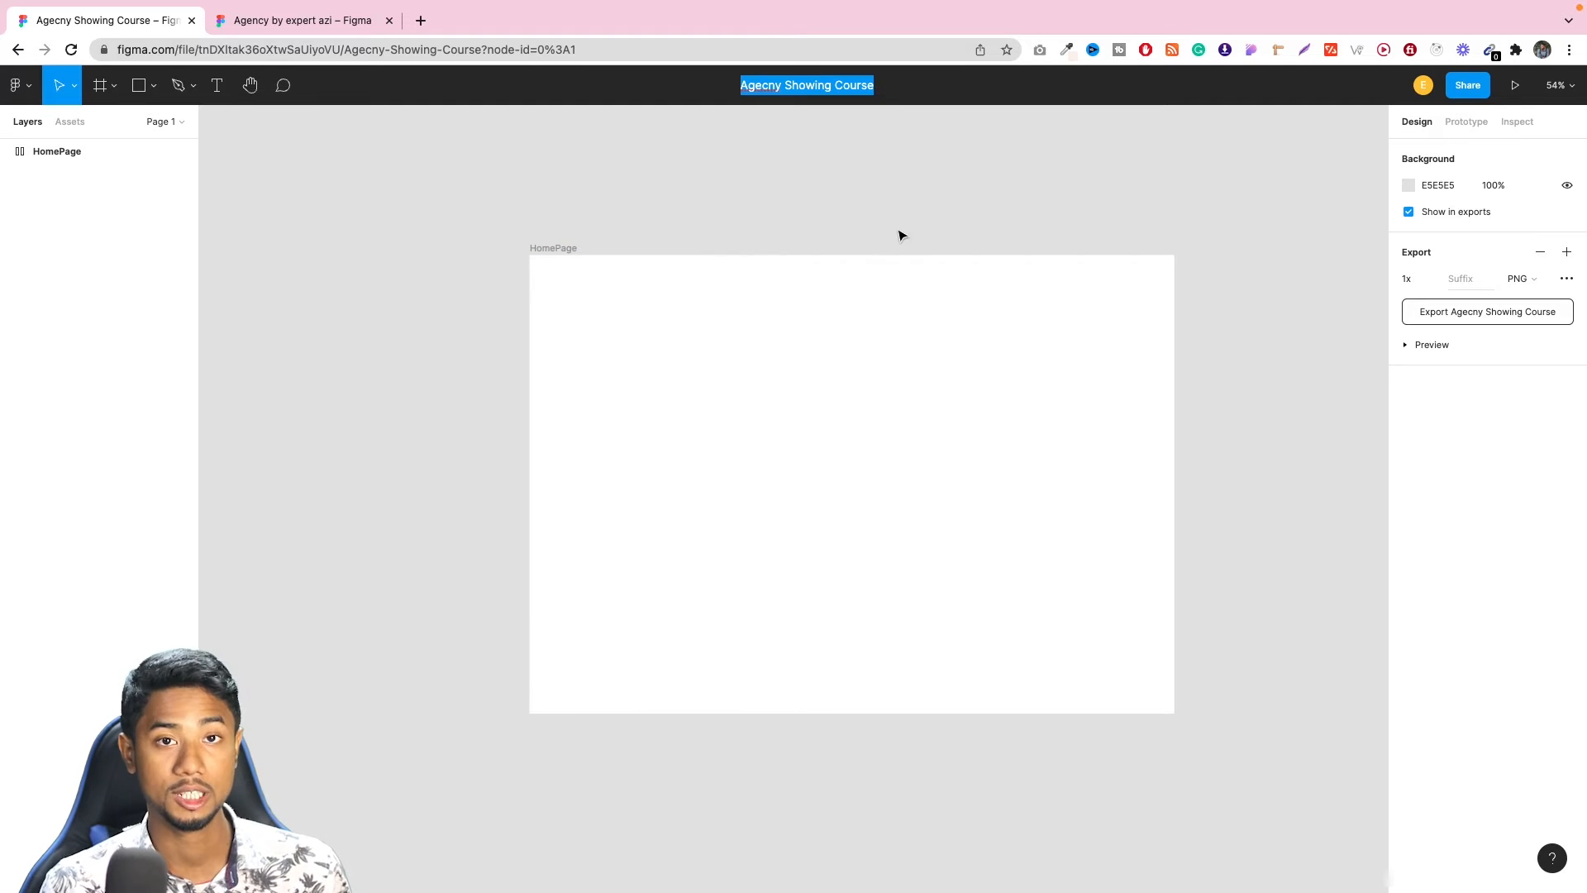
key(Return)
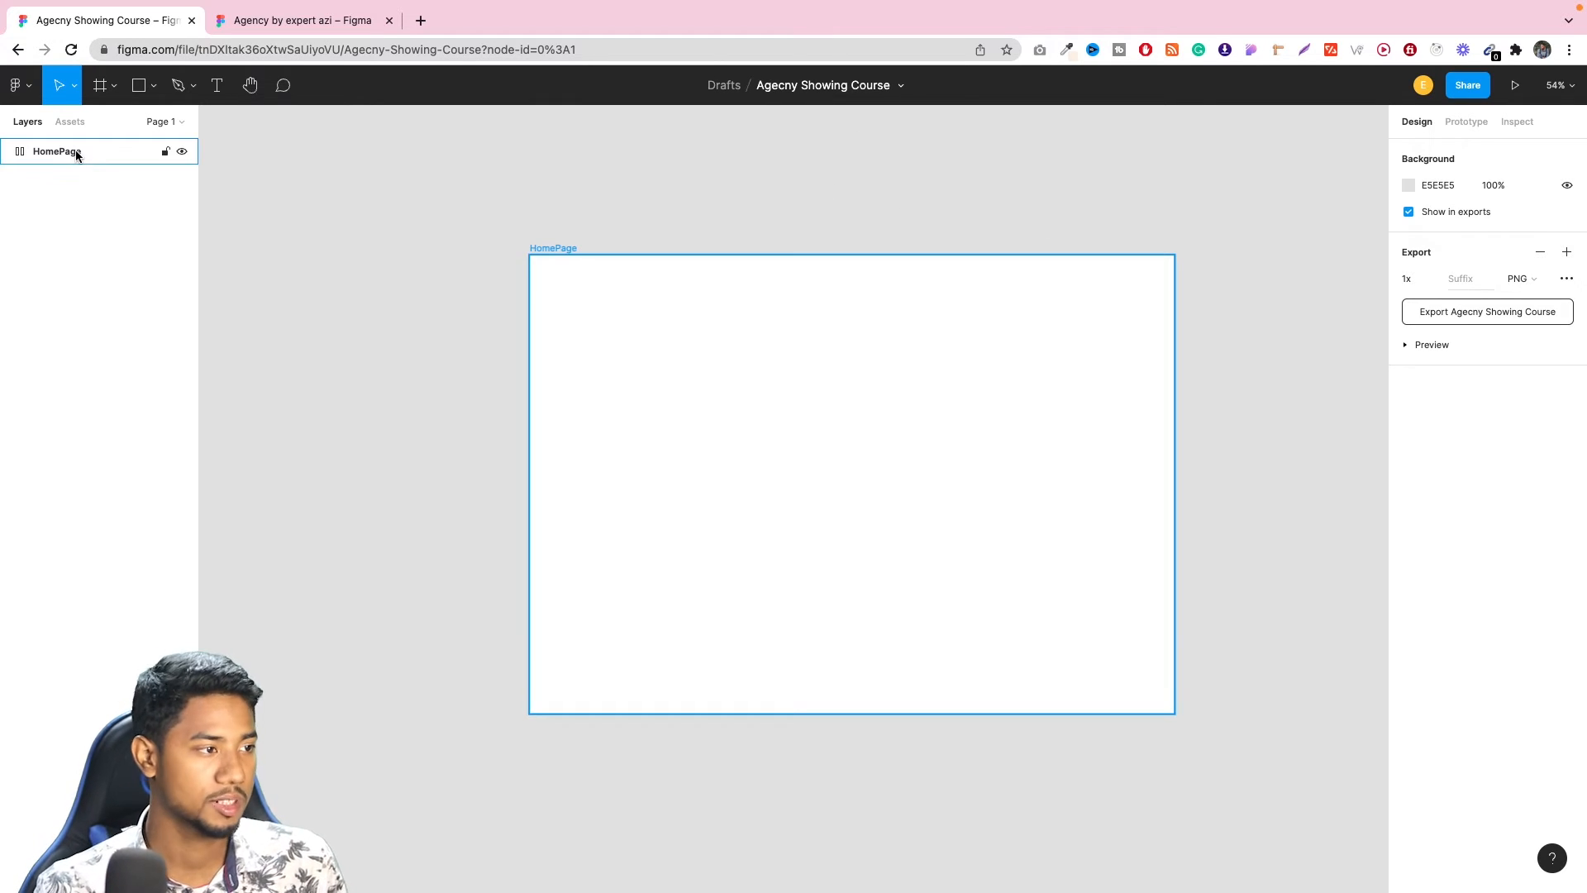
Switch to the Agency by expert azi file and examine the header and hero section of its Homepage design.
click(300, 28)
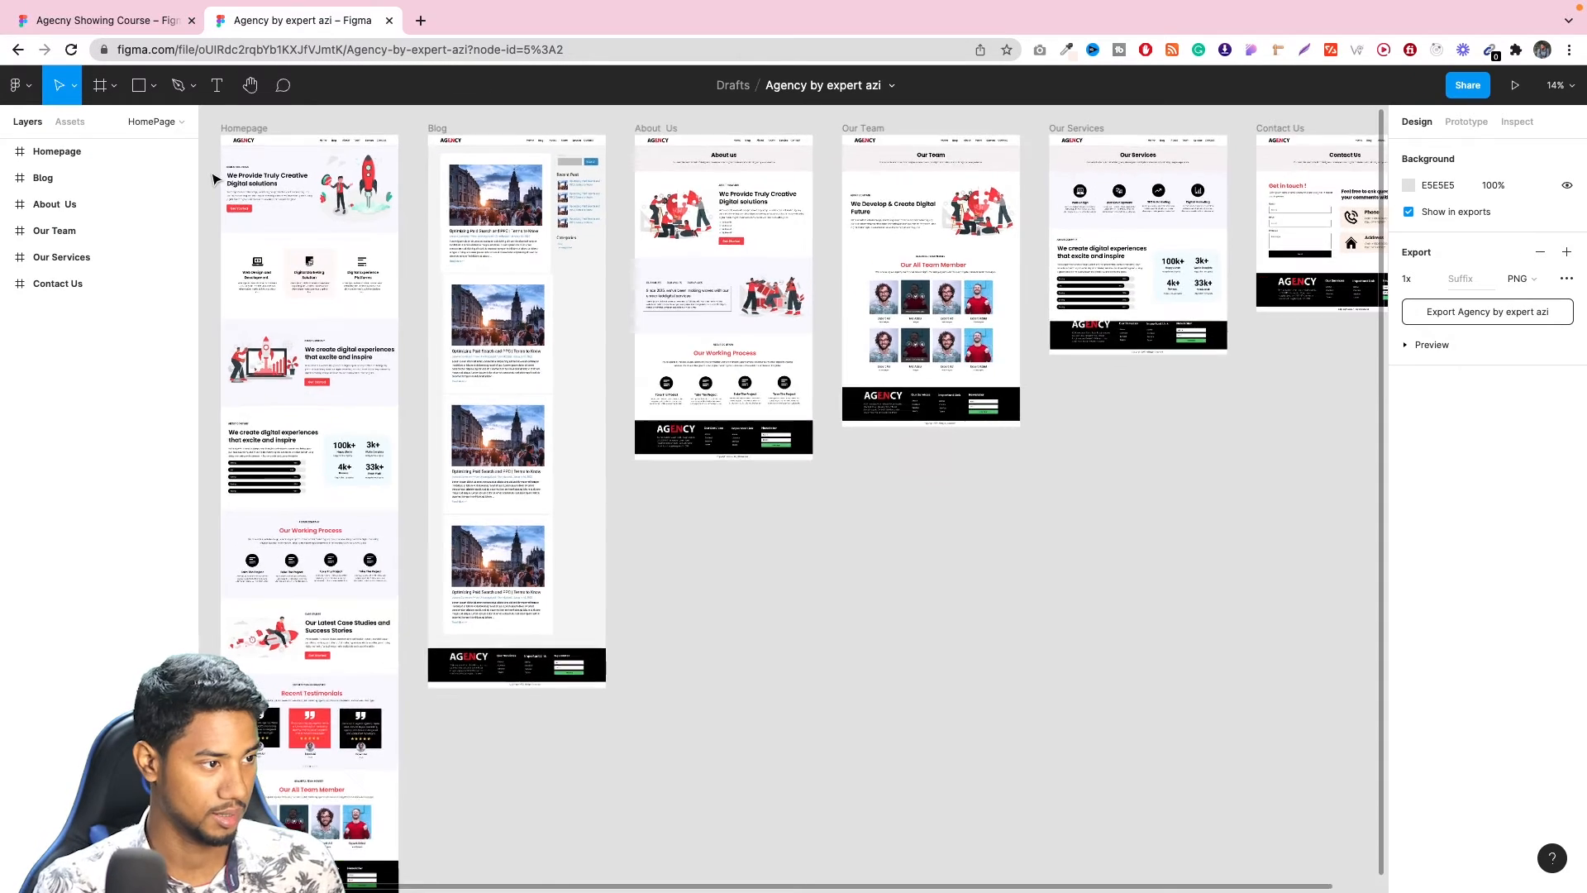
ctrl+scroll(213, 179, up, 5)
scroll(217, 184, up, 3)
ctrl+scroll(284, 298, up, 2)
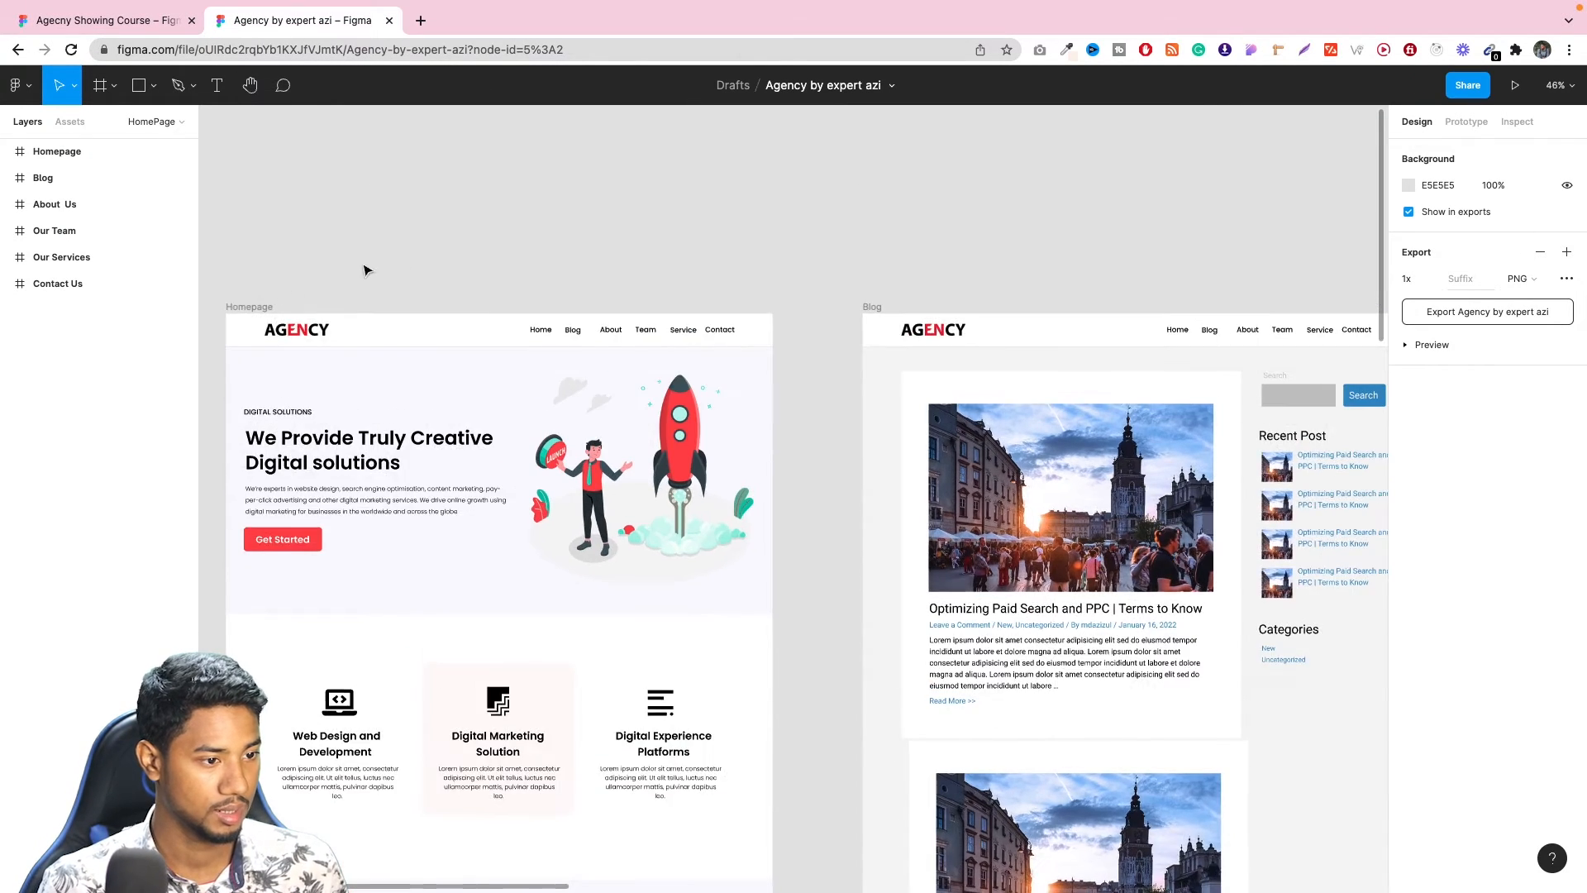
ctrl+scroll(435, 259, down, 5)
ctrl+scroll(296, 310, up, 5)
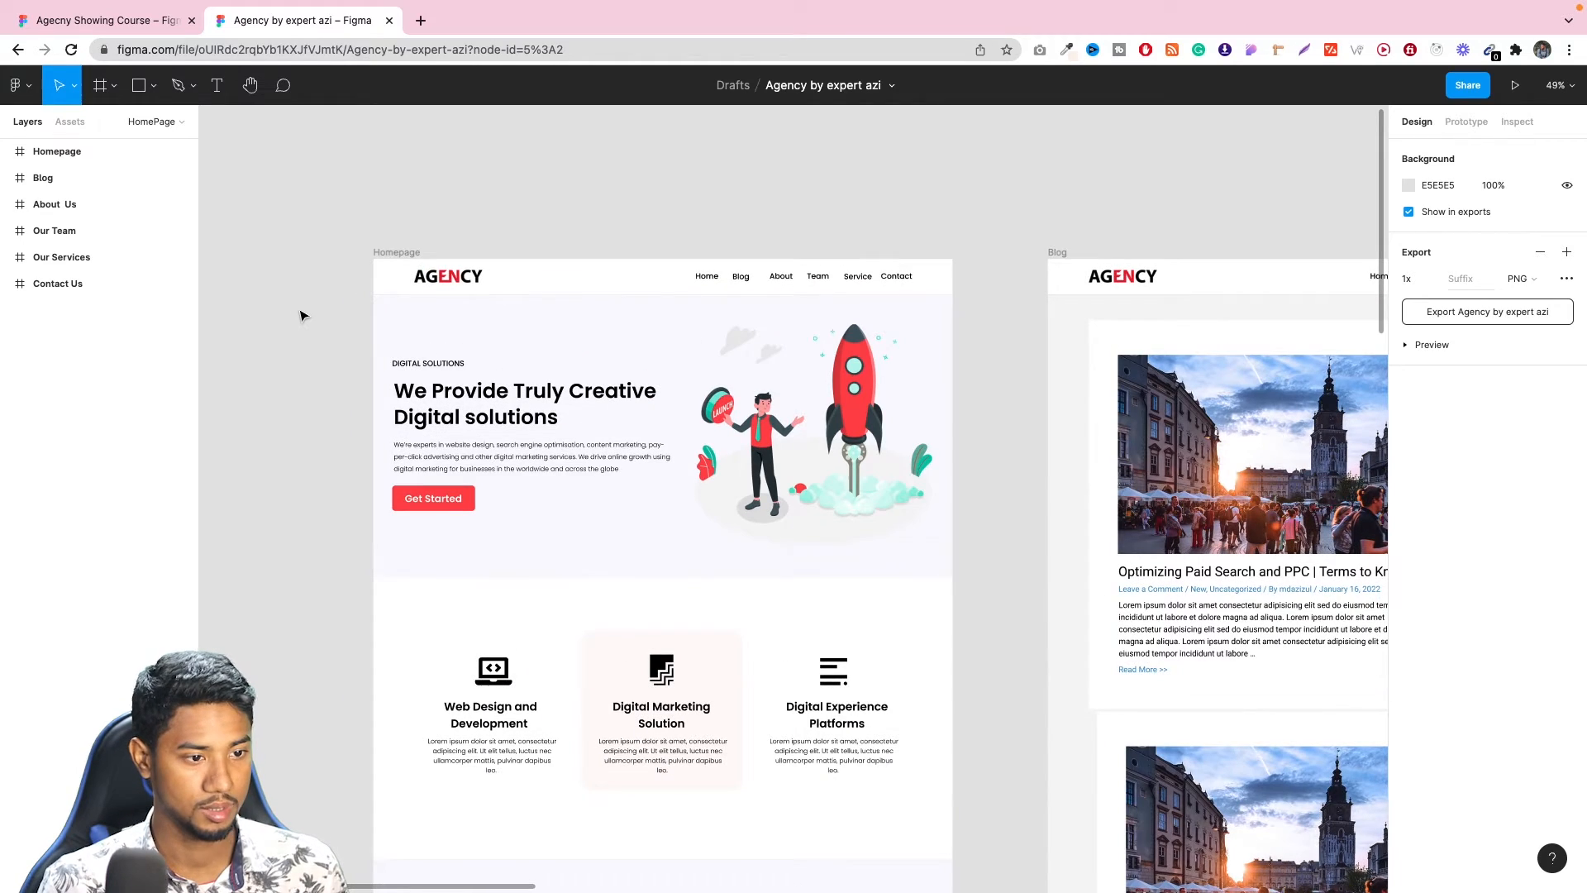
click(803, 403)
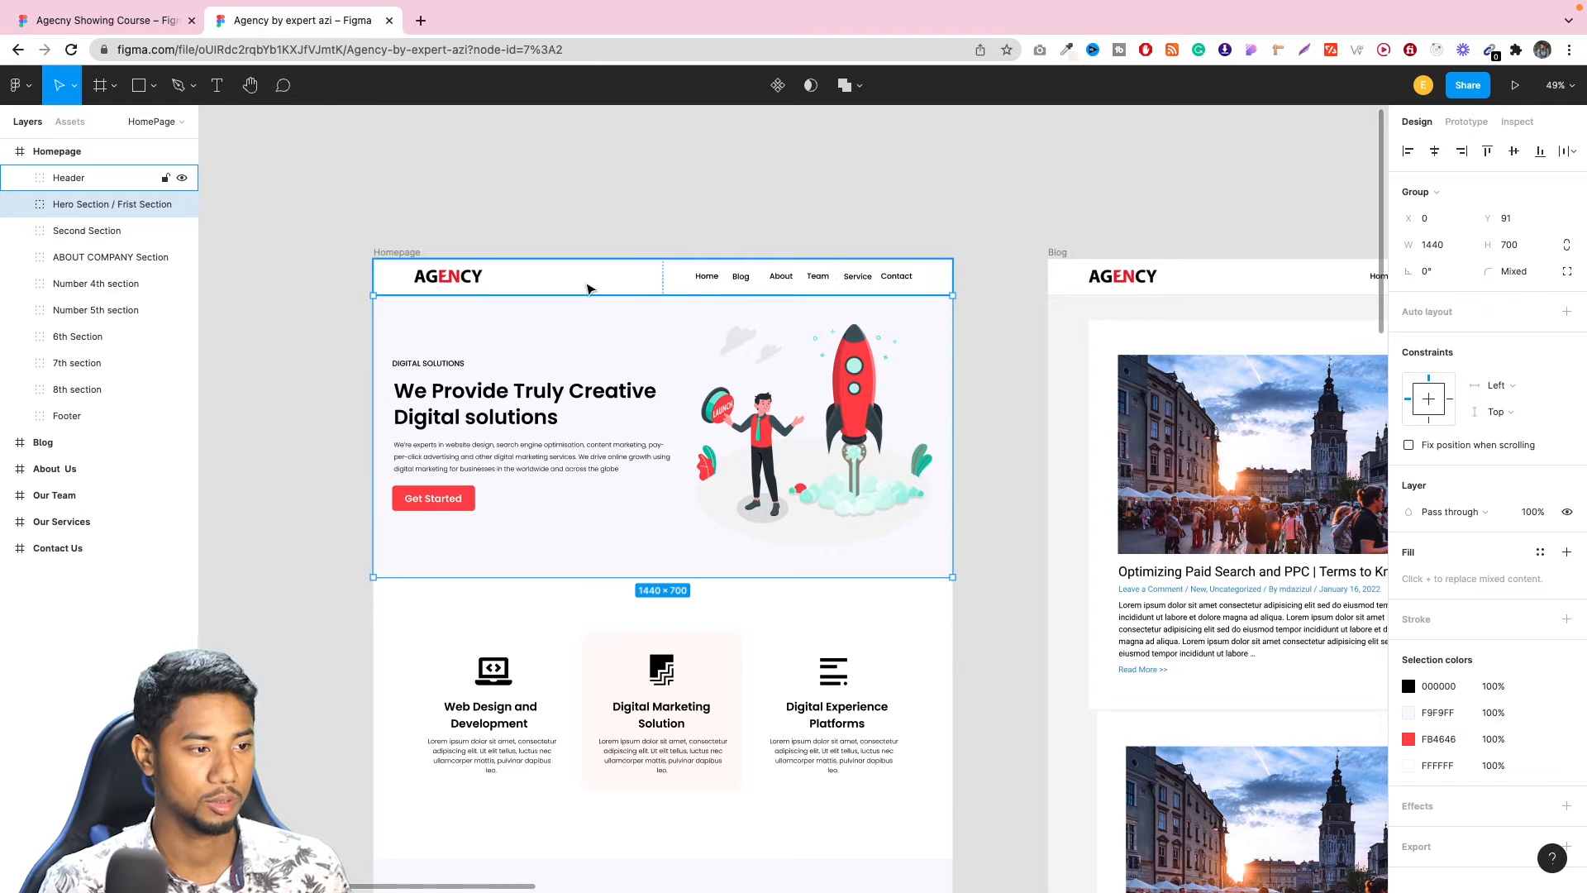
click(592, 287)
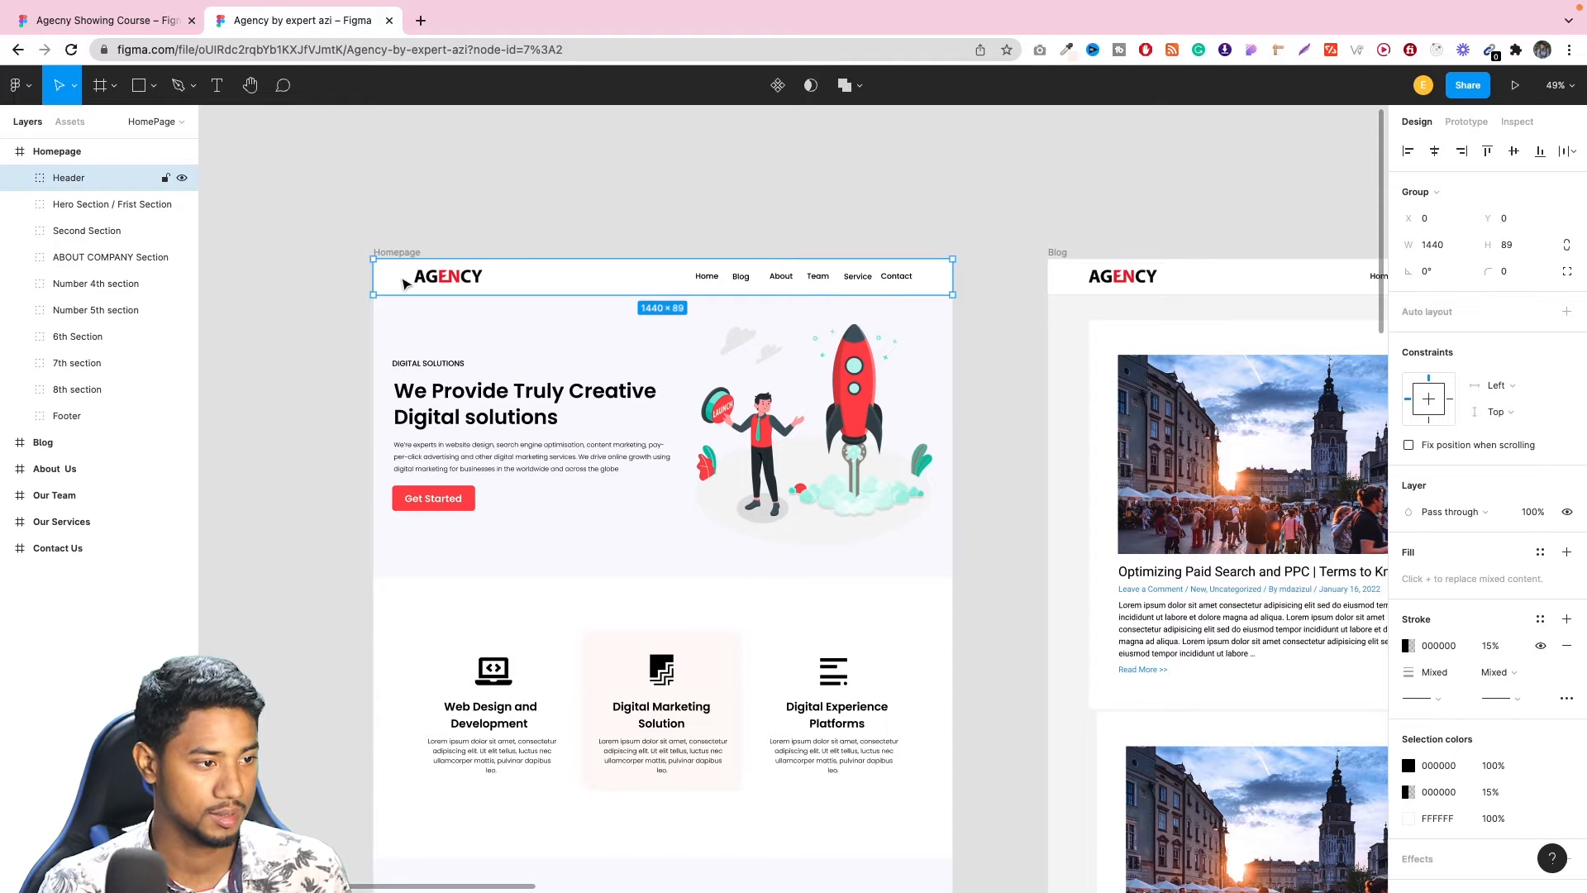
Open the website agency.mdazizul.com in a new browser tab.
click(421, 20)
text(agency.mdazizul.com)
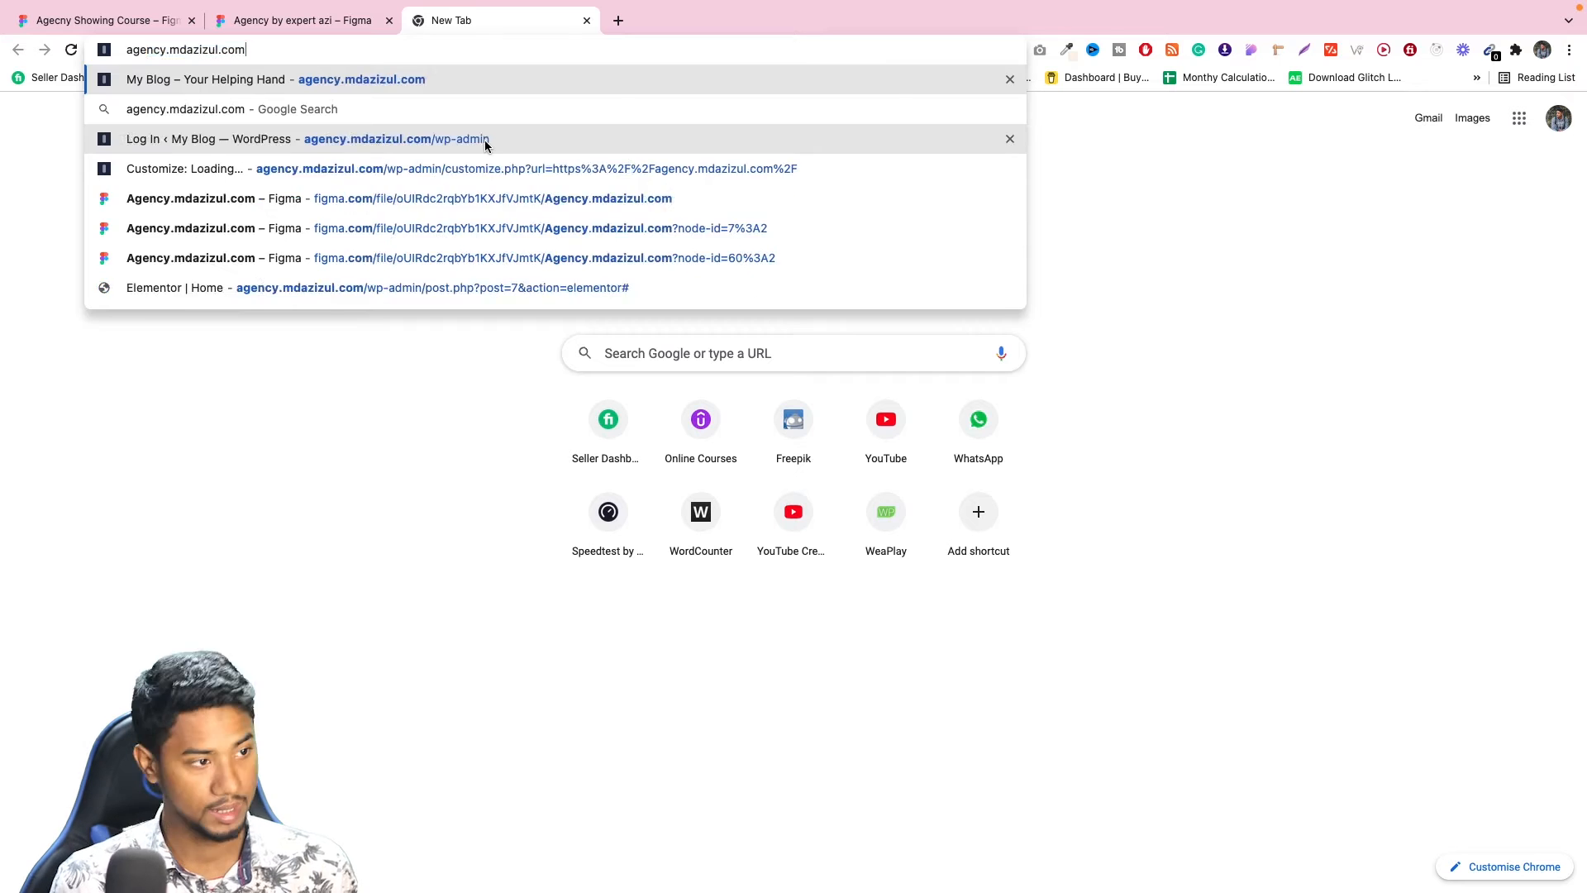
key(Return)
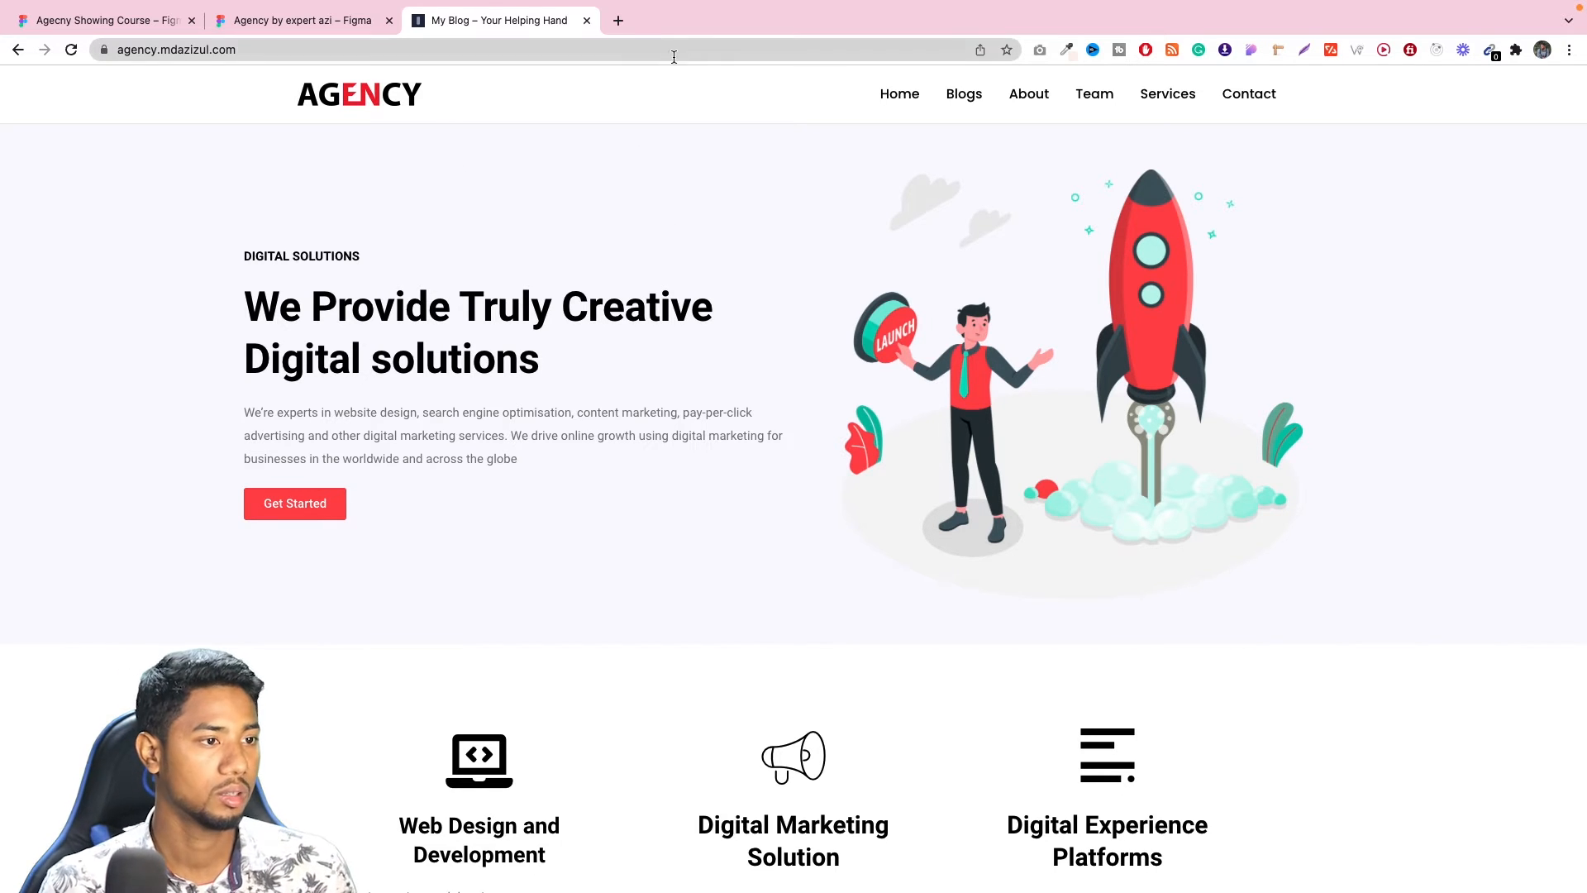
click(618, 21)
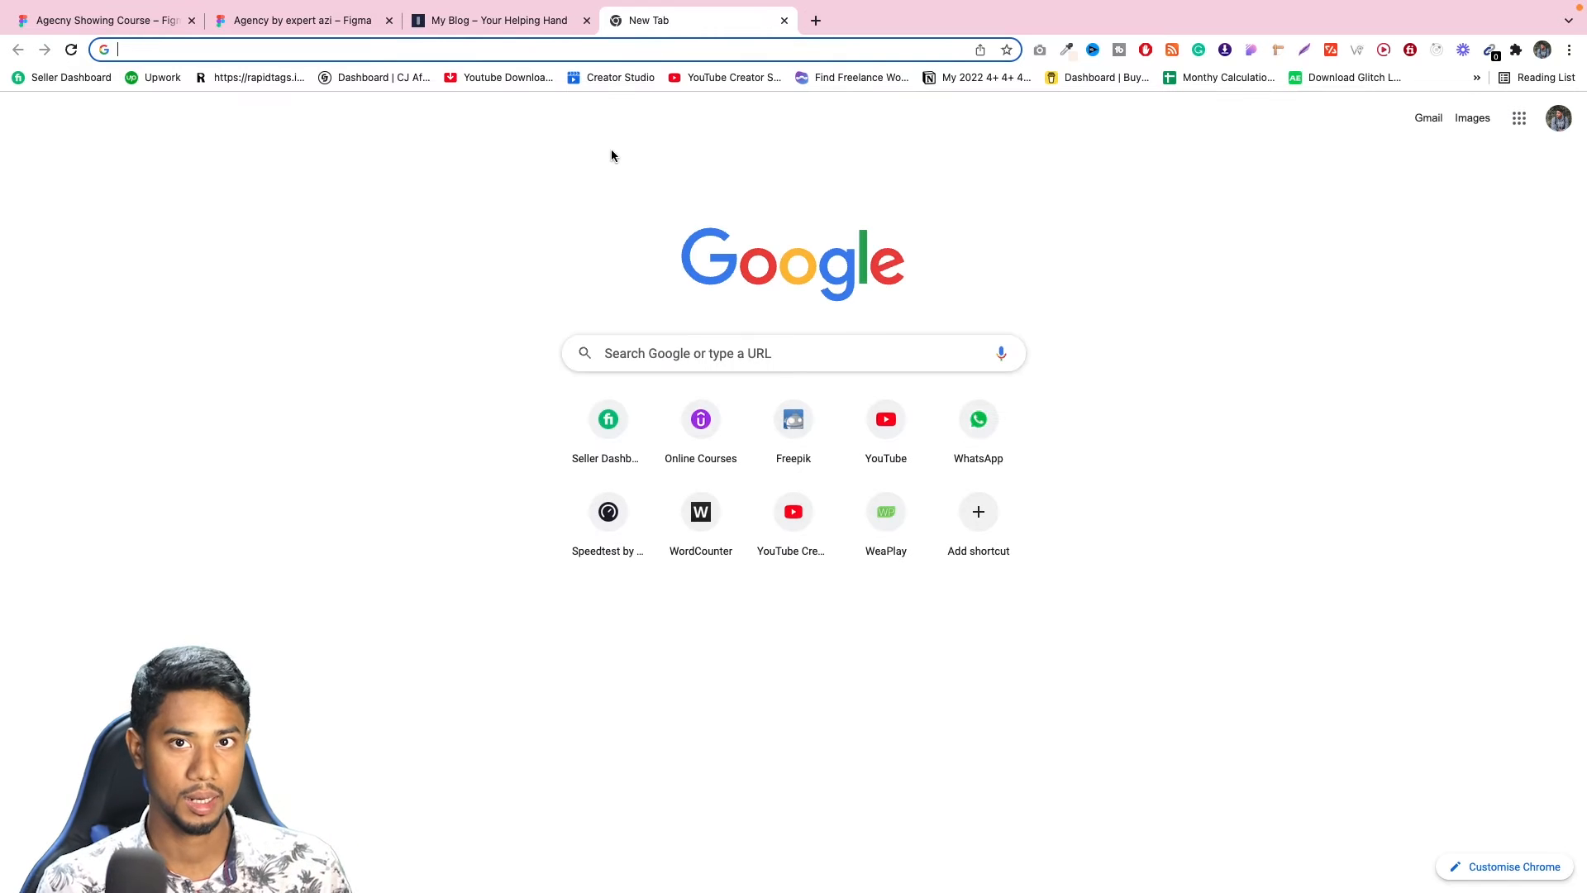
click(784, 21)
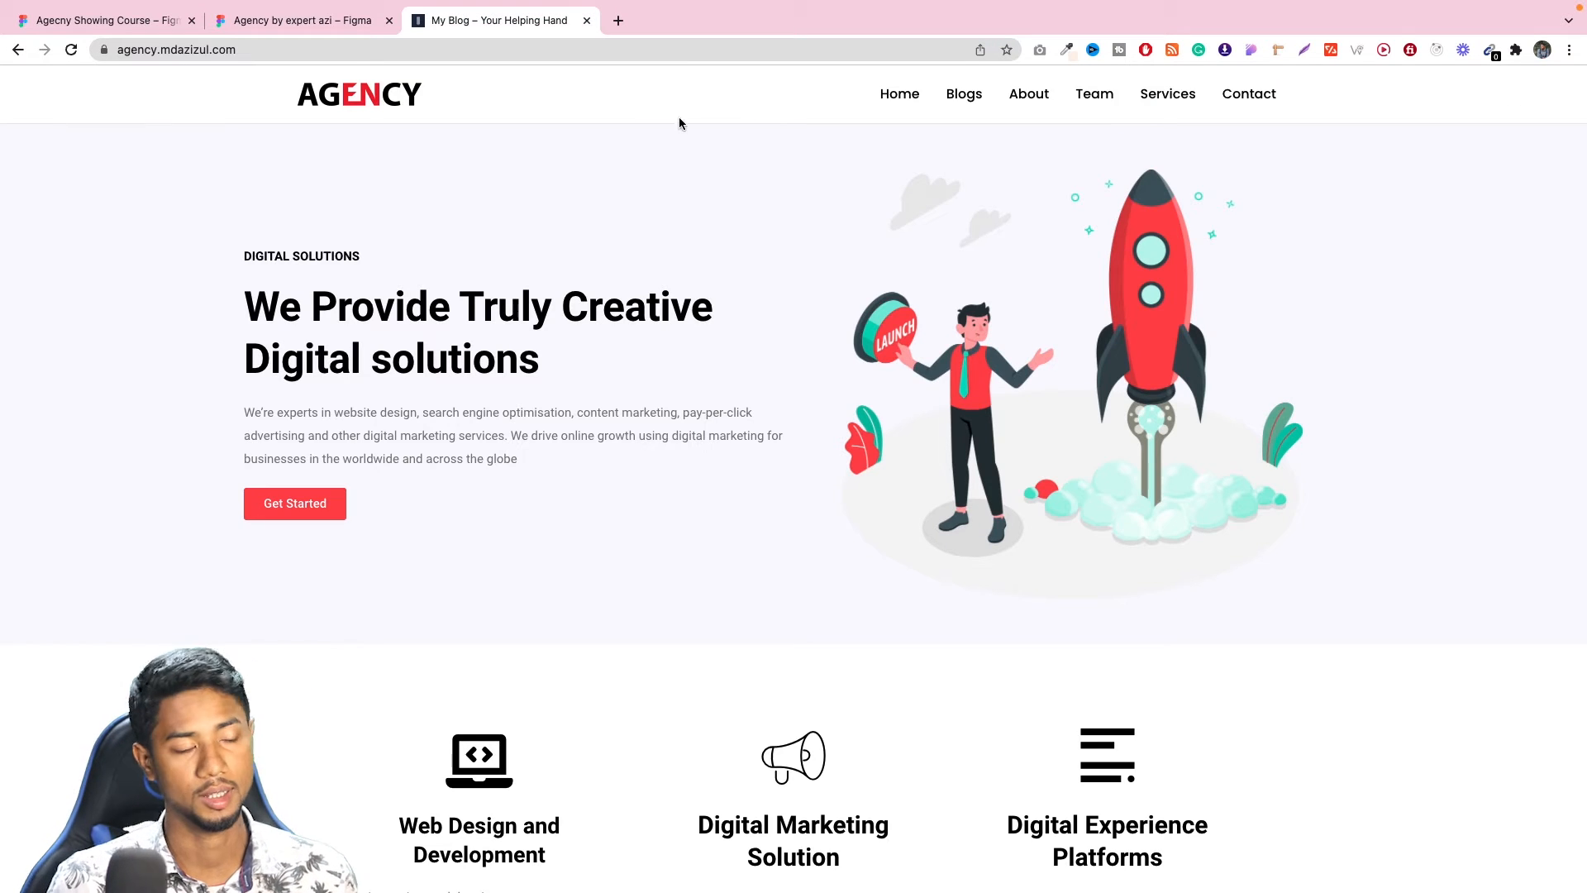
Save the AGENCY logo image from the site header to Downloads as agency-logo-expert-azi-150x28 (1).
right_click(362, 88)
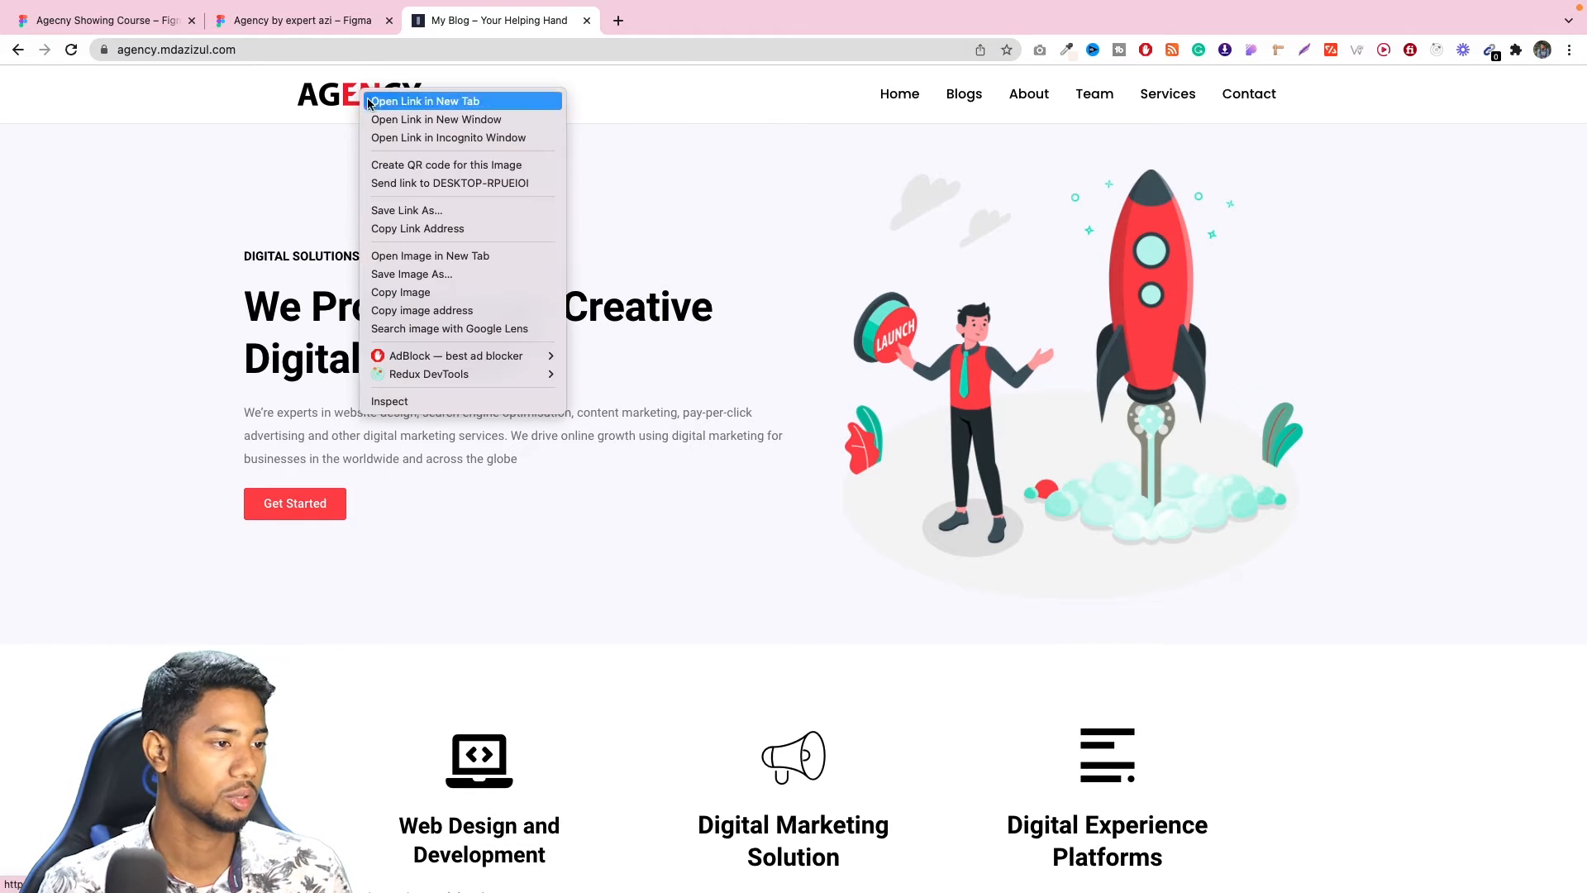
click(414, 274)
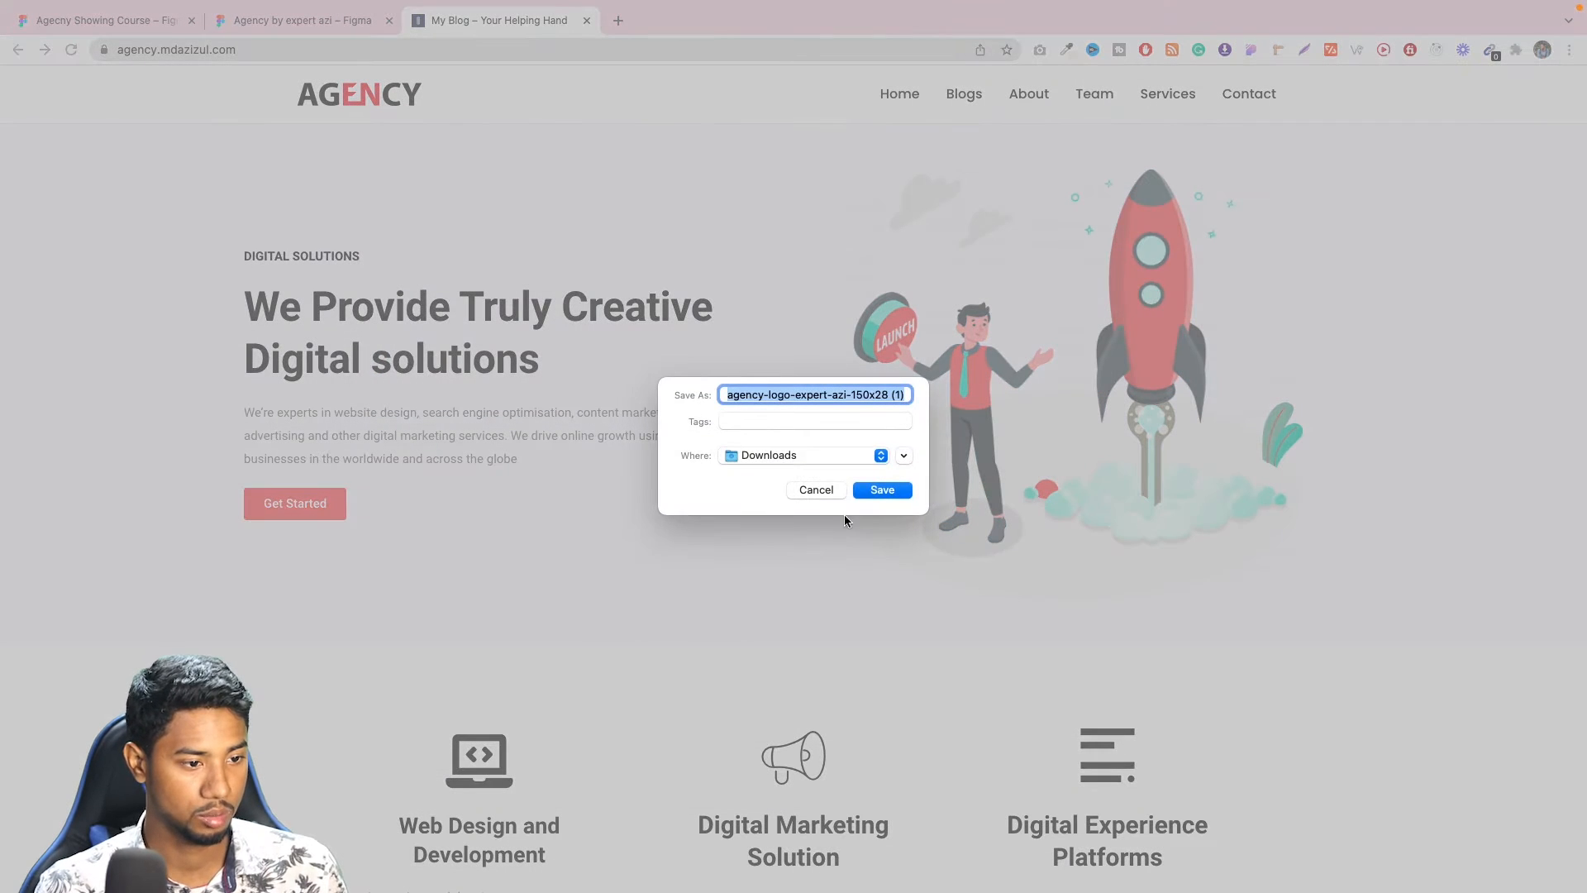
click(882, 489)
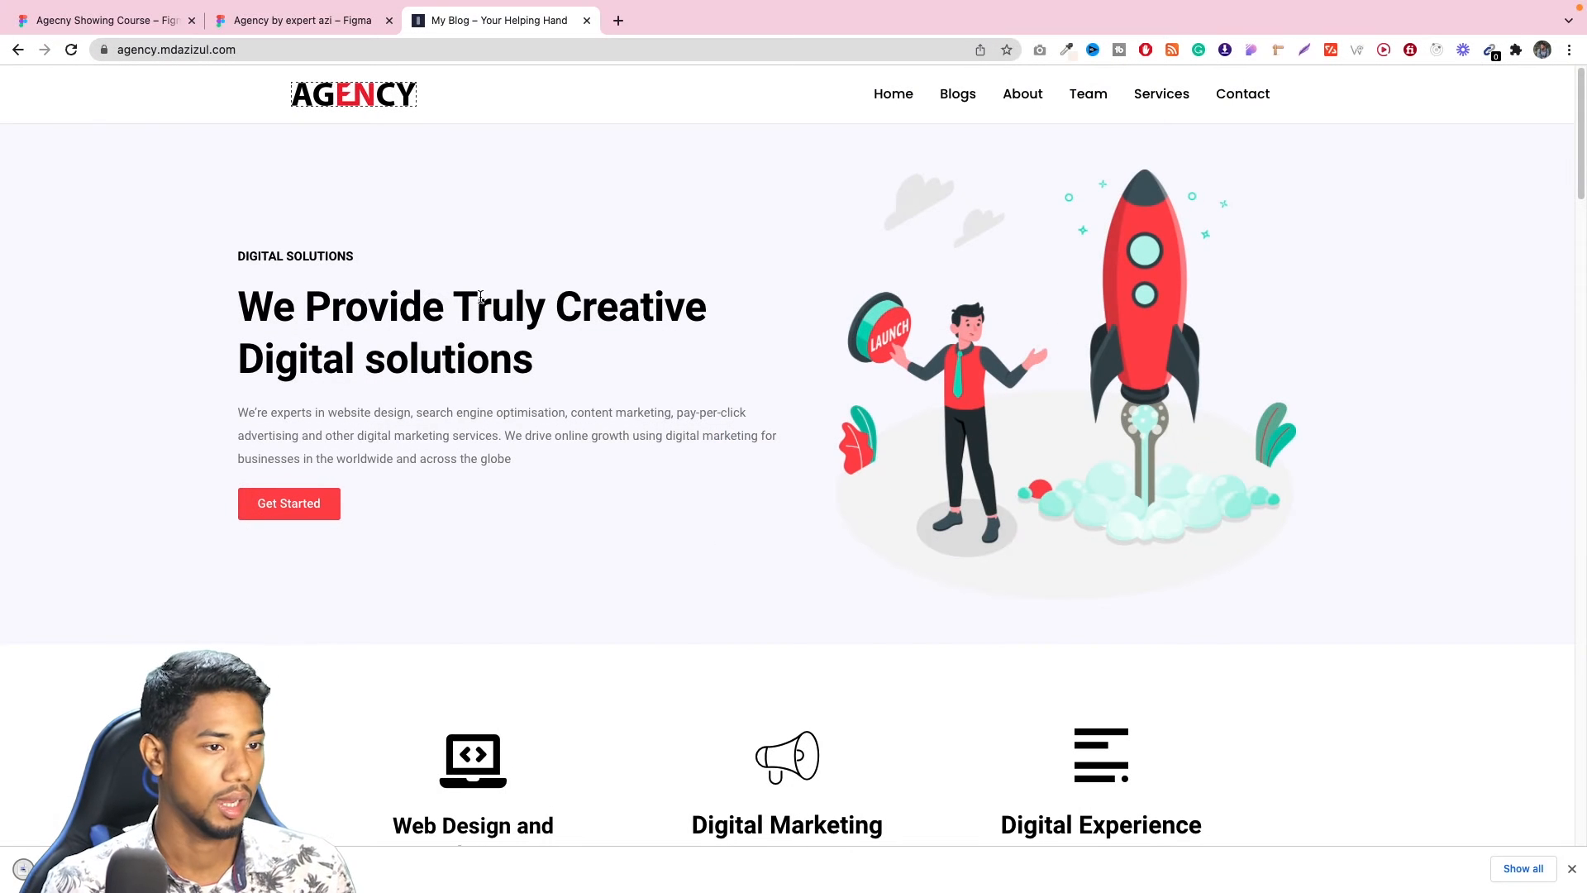
Return to the Agecny Showing Course file and place the downloaded logo image in the HomePage frame.
click(96, 33)
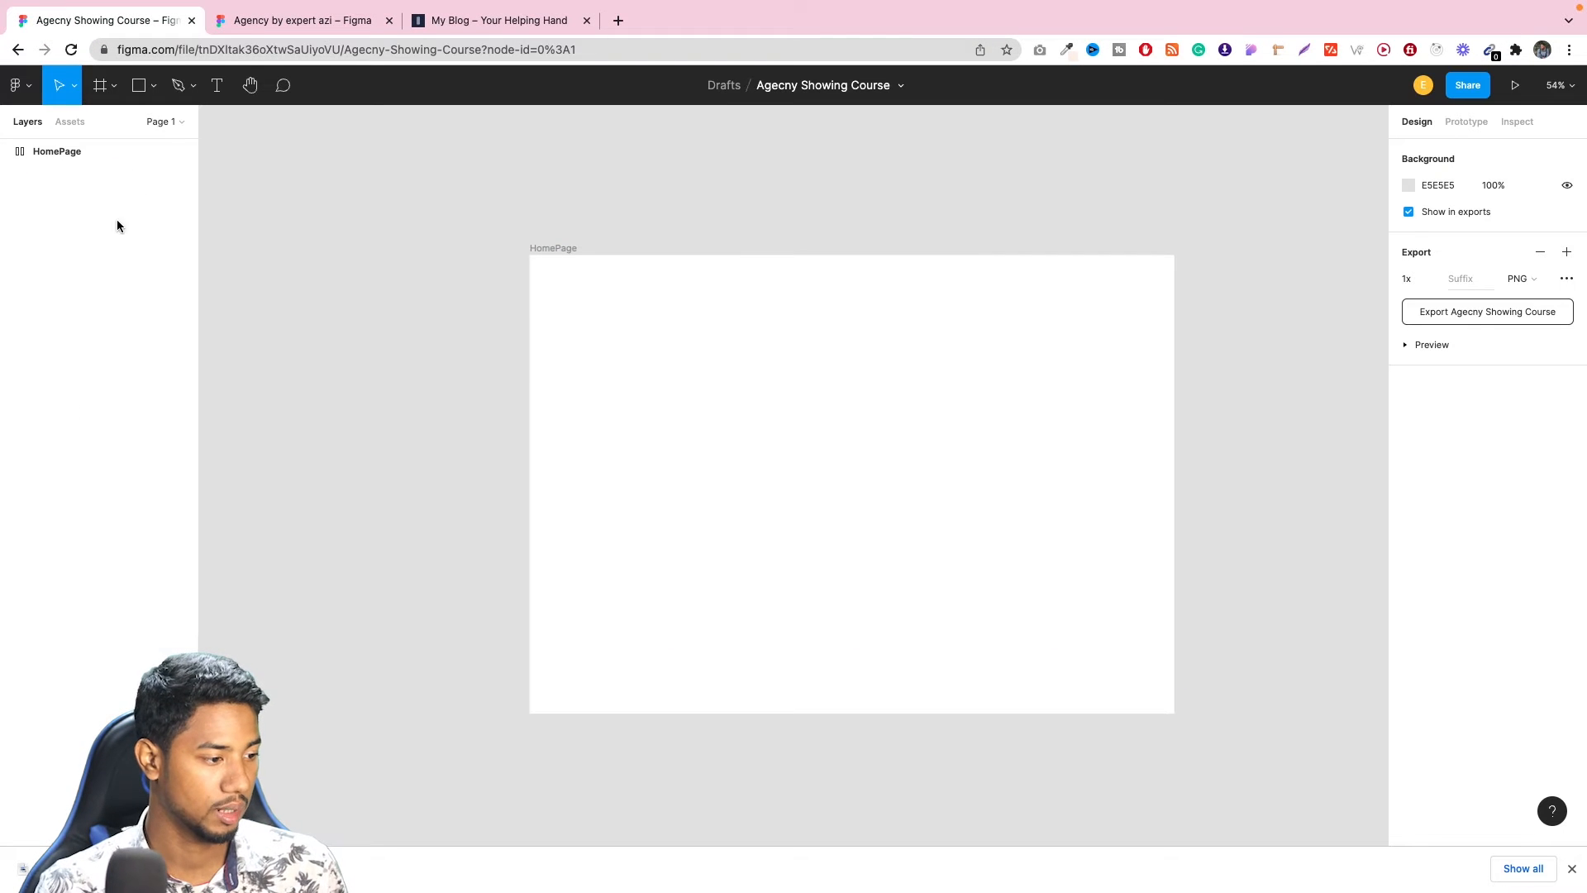
drag(165, 868, 673, 478)
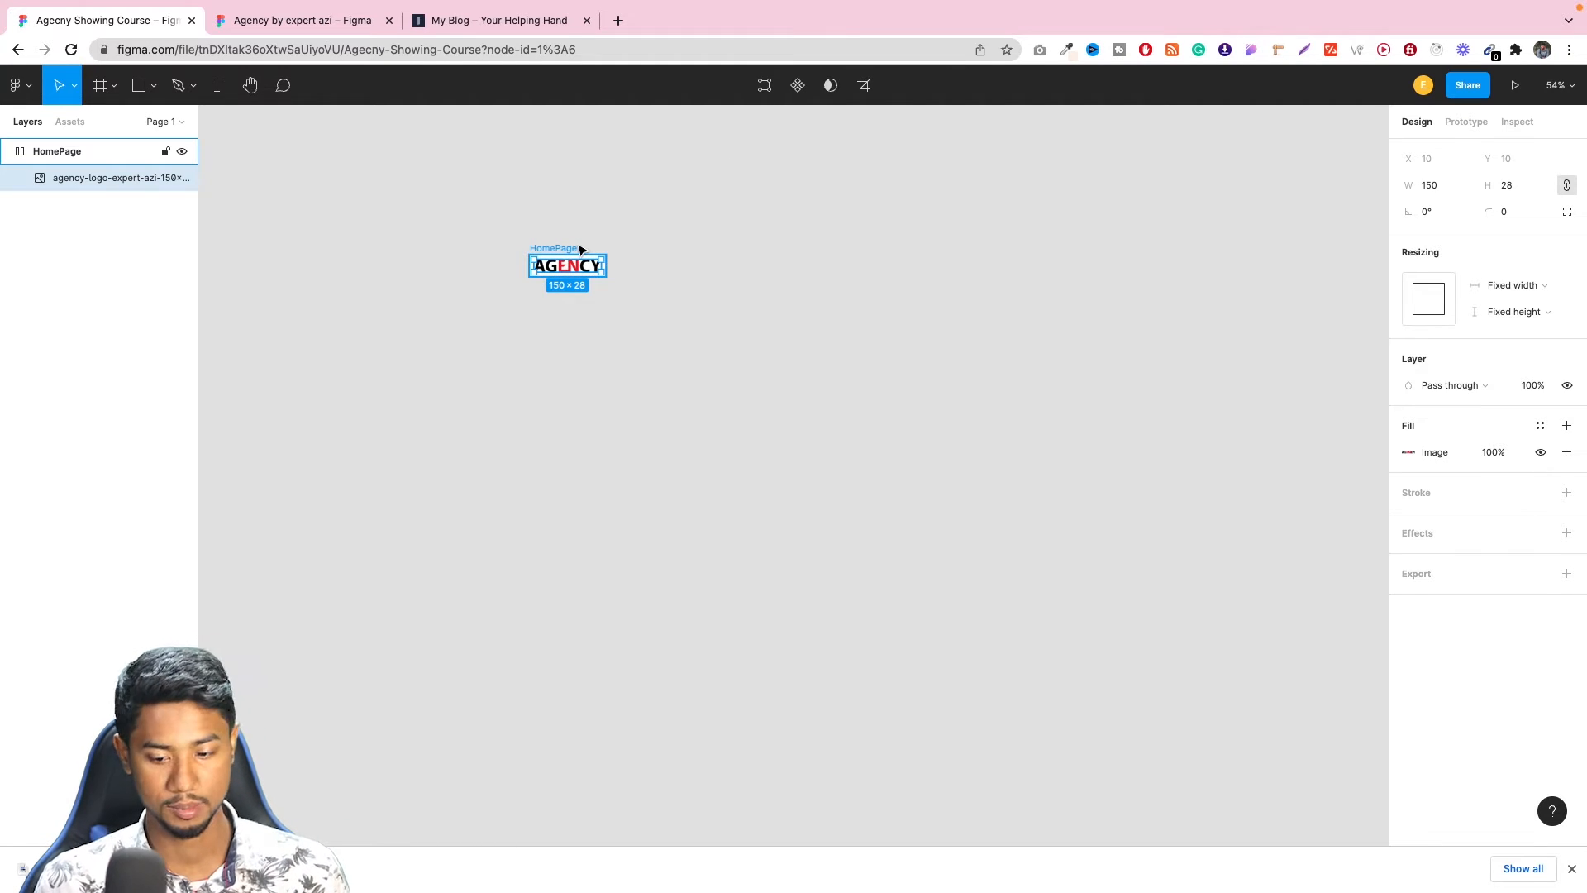
Place a 100 × 100 rectangle on the canvas above the HomePage frame.
key(r)
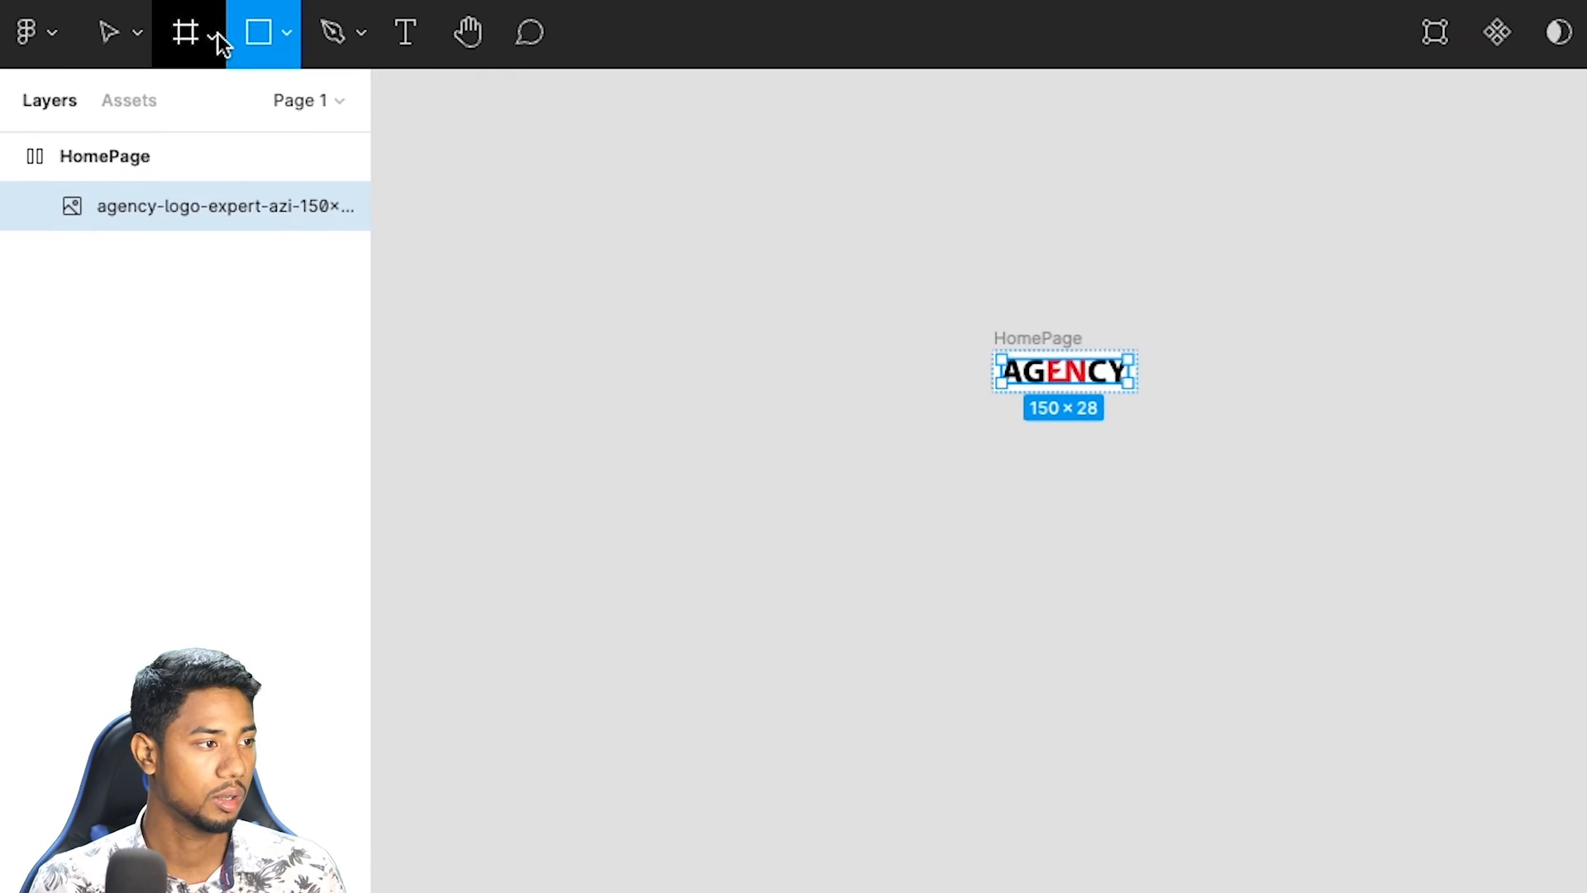
click(214, 34)
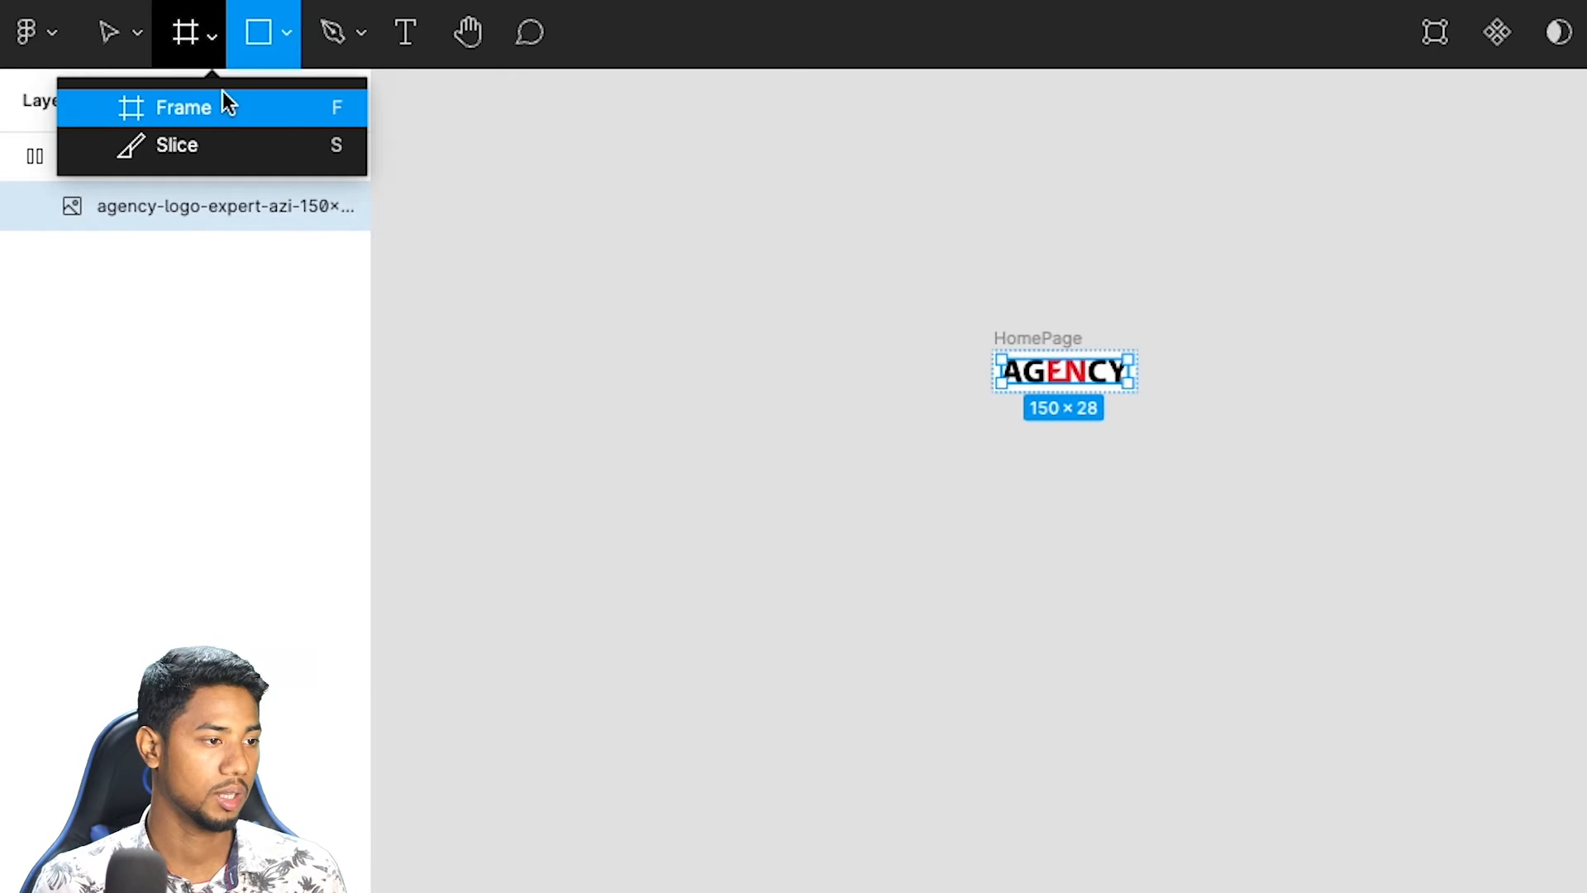
click(916, 154)
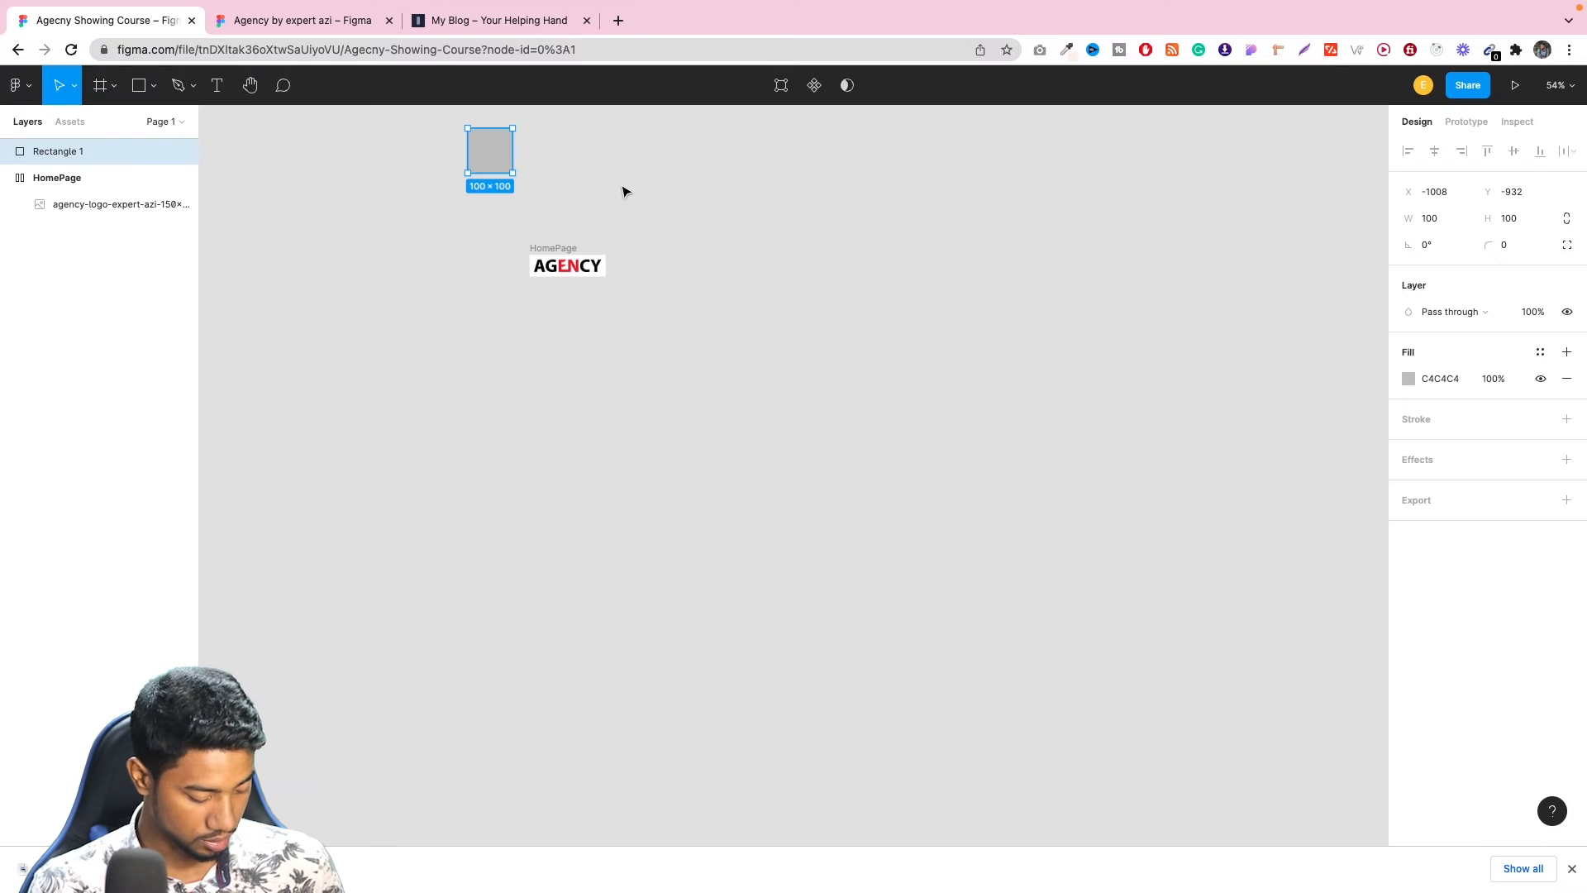
Undo both the rectangle and the logo placement in the HomePage frame.
key(ctrl+z)
key(ctrl+z)
key(ctrl+z)
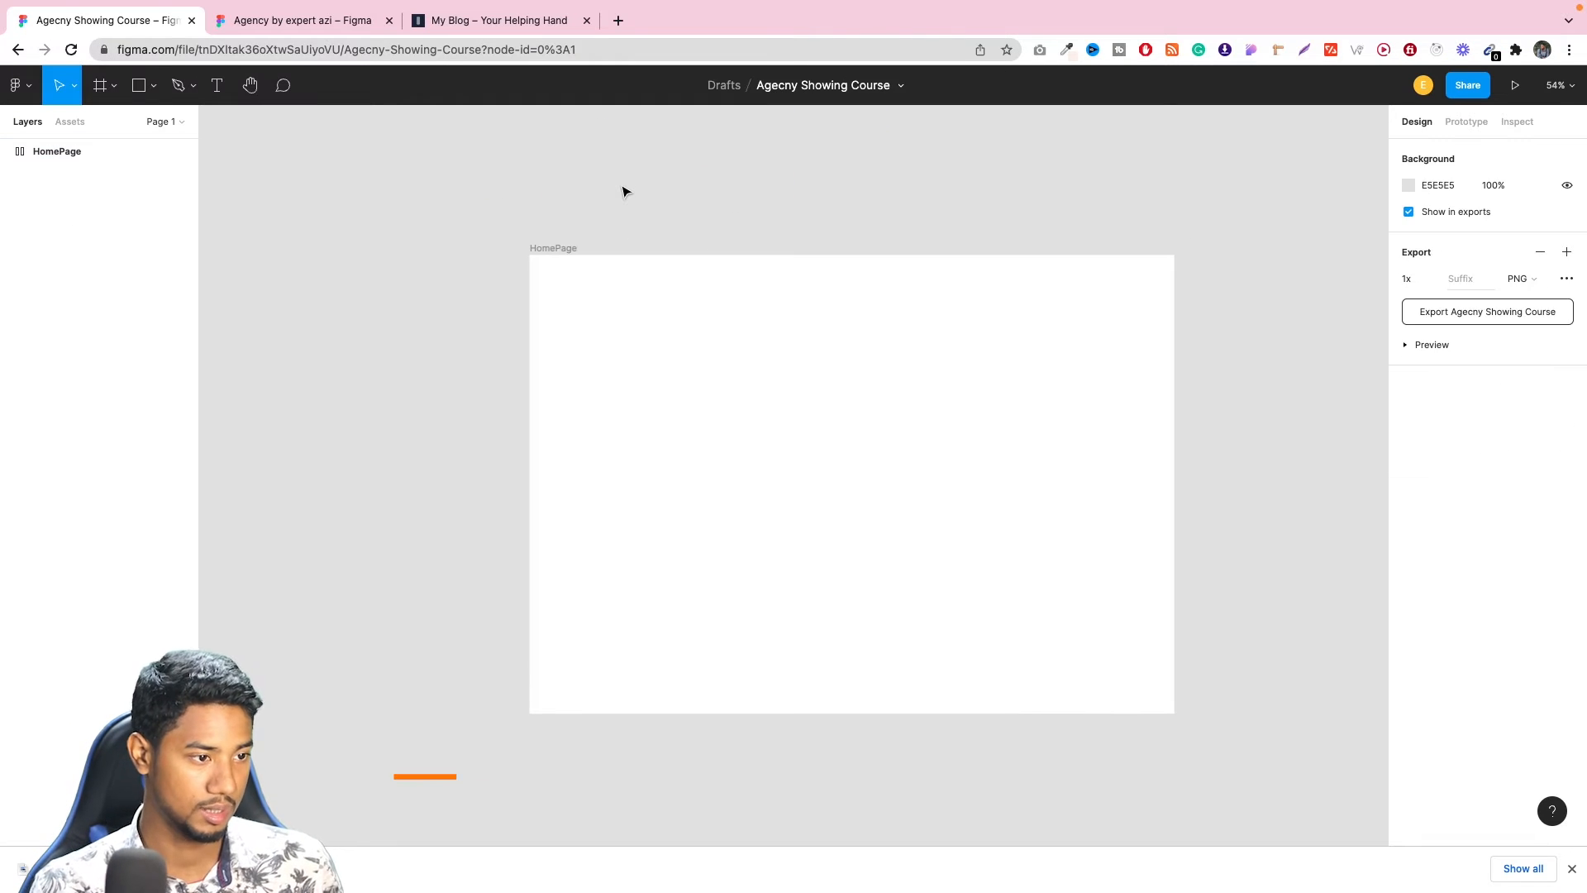
Undo the HomePage frame's auto layout and place the downloaded agency-logo-expert-azi-150x28 (1) image on the empty canvas beside the frame.
click(153, 86)
click(150, 134)
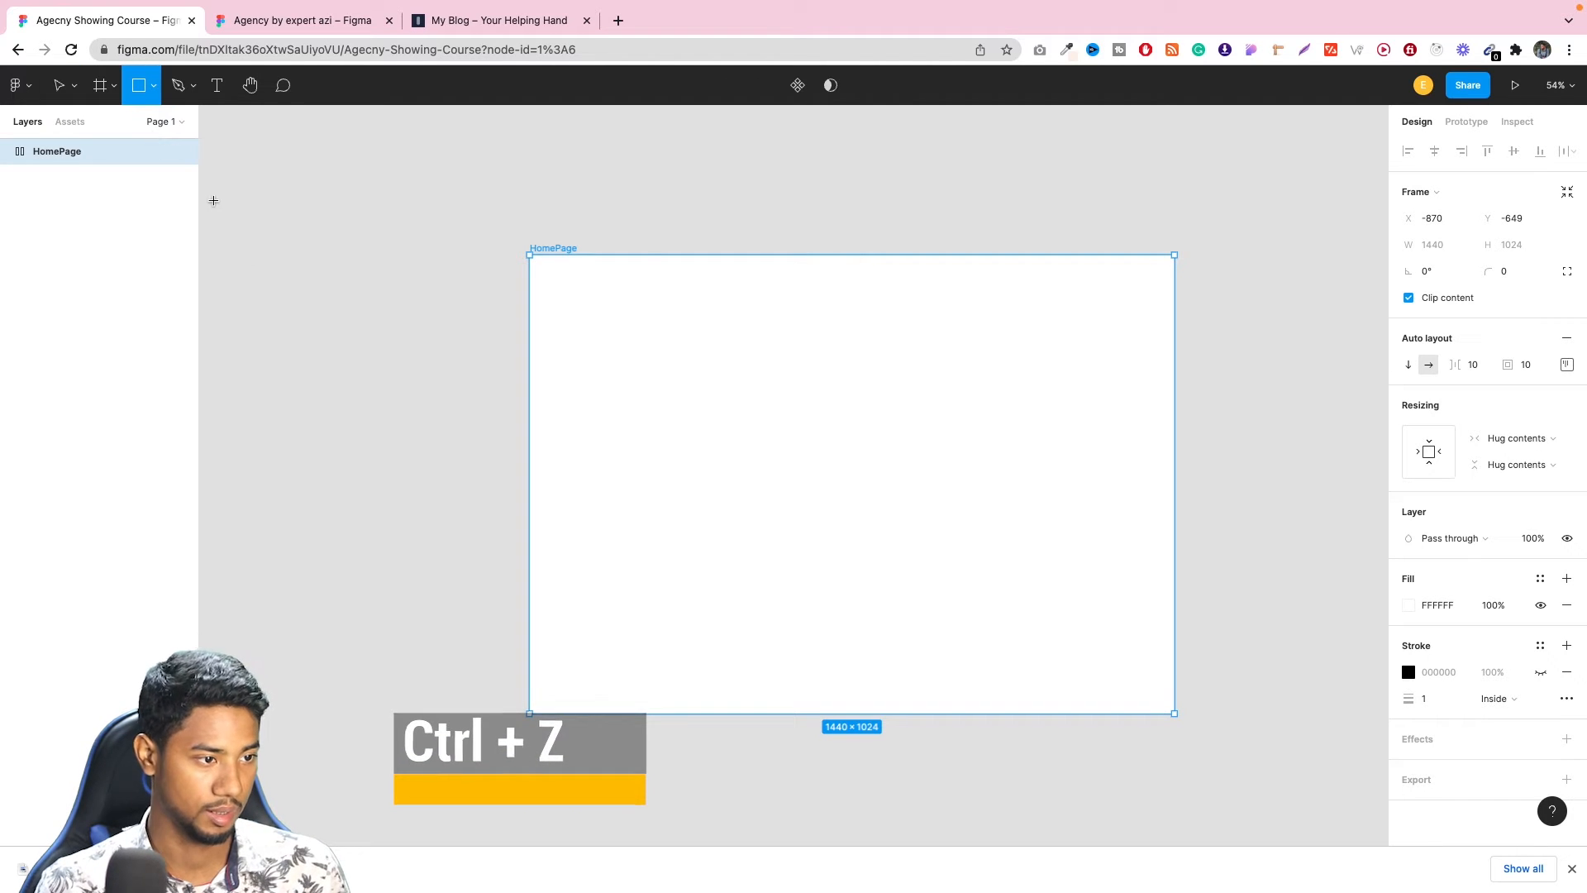
key(ctrl+z)
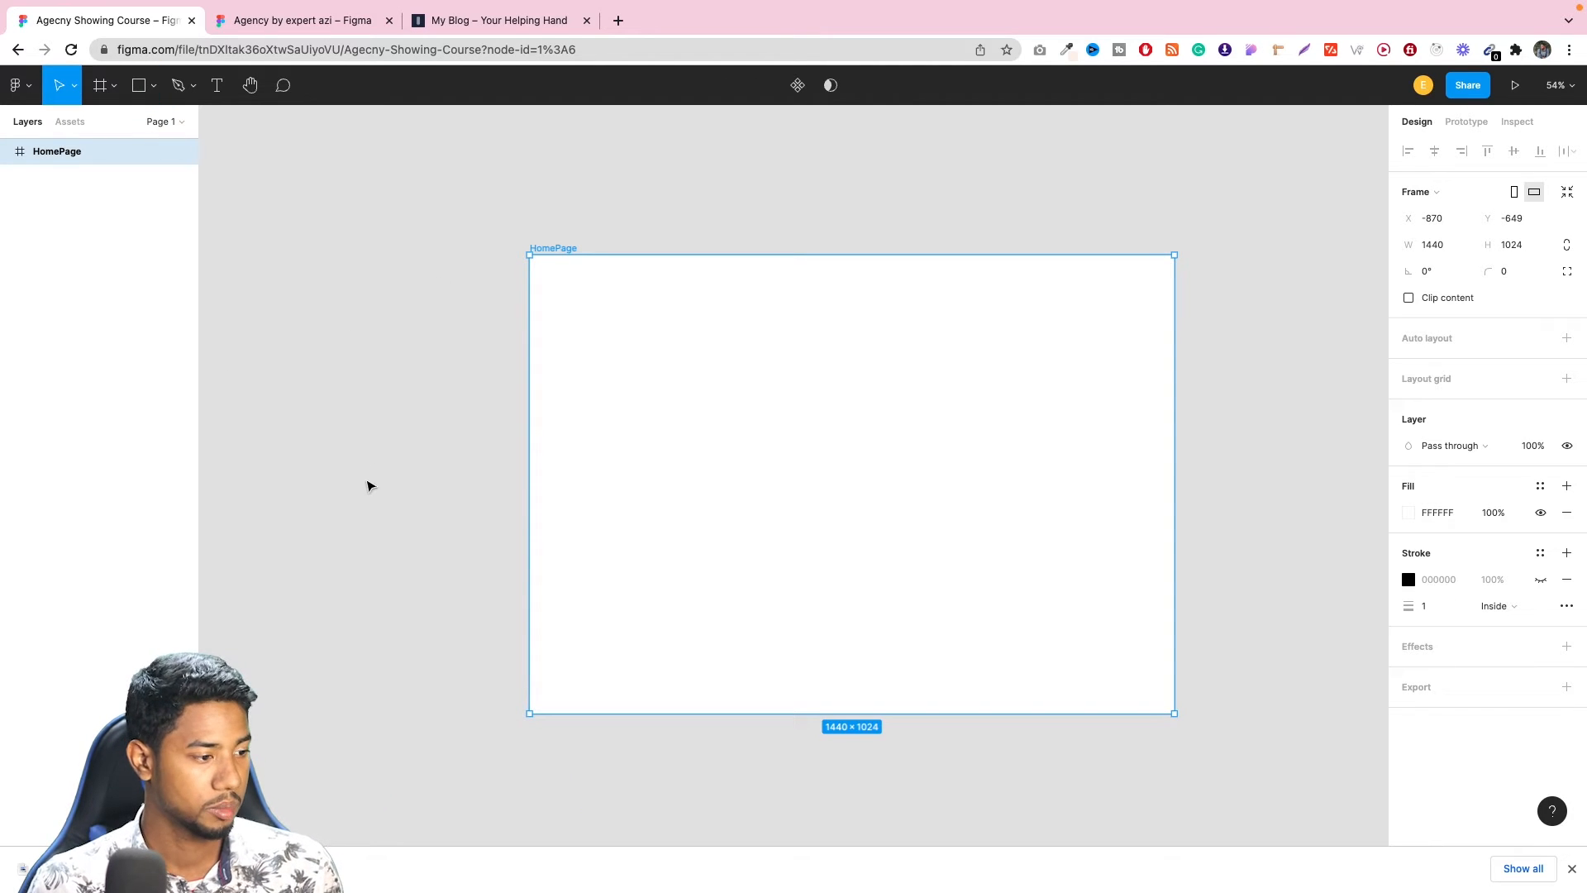
drag(83, 869, 407, 354)
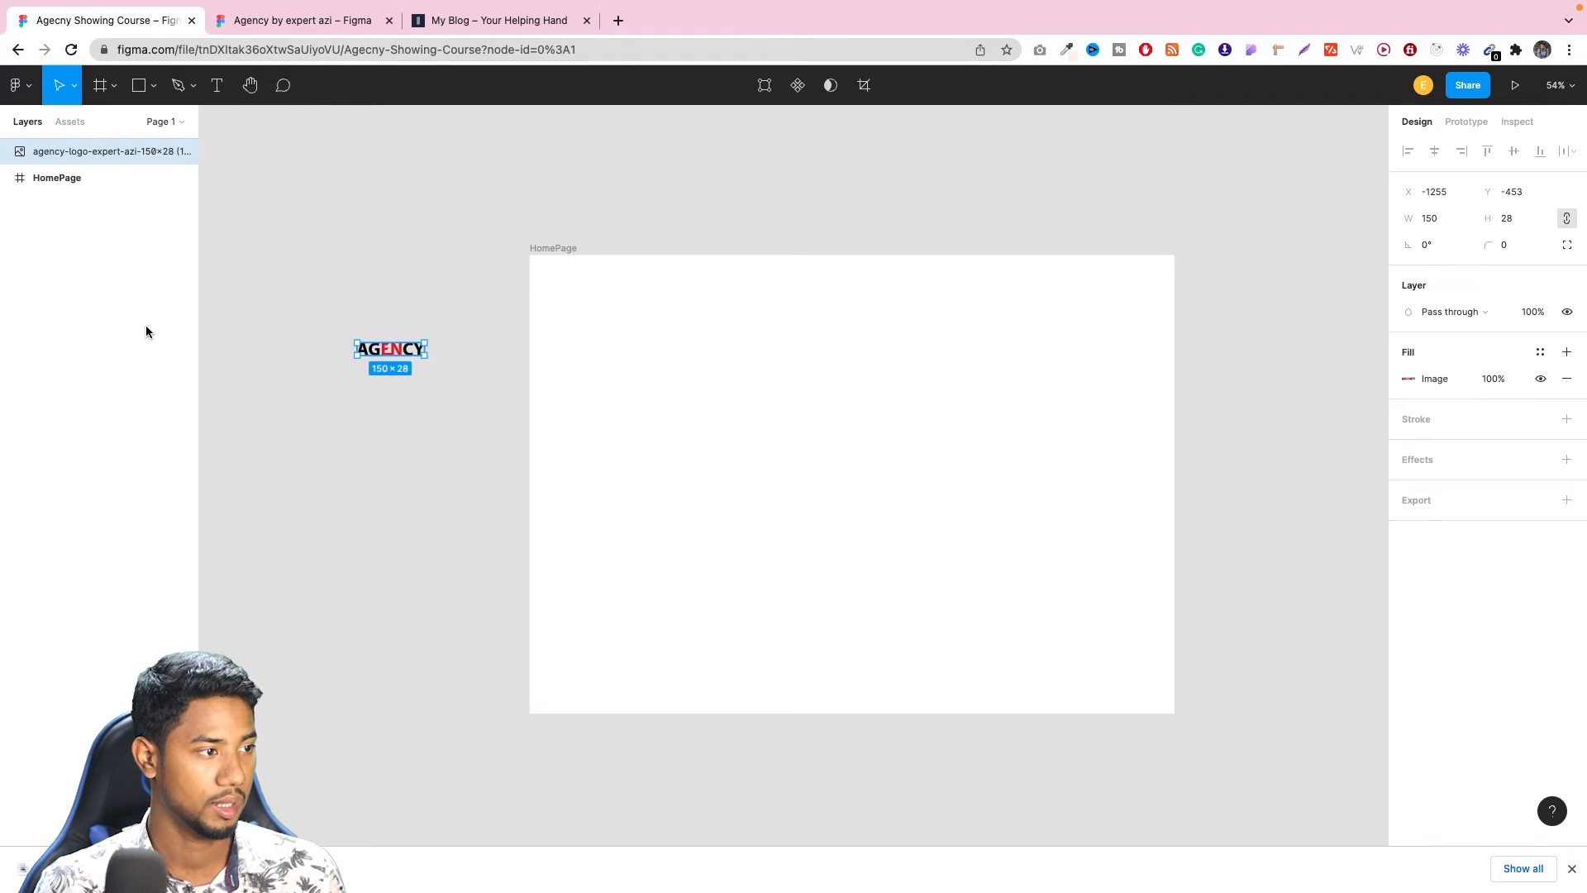
Draw a header rectangle from the HomePage frame's upper-left corner and stretch it to the full 1440 width, about 601 high.
click(154, 86)
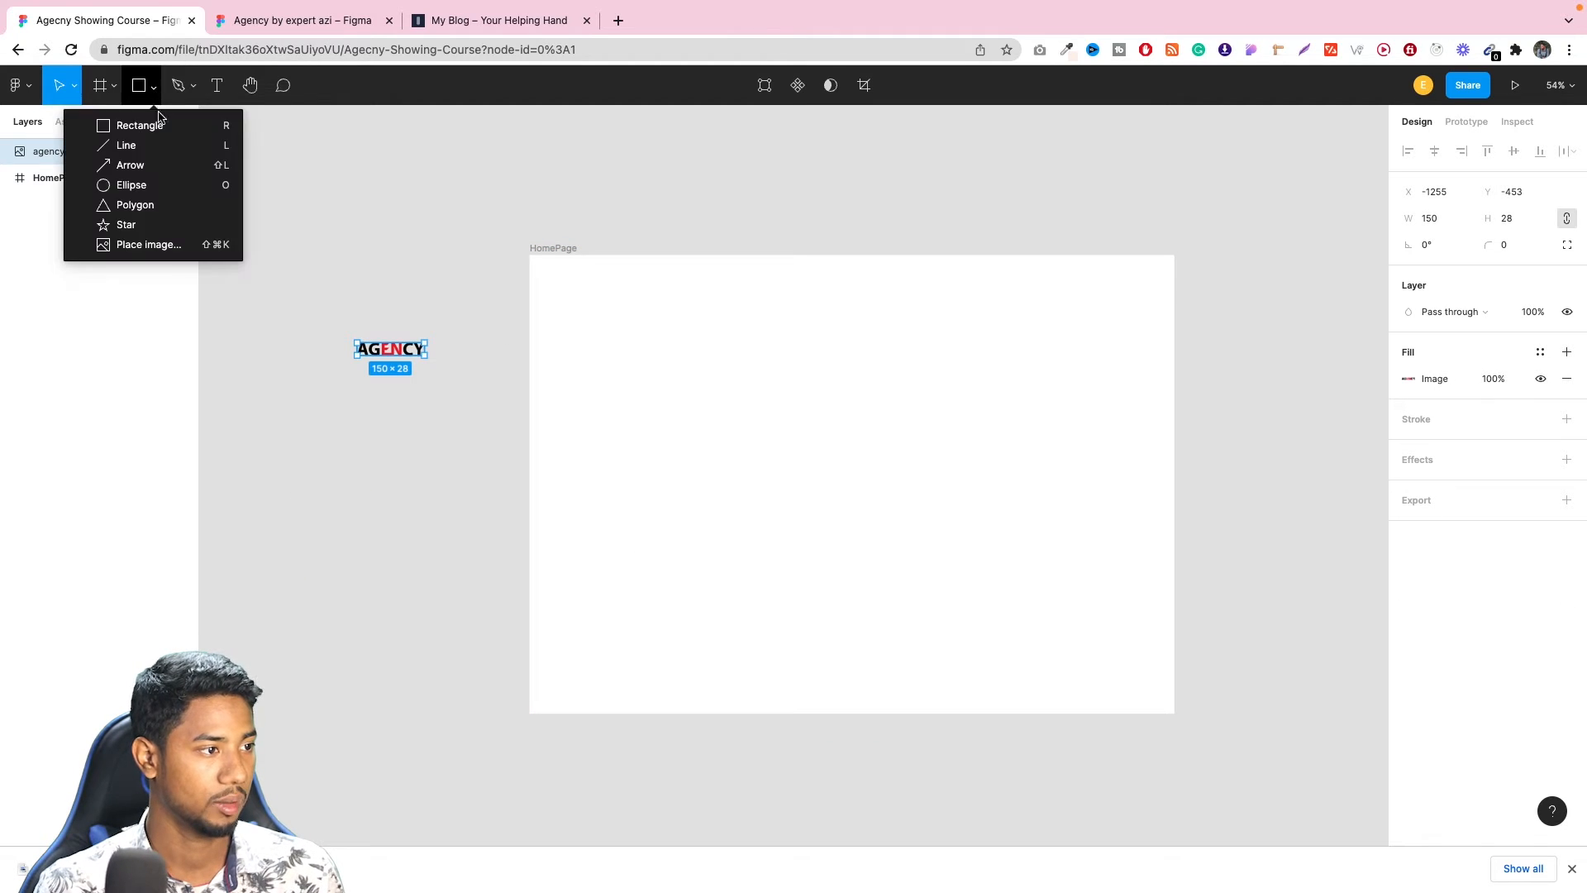
click(157, 124)
mouse_move(289, 201)
mouse_down()
mouse_move(406, 254)
mouse_move(595, 301)
mouse_move(590, 288)
mouse_up()
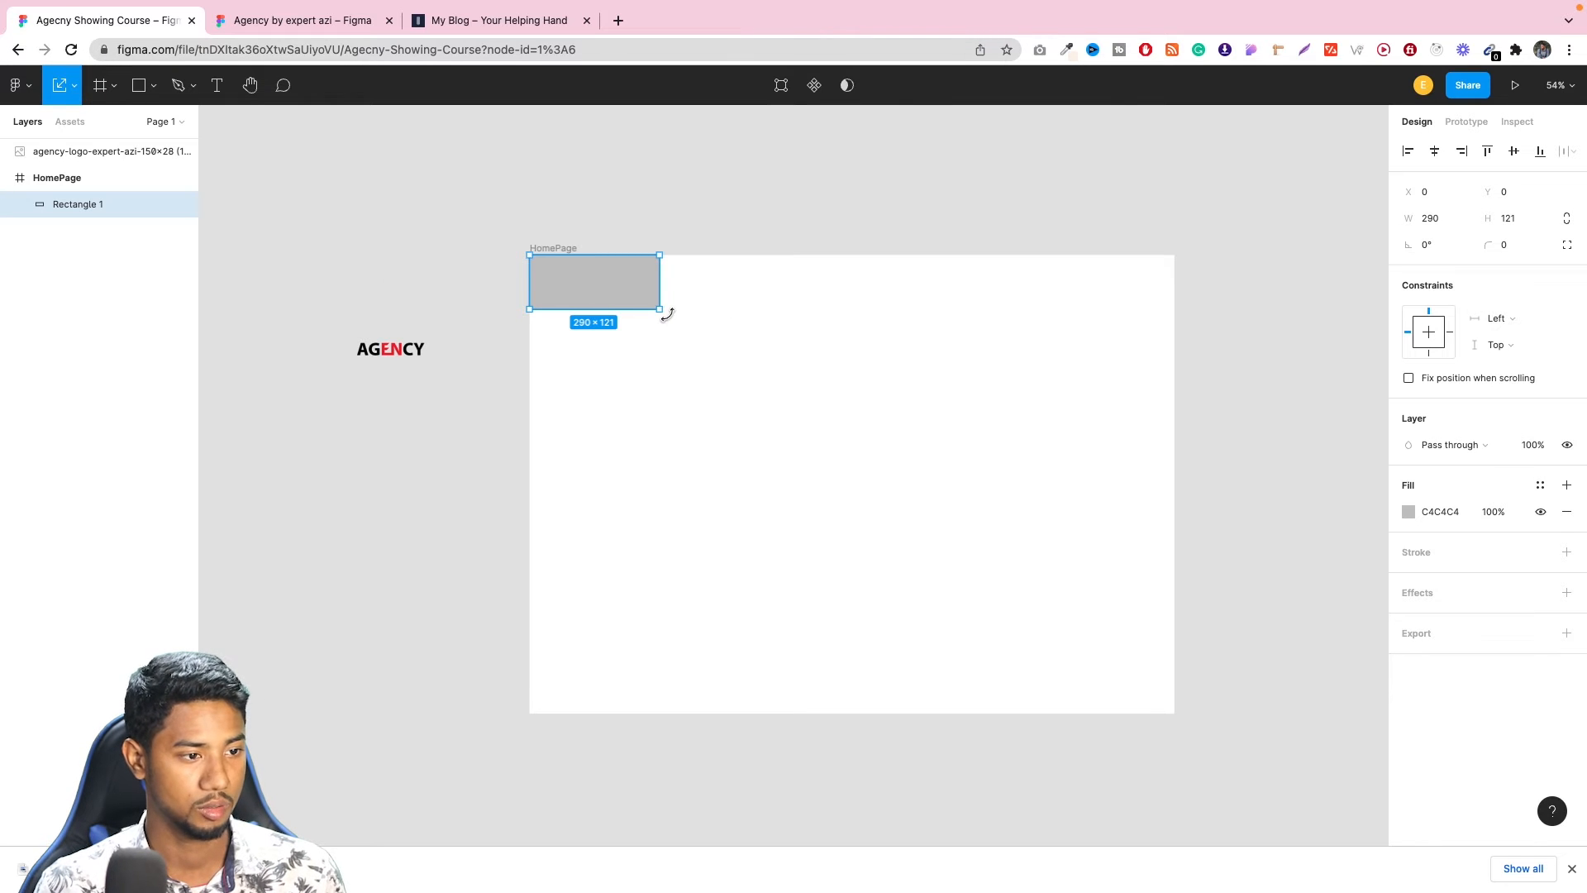
drag(658, 309, 1168, 306)
key(v)
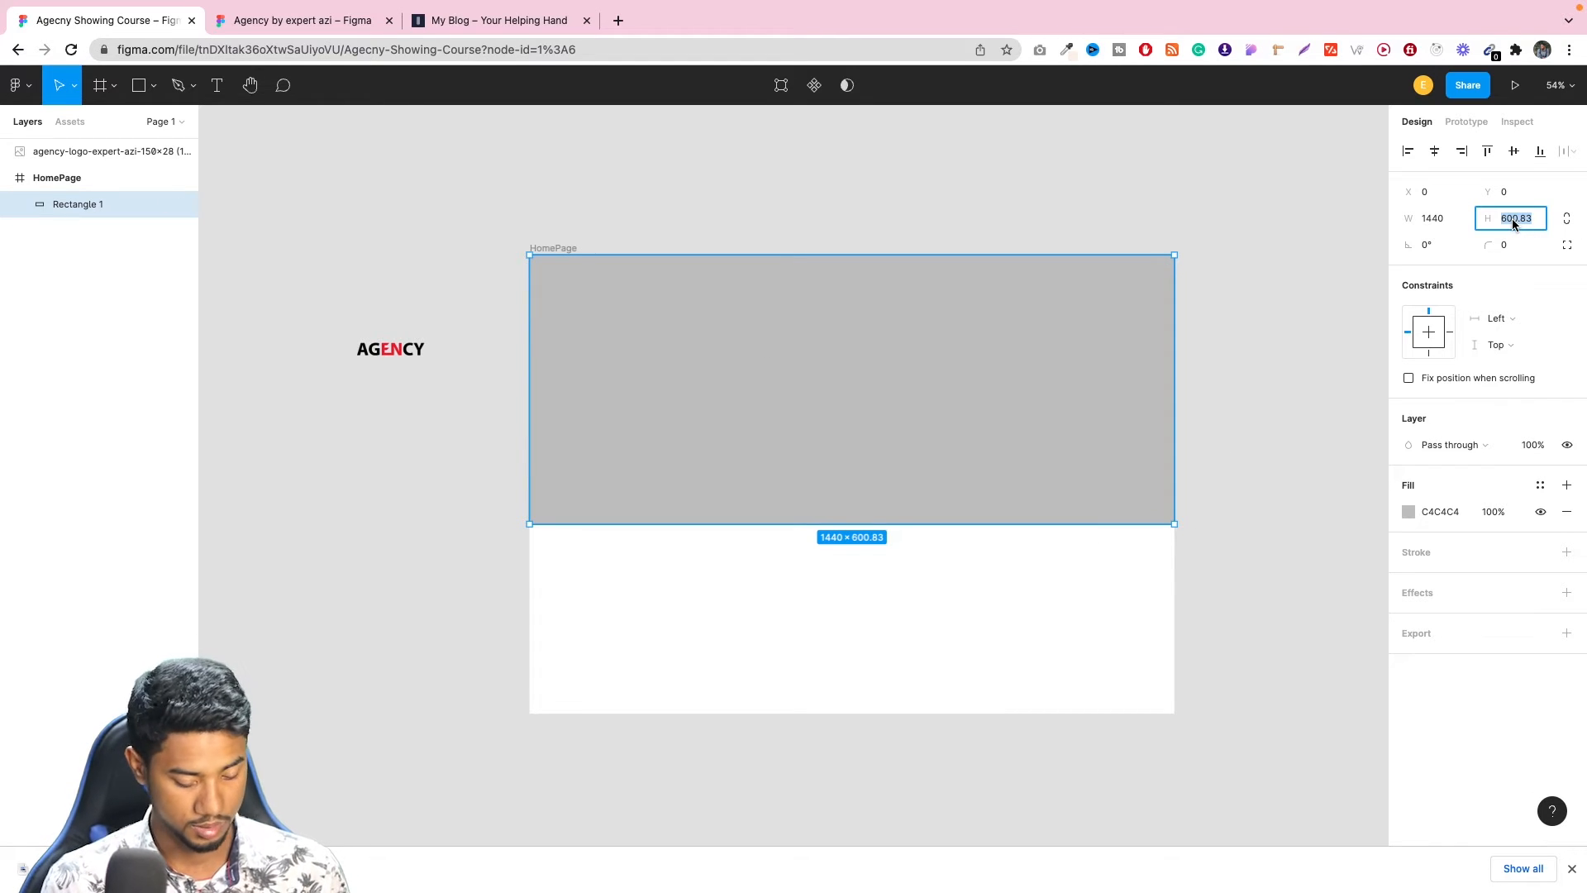
Set the header rectangle's height to 150, after trying 200 and 1500.
text(200)
key(Return)
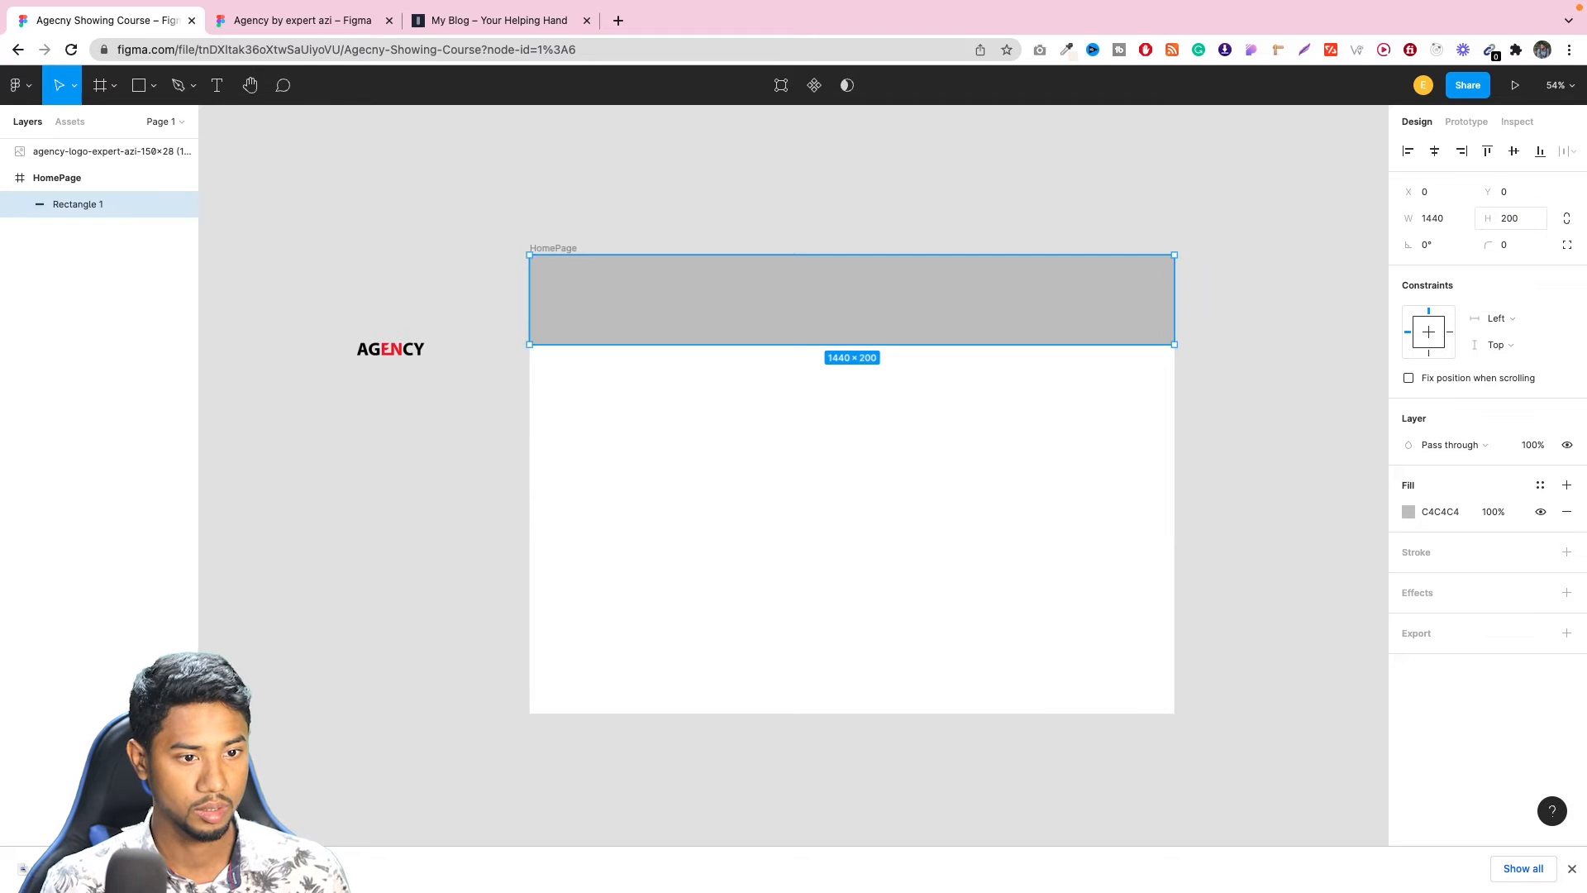
click(1513, 219)
text(1500)
key(Return)
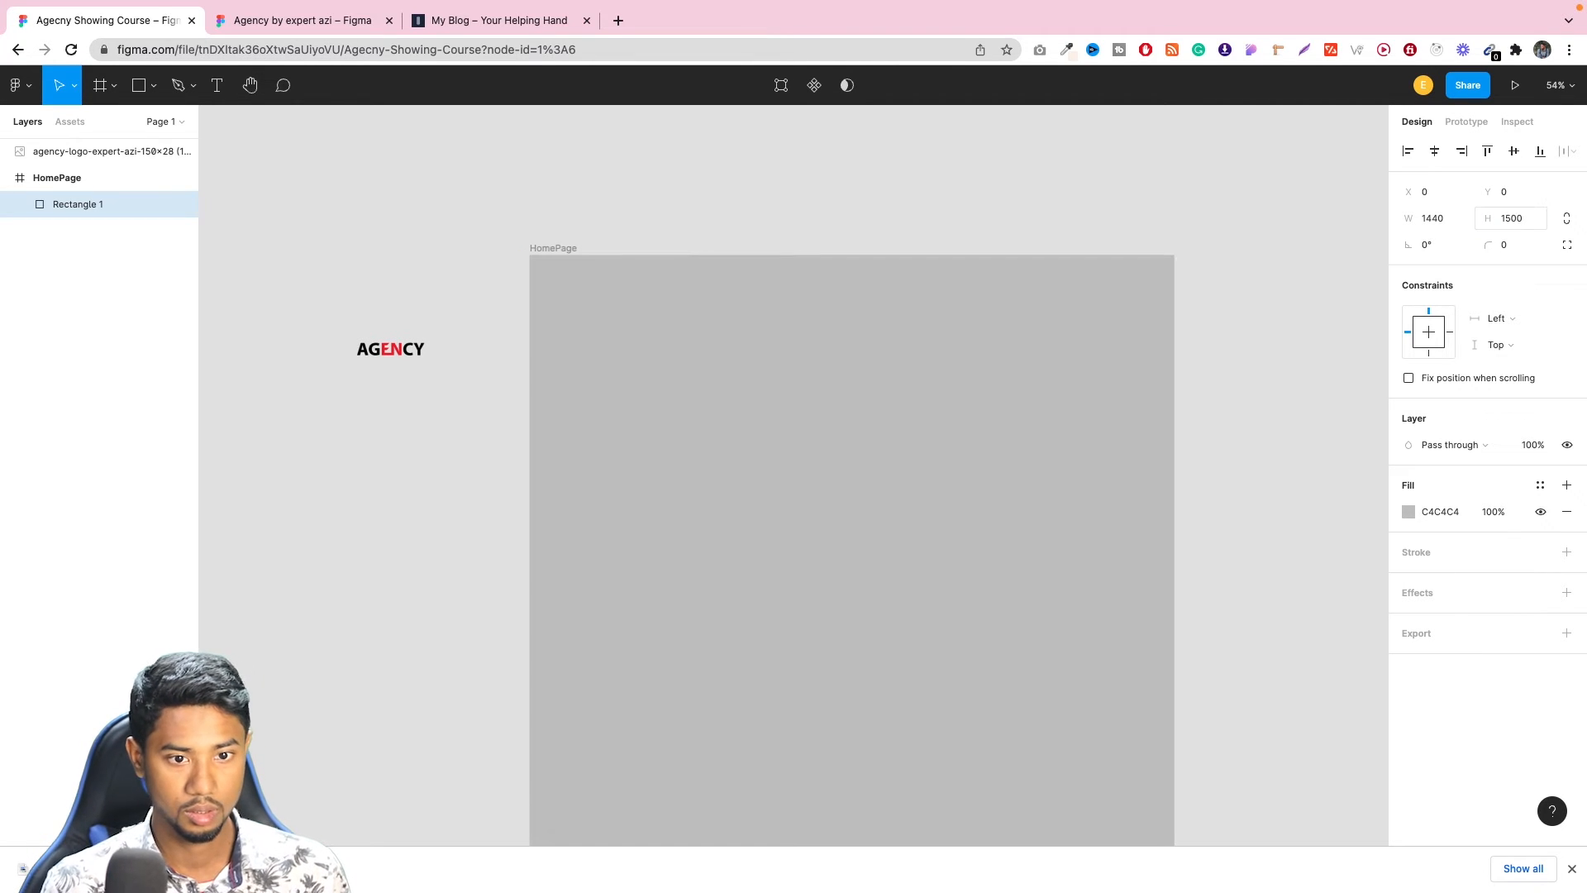
click(1528, 222)
click(1528, 222)
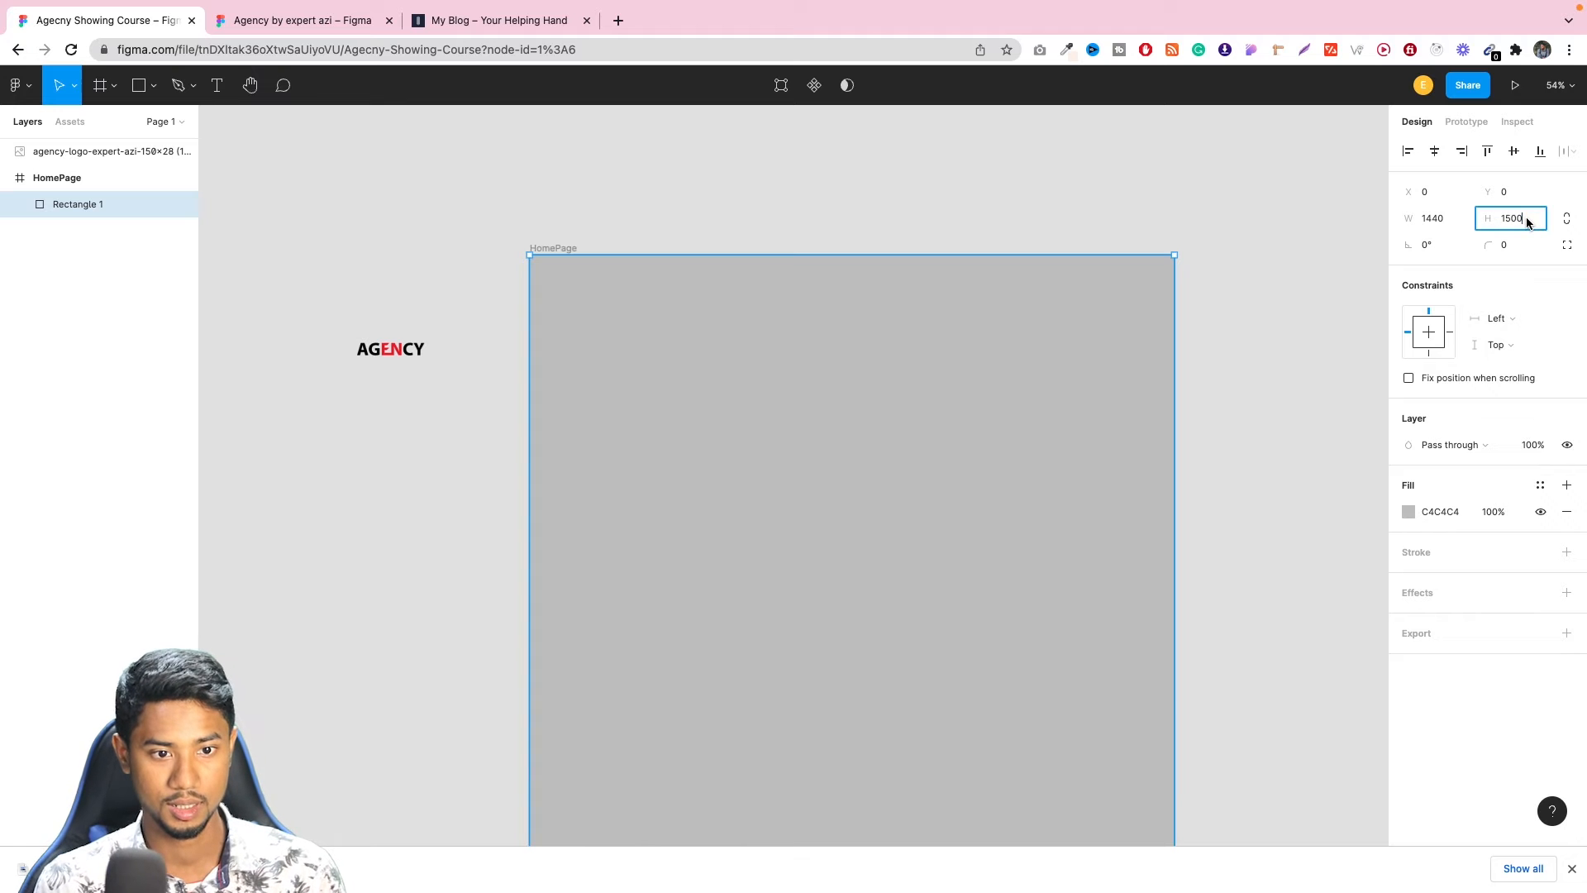
key(Return)
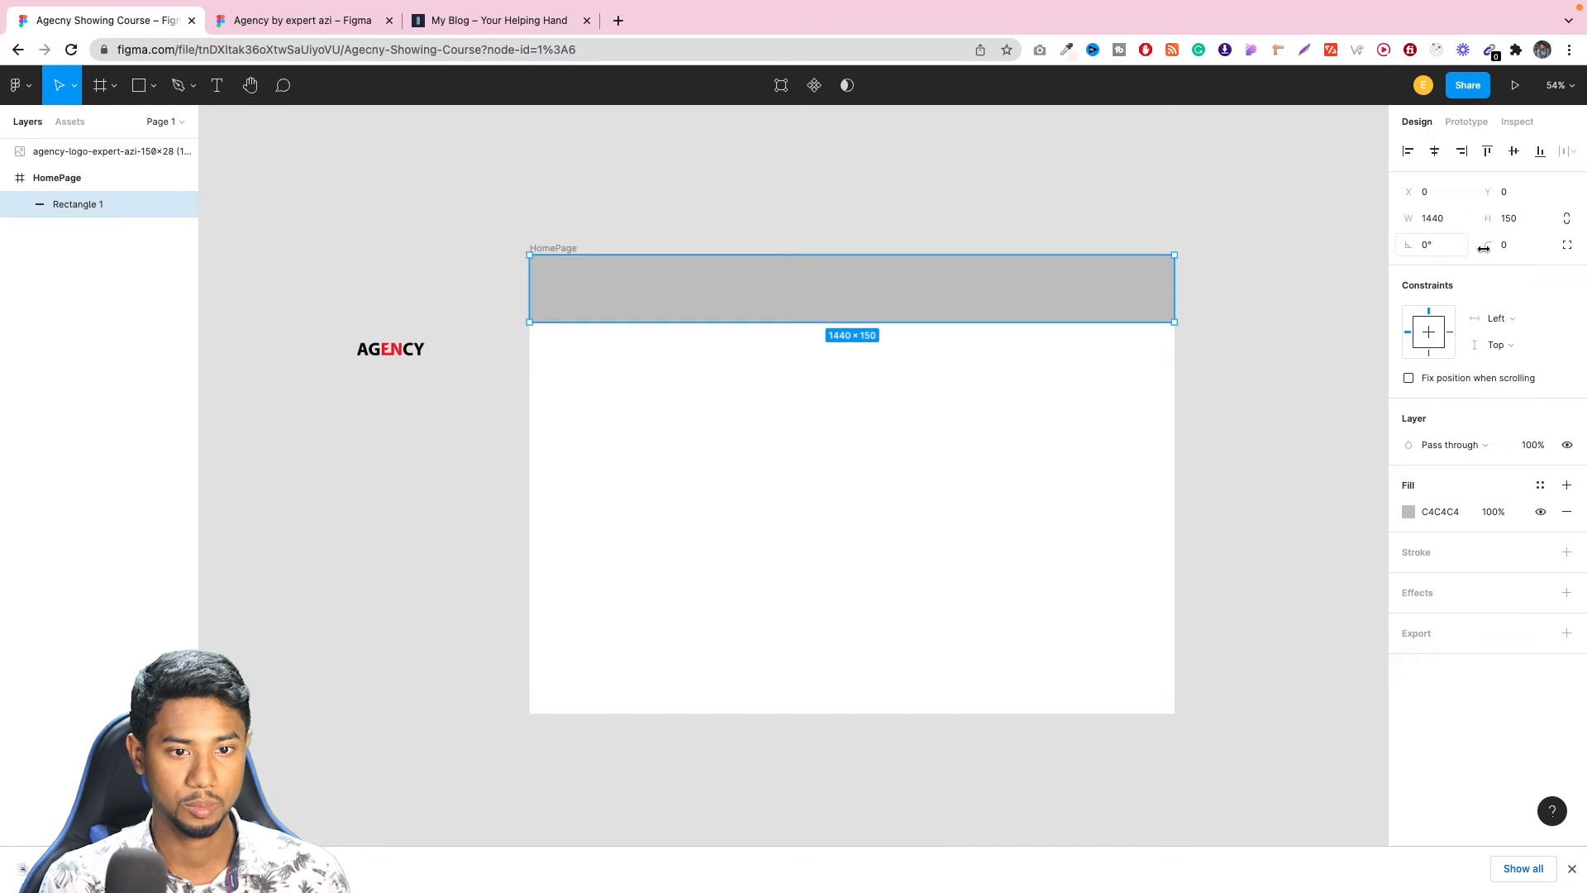
Fine-tune the header rectangle's height in small increments to 108.
click(1526, 225)
key(Down)
key(Down)
key(Down)
key(Down)
key(Down)
key(Down)
key(Down)
key(Down)
key(Down)
key(Down)
key(Down)
key(Down)
key(Down)
key(Down)
key(Down)
key(Down)
key(Down)
key(Down)
key(Down)
key(Down)
key(Down)
key(Down)
key(Down)
key(Down)
key(Down)
key(Down)
key(Down)
key(Down)
key(Down)
key(Down)
key(Down)
key(Down)
key(Down)
key(Down)
key(Down)
key(Down)
key(Down)
key(Down)
key(Down)
key(Down)
key(Down)
key(Down)
key(Down)
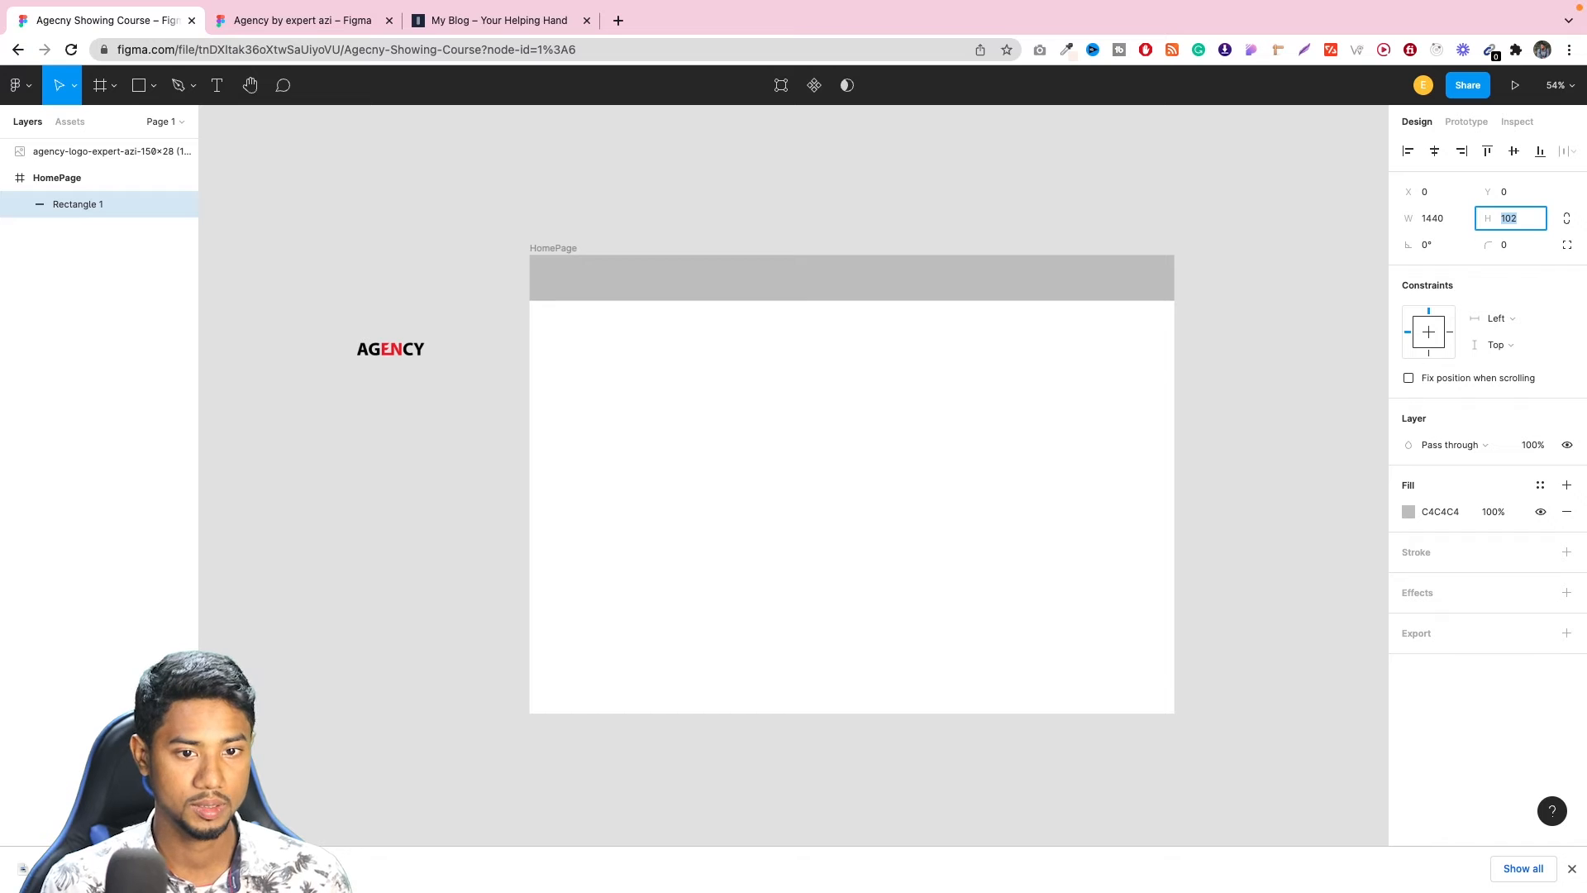
key(Up)
key(Up)
key(Up)
key(Up)
key(Up)
key(Up)
key(Up)
key(Up)
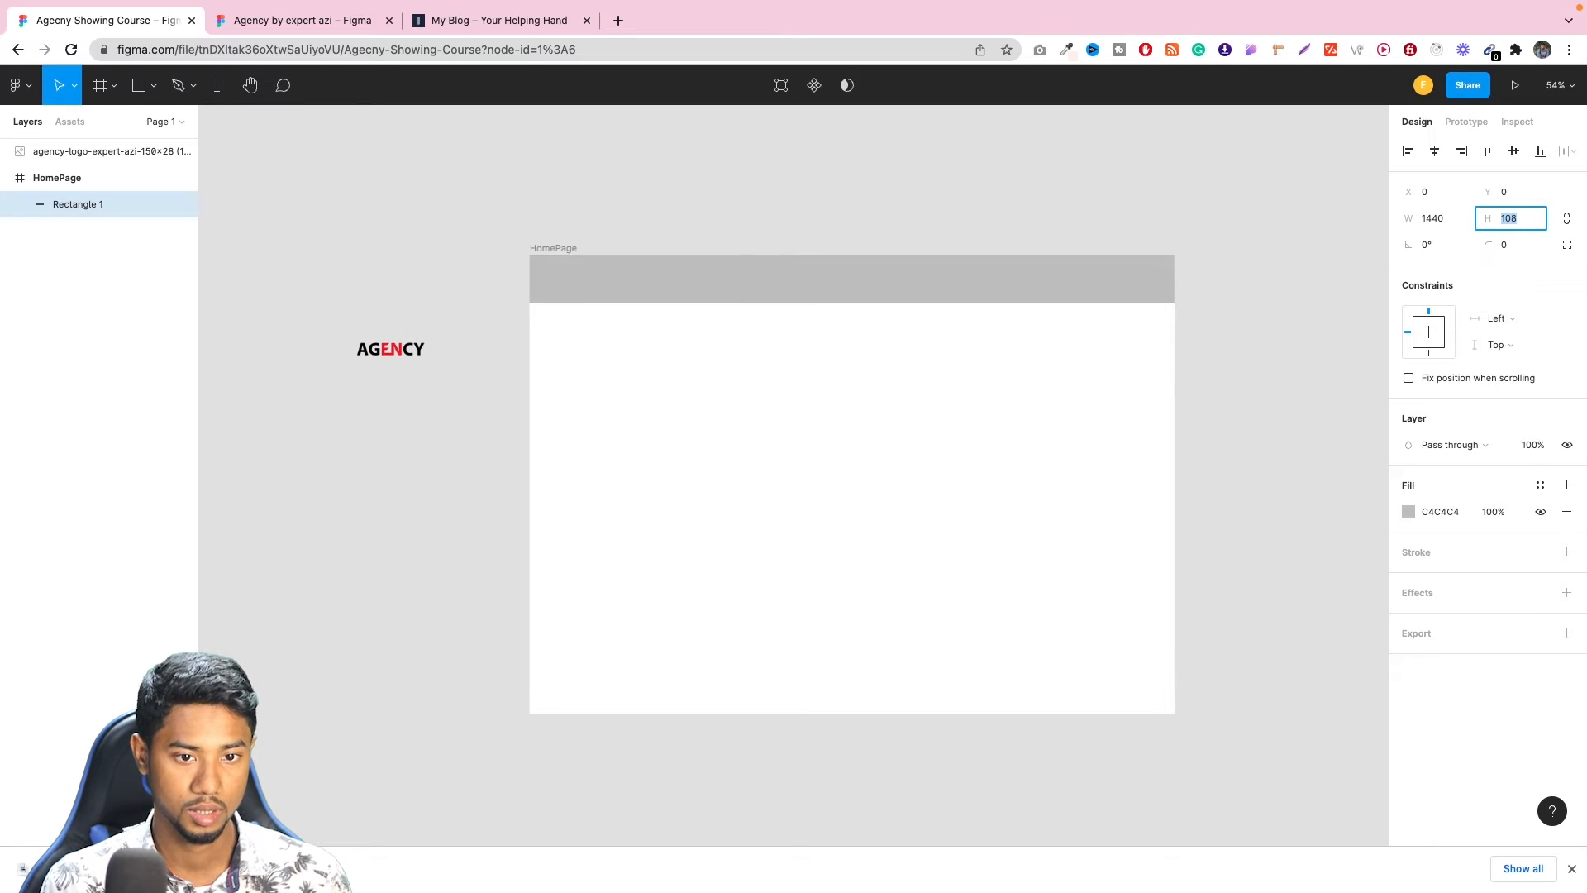
click(1265, 276)
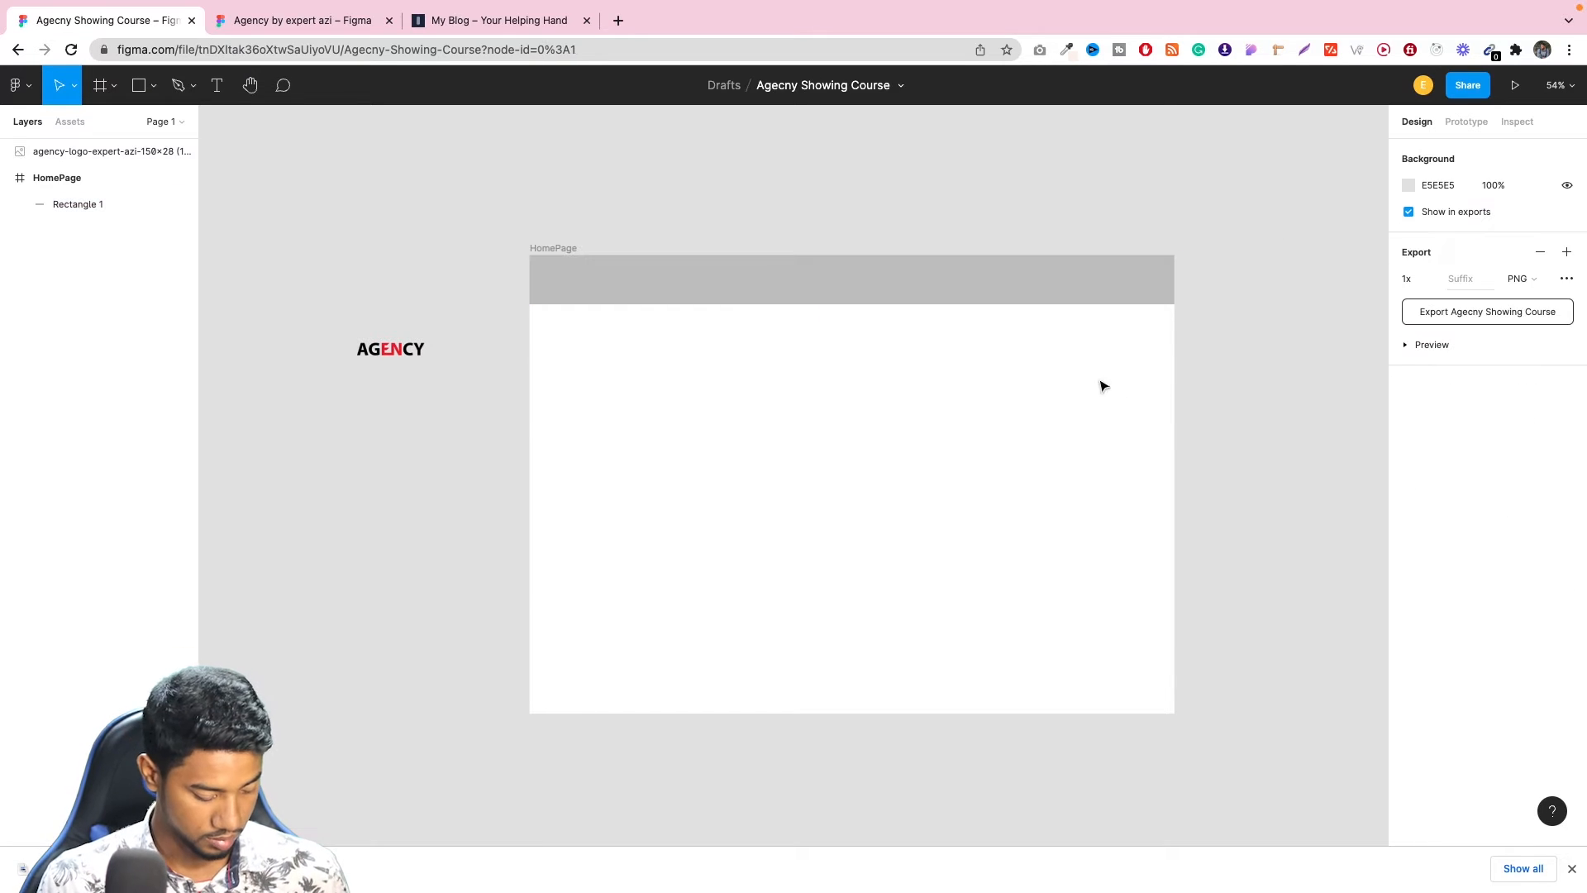
Move the AGENCY logo onto the left end of the header rectangle and scale it proportionally to about 209 × 39.
scroll(1082, 369, up, 3)
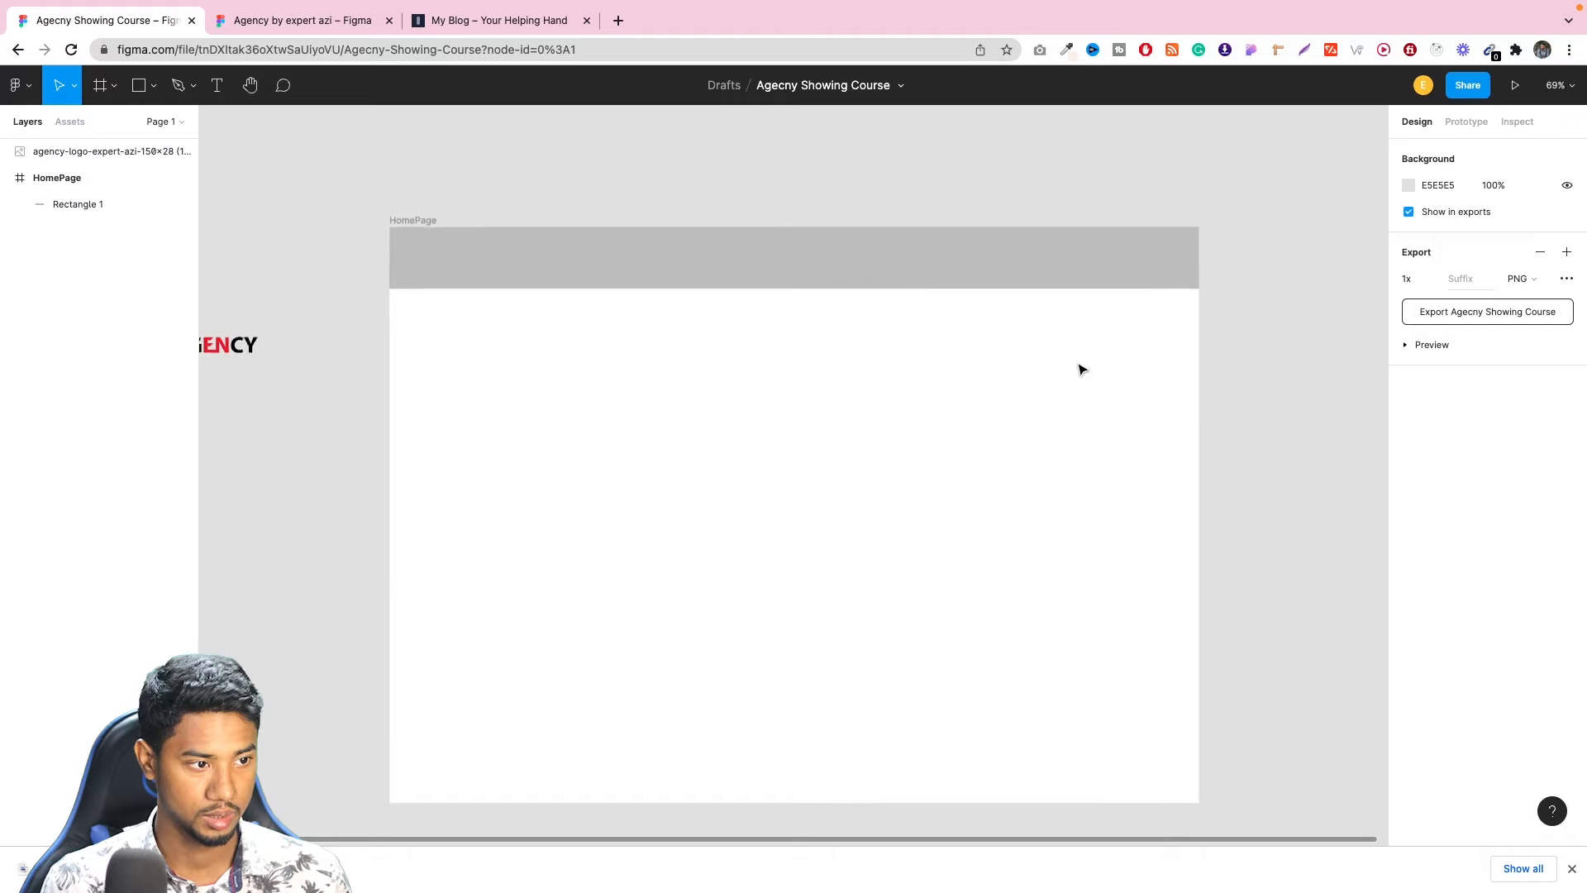
drag(235, 354, 465, 268)
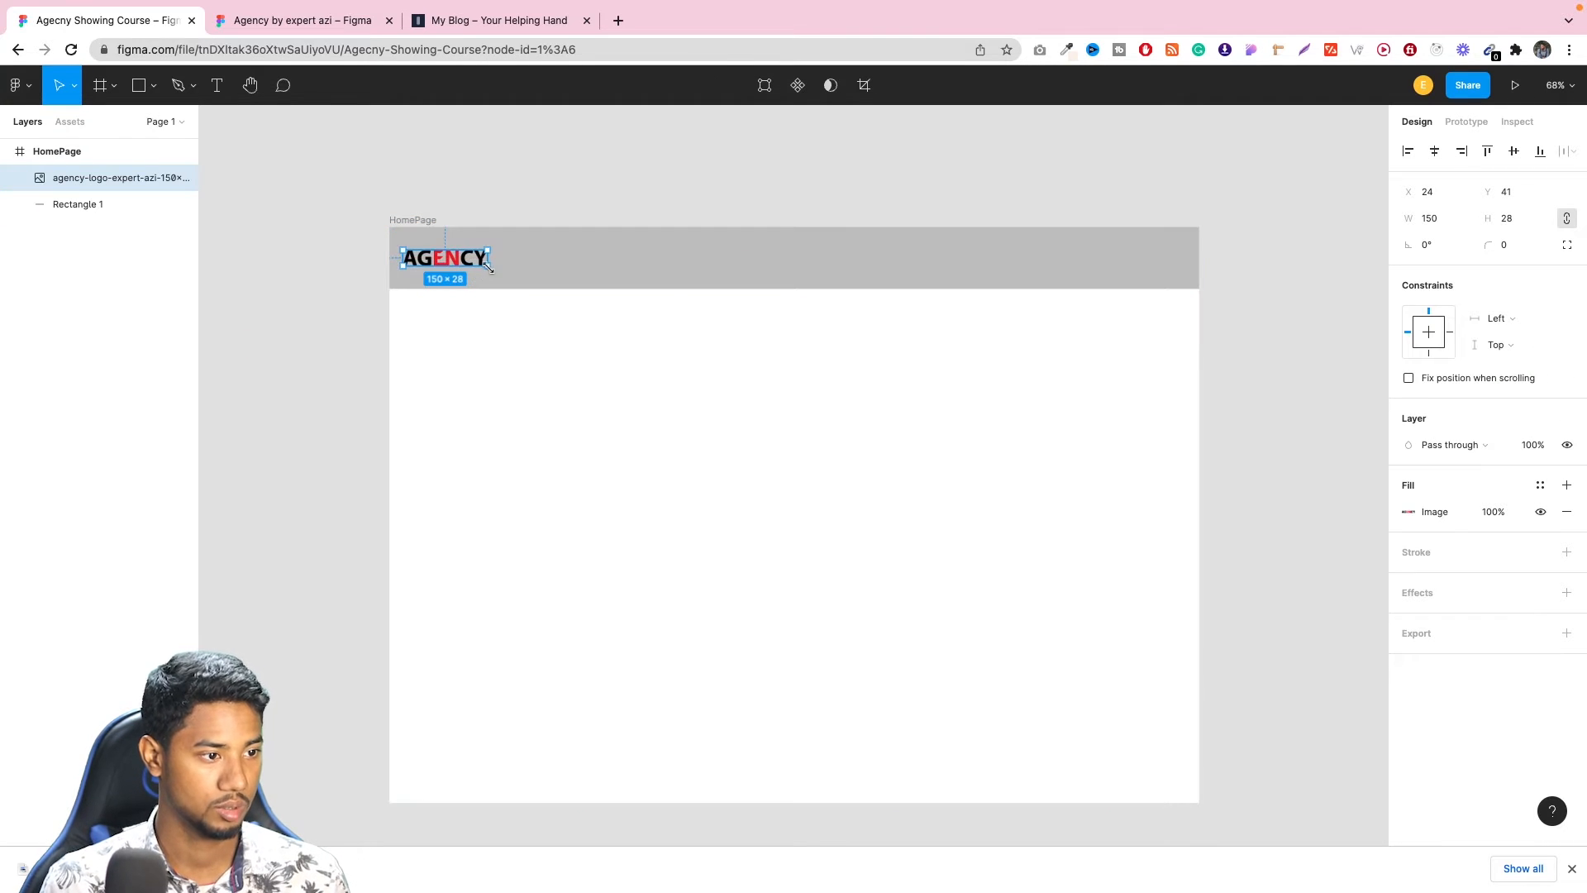
key(k)
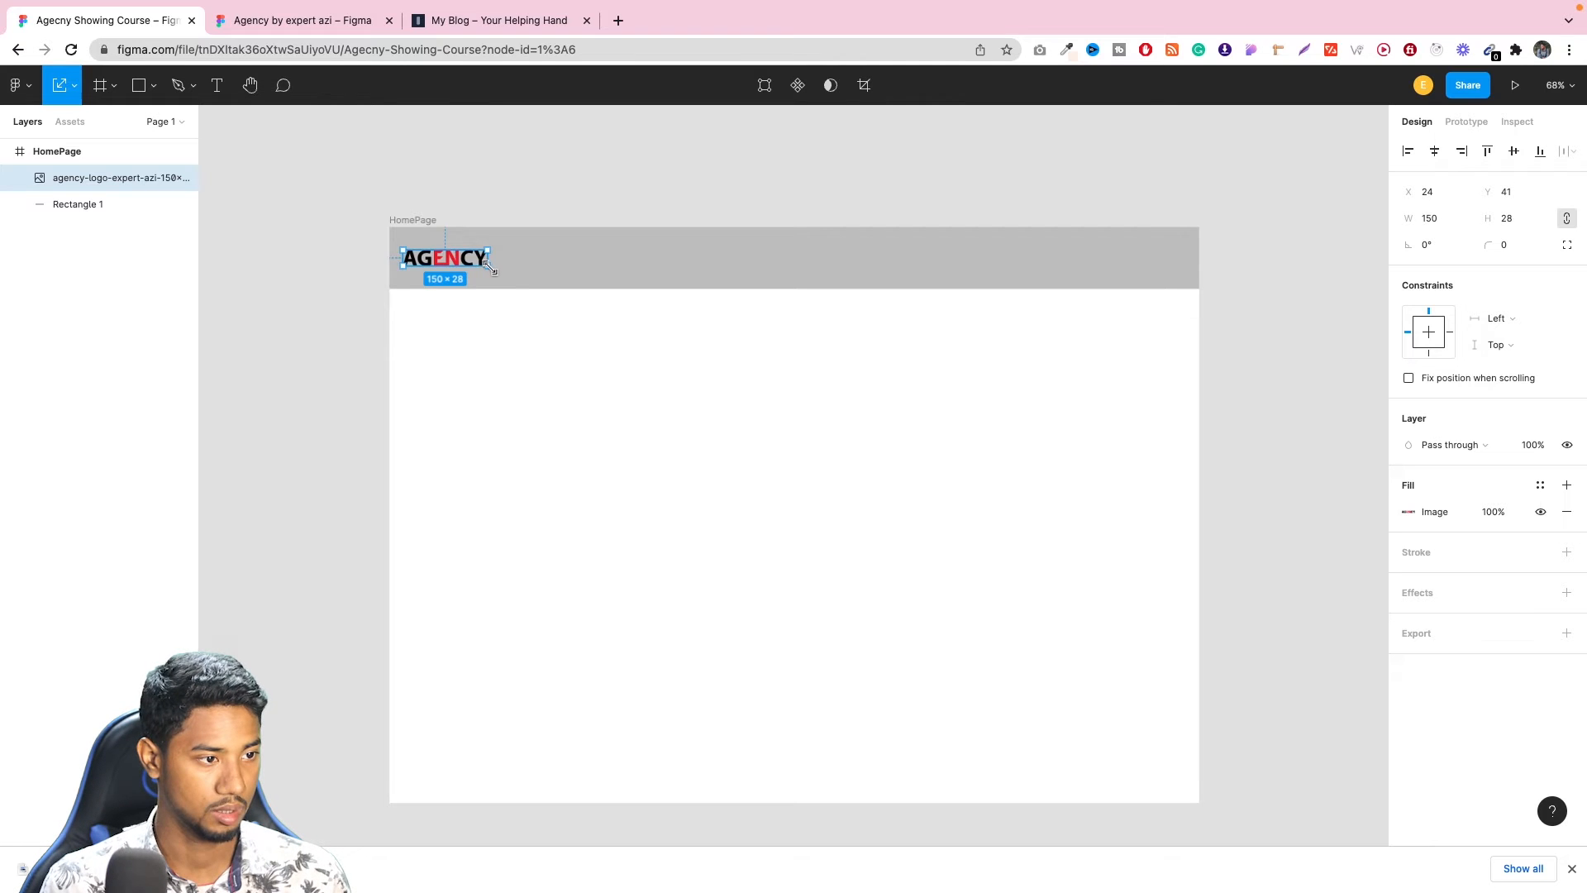
drag(490, 266, 504, 272)
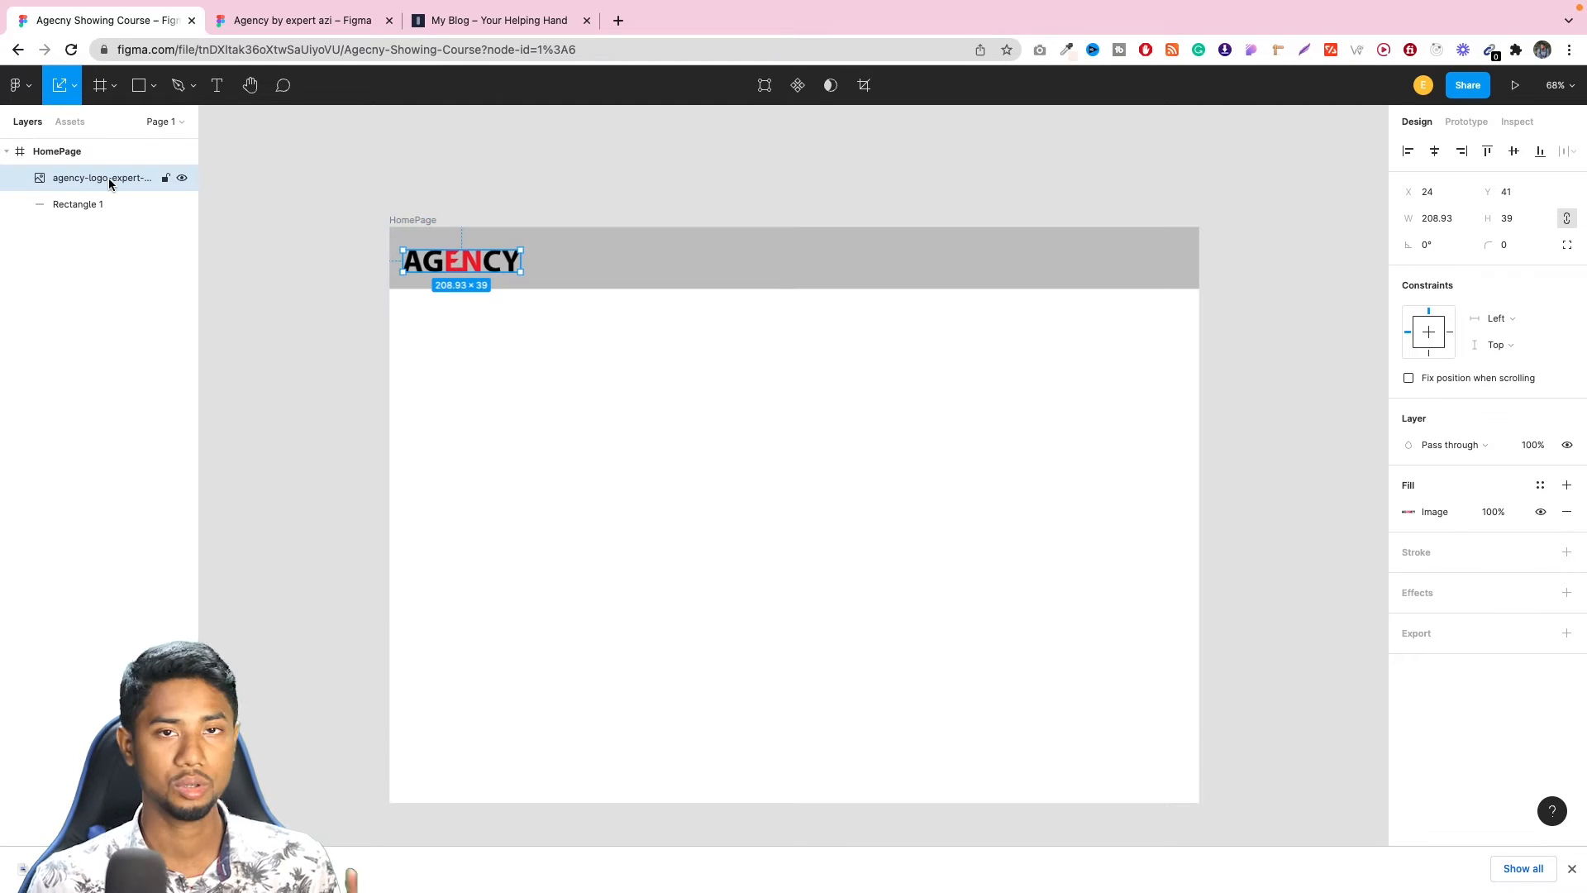
Add a layout grid to the HomePage frame, trying the Rows type before setting it to 12 columns.
click(76, 153)
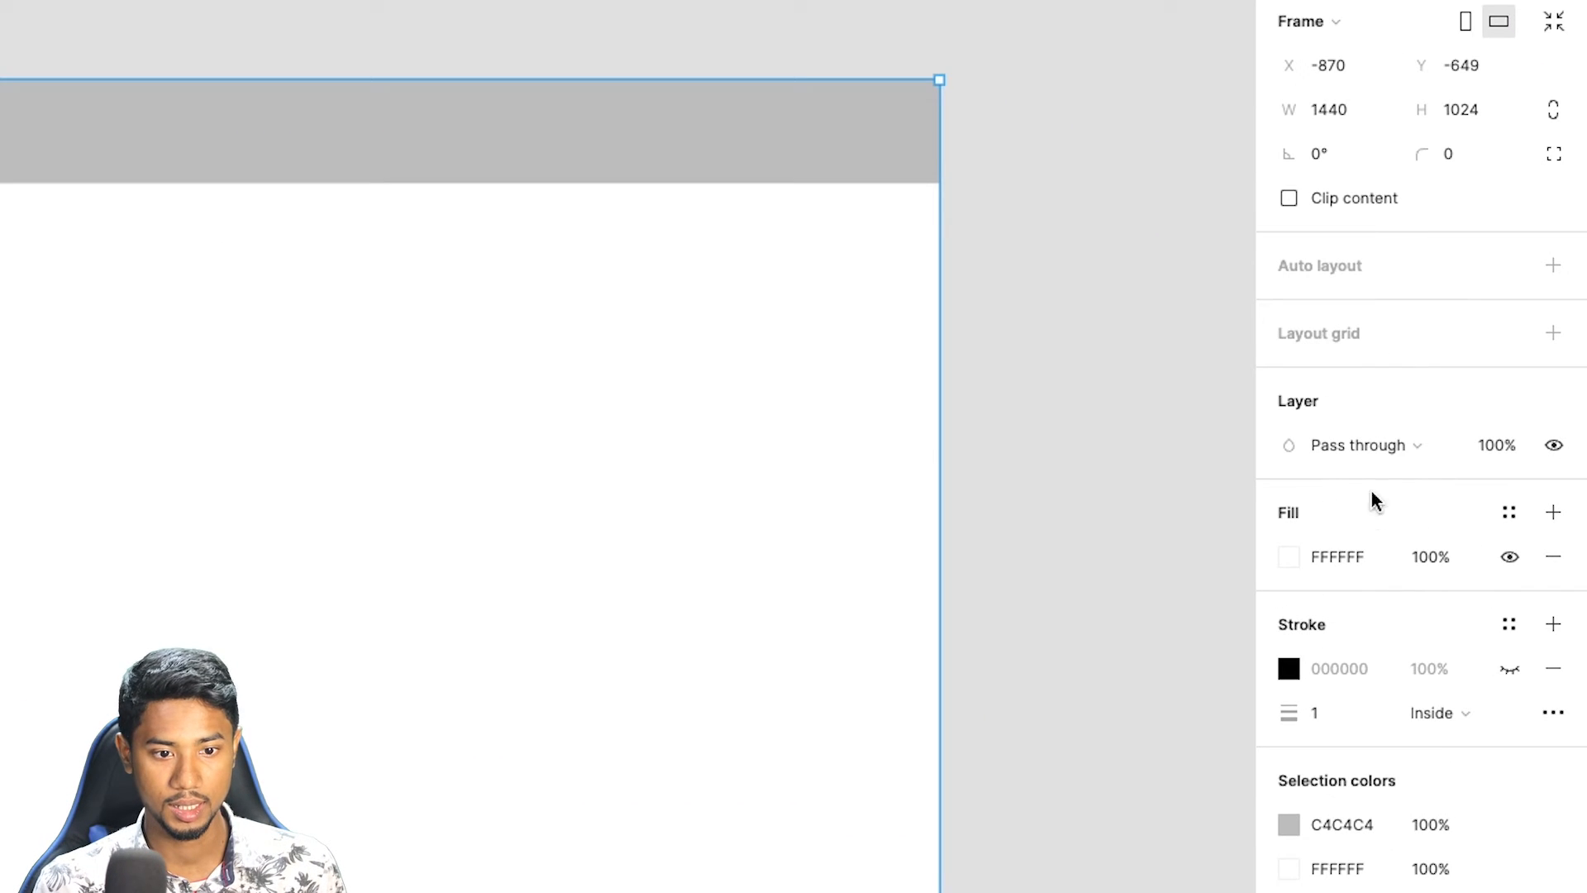
click(1399, 342)
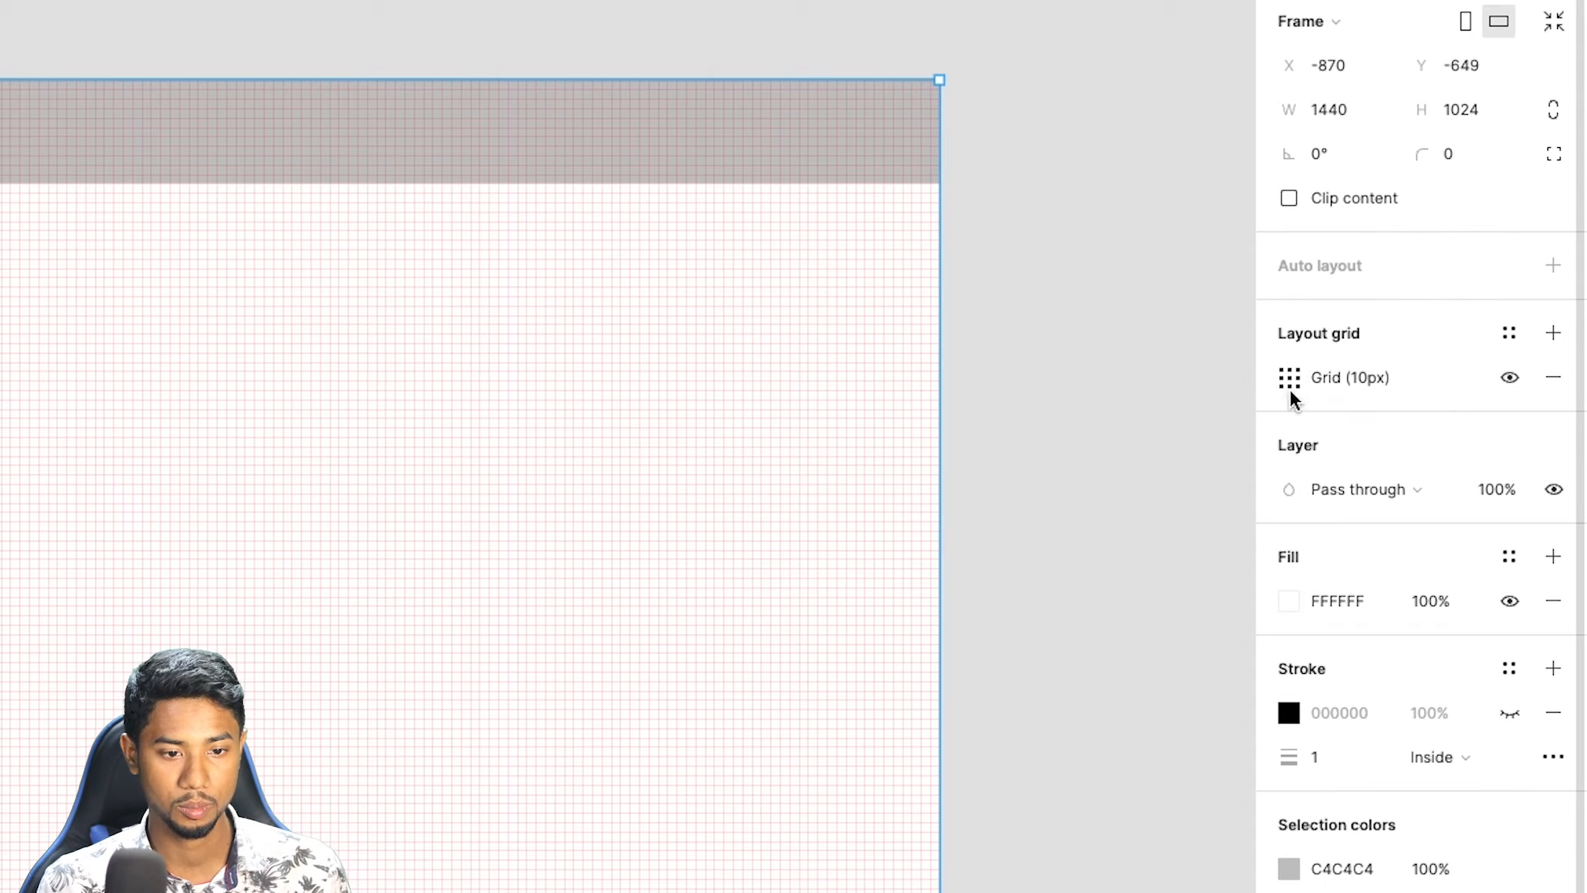
click(1408, 405)
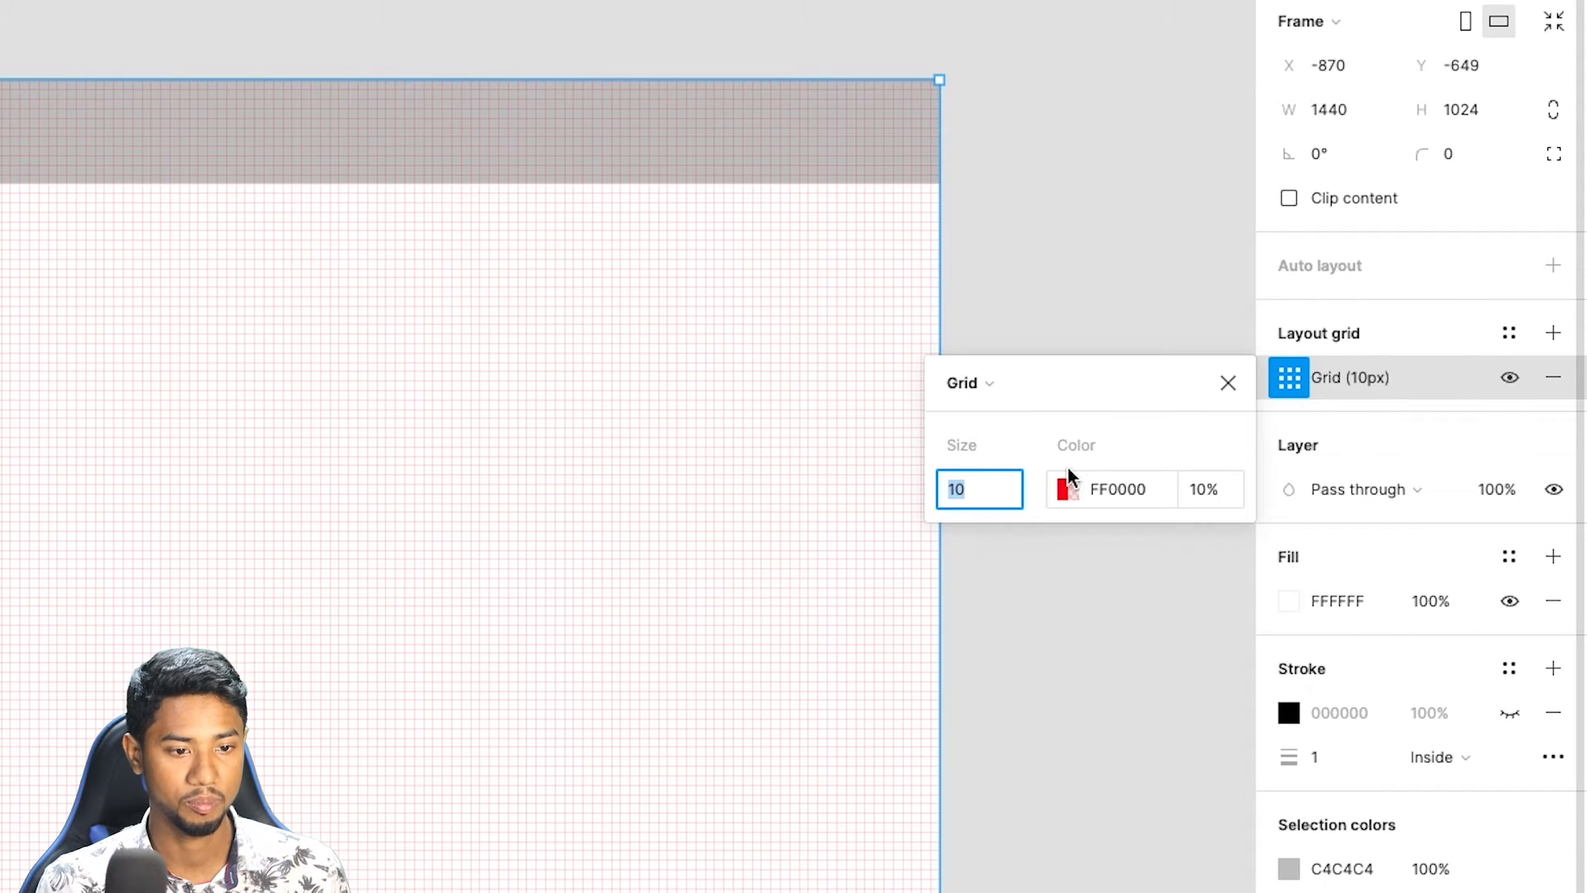
click(966, 383)
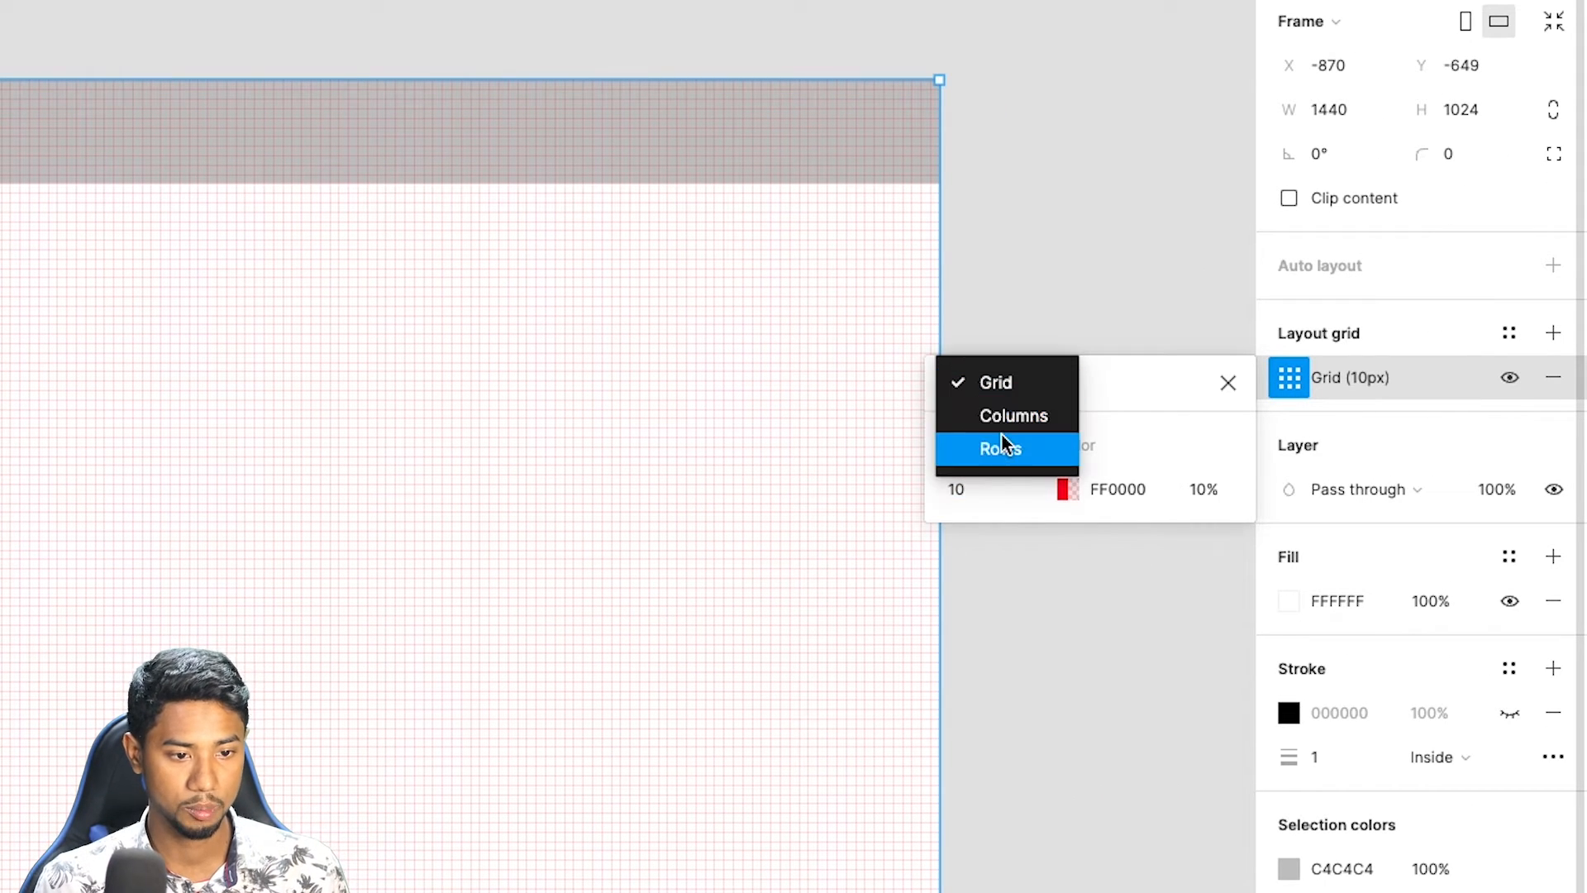
click(1003, 416)
click(1027, 385)
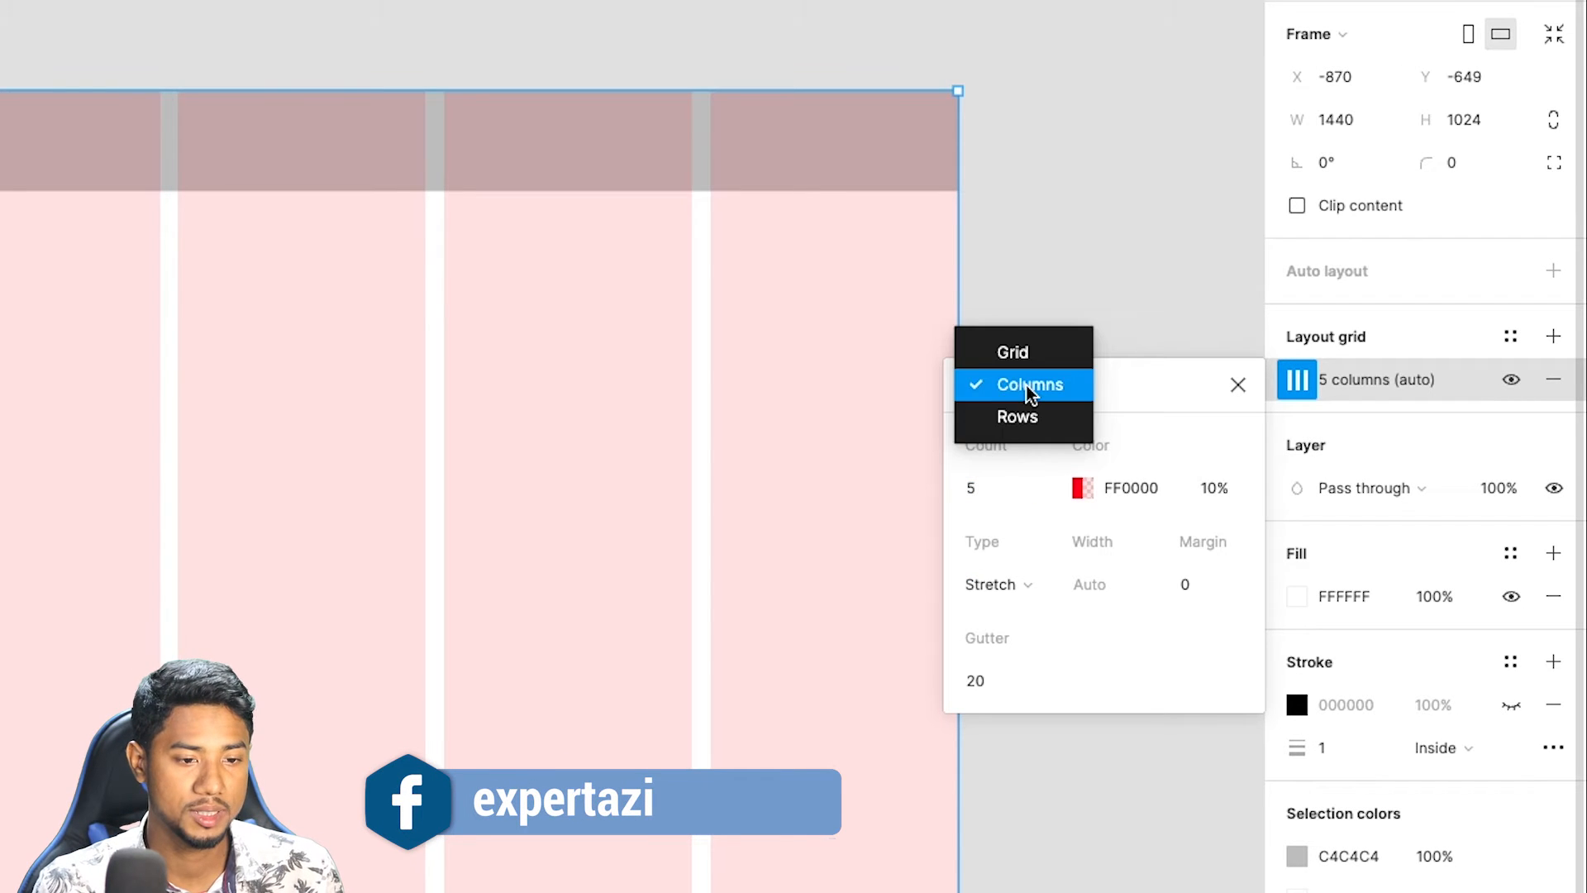
click(1034, 407)
click(1023, 397)
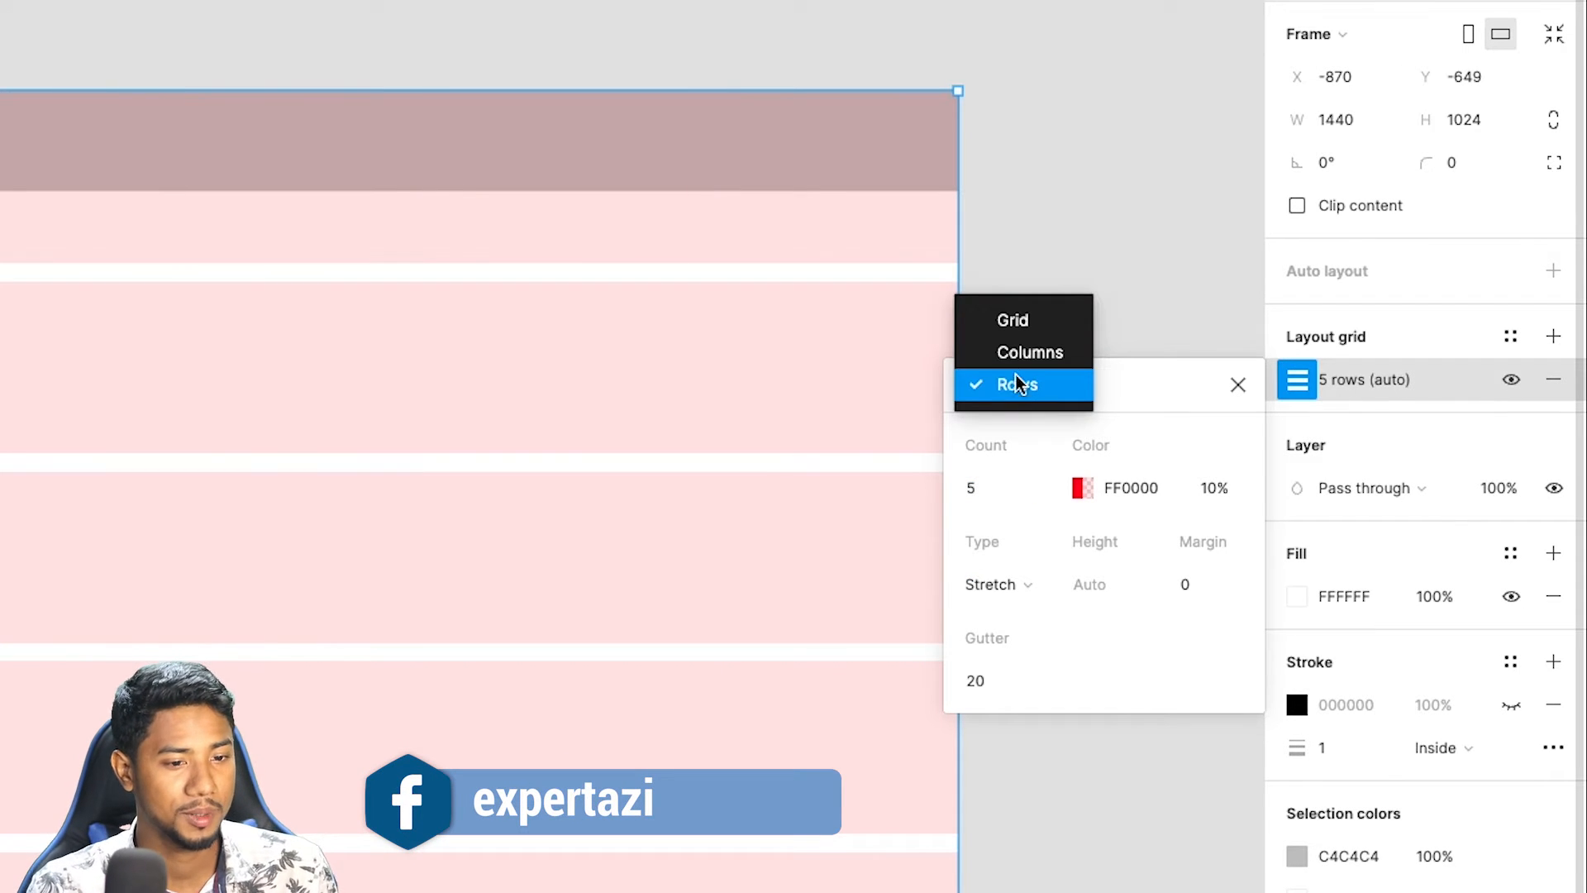
click(1015, 360)
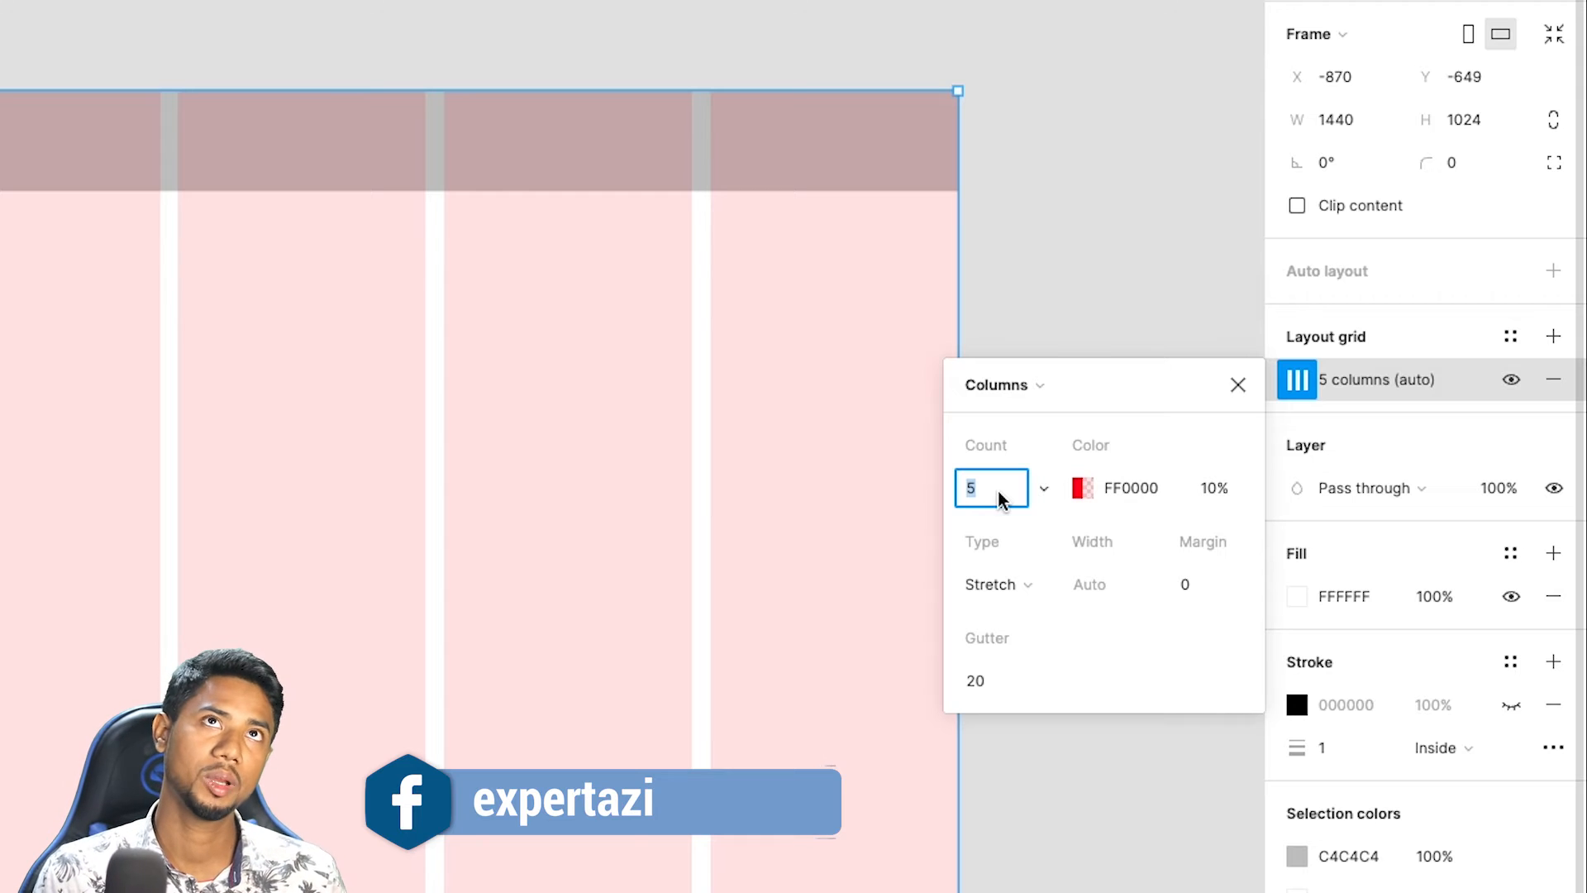
text(12)
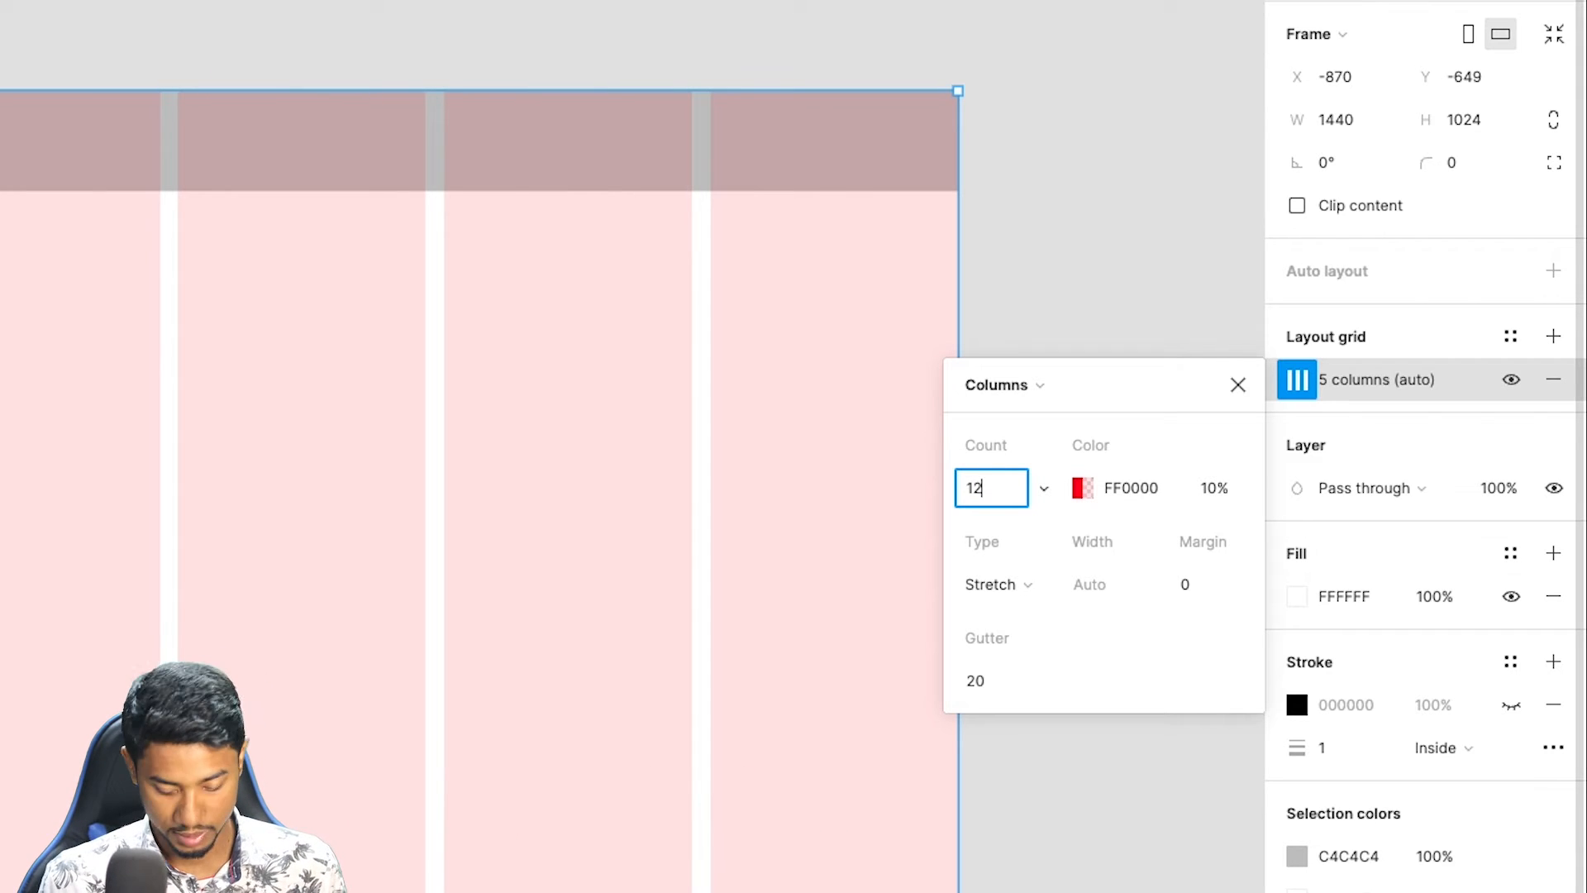
key(Return)
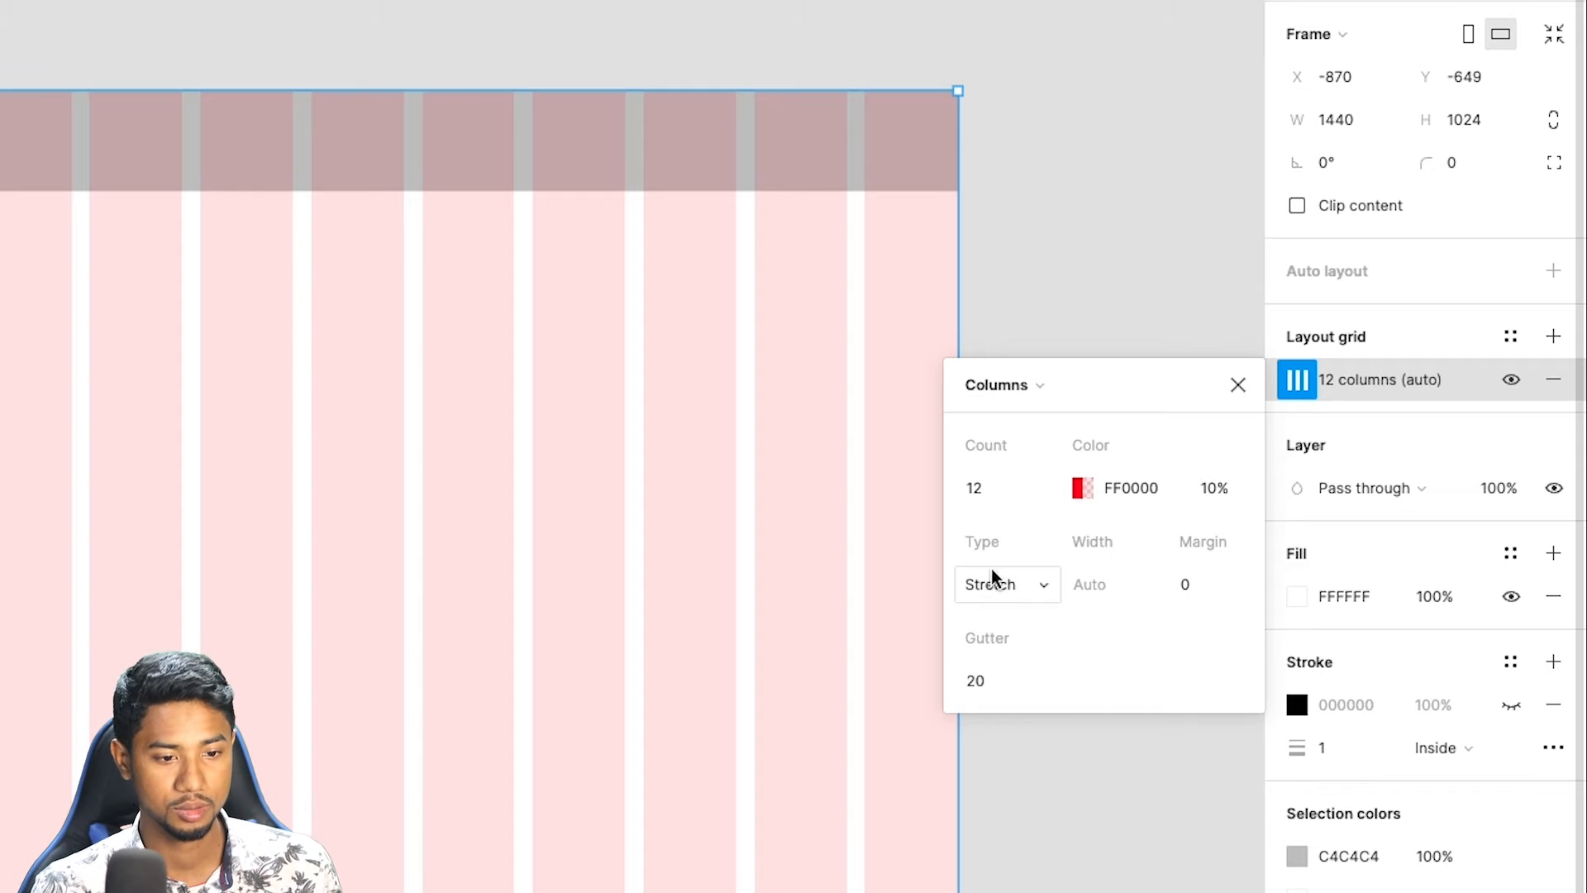
Reduce the opacity of the column grid's red FF0000 color to 2% and close the grid settings.
click(1113, 489)
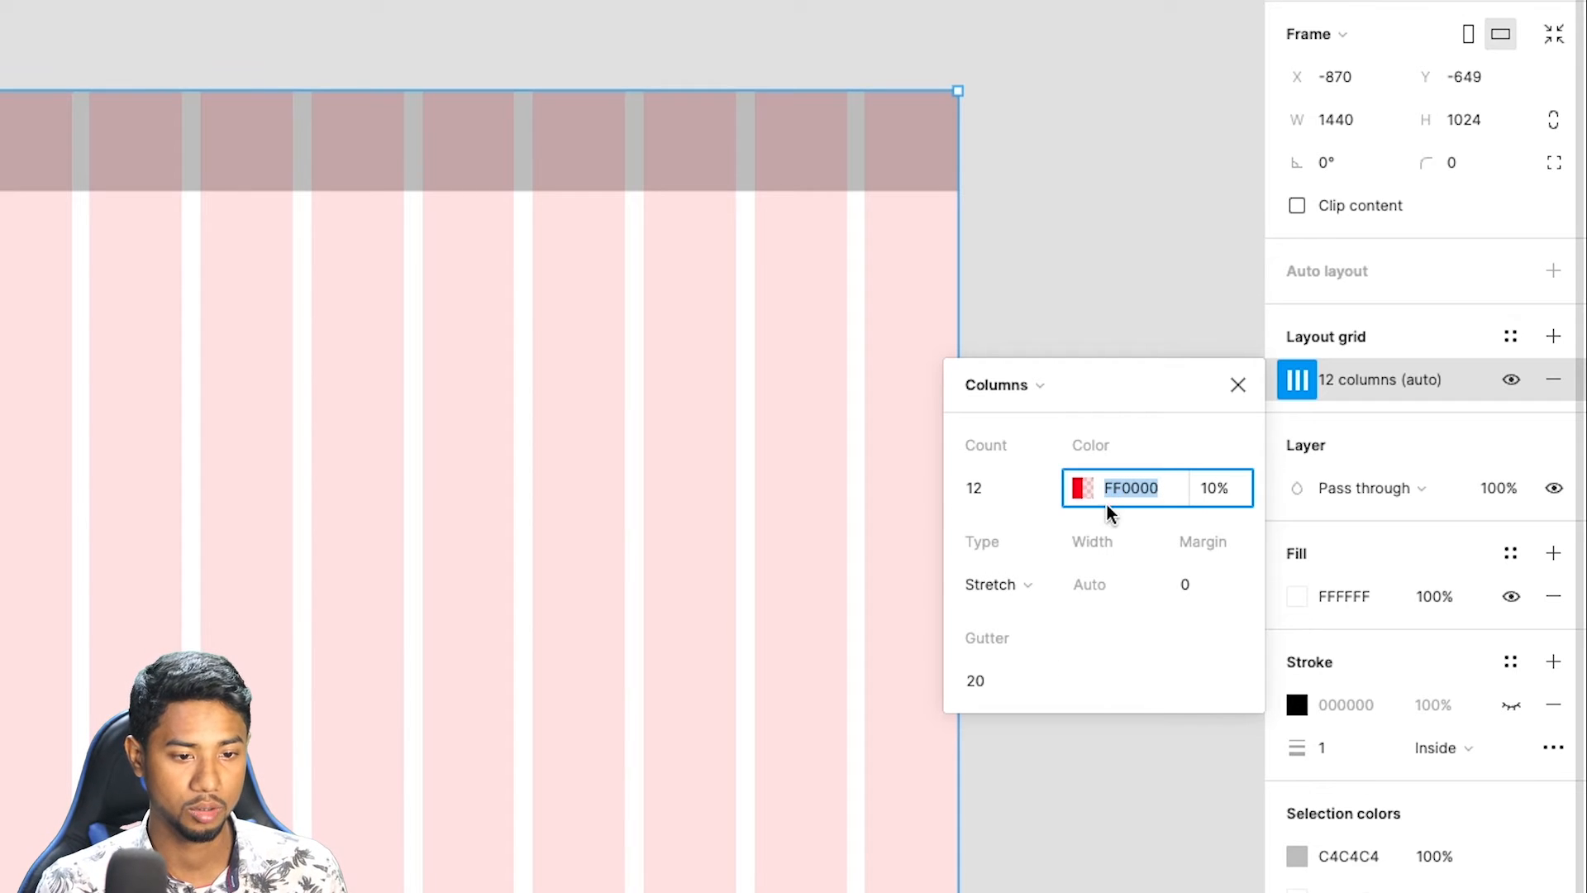
click(1083, 488)
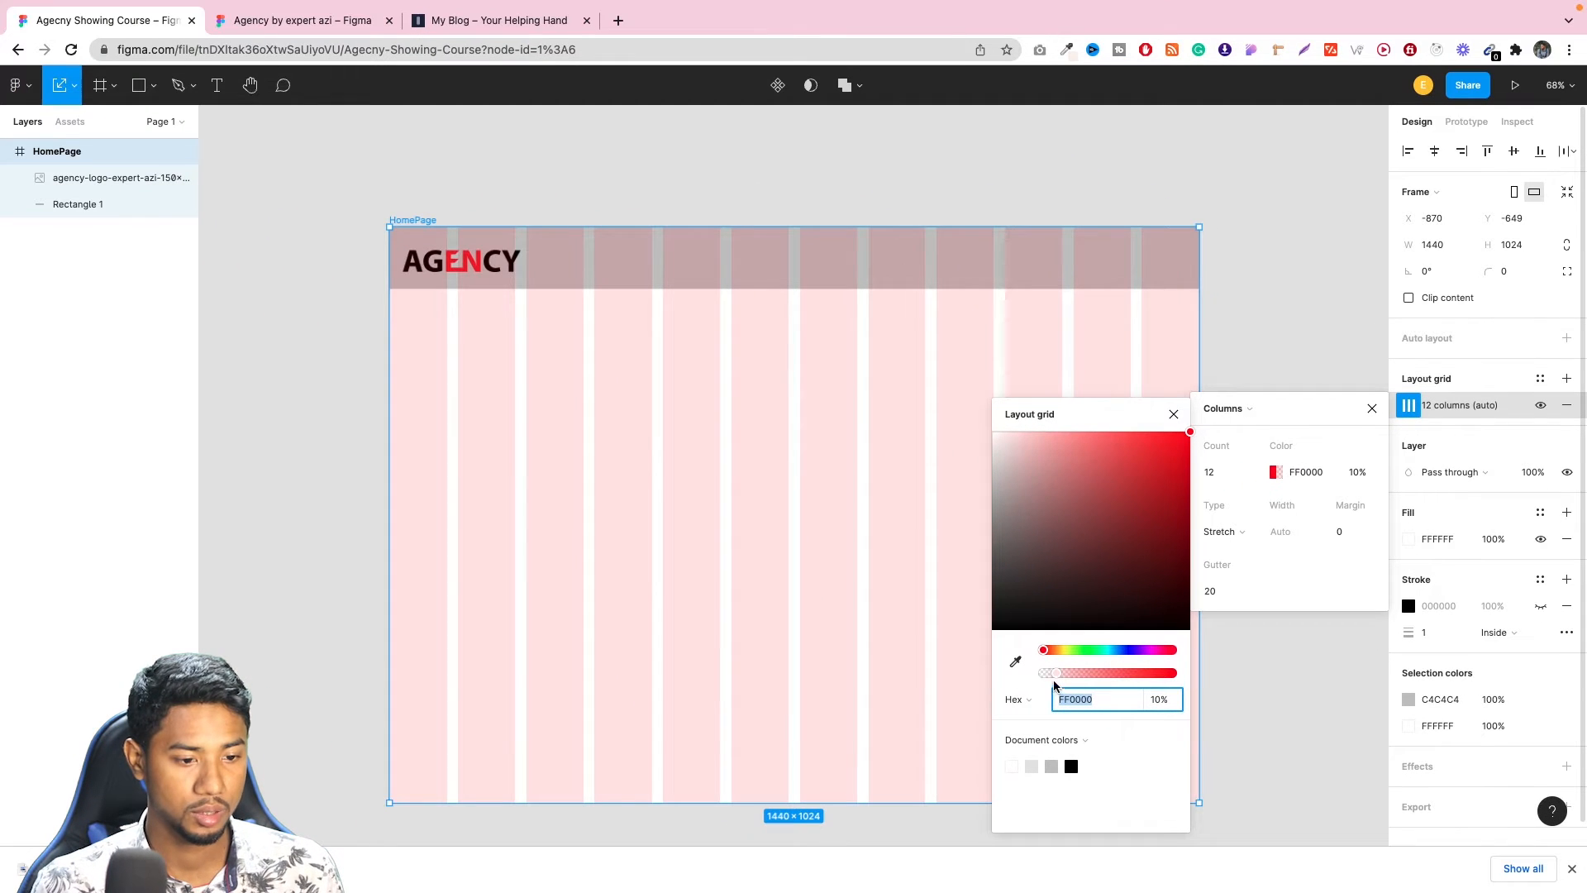
drag(1061, 676, 1047, 676)
drag(1067, 465, 1226, 438)
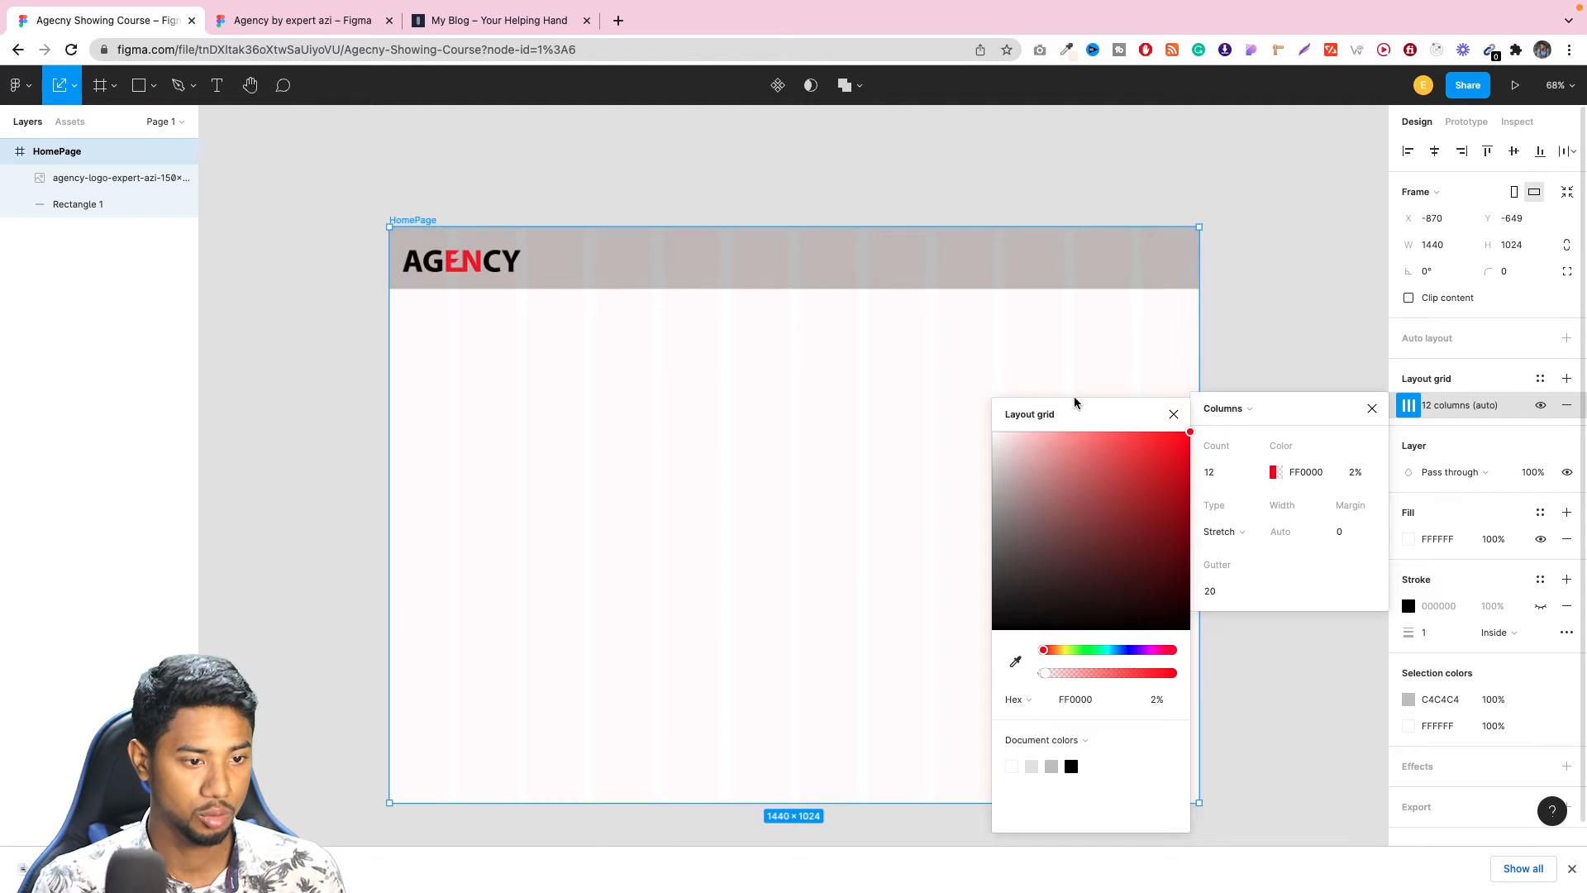
click(1174, 414)
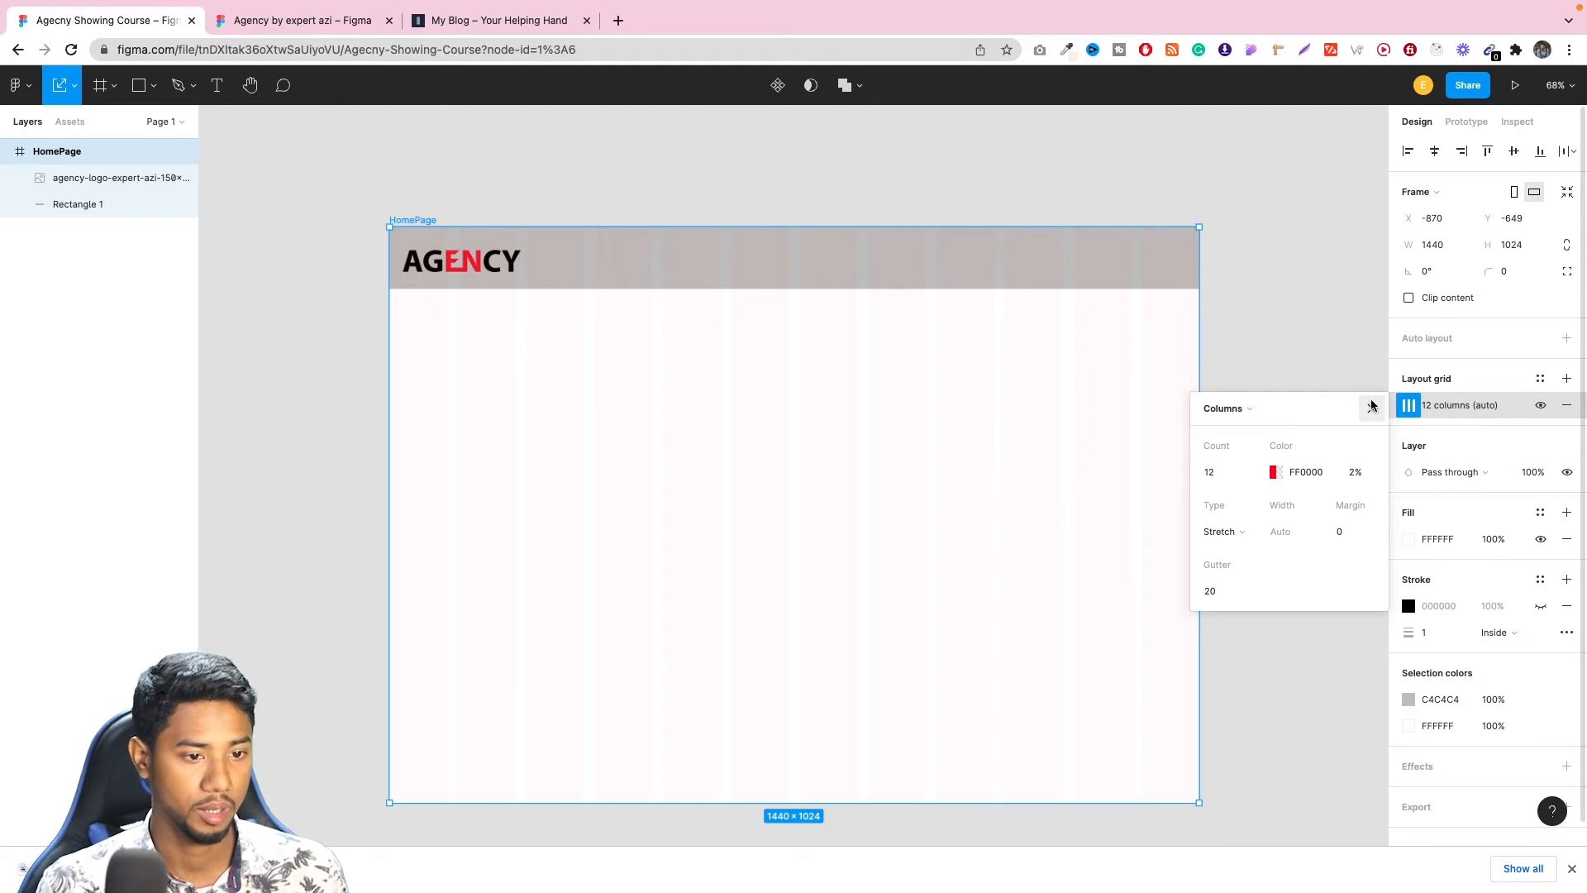
click(1372, 408)
click(1295, 302)
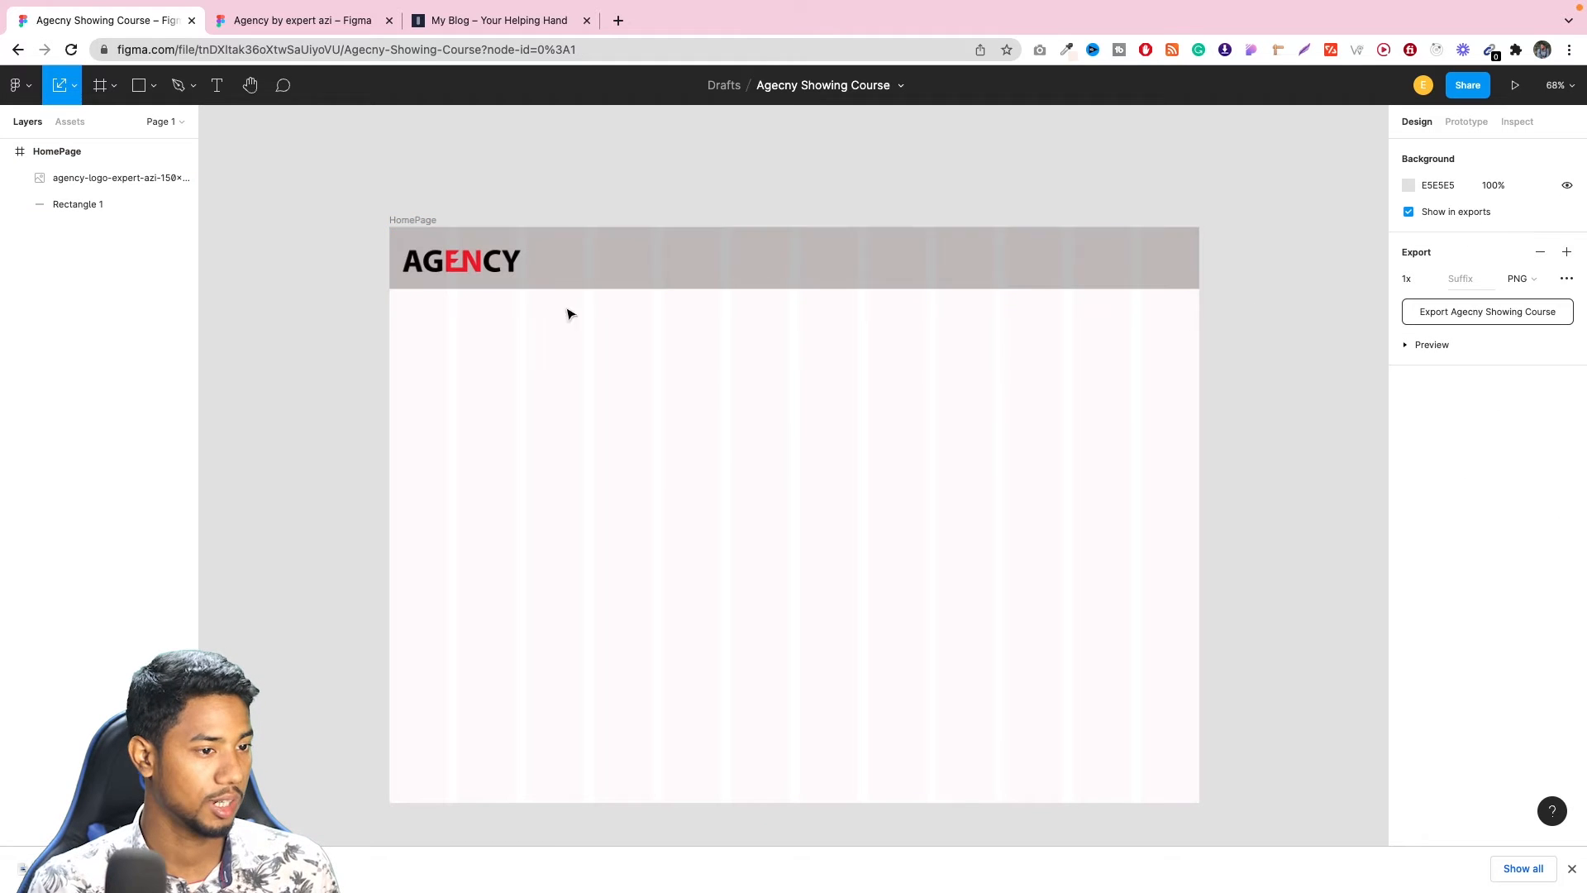
Move the AGENCY logo within the header near the start of the second grid column, at about X 102, Y 36.
click(477, 264)
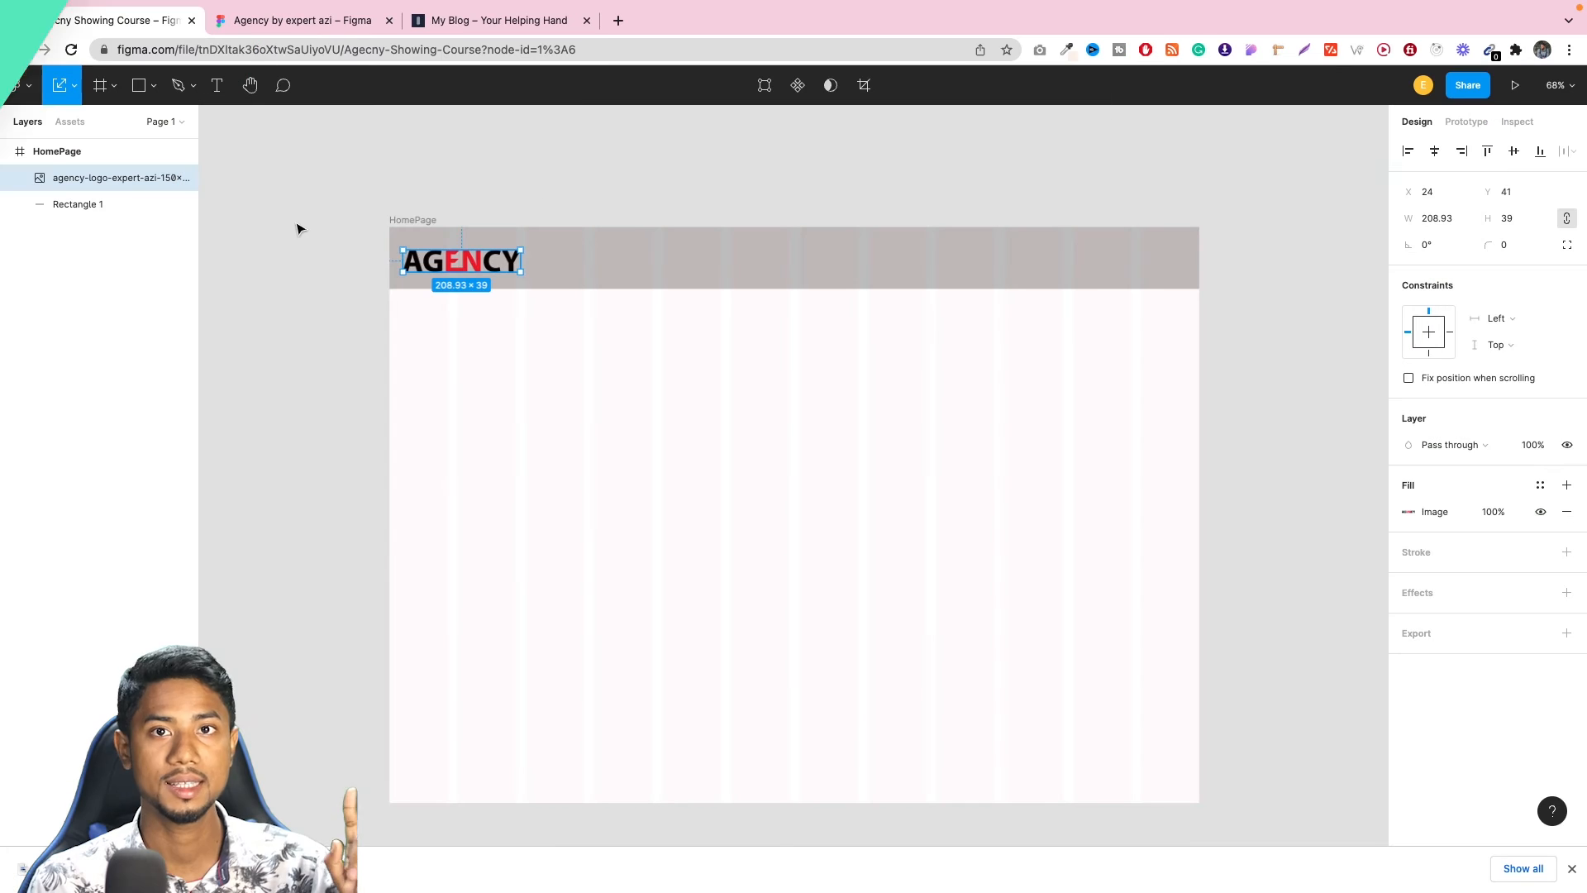
key(v)
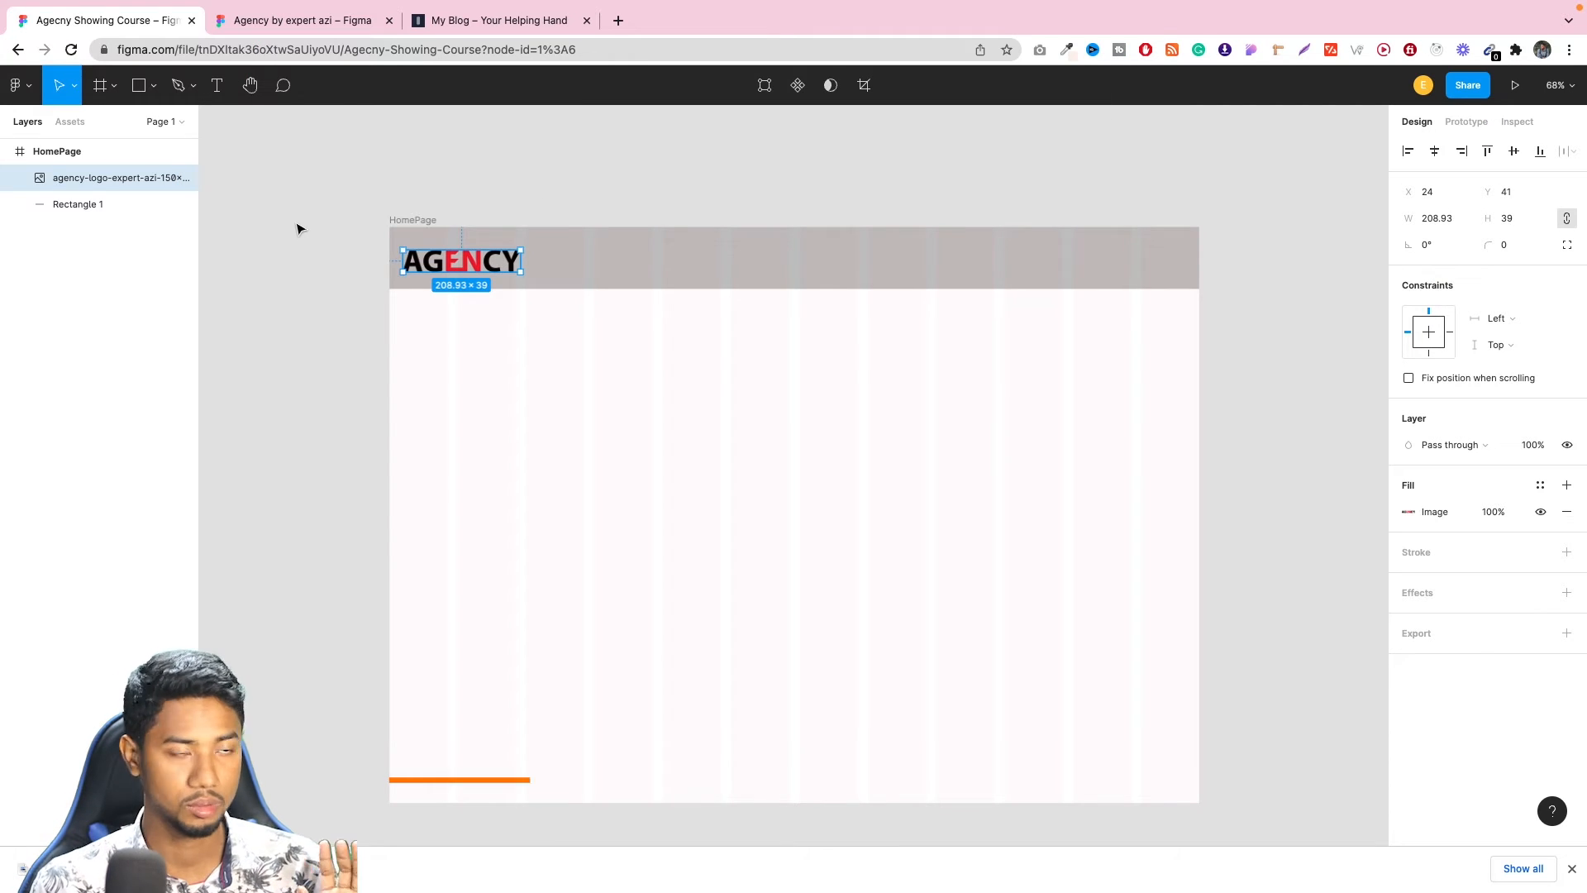
drag(477, 267, 519, 265)
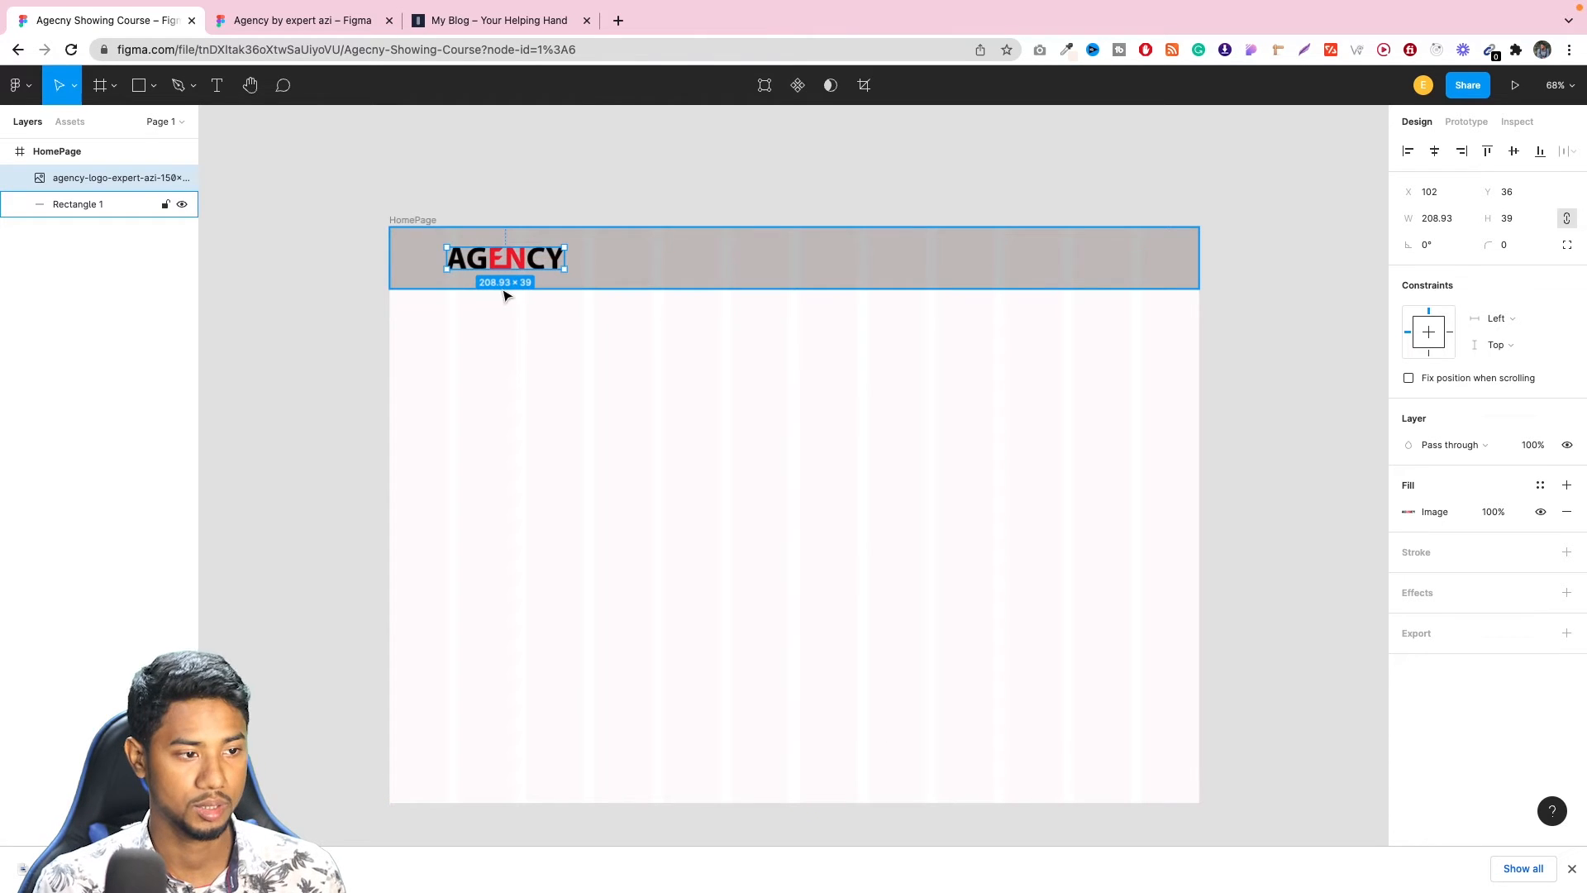
Add a "Home" text in the header bar at about X 726, Y 57, checking the reference agency design's navigation.
click(47, 245)
key(t)
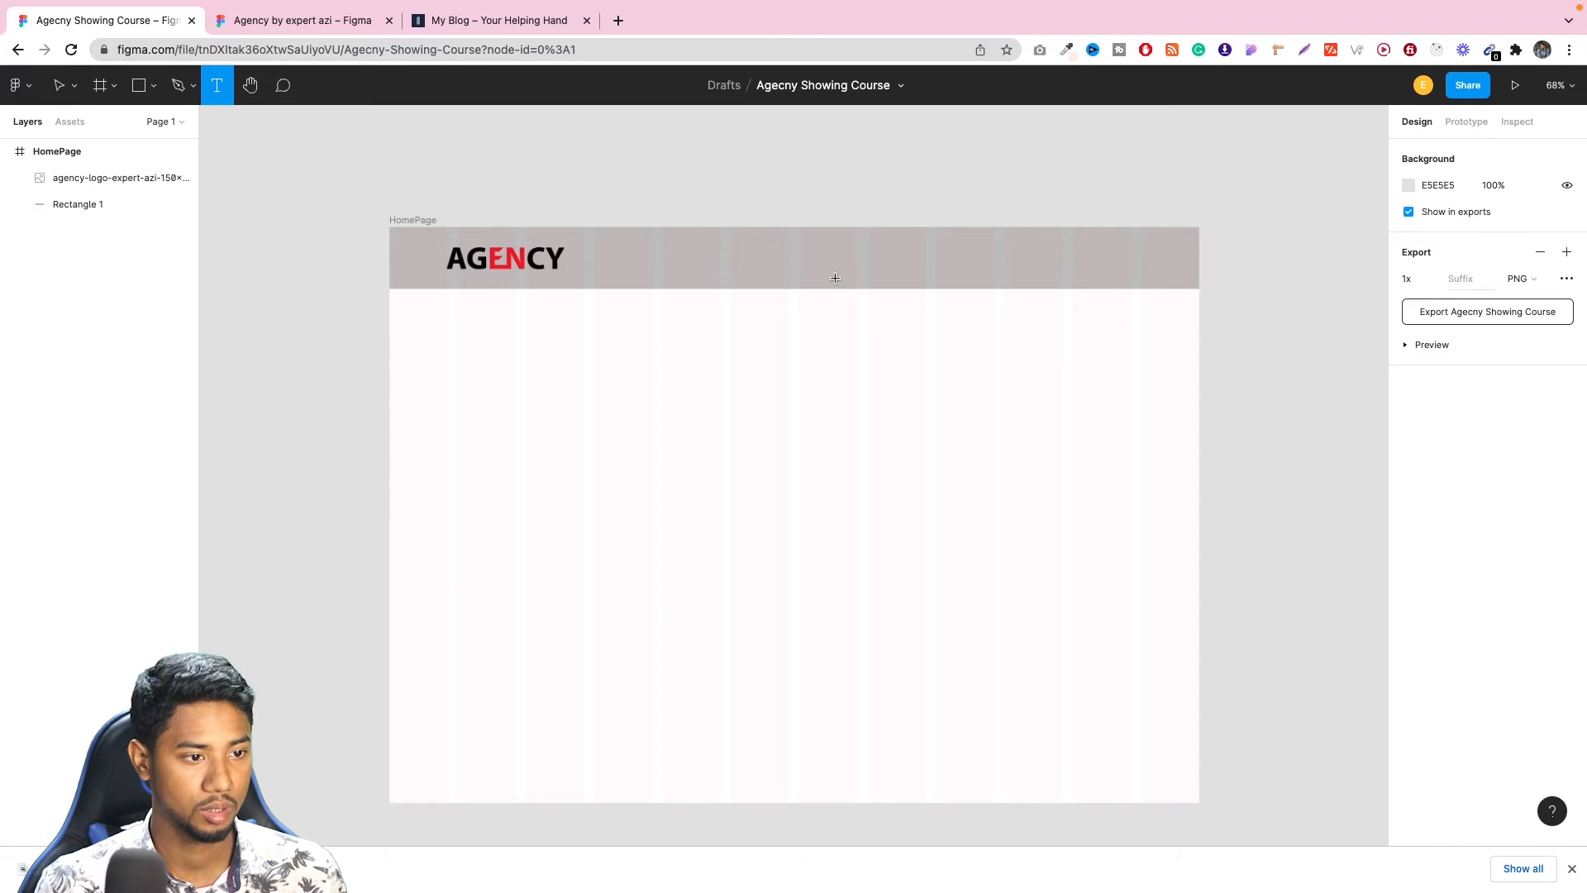
click(798, 259)
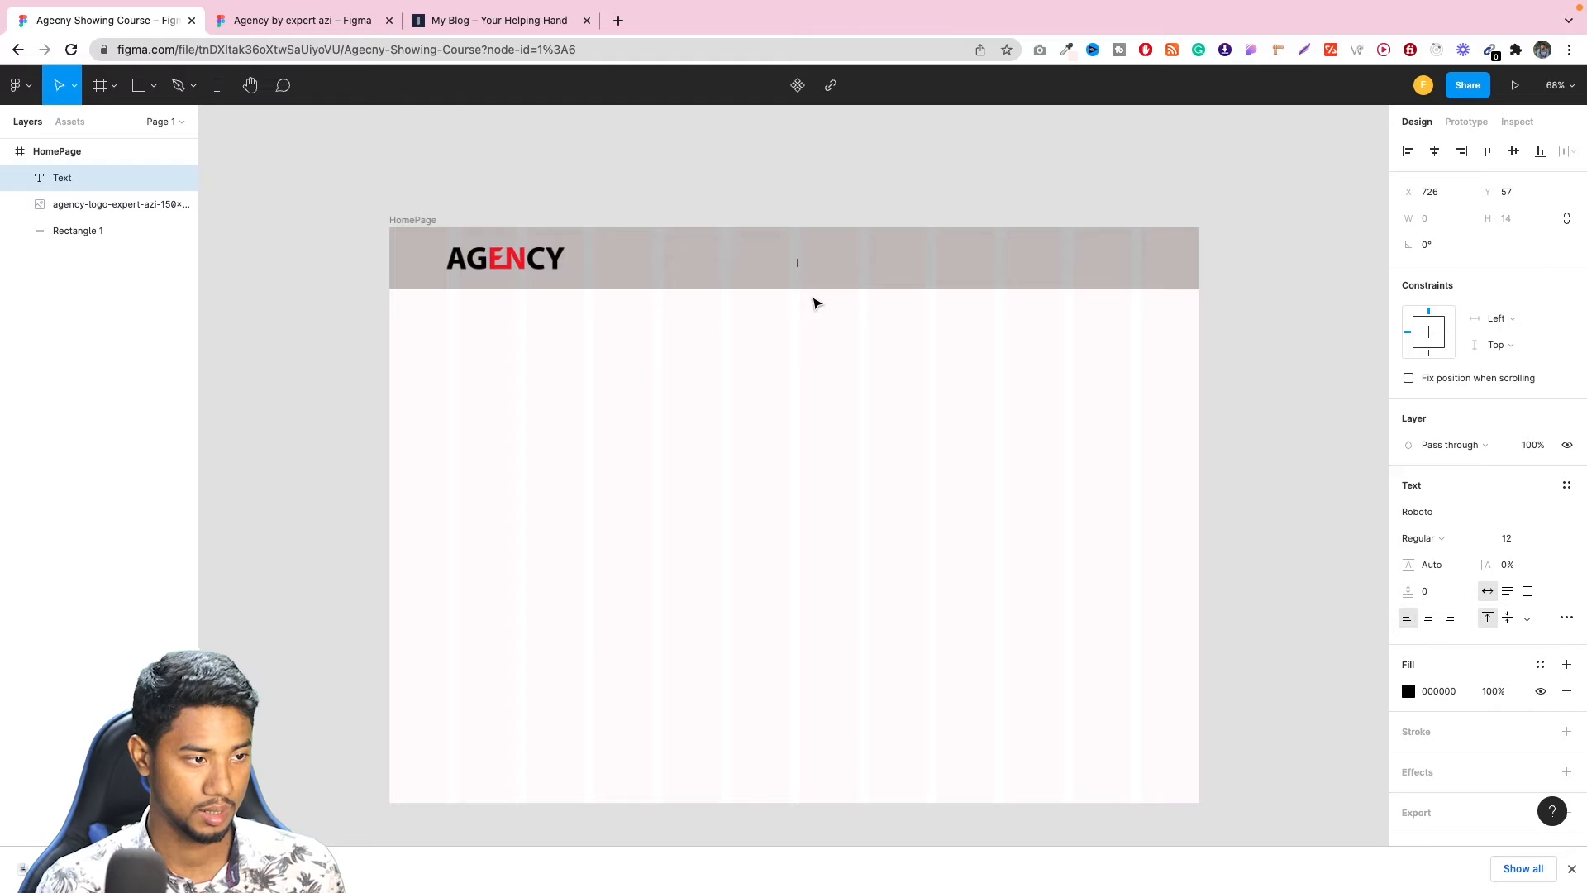
text(Home)
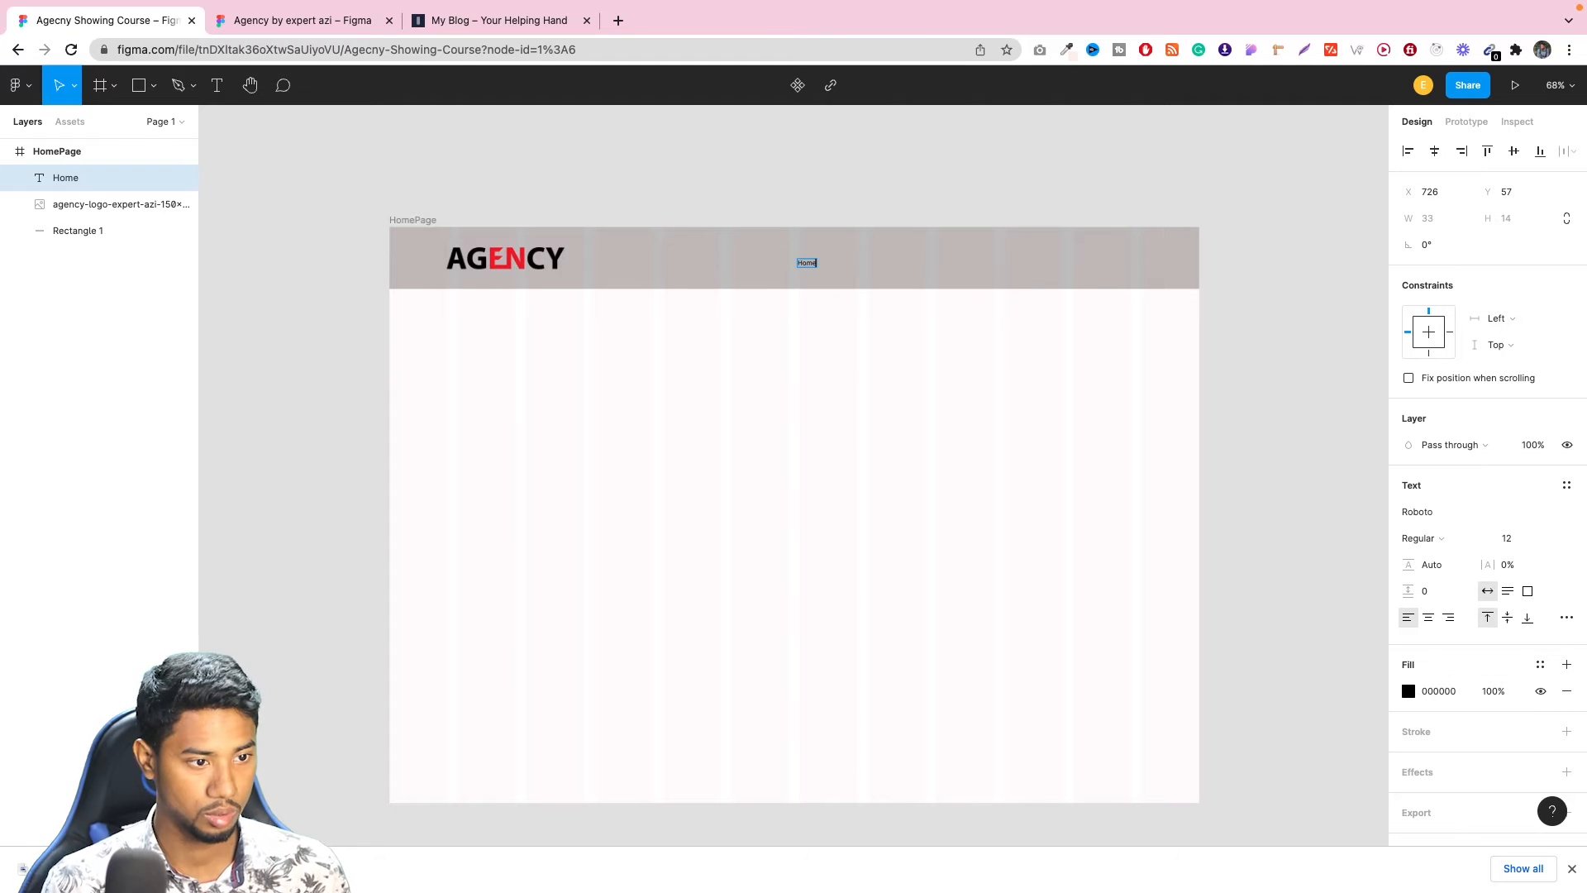
click(273, 21)
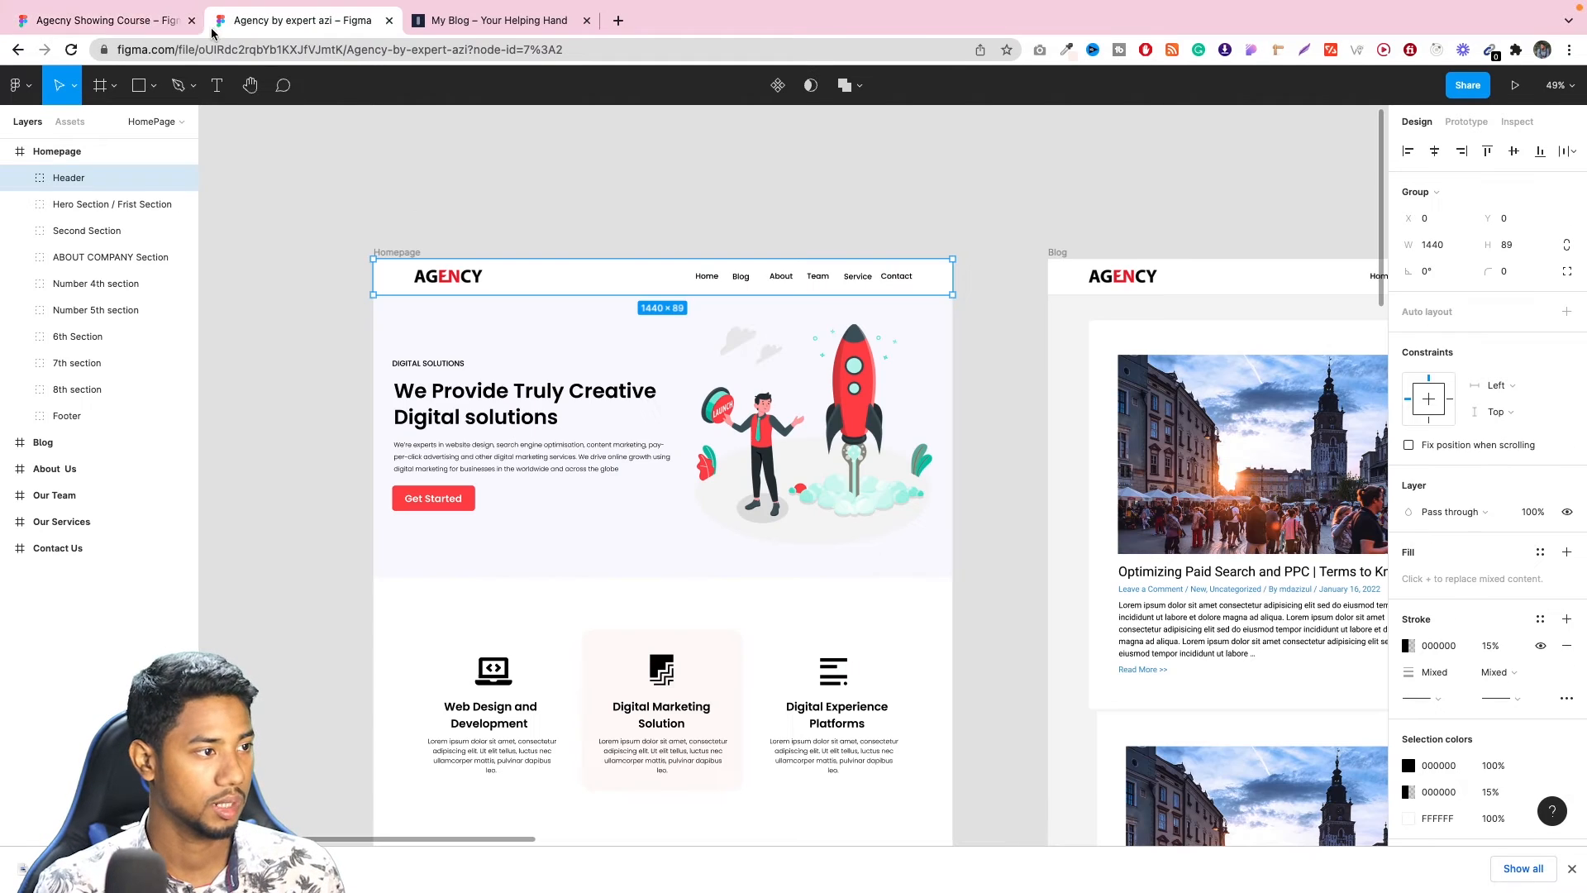
click(149, 25)
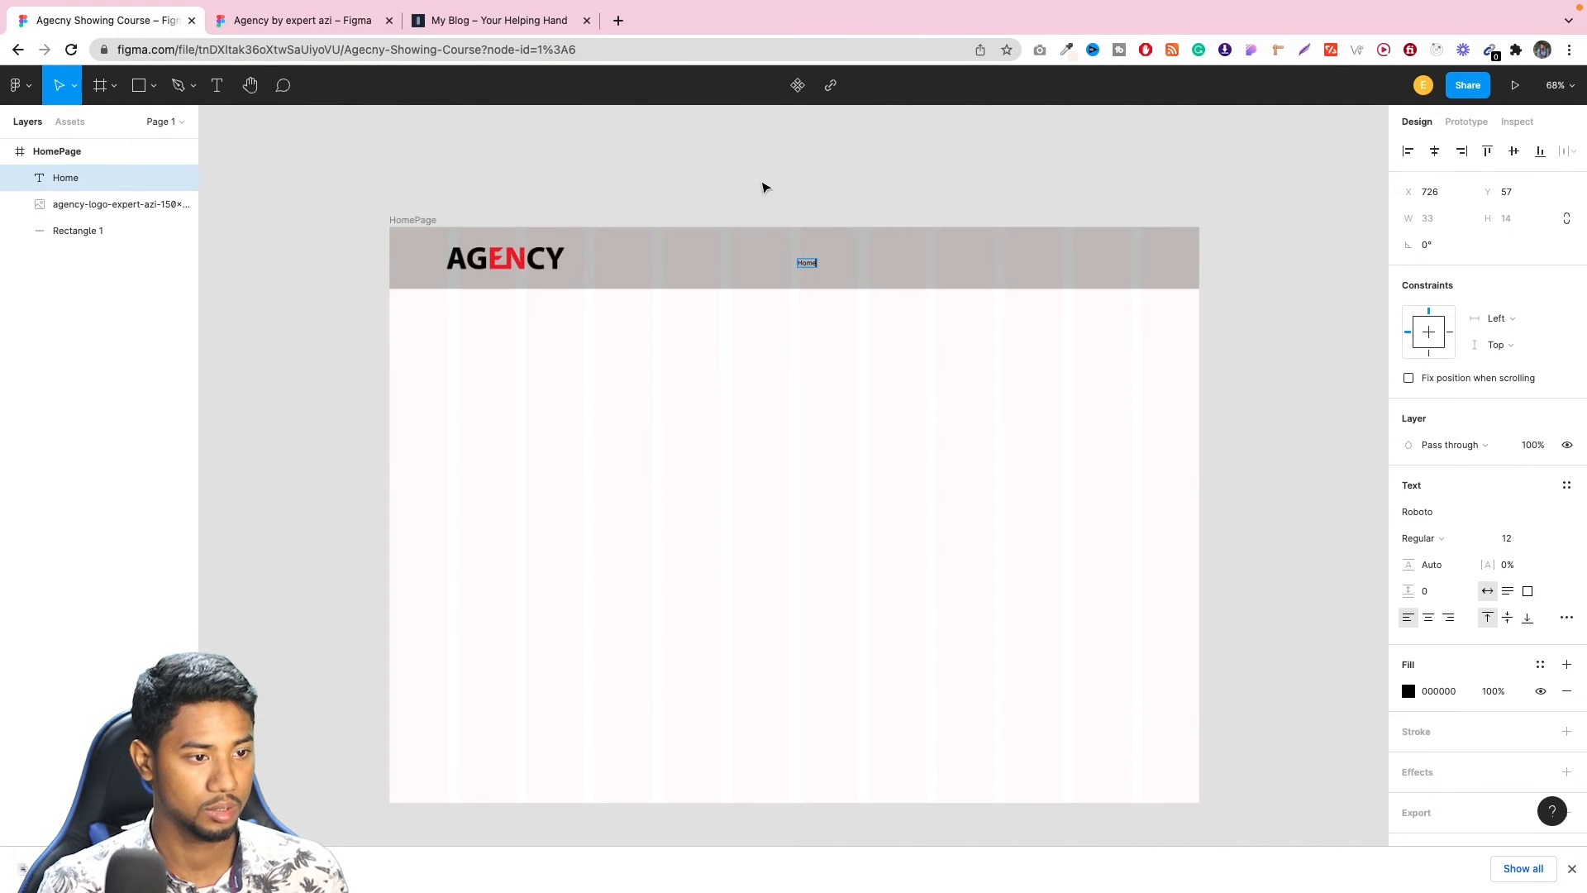
key(Escape)
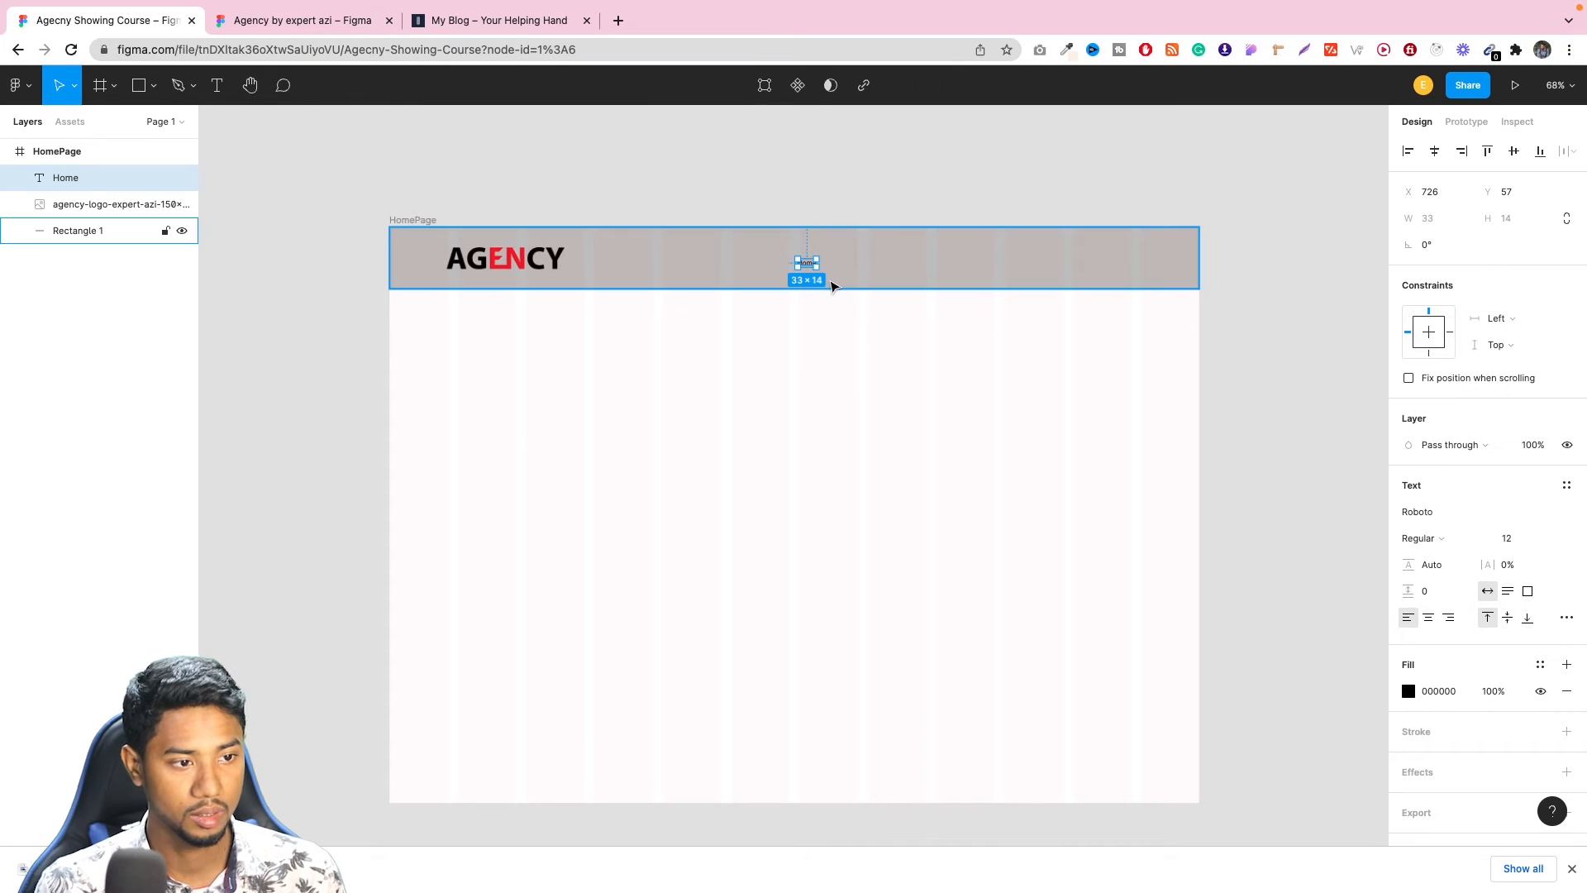
Set the Home text's font size to 15 and its font family to Open Sans.
click(1520, 542)
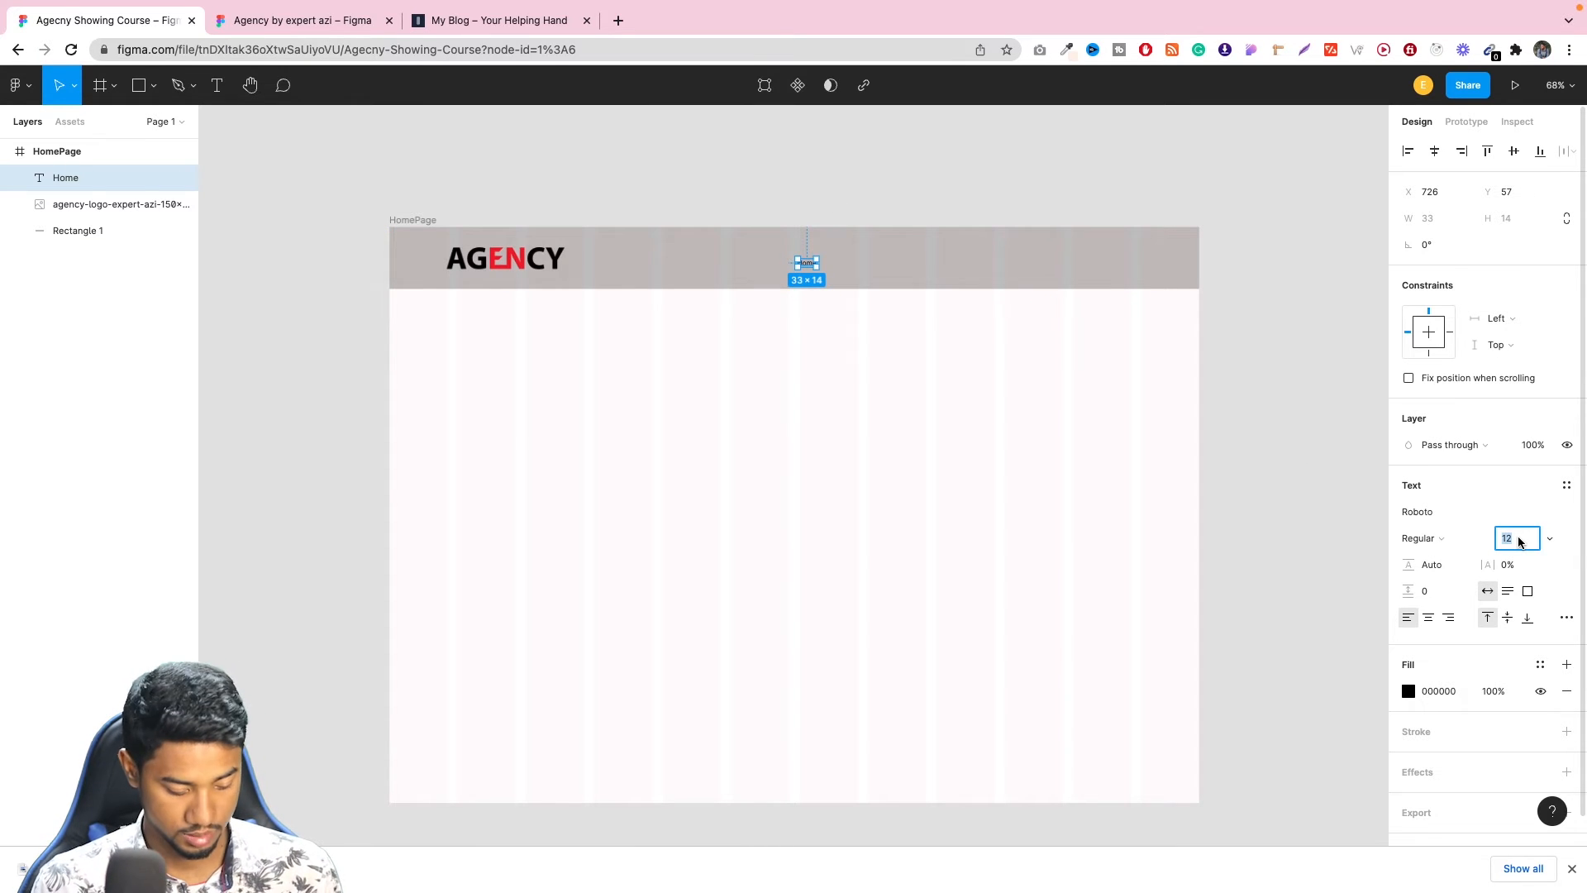
click(1353, 460)
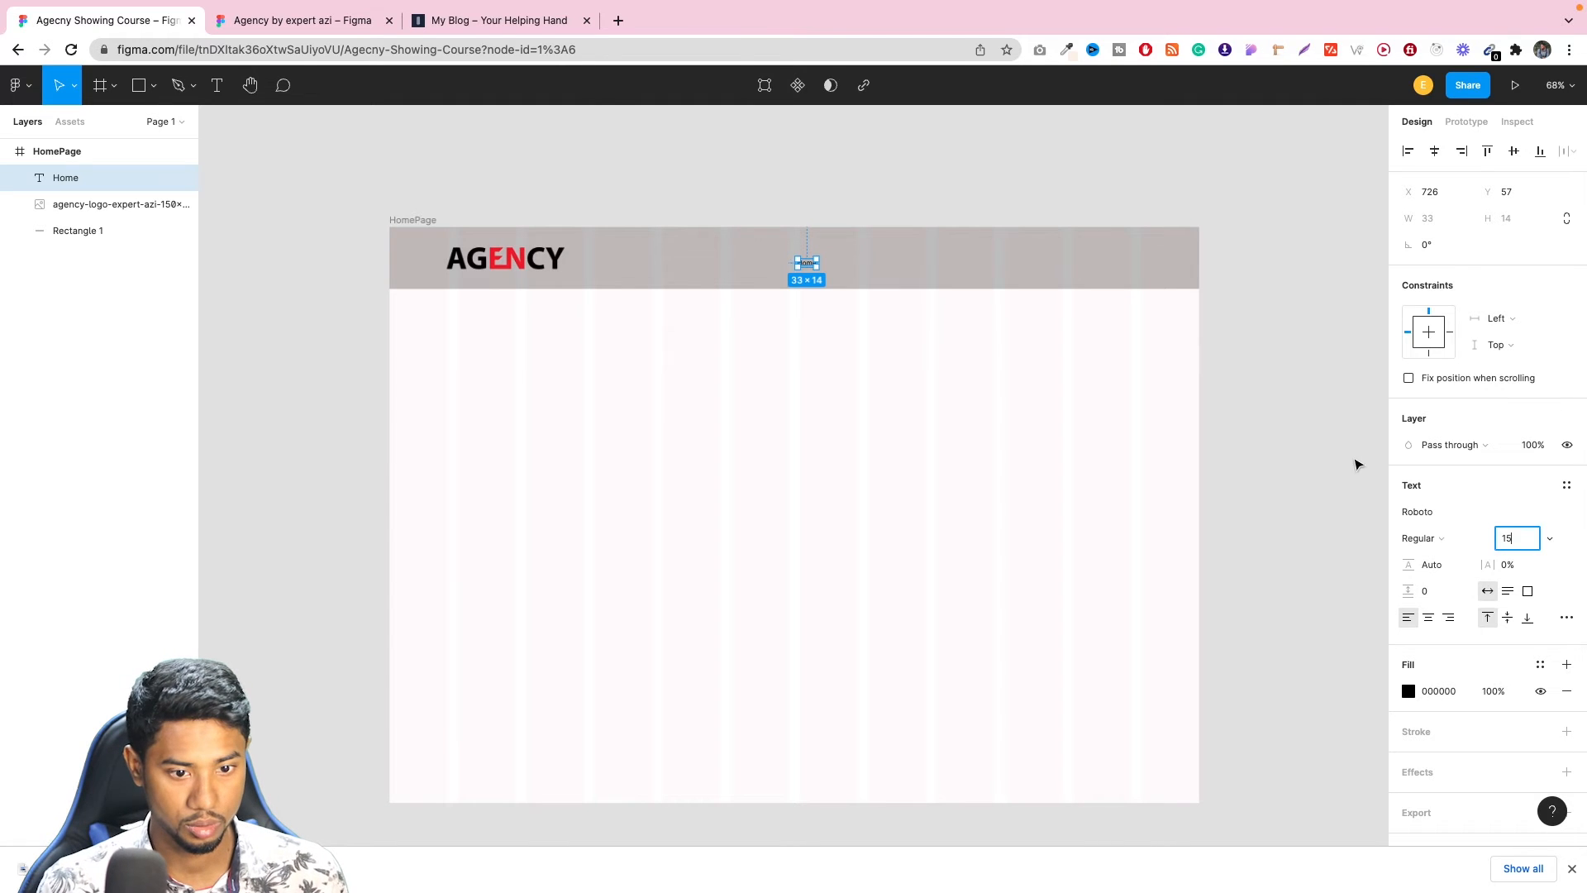
click(808, 264)
click(1438, 514)
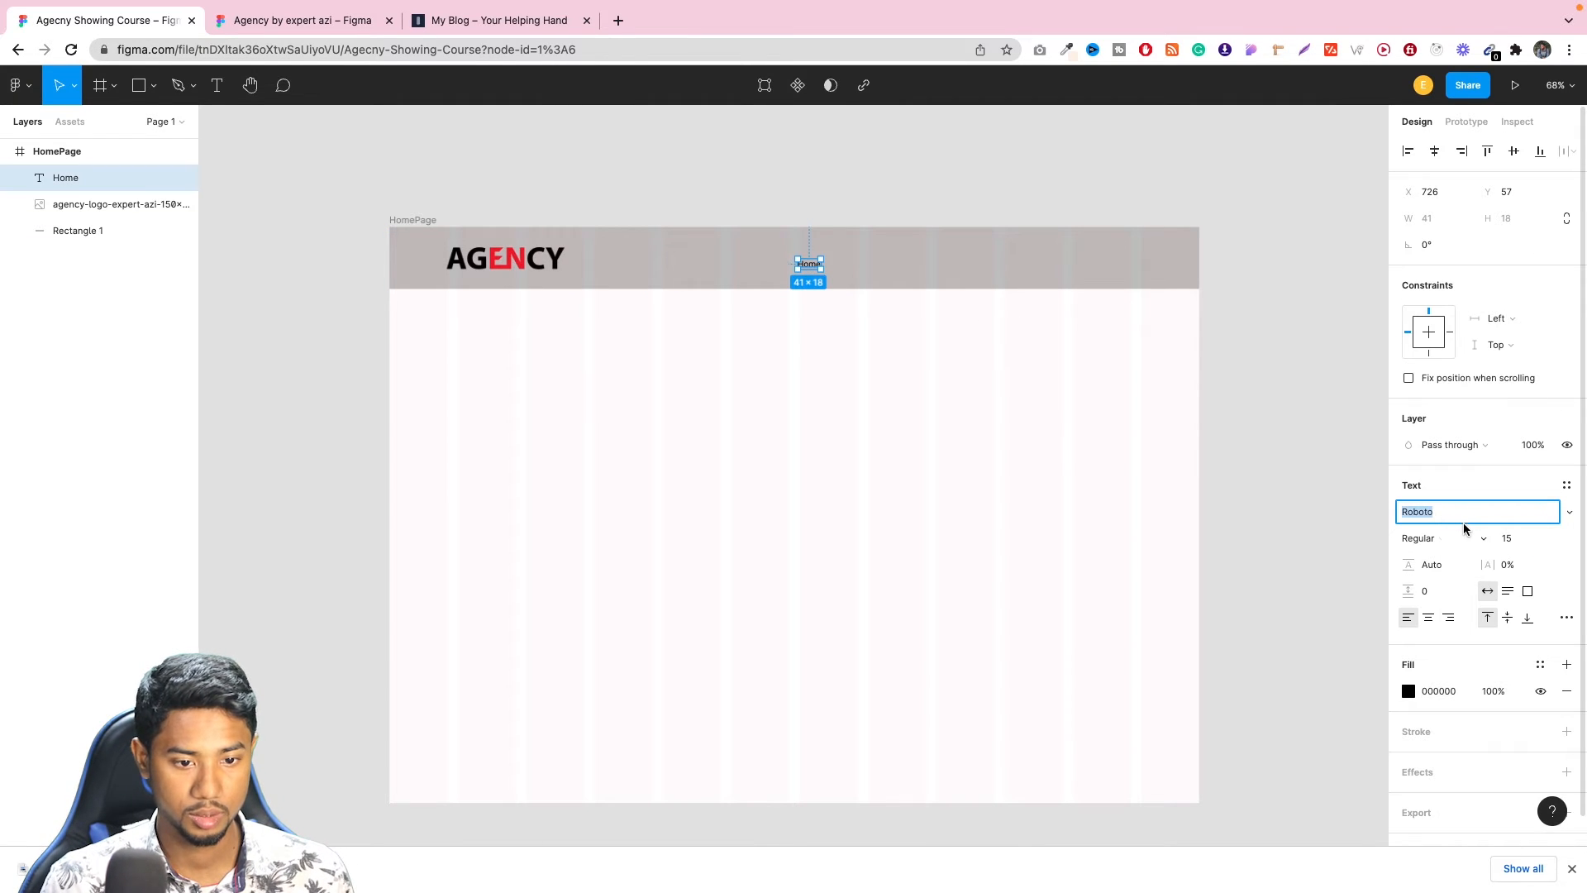
text(Open Sans)
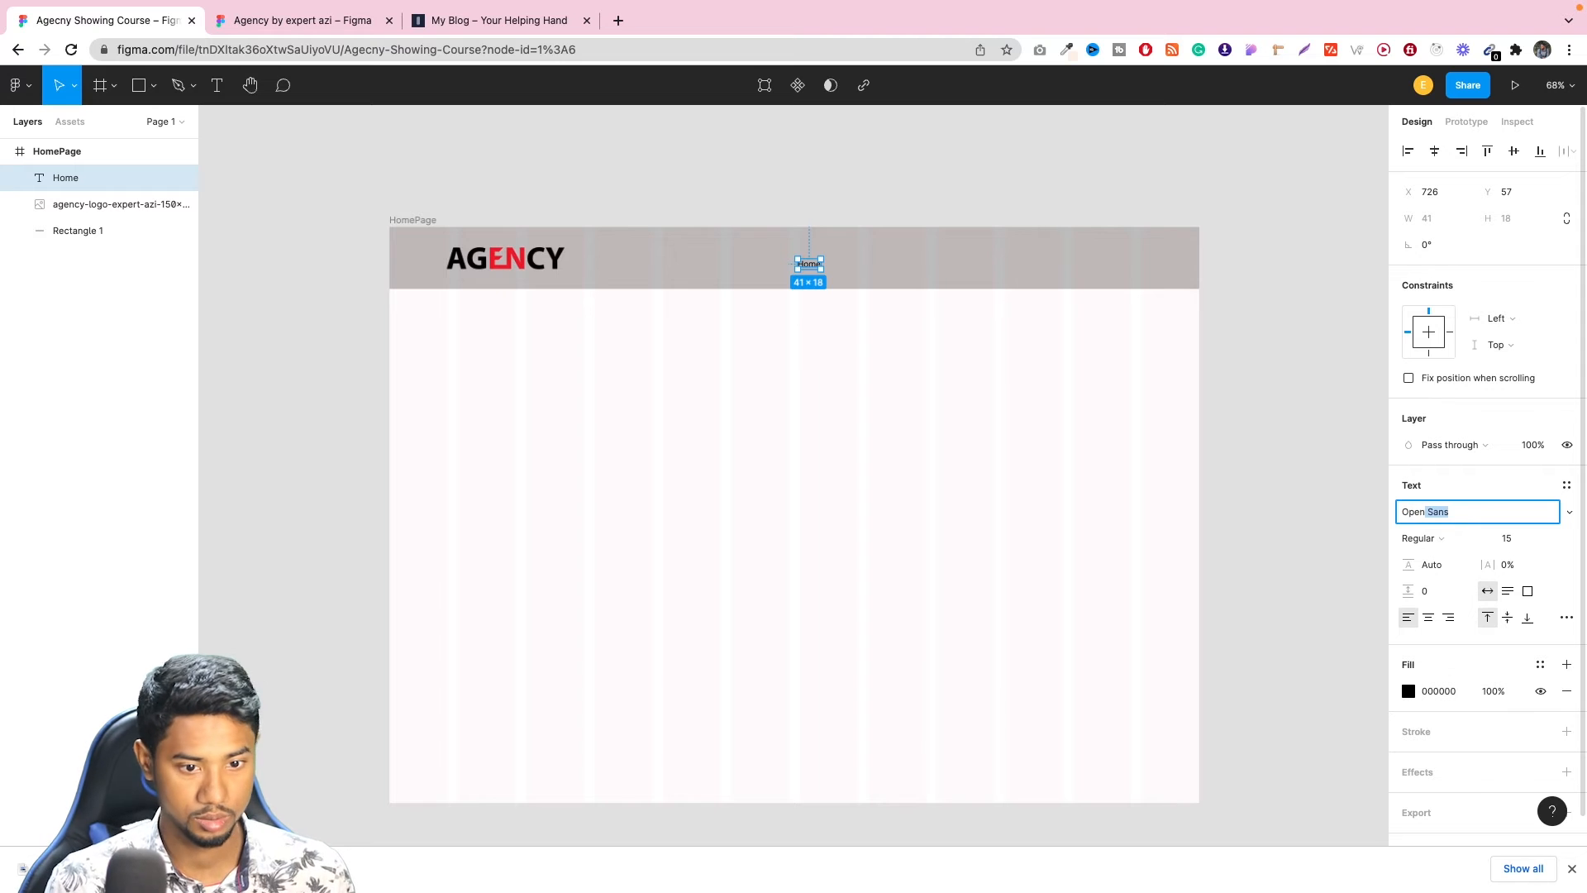
key(Return)
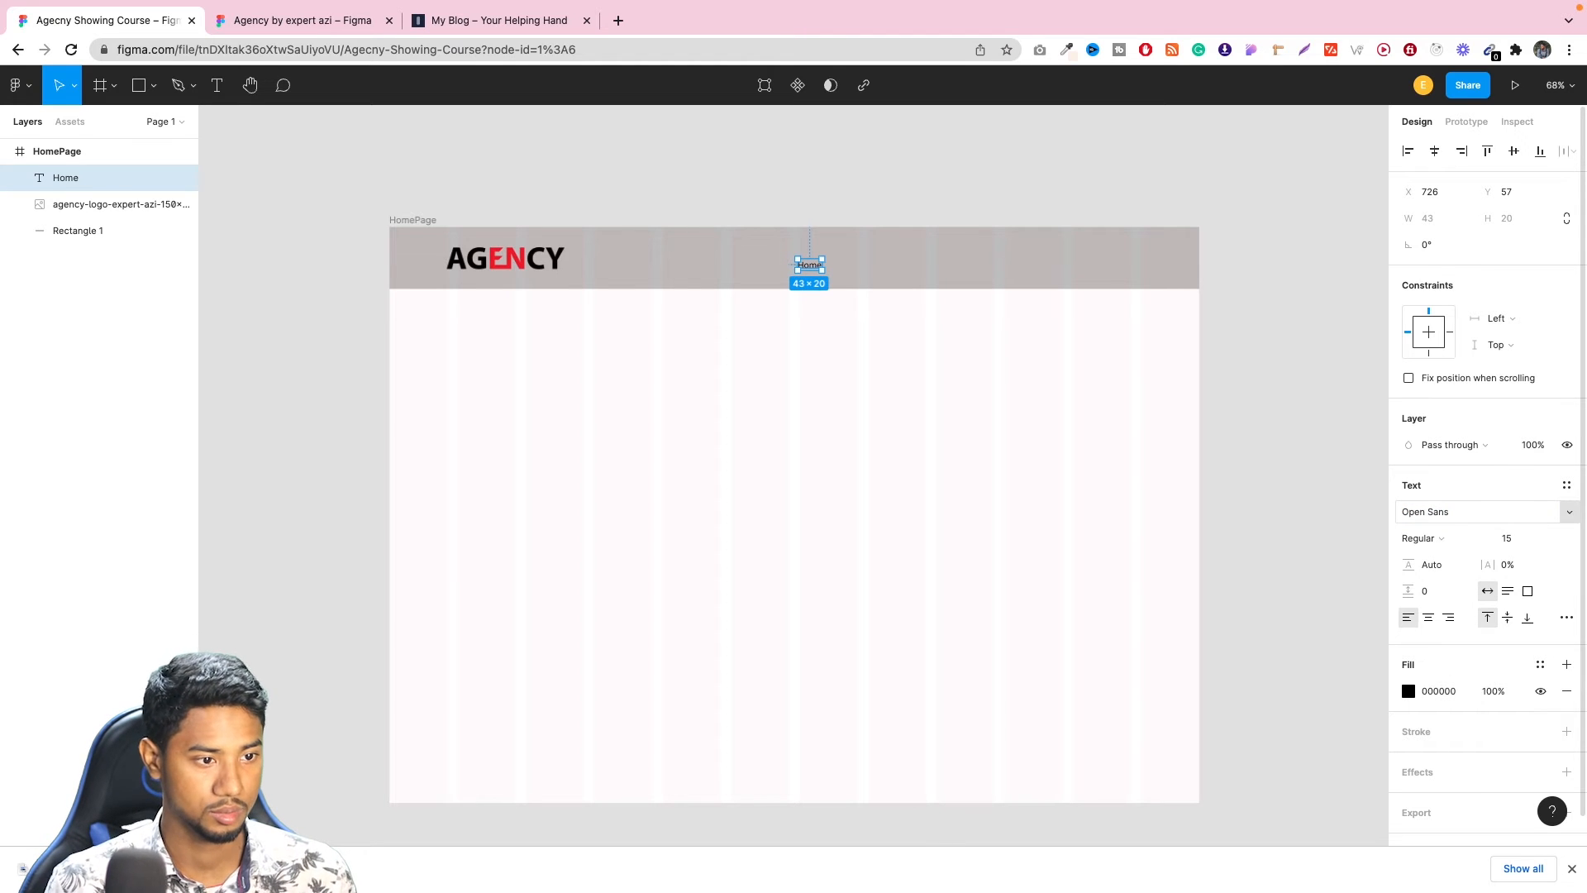
Set the Home text's weight to SemiBold after trying Bold.
click(1415, 538)
click(1425, 579)
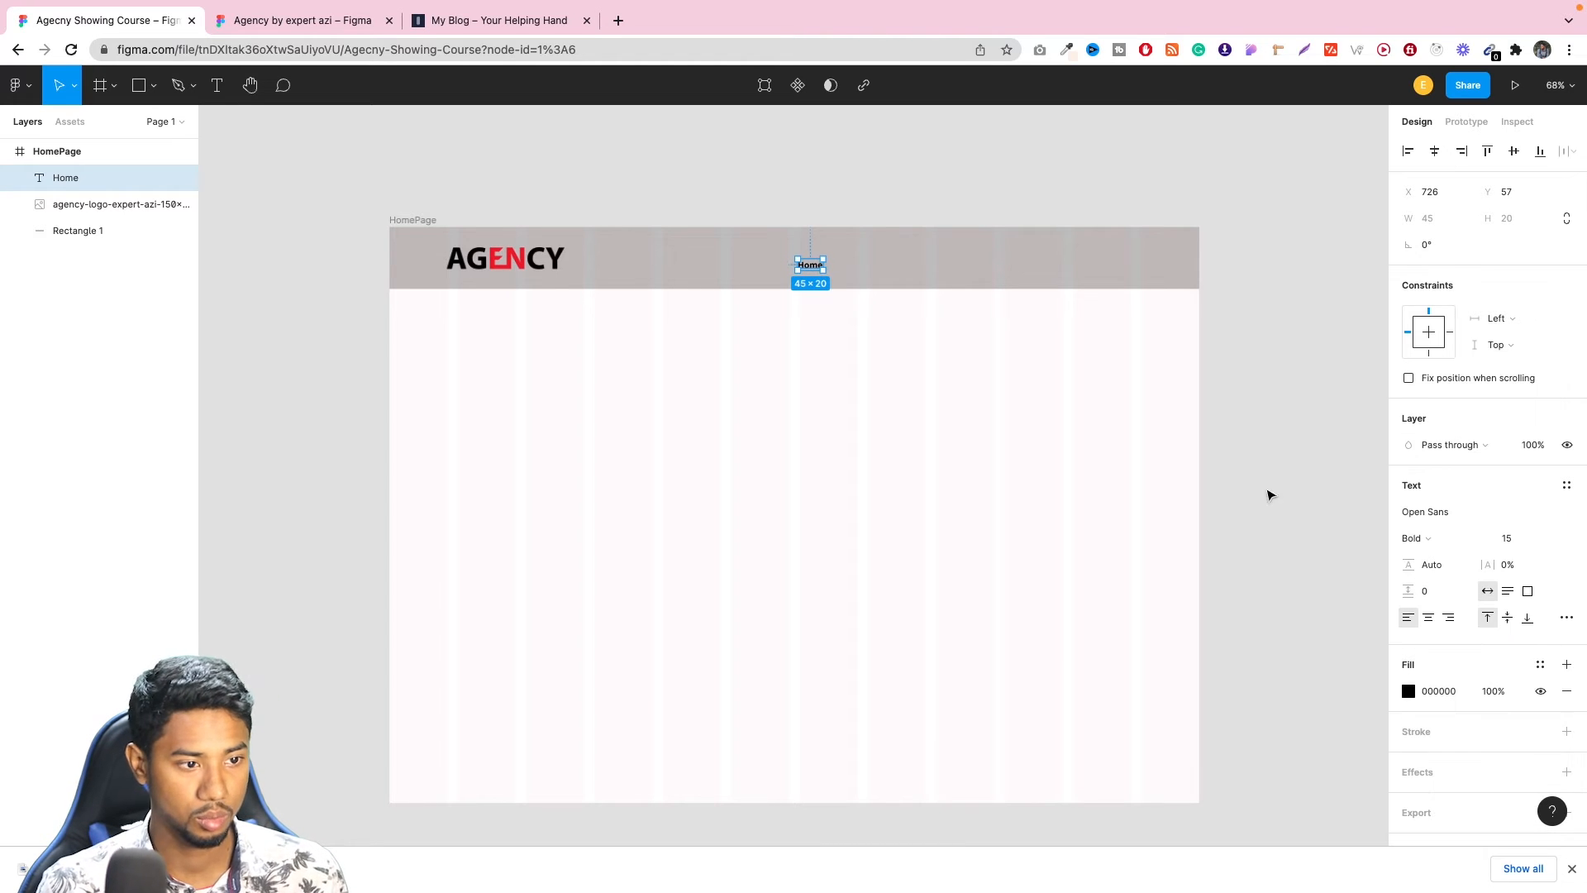
click(1433, 534)
click(1435, 519)
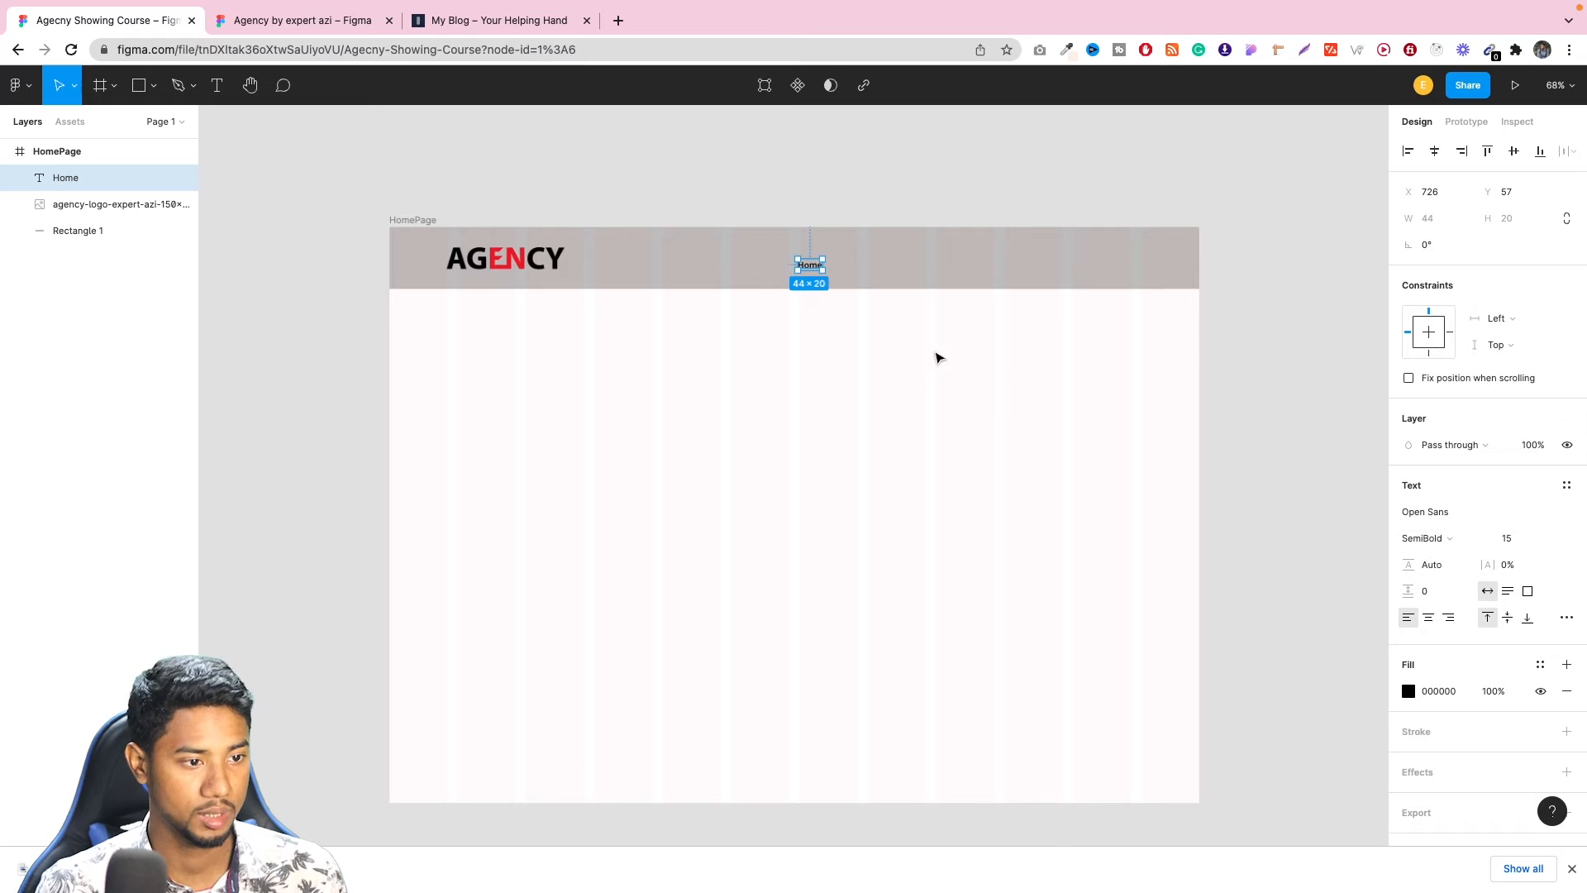
Set the Home text's font size to 19, trying larger sizes such as 22 first.
click(1519, 544)
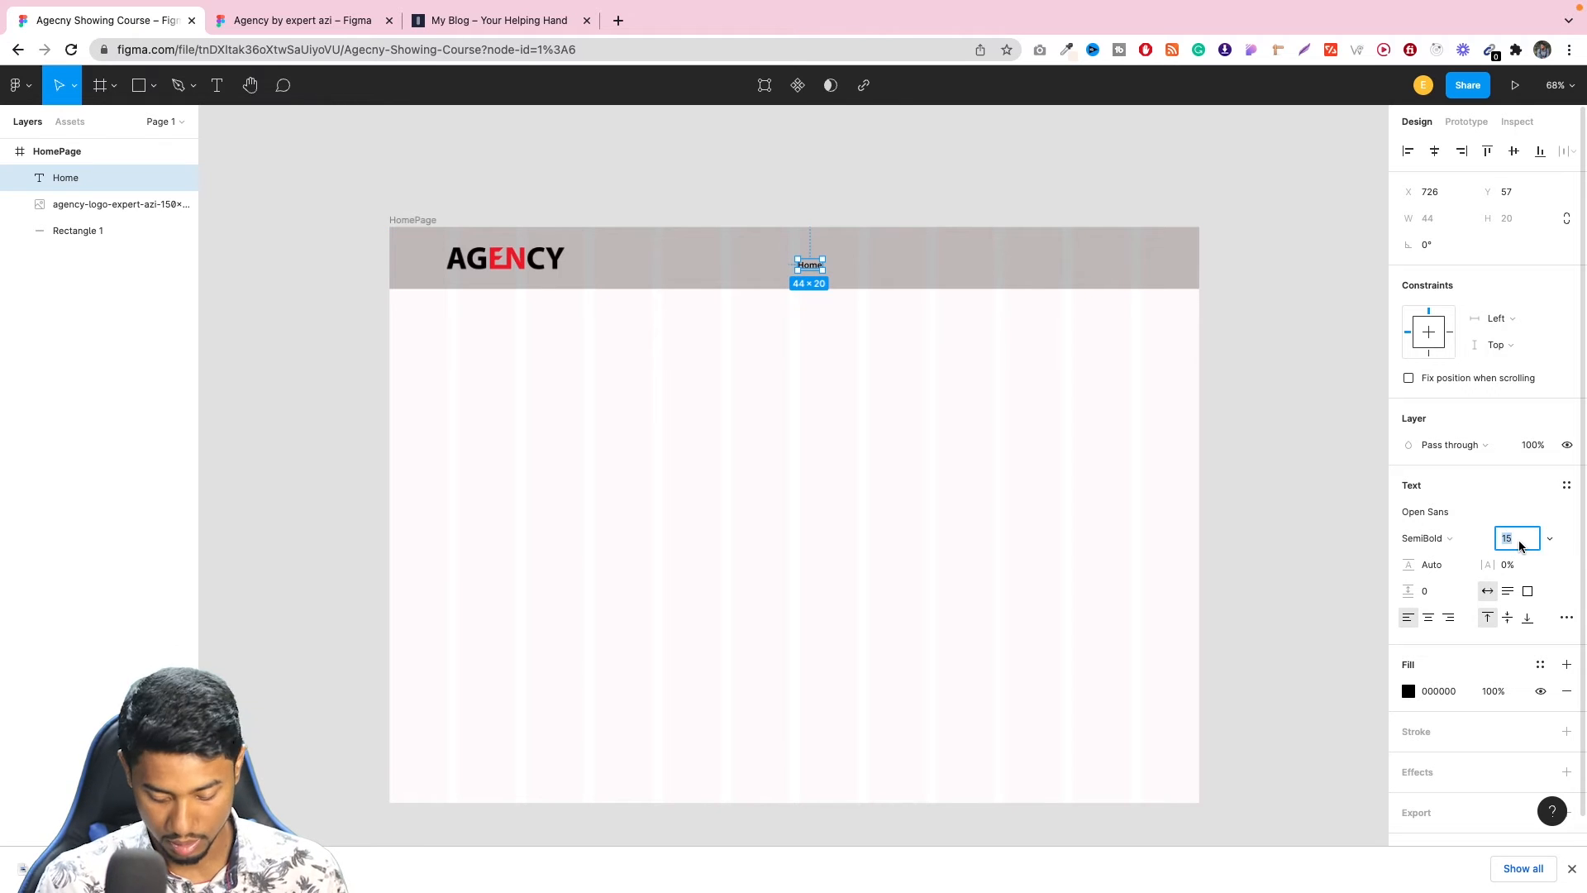
text(22)
key(Return)
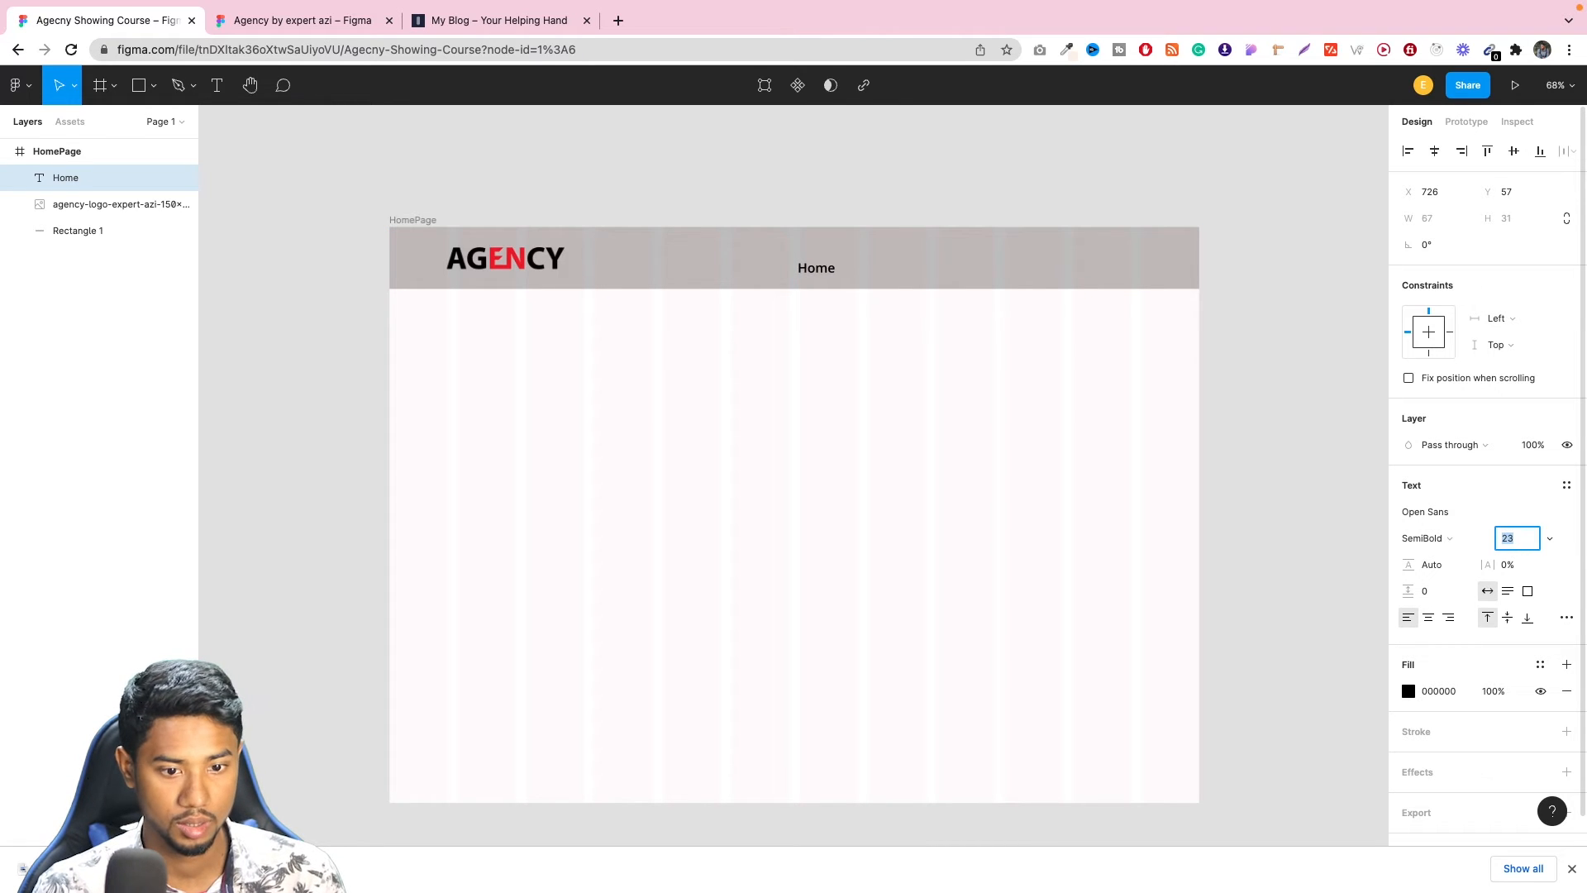
key(Down)
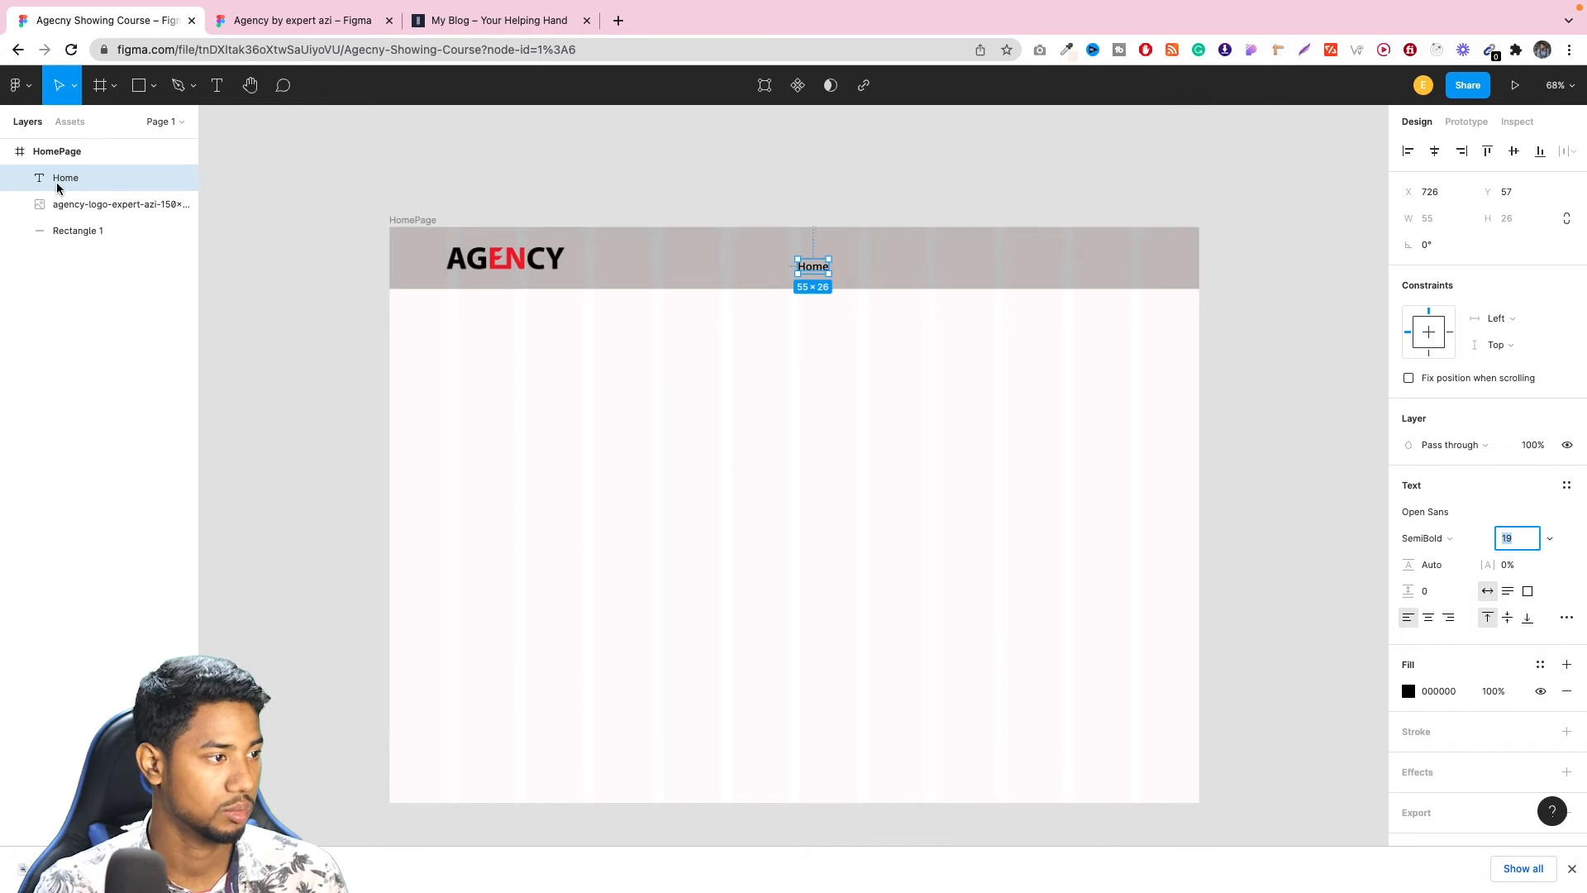
Center the Home text horizontally and vertically within the HomePage frame.
click(815, 270)
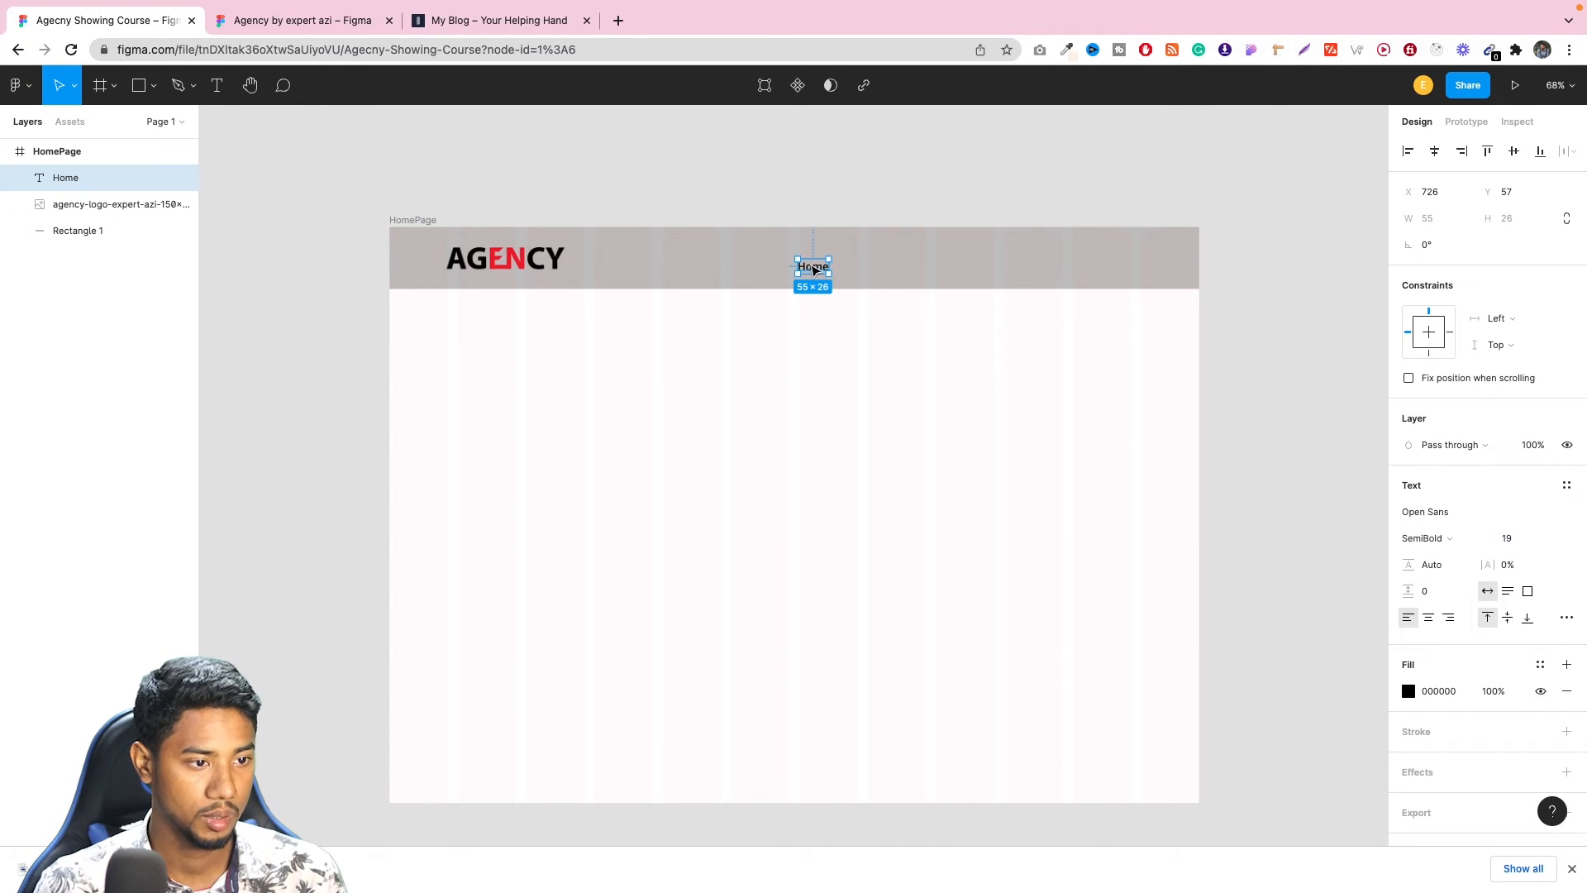
click(1432, 150)
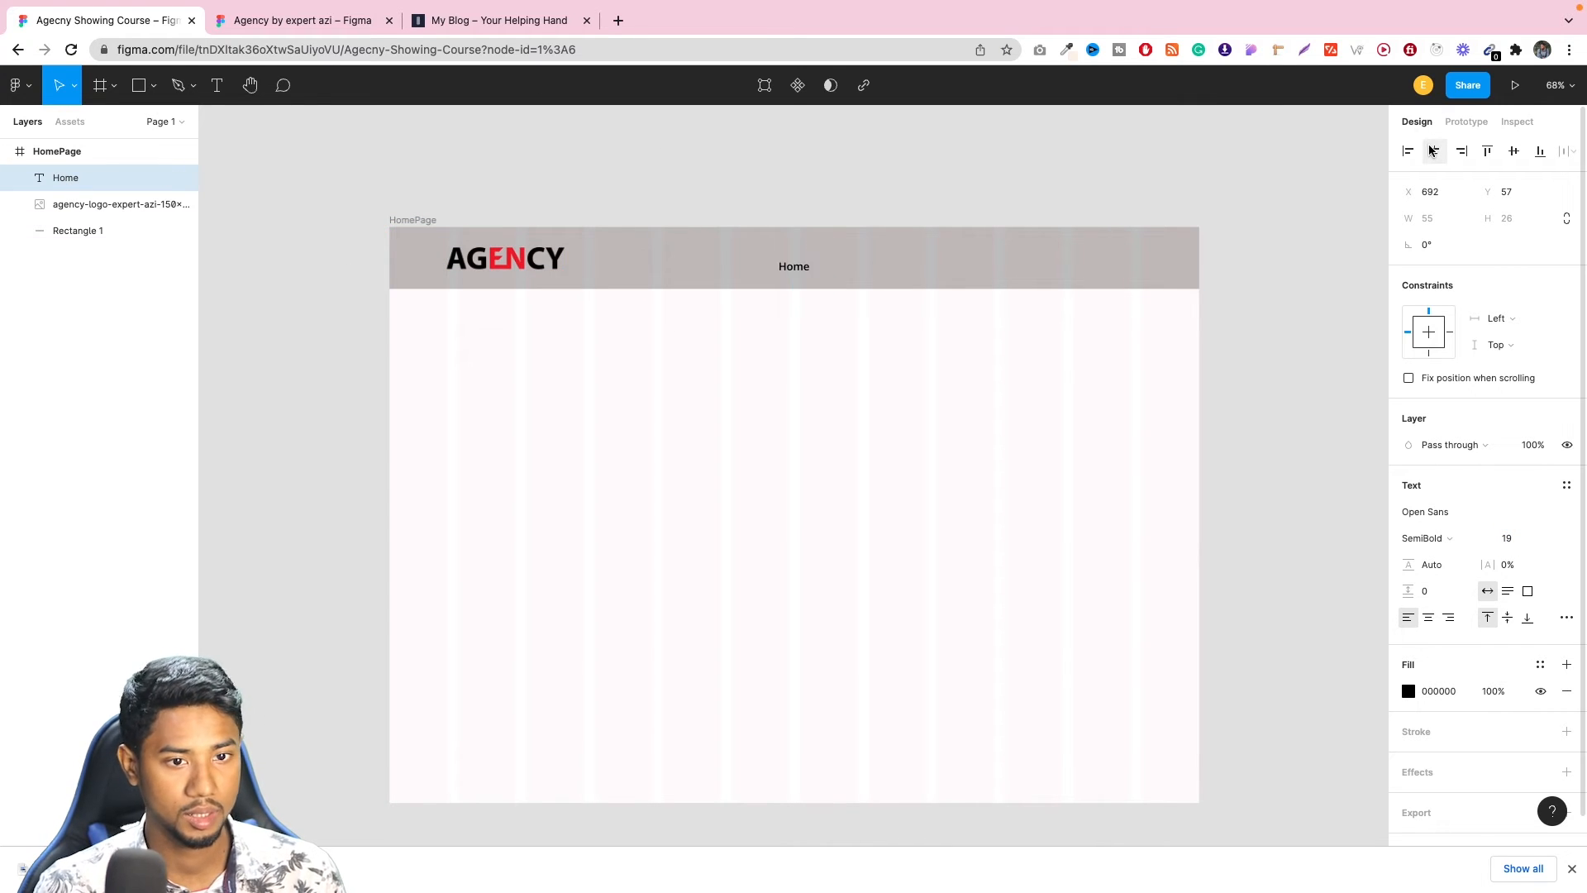
click(1515, 152)
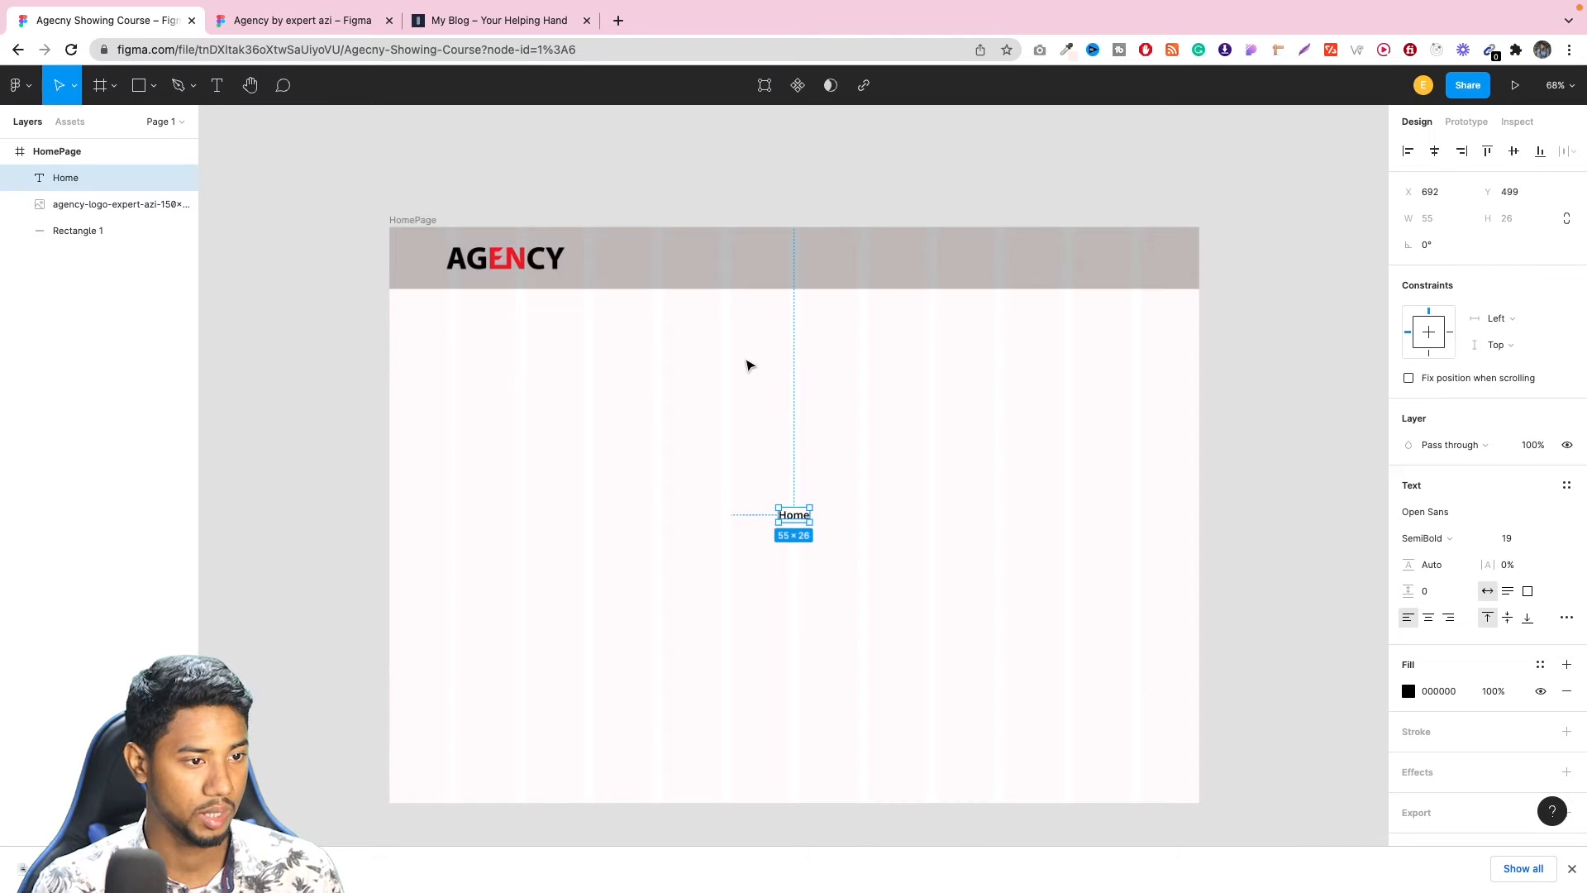
Align the Home text and the header rectangle on their vertical centers.
click(79, 235)
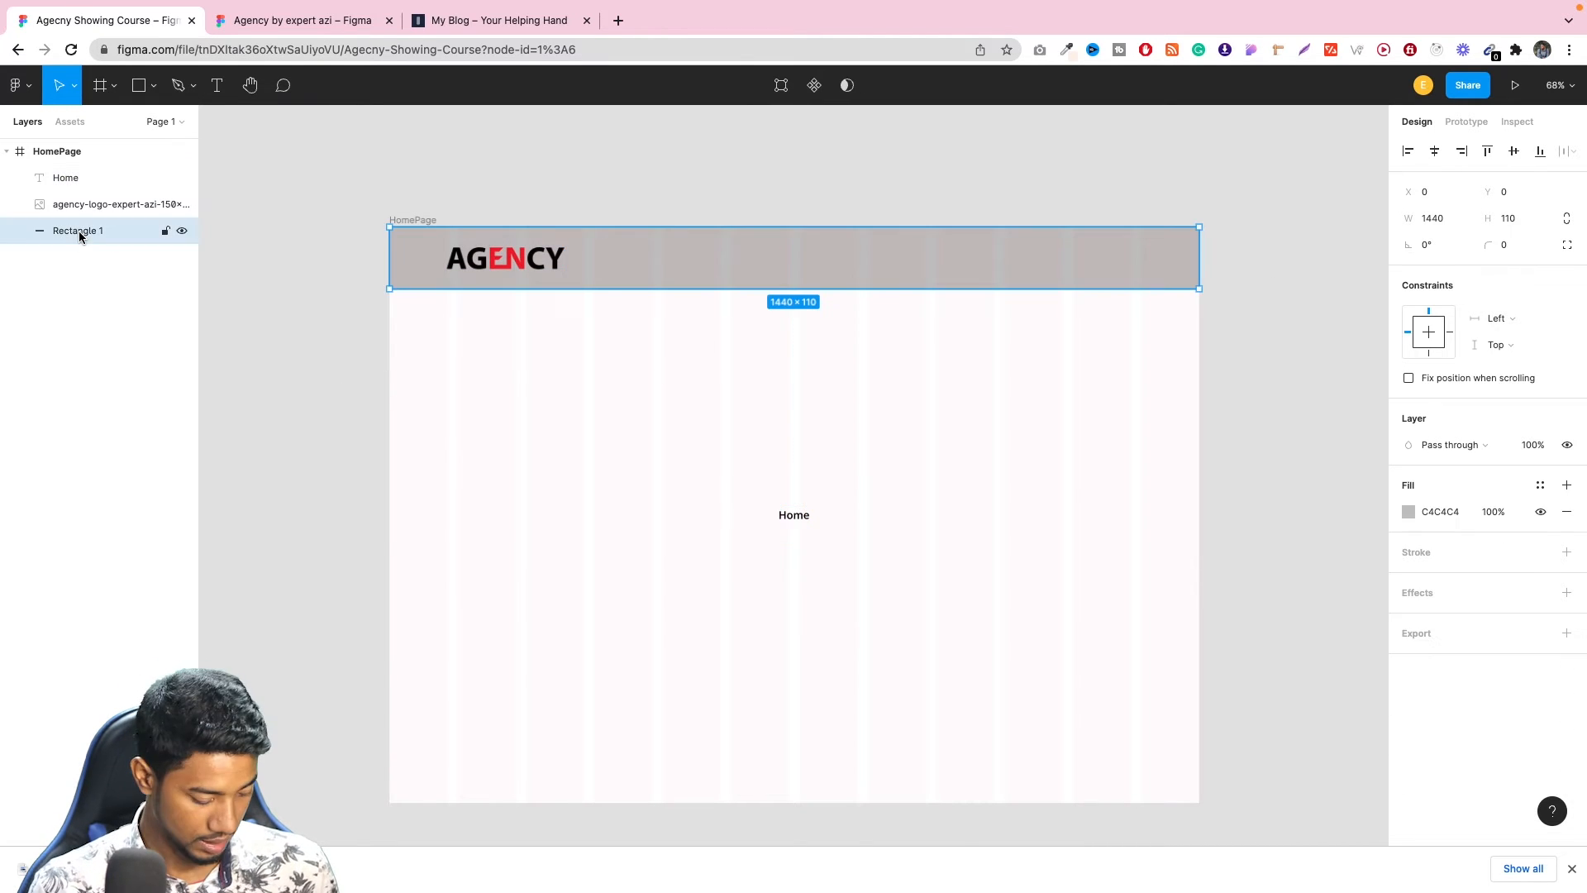
shift+click(73, 178)
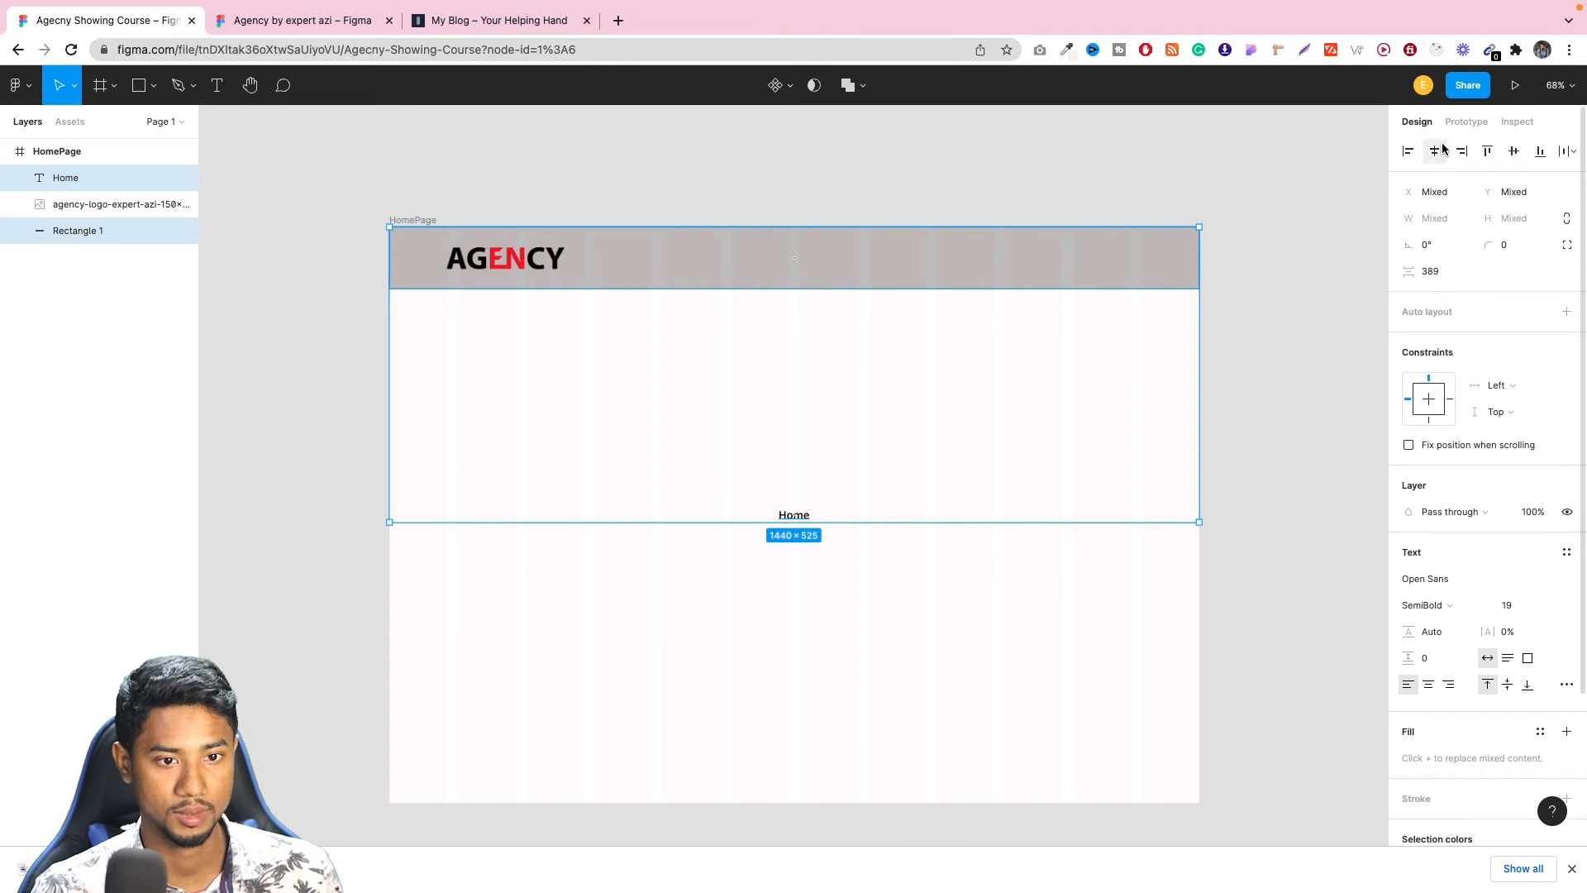
click(1514, 152)
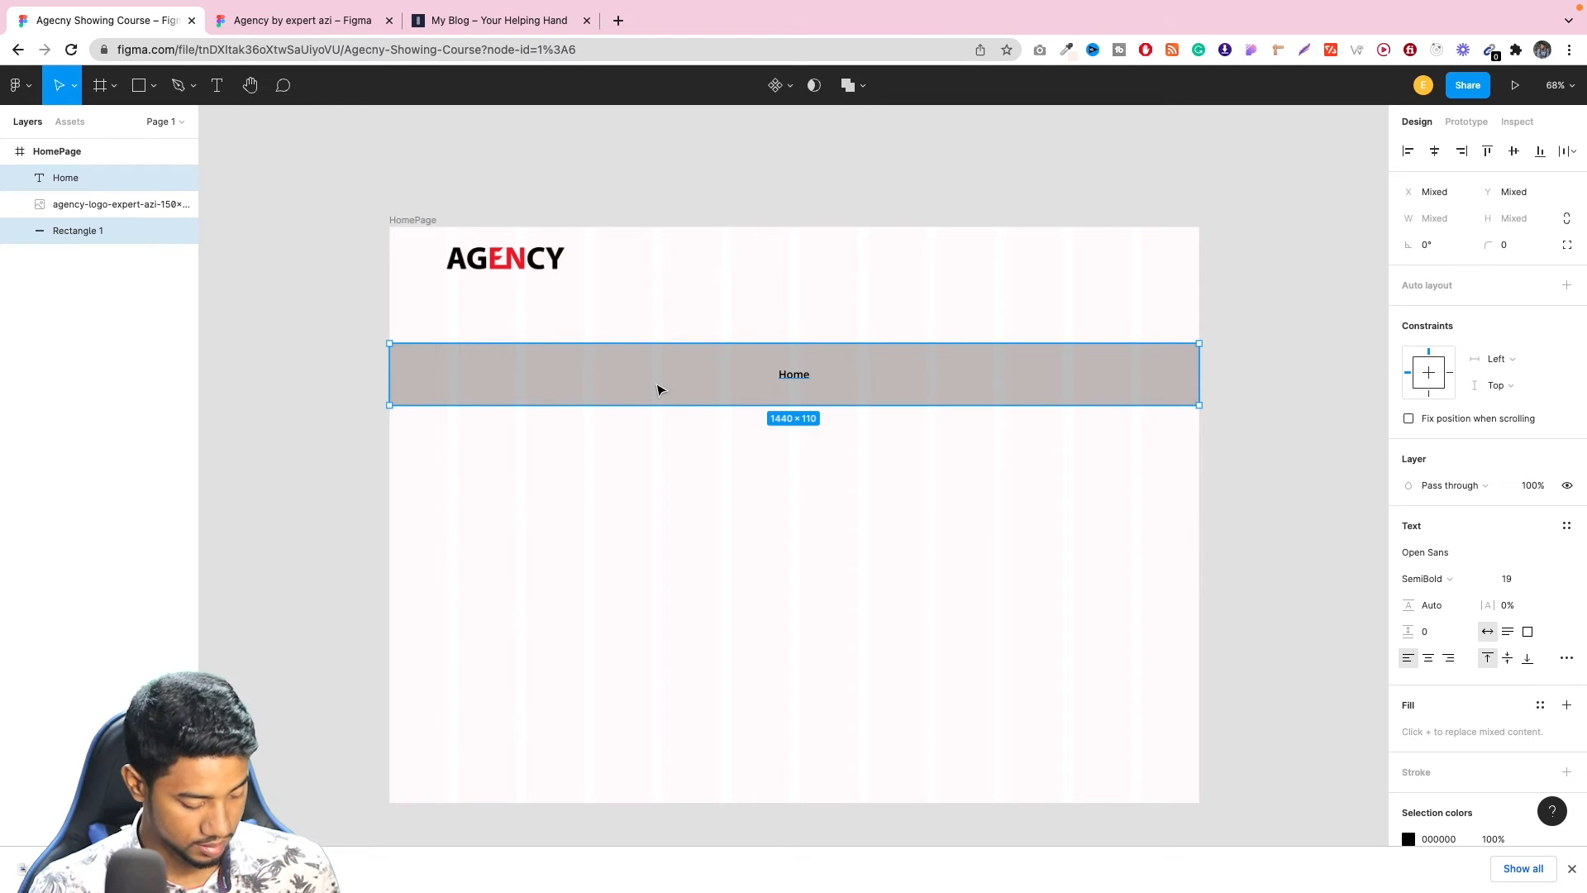
Wrap the Home text and header rectangle in an auto layout frame at the top of HomePage, and place the logo layer above it.
key(shift+a)
drag(625, 372, 654, 261)
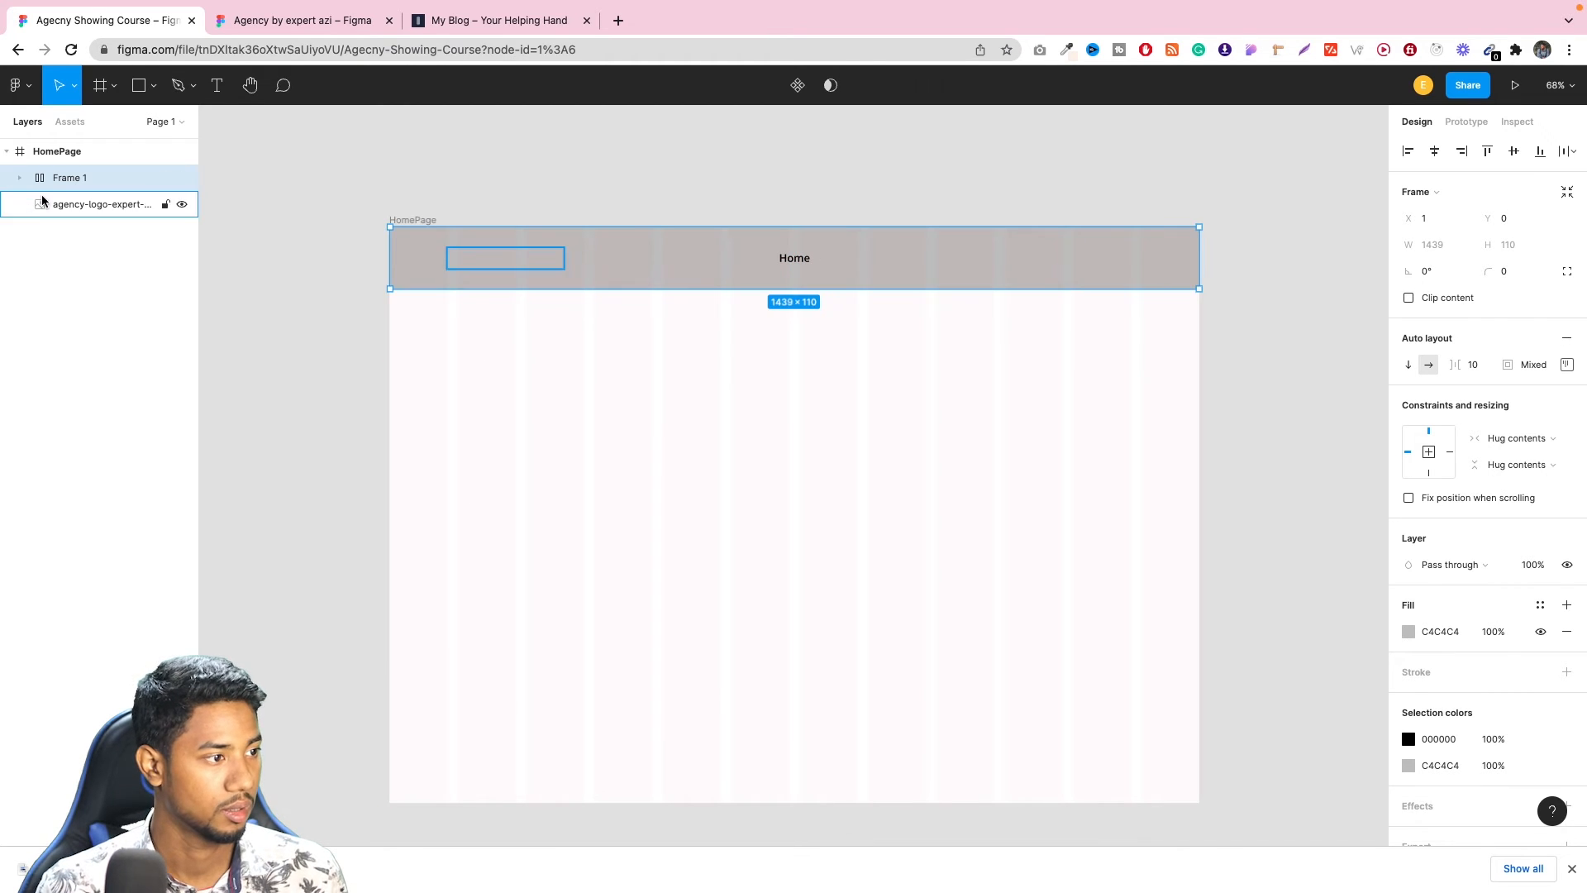
click(88, 204)
drag(87, 204, 82, 174)
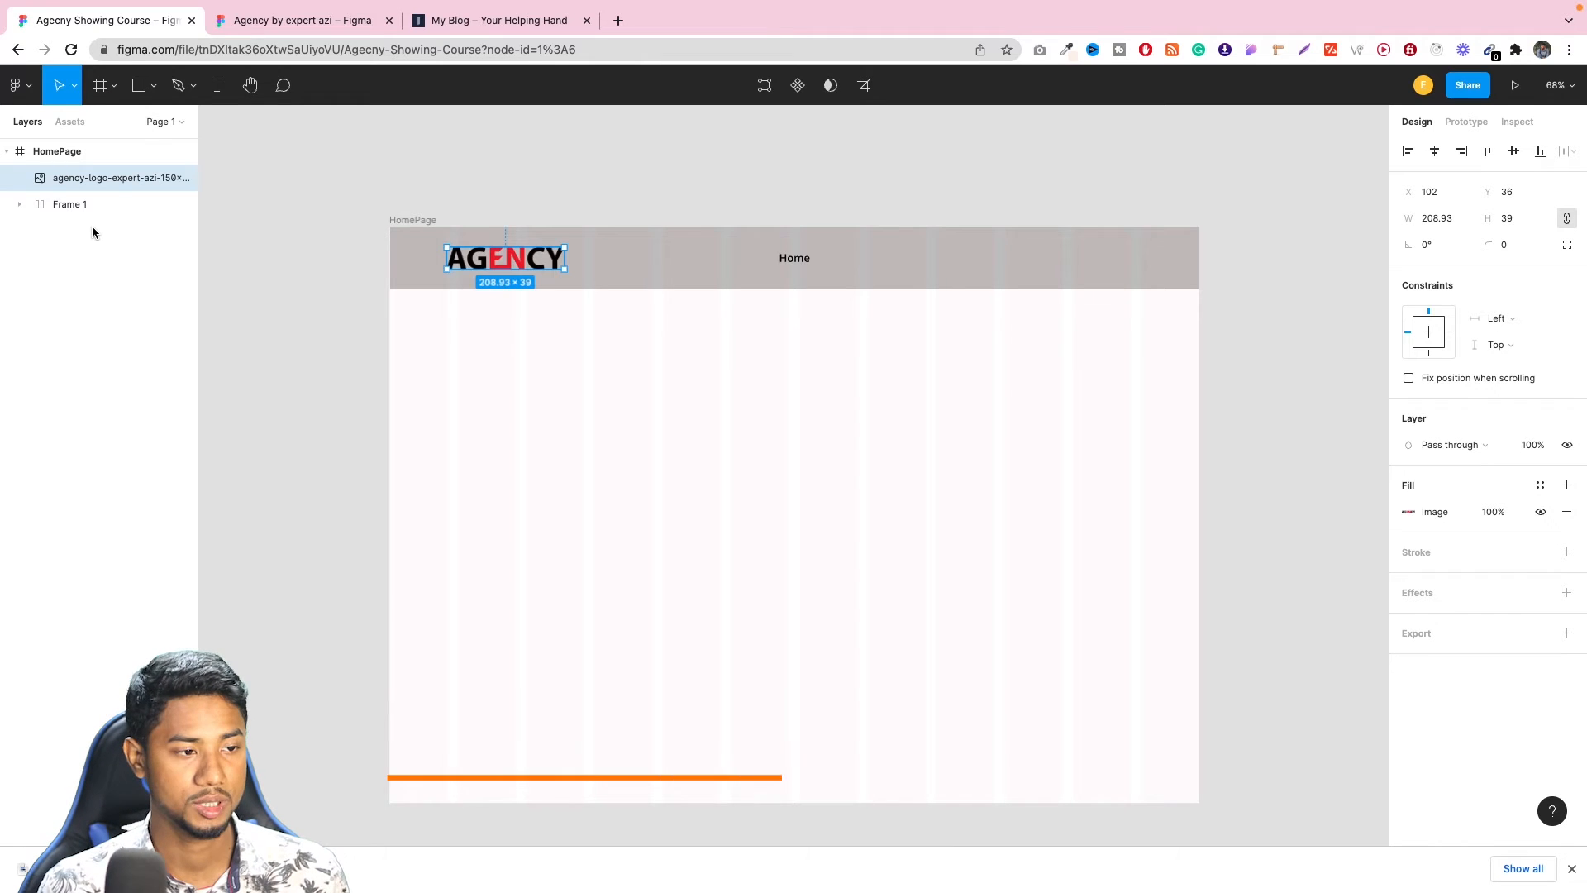
click(728, 186)
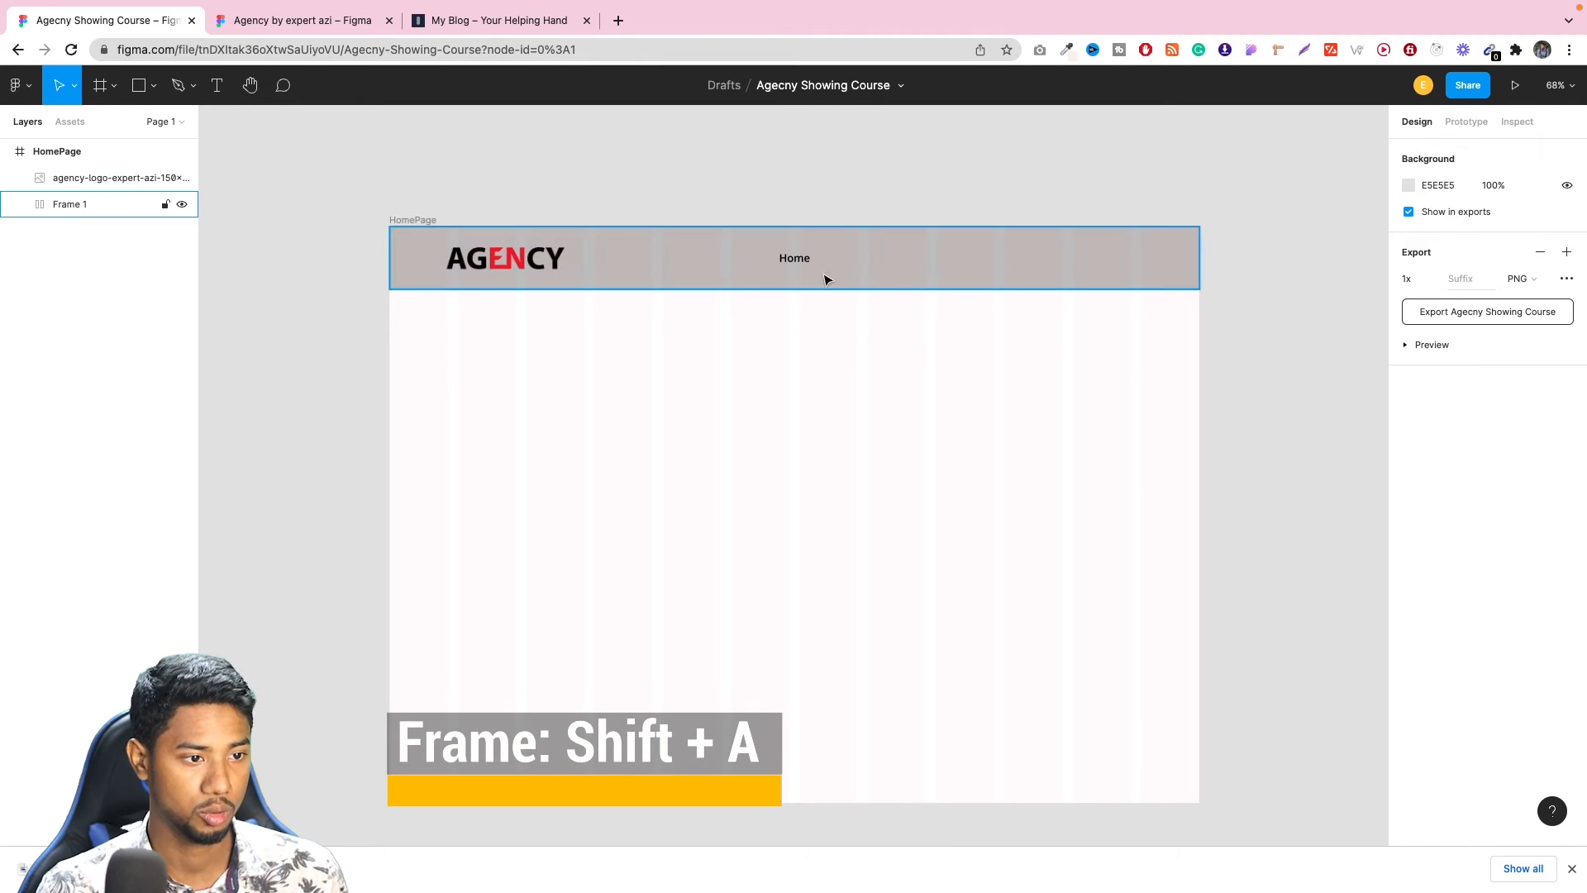
Duplicate the Home text four times inside the header's auto layout frame.
click(781, 264)
click(18, 205)
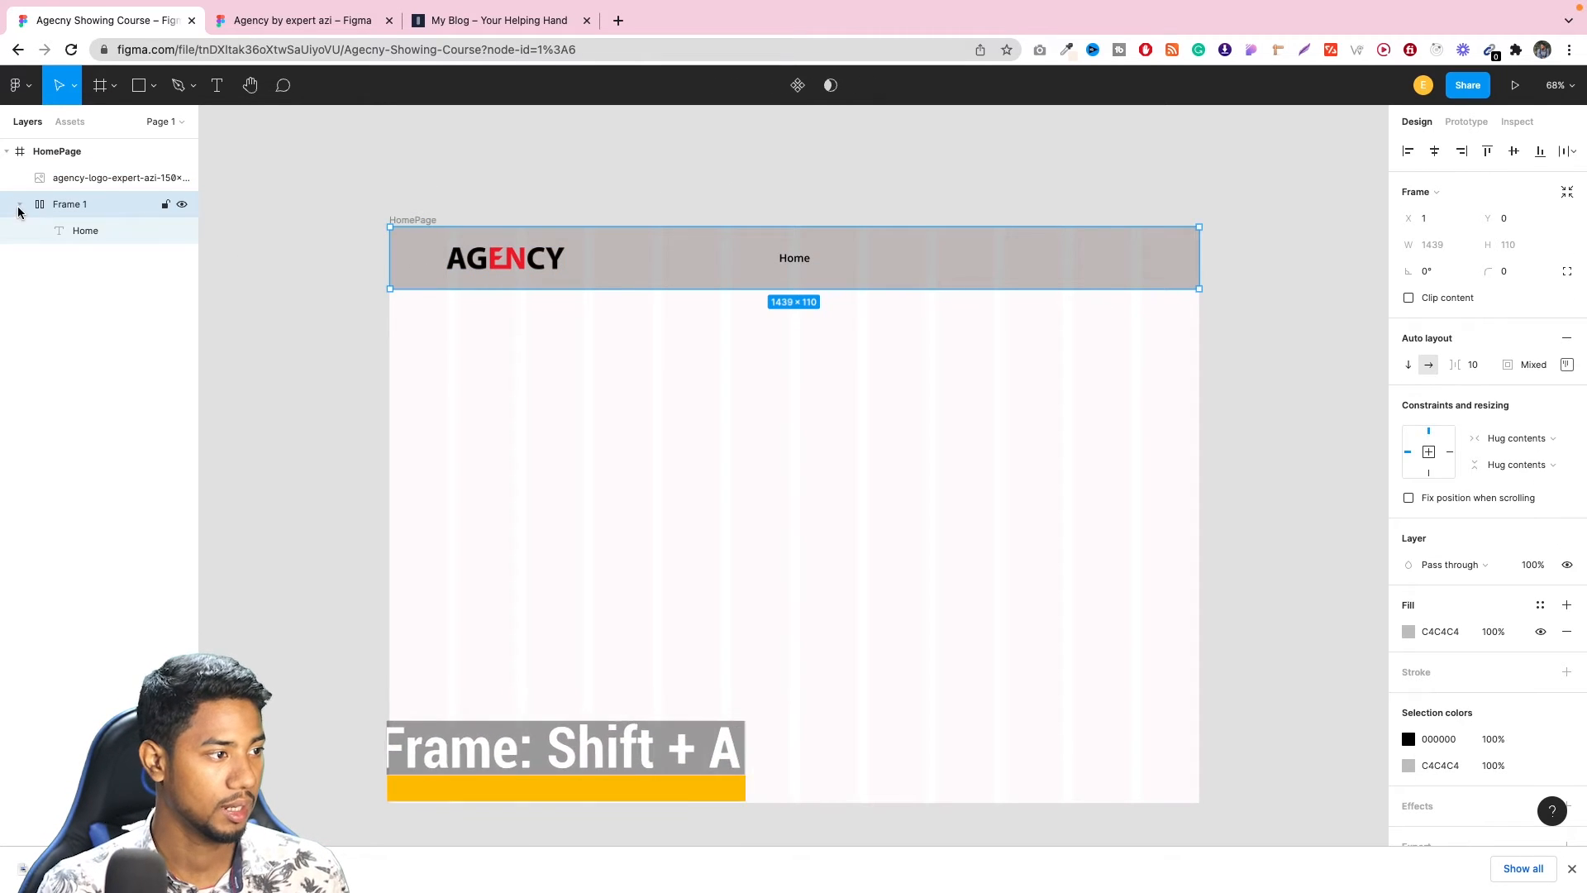
click(118, 235)
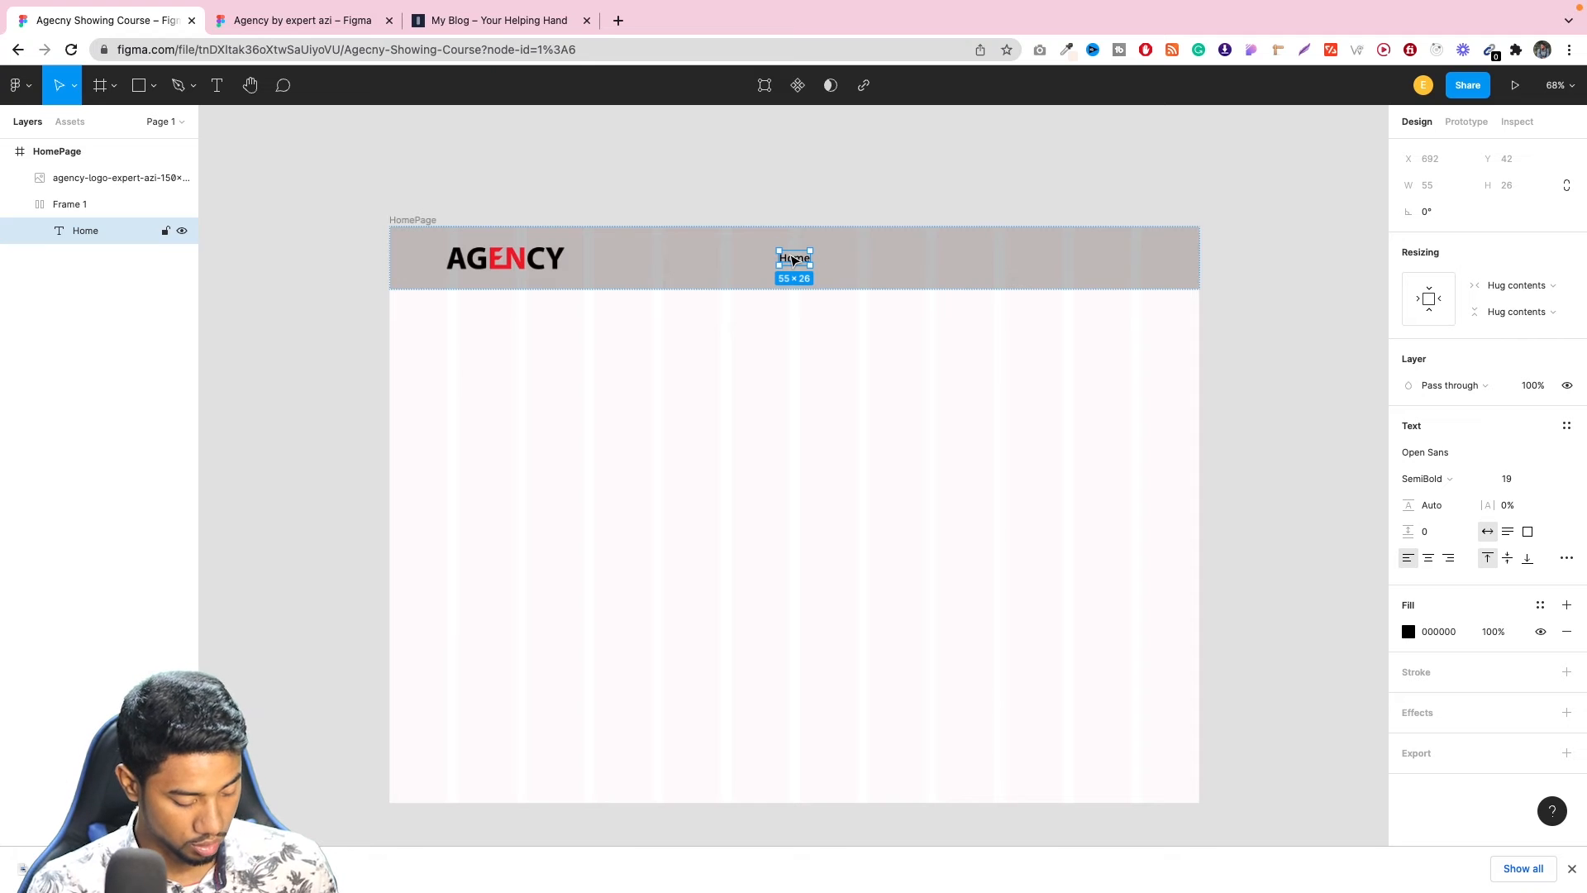
key(ctrl+d)
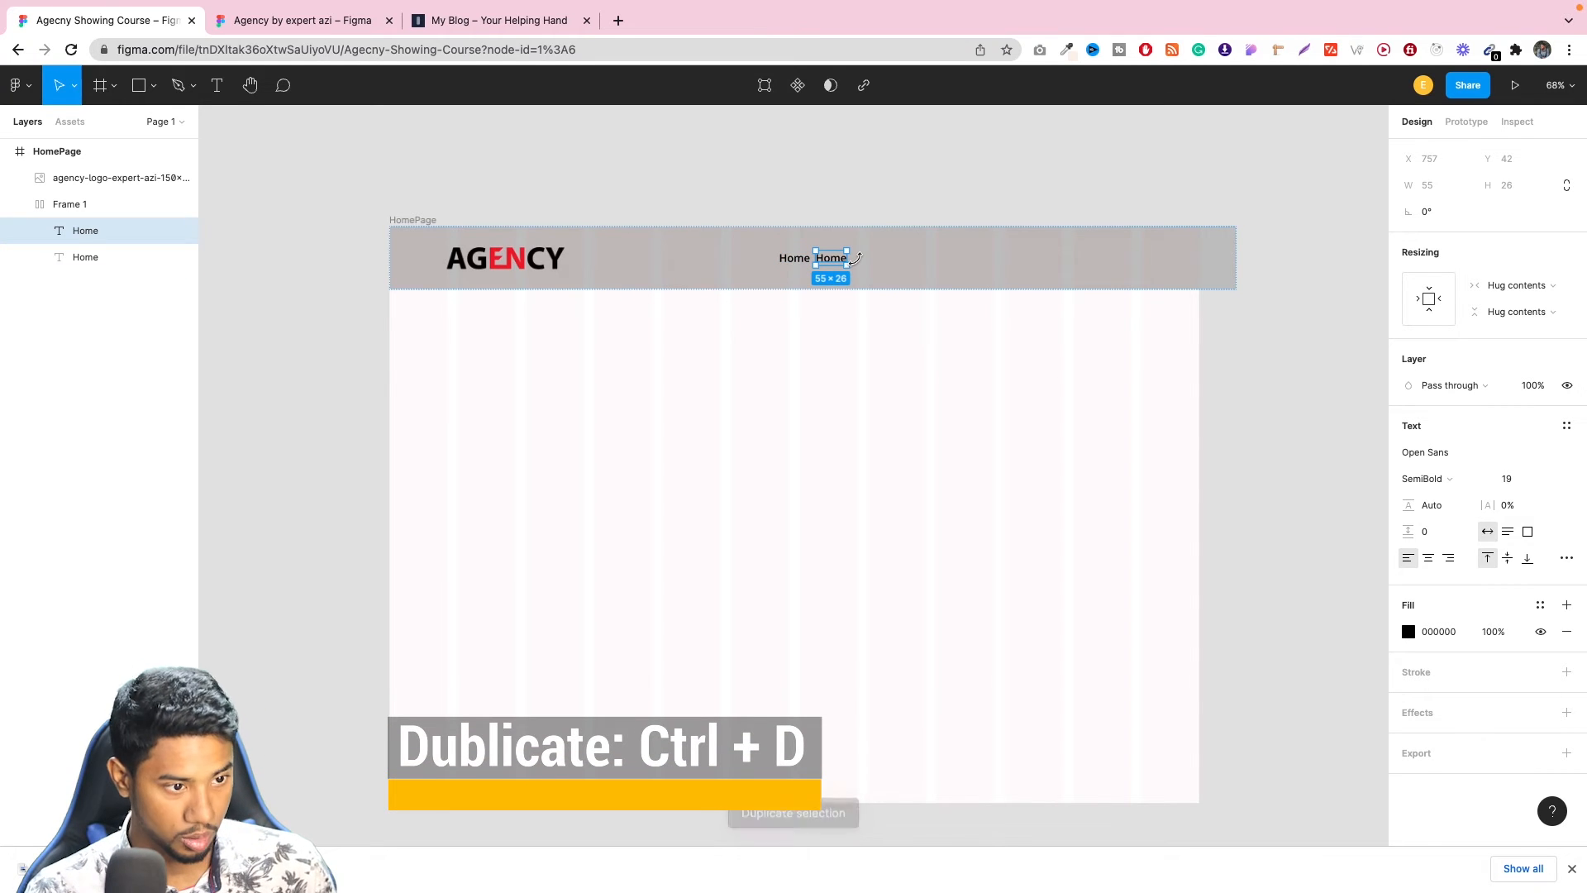
key(ctrl+d)
key(ctrl+d)
key(ctrl+d)
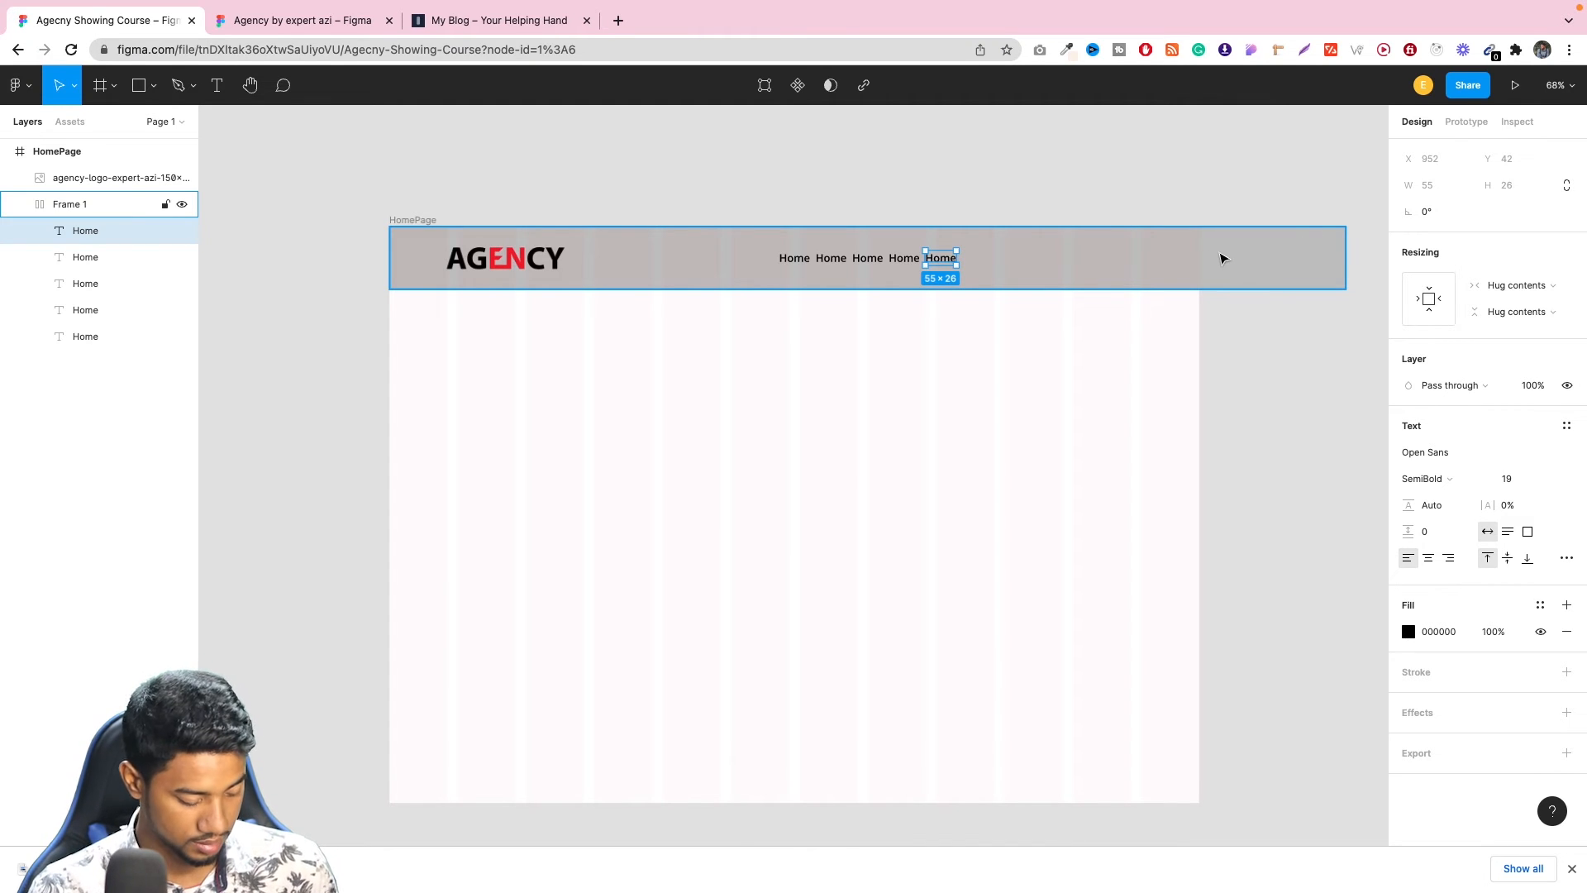
Delete the duplicated Home texts, and try copying the original once beside itself before undoing that copy.
key(BackSpace)
key(BackSpace)
key(BackSpace)
key(BackSpace)
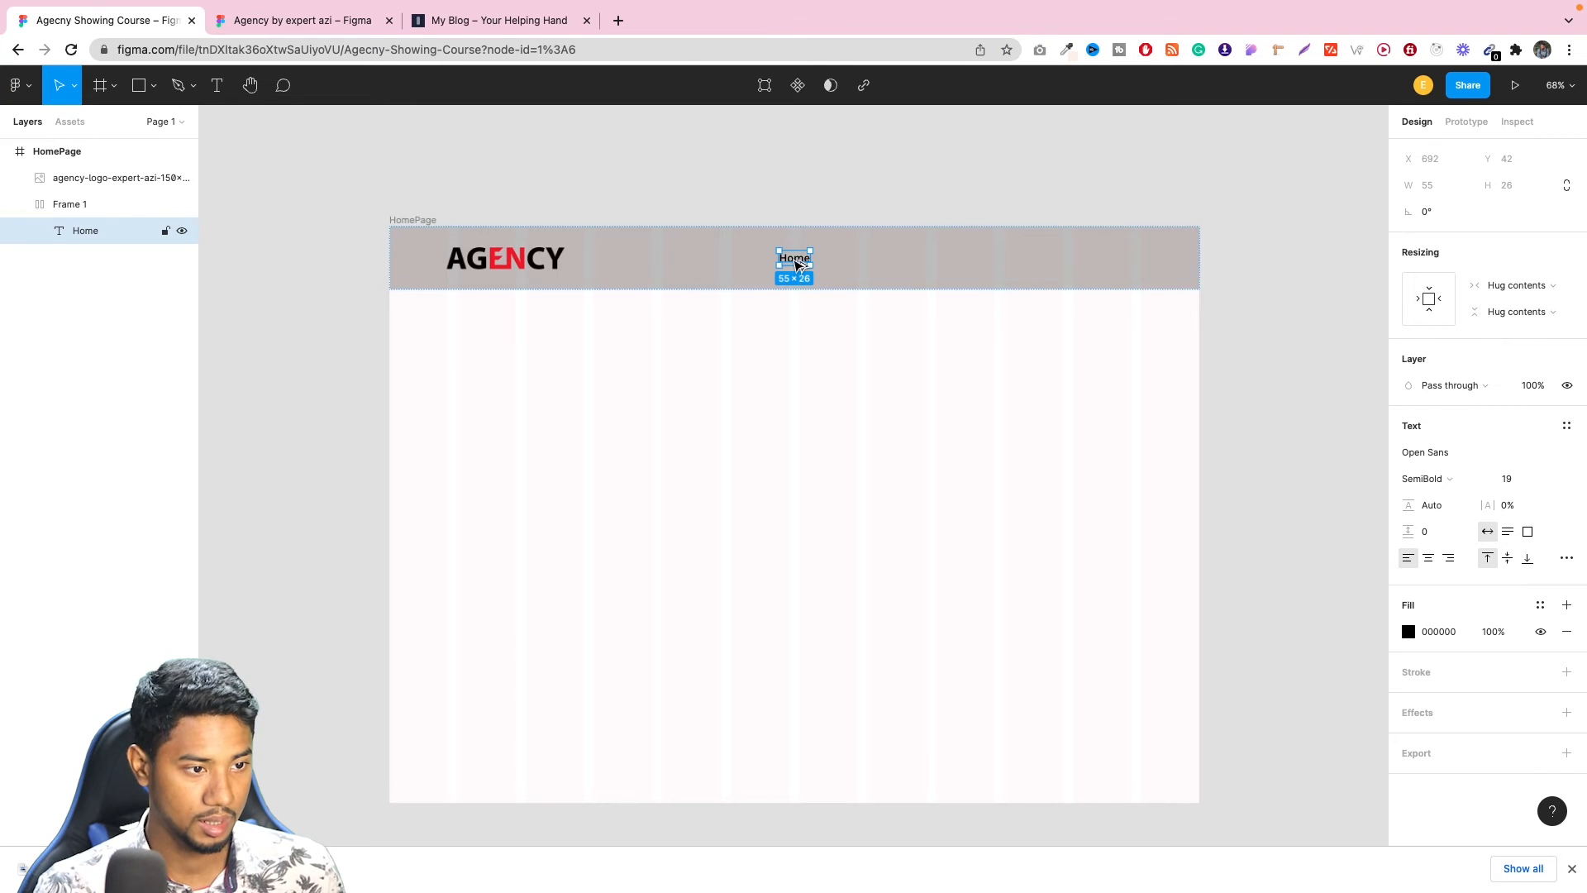
drag(798, 263, 836, 262)
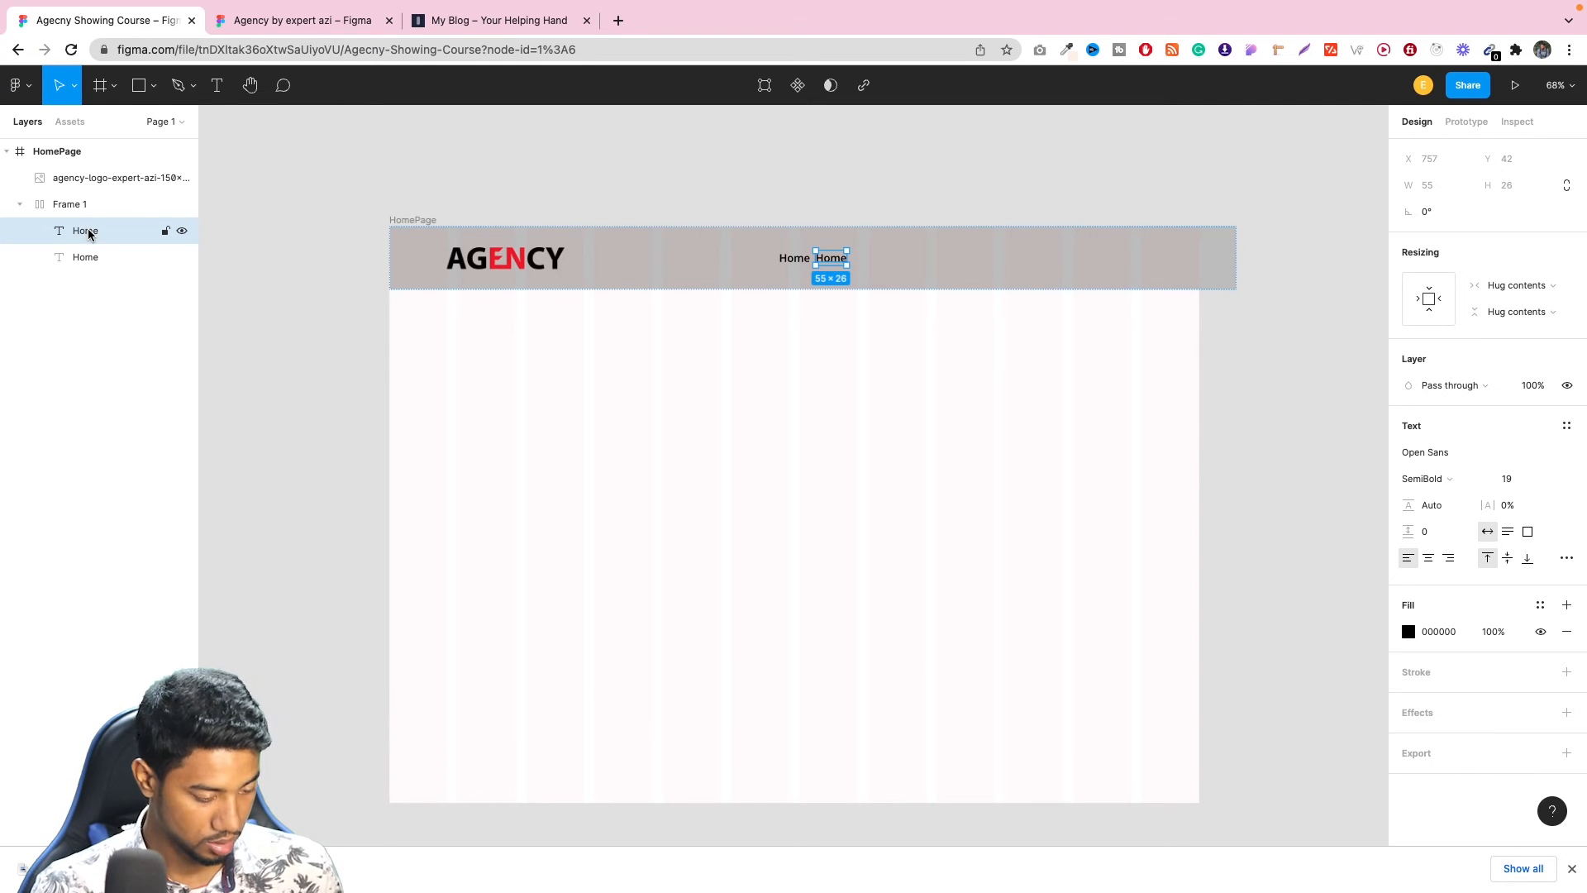
key(ctrl+z)
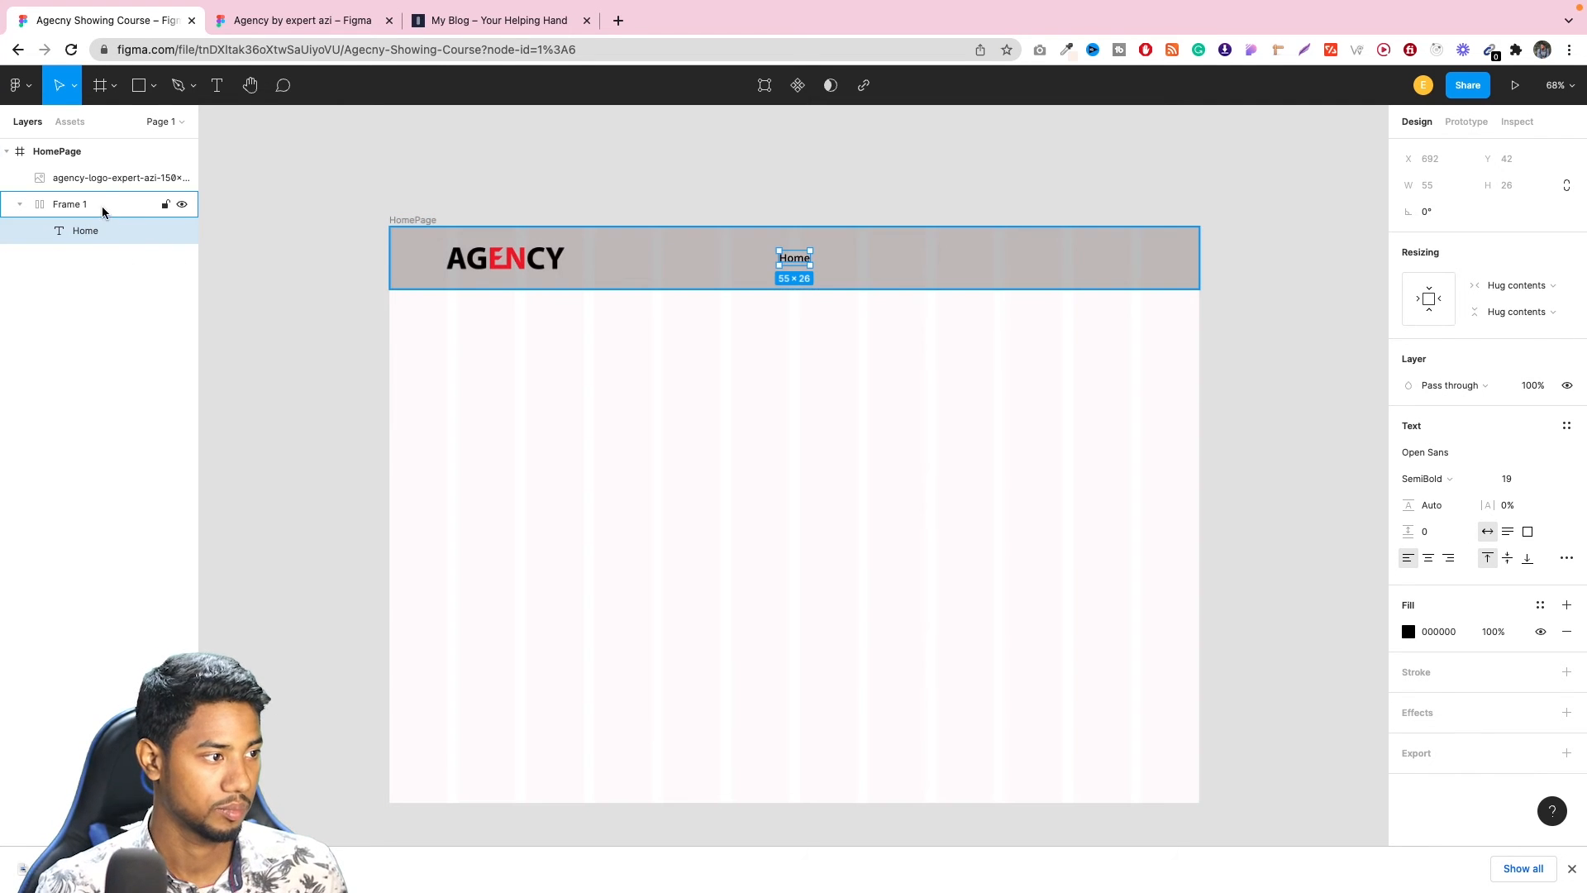
Try ungrouping the header's auto layout frame, and undo the ungrouping.
click(102, 212)
right_click(95, 207)
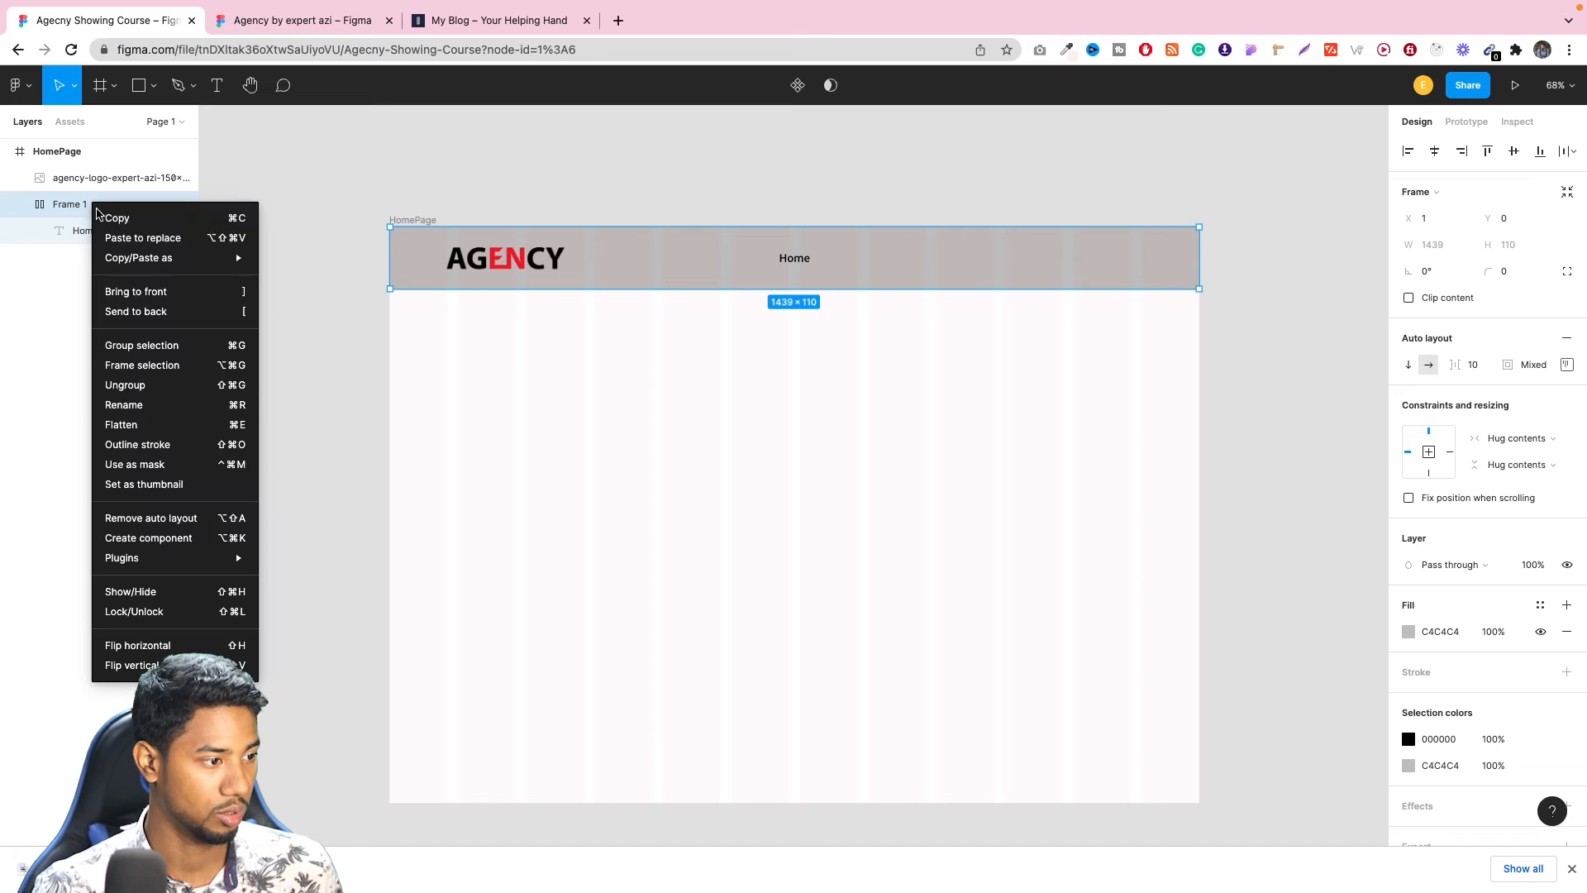
click(151, 391)
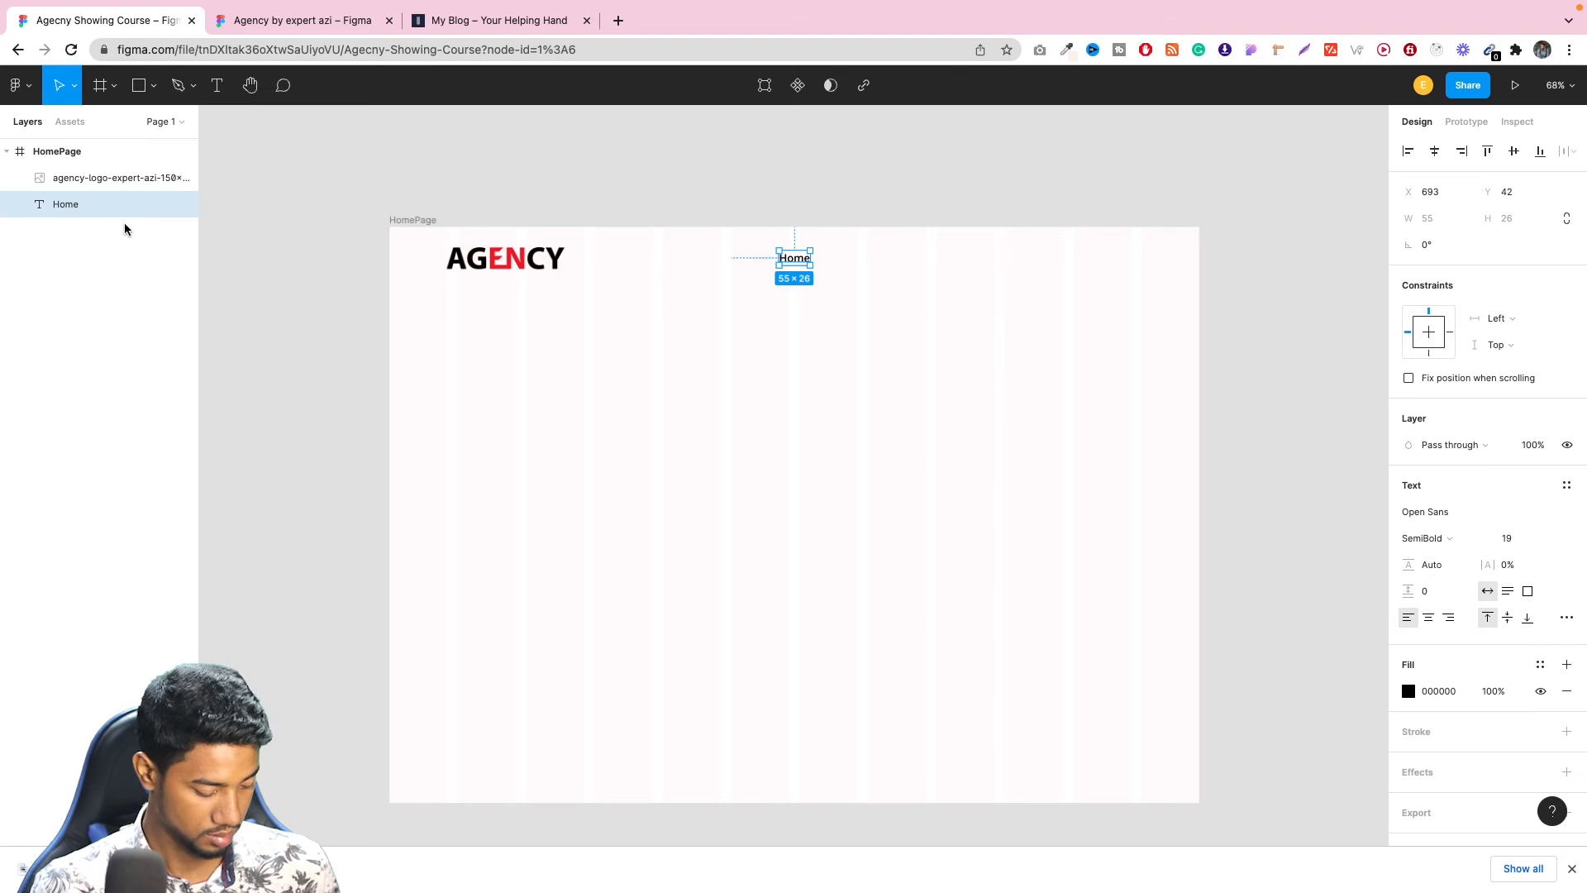
key(shift+a)
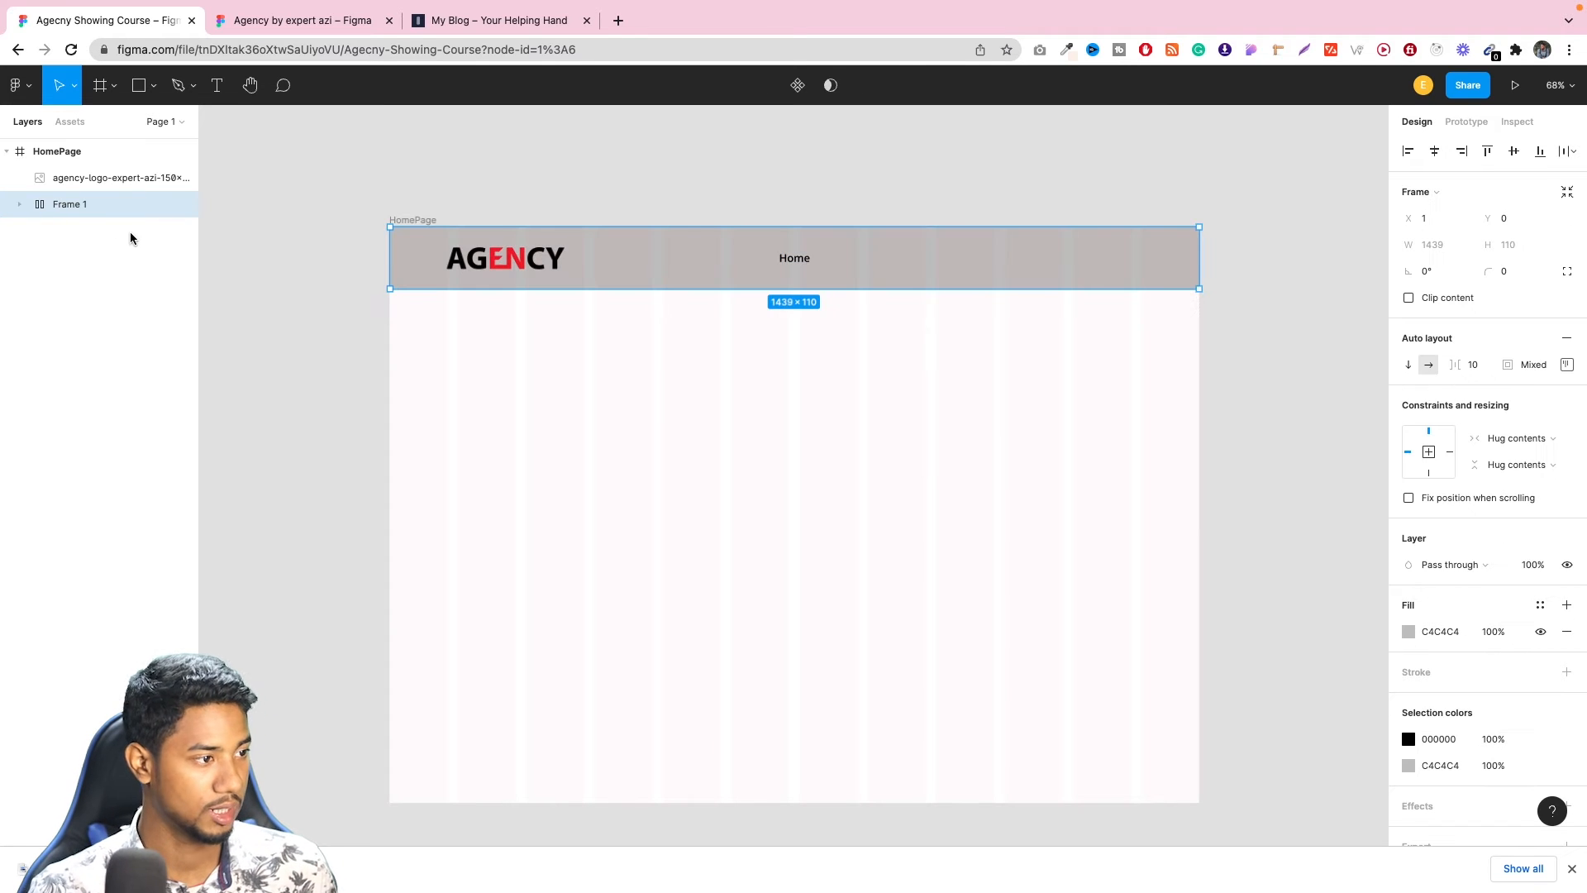
Undo the header's auto layout frame and layer changes until Home, the logo and the rectangle are separate layers again.
right_click(82, 204)
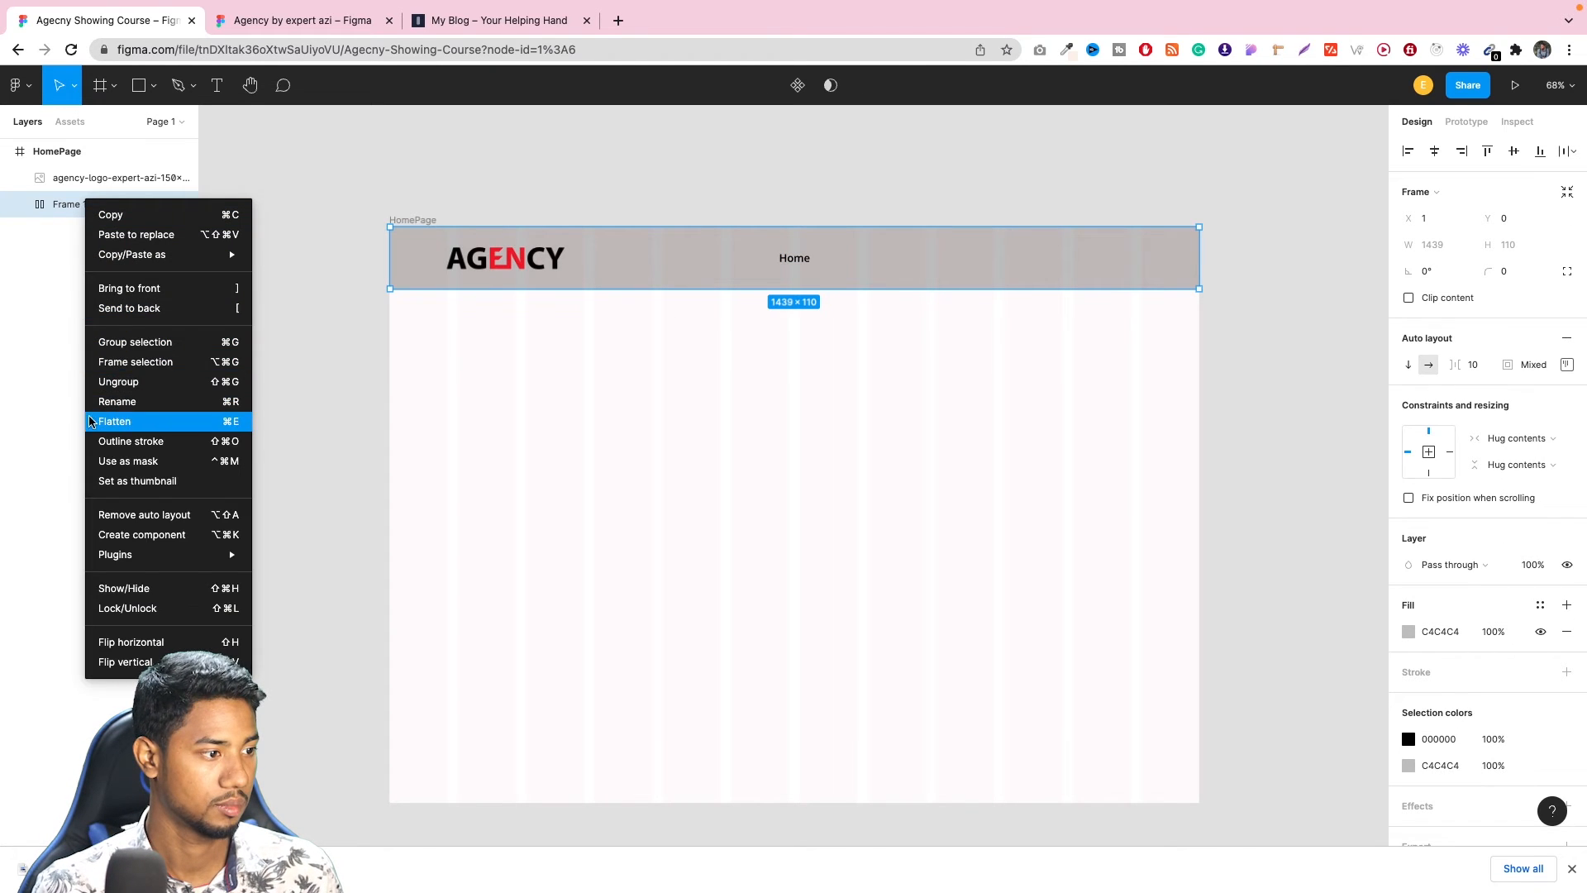
click(27, 313)
key(super+z)
key(super+z)
key(super+z)
key(super+z)
key(super+z)
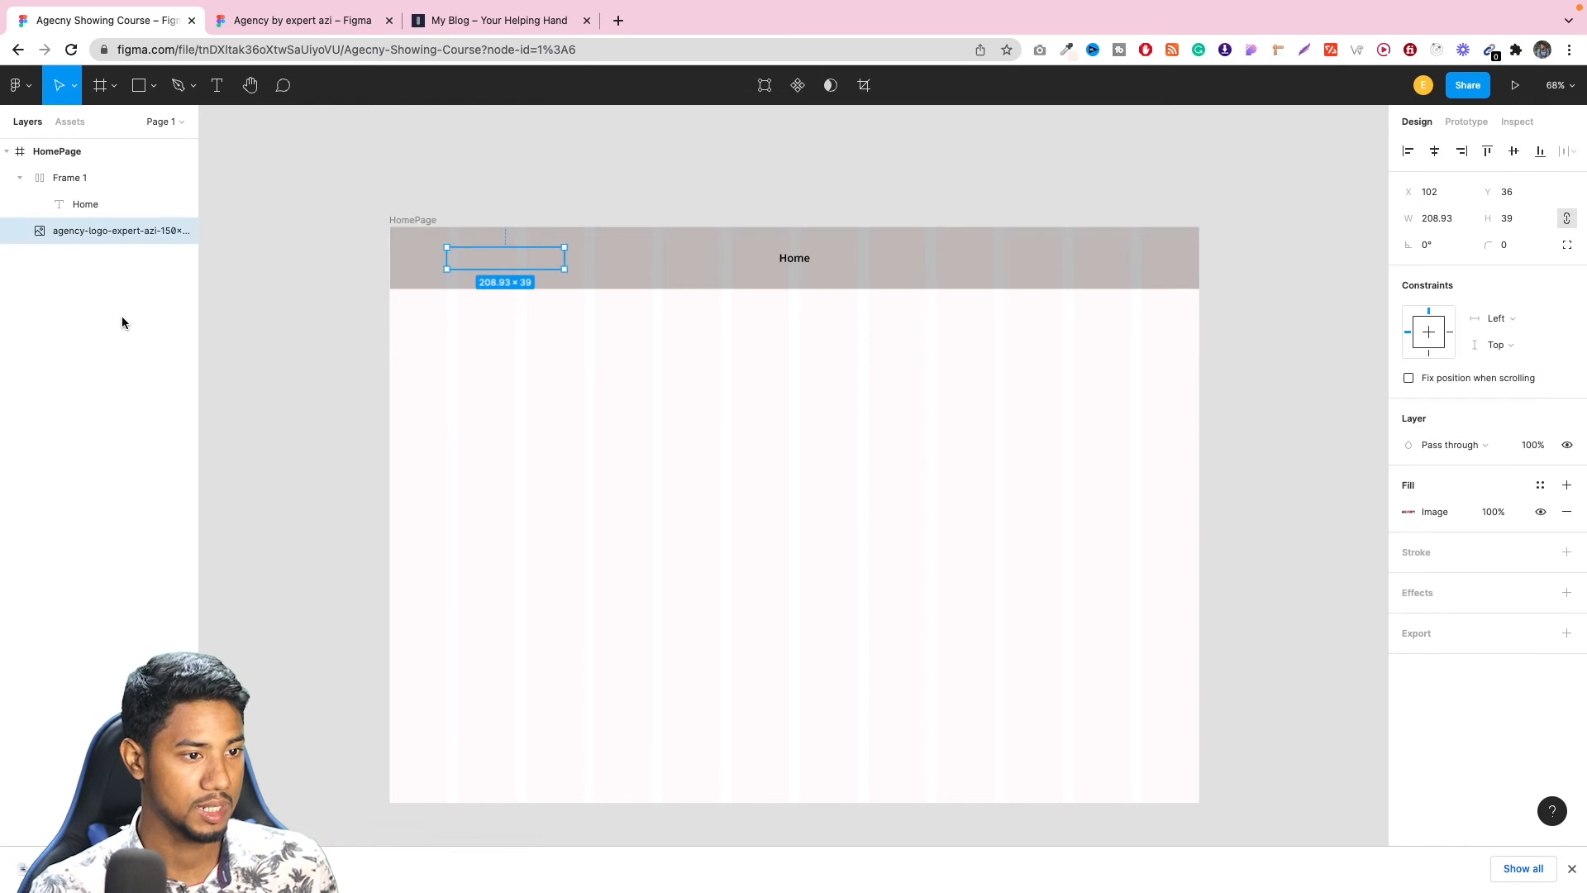
key(super+z)
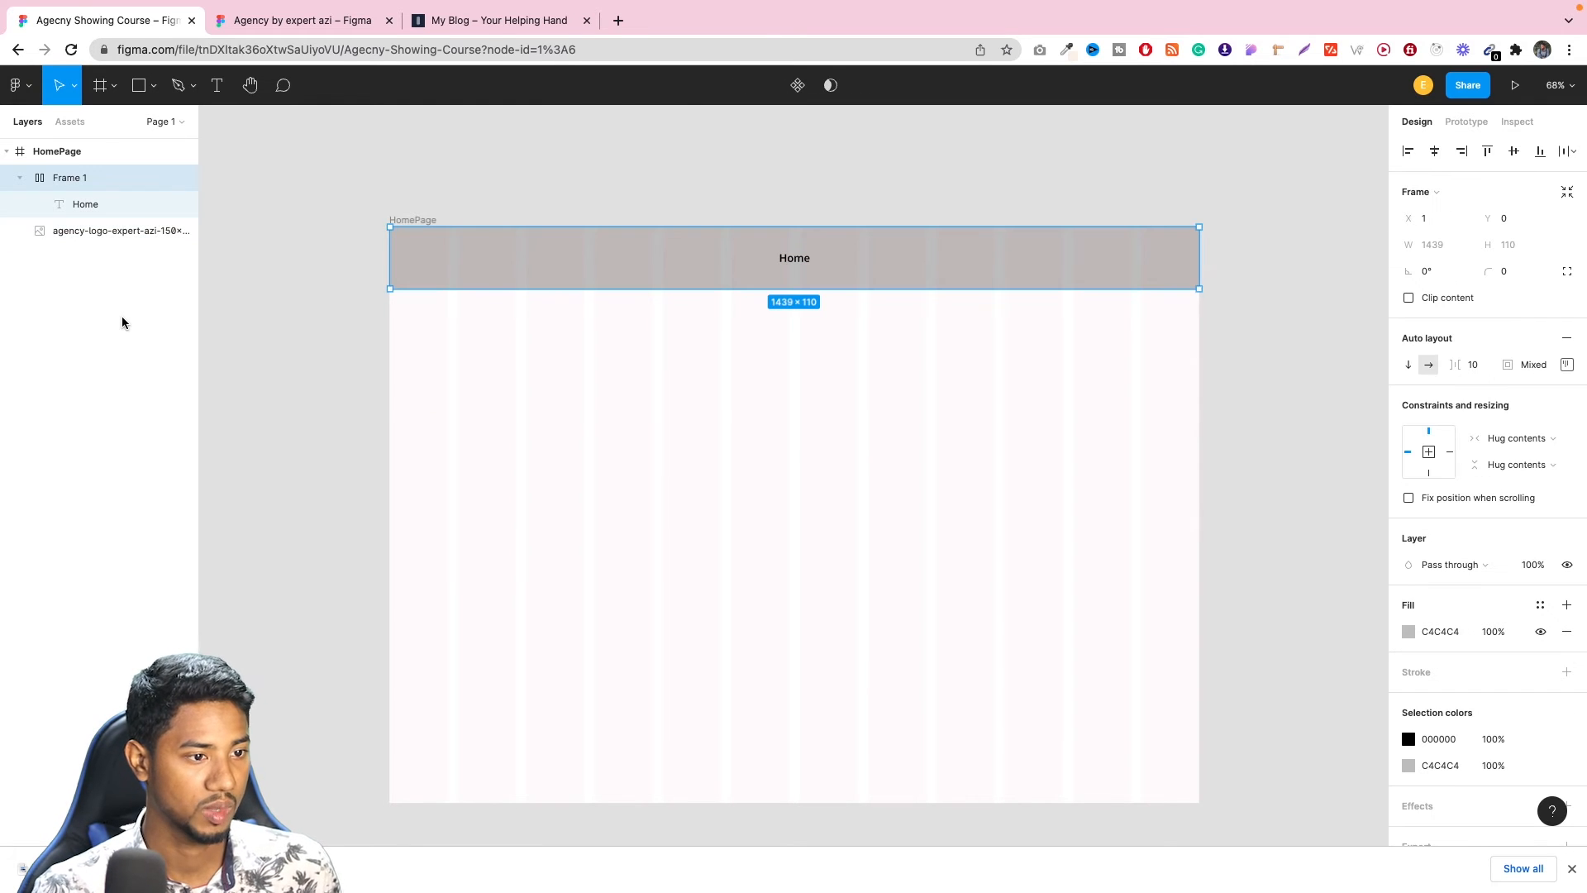
key(super+z)
key(super+z)
key(super+z)
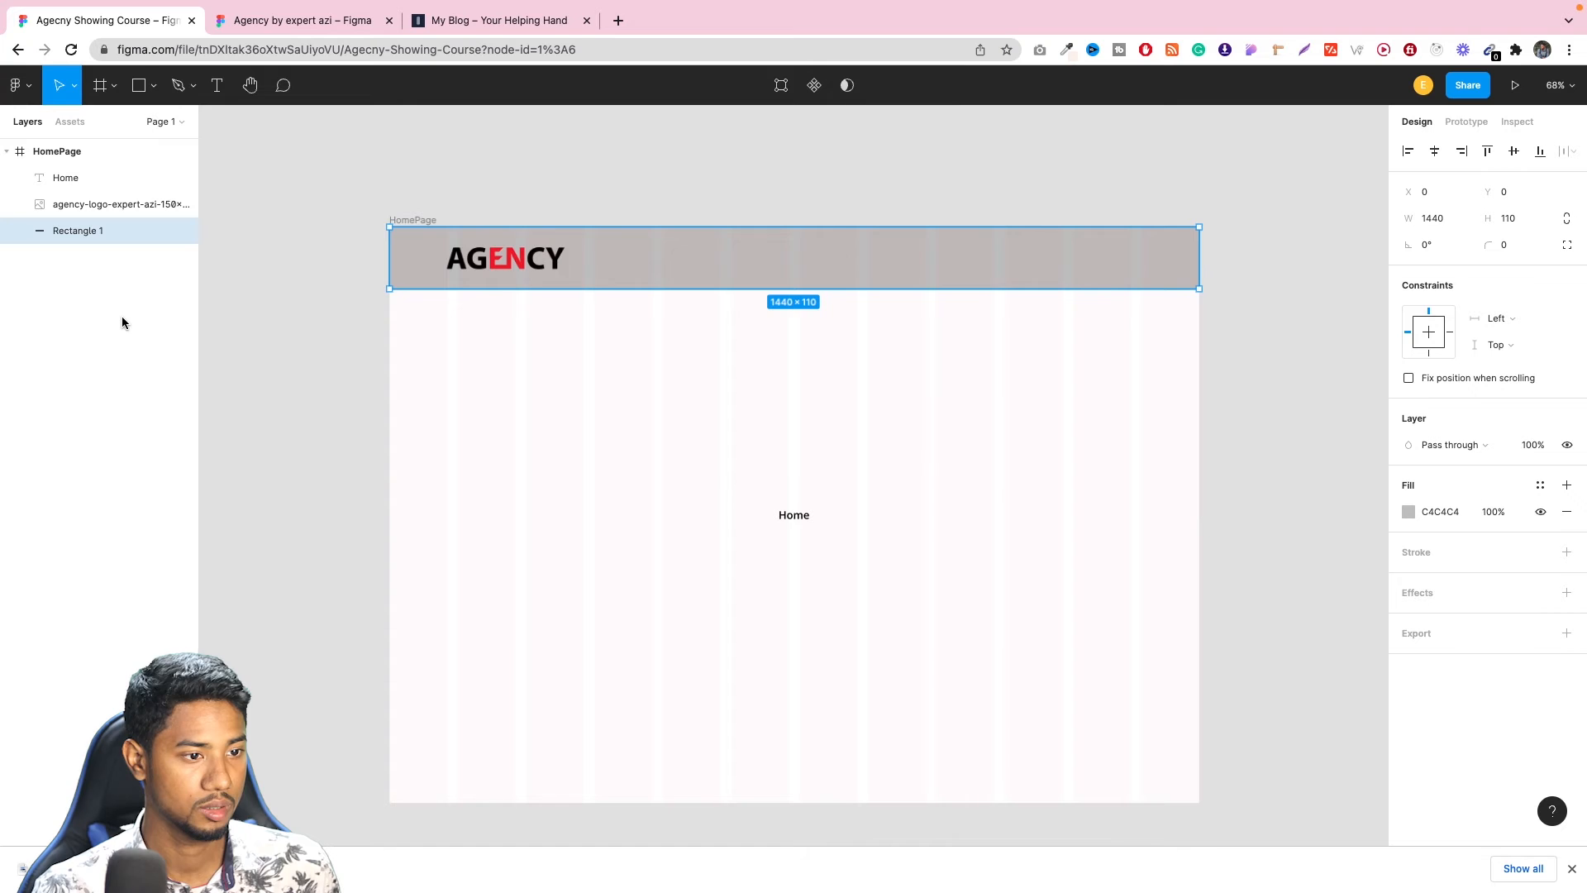
key(super+z)
key(super+z)
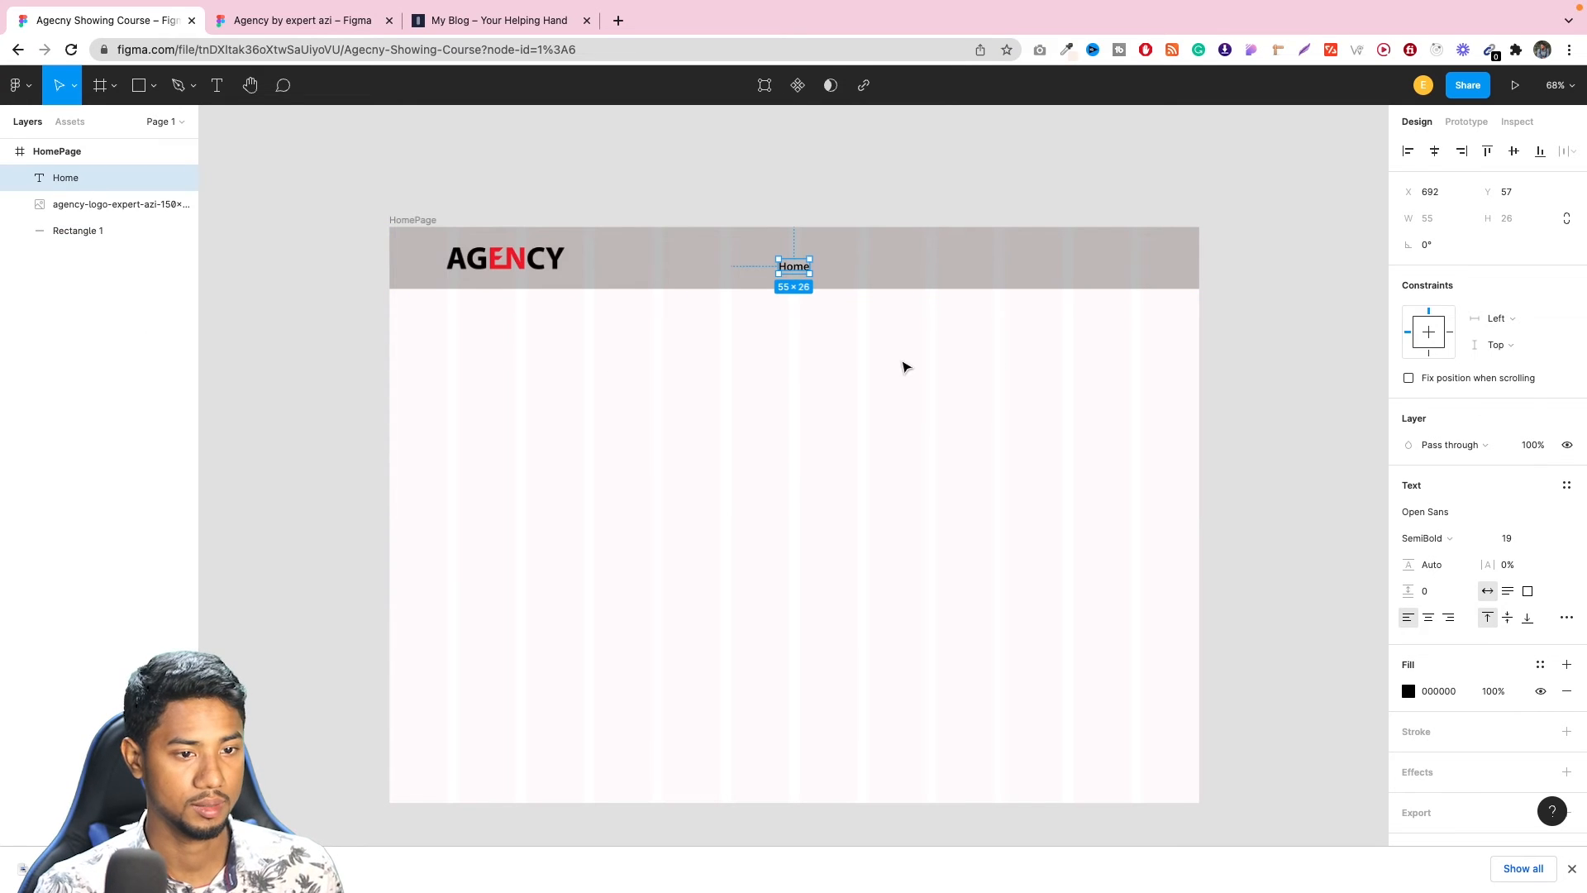
Move the Home text up to X 693, Y 42, in line with the logo in the header bar.
click(1232, 319)
click(799, 271)
drag(798, 271, 798, 262)
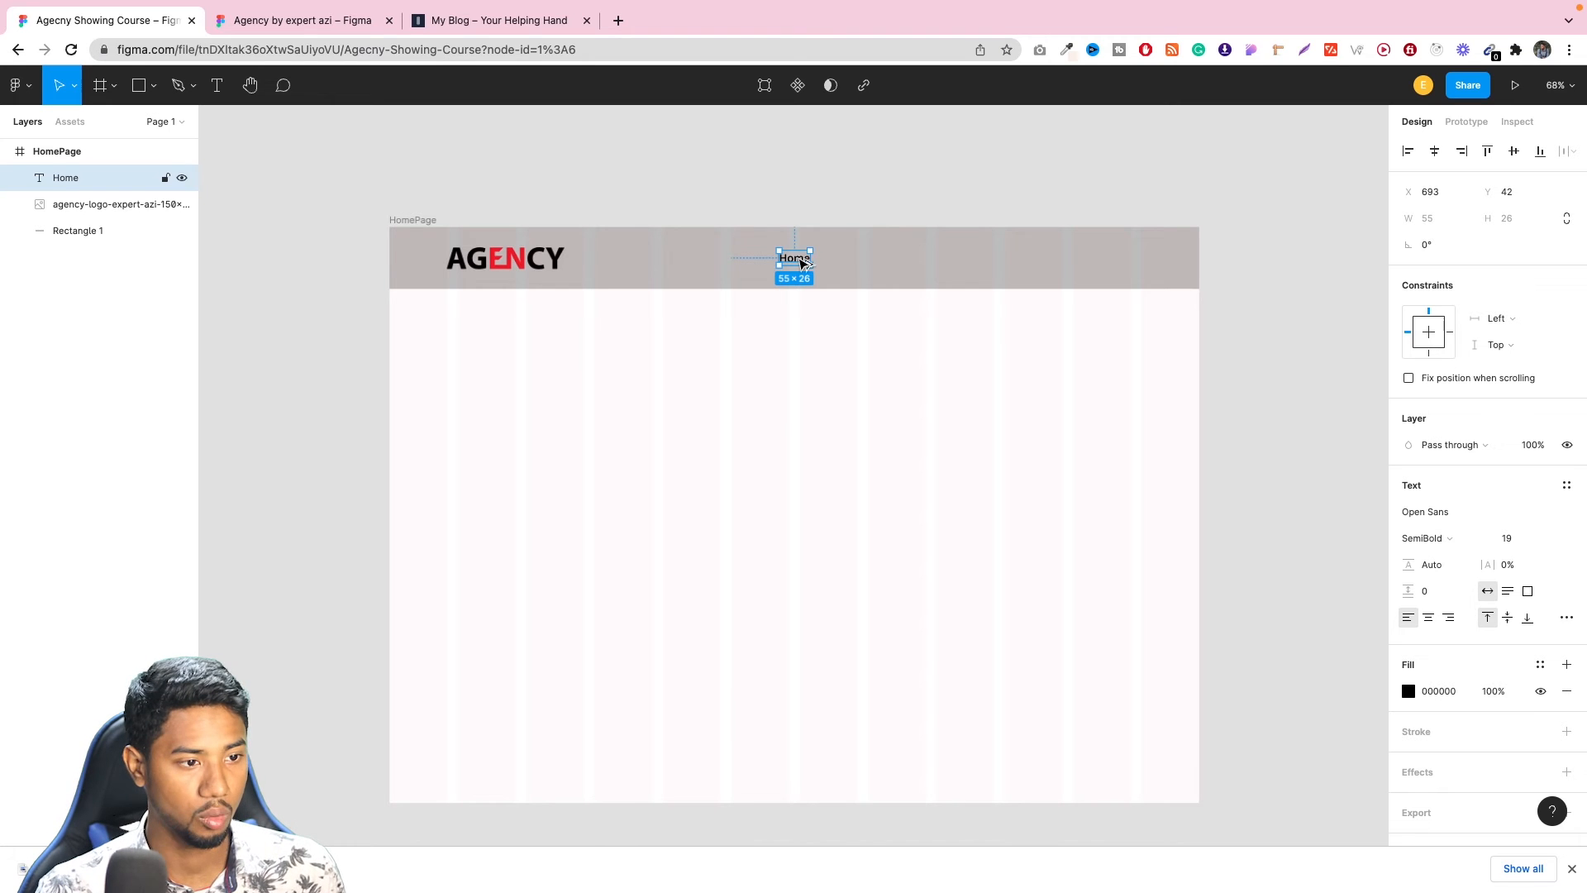
Copy the Home text to its right at 84 px intervals until six navigation items span the header up to X 1113.
drag(802, 263, 852, 263)
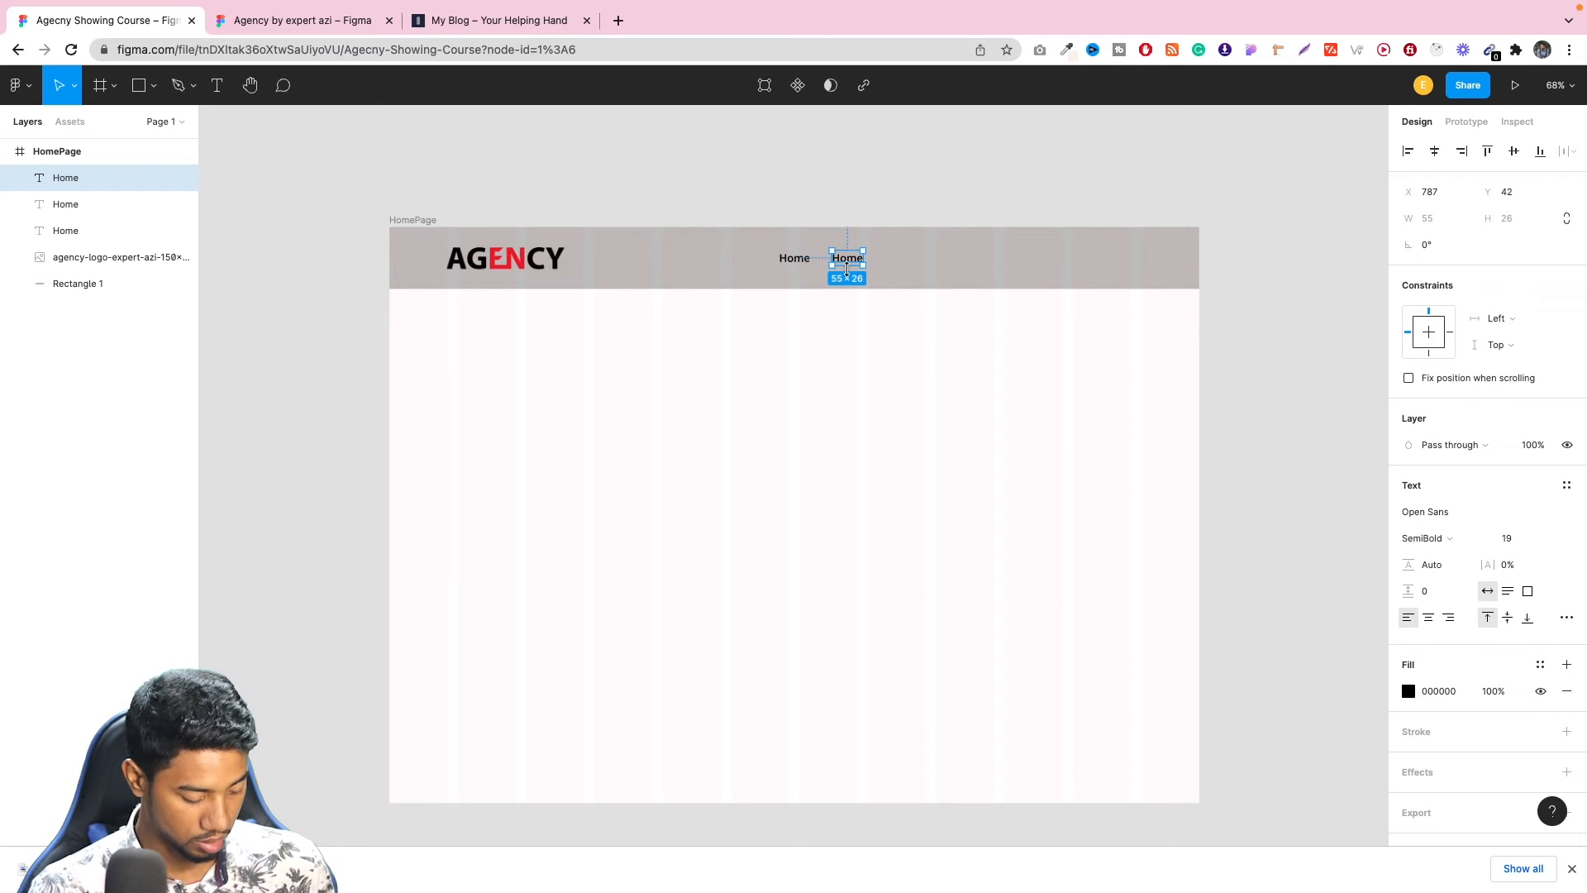
key(ctrl+z)
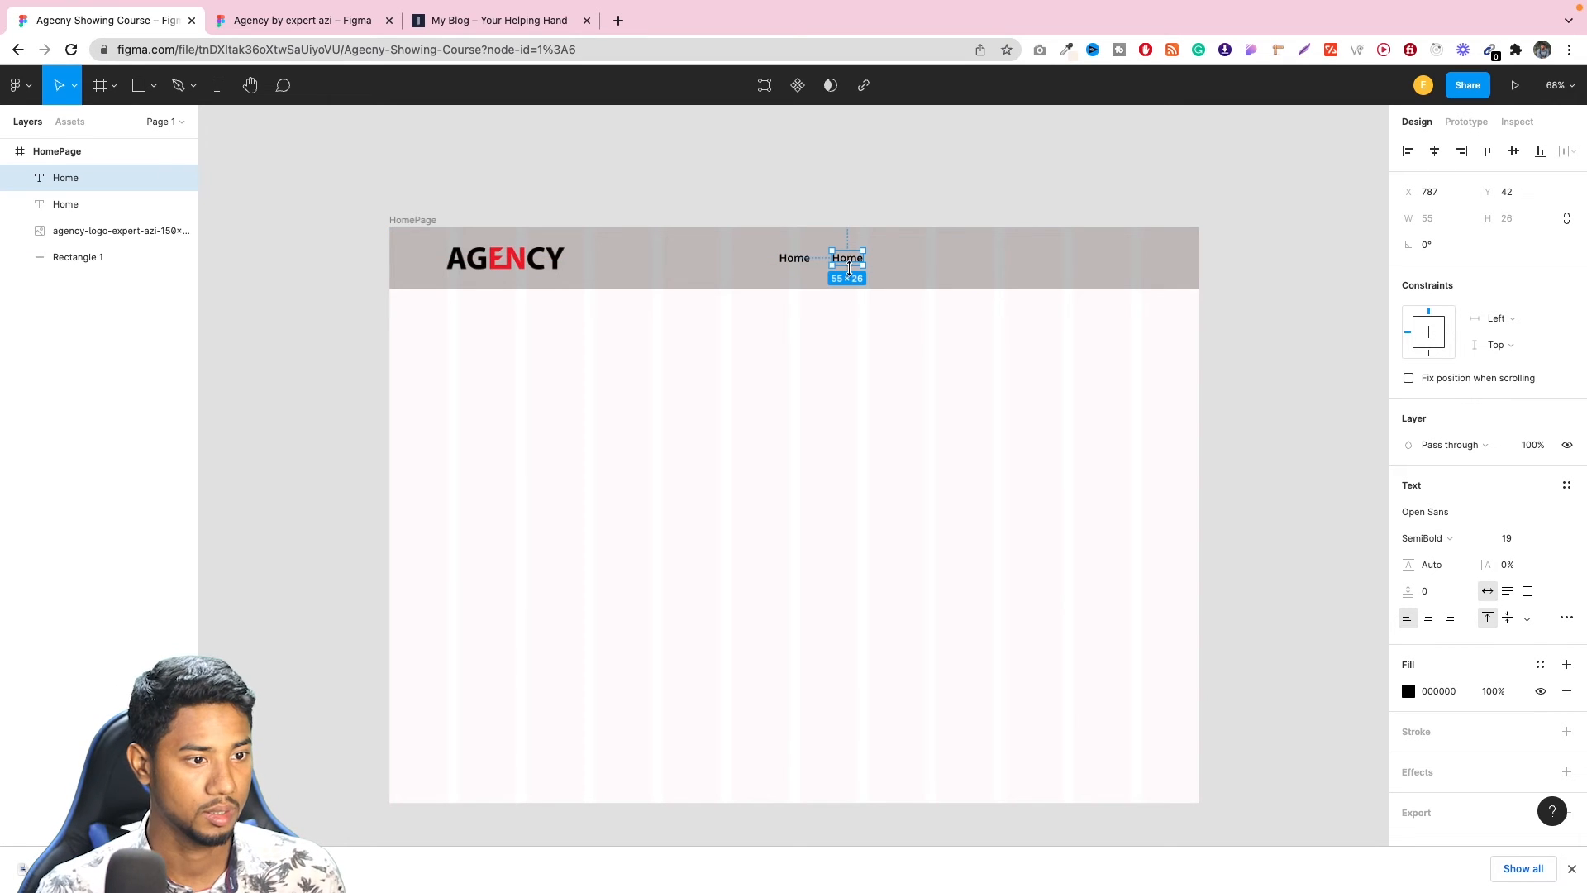
drag(850, 265, 845, 266)
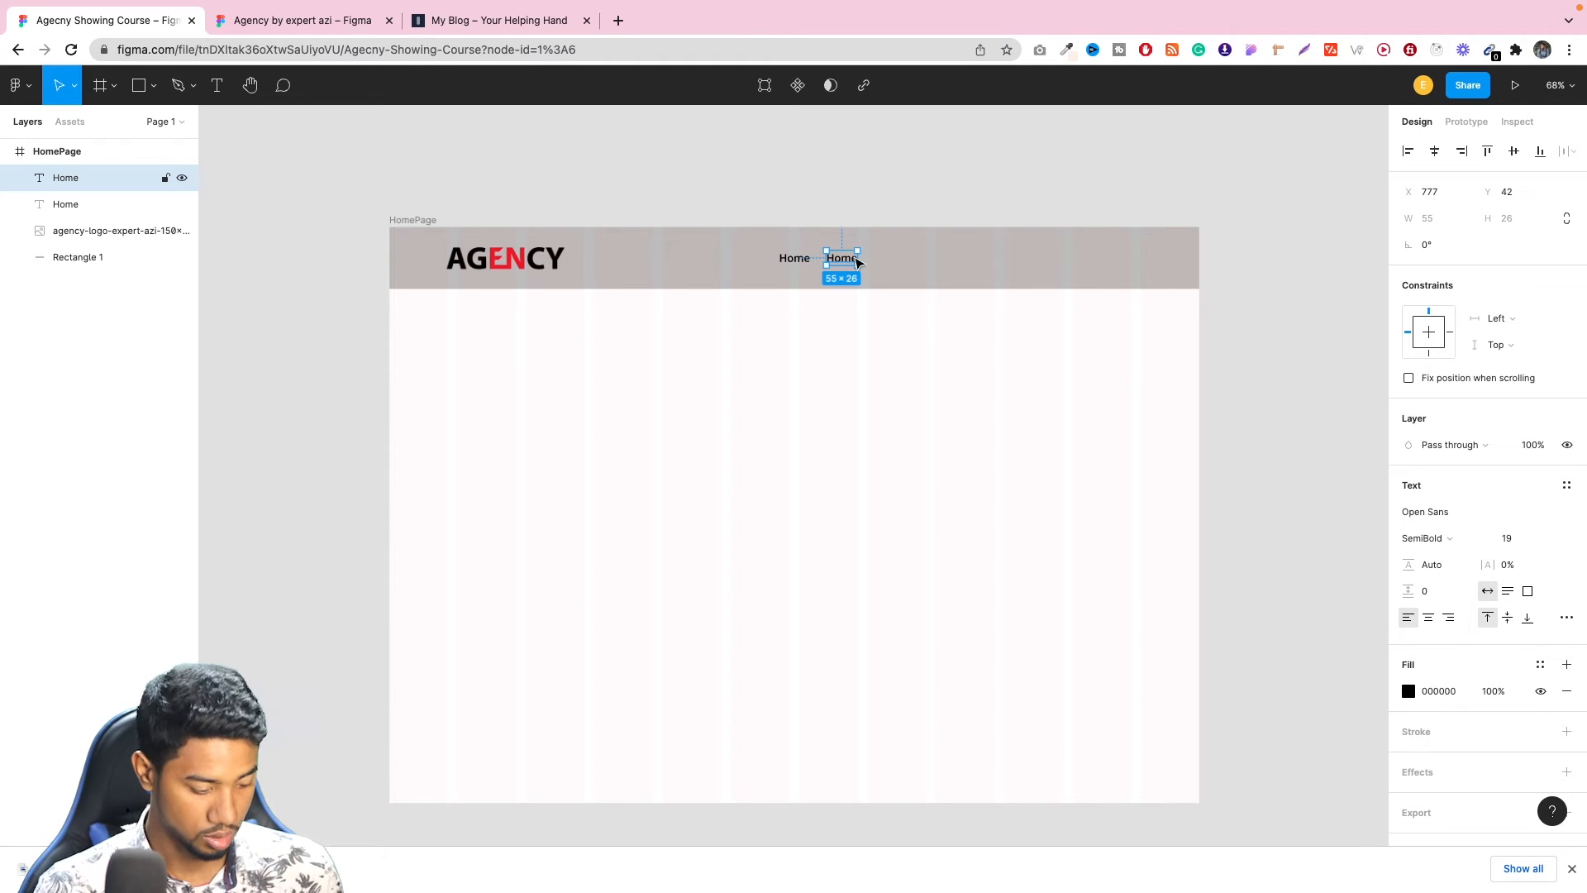
key(ctrl+d)
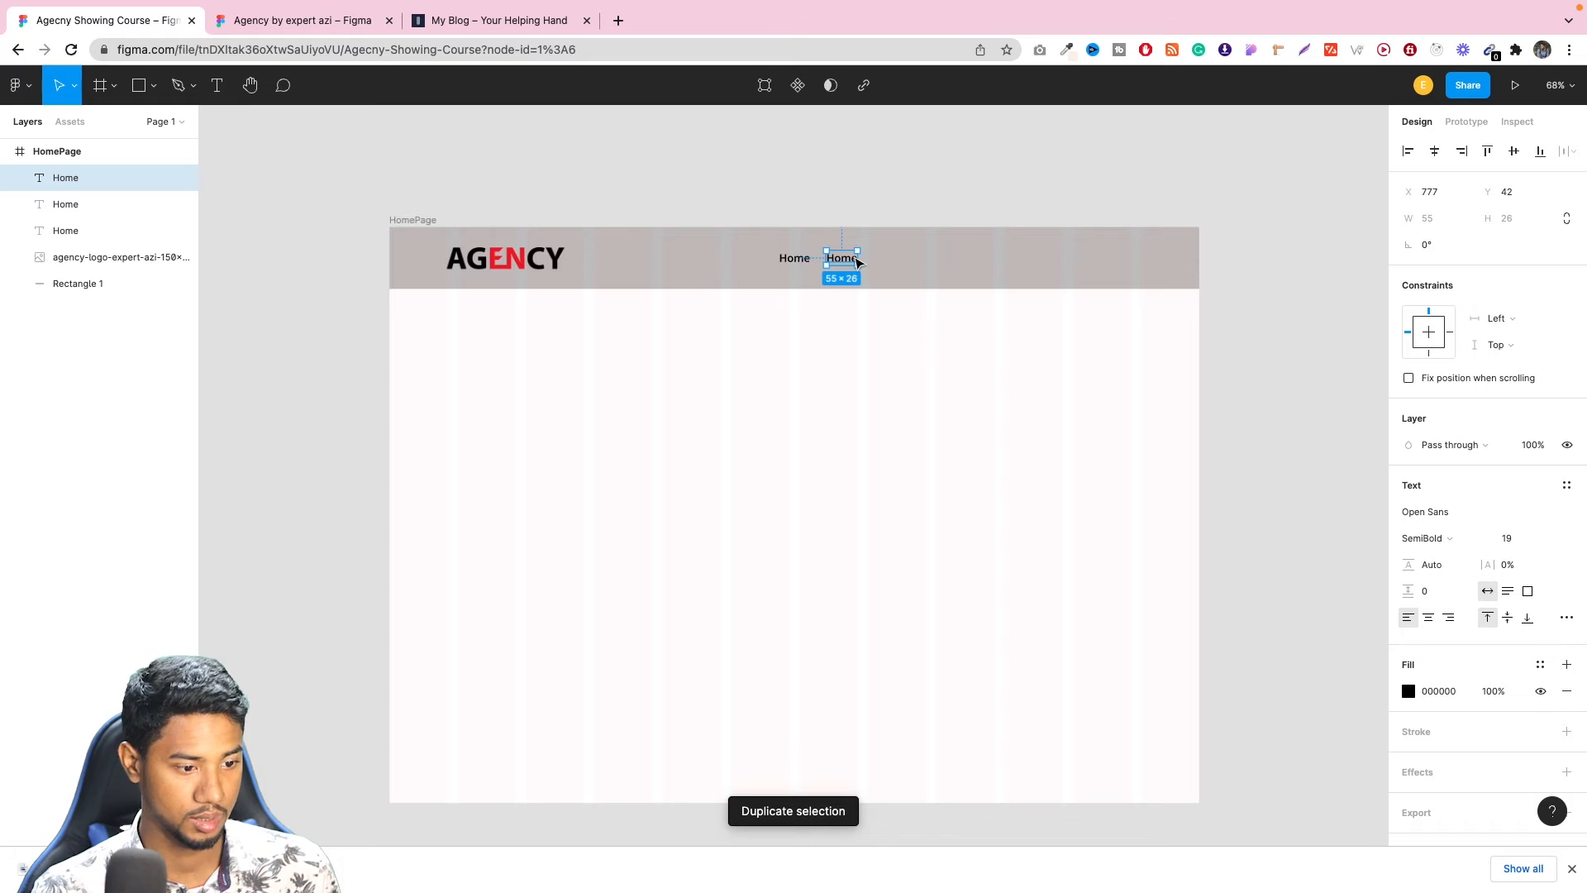
drag(843, 259, 897, 263)
key(ctrl+z)
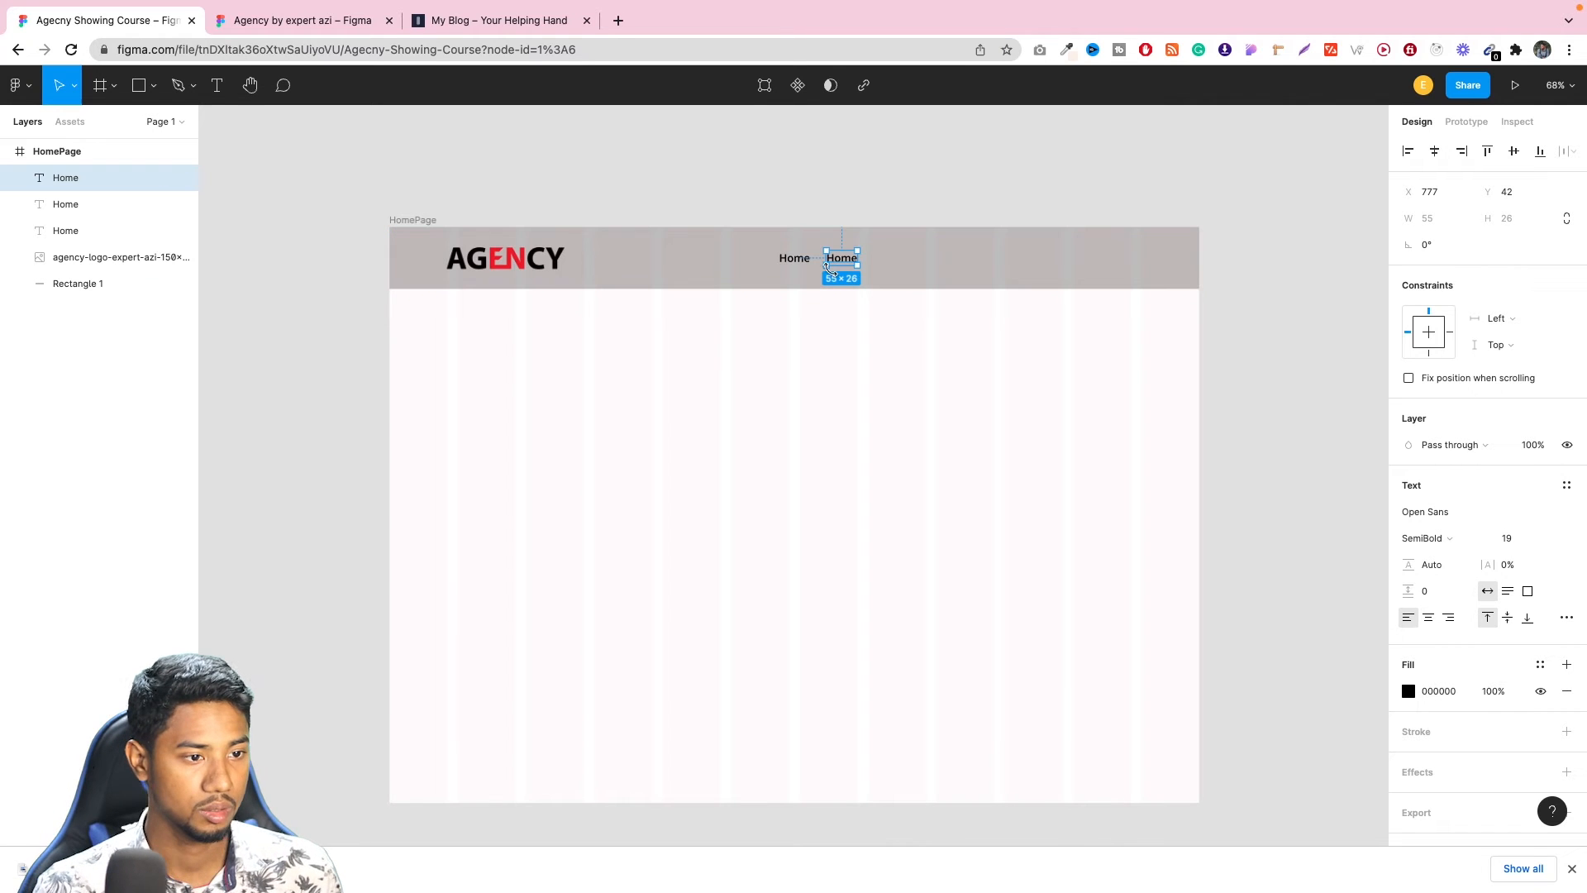
drag(847, 263, 1036, 266)
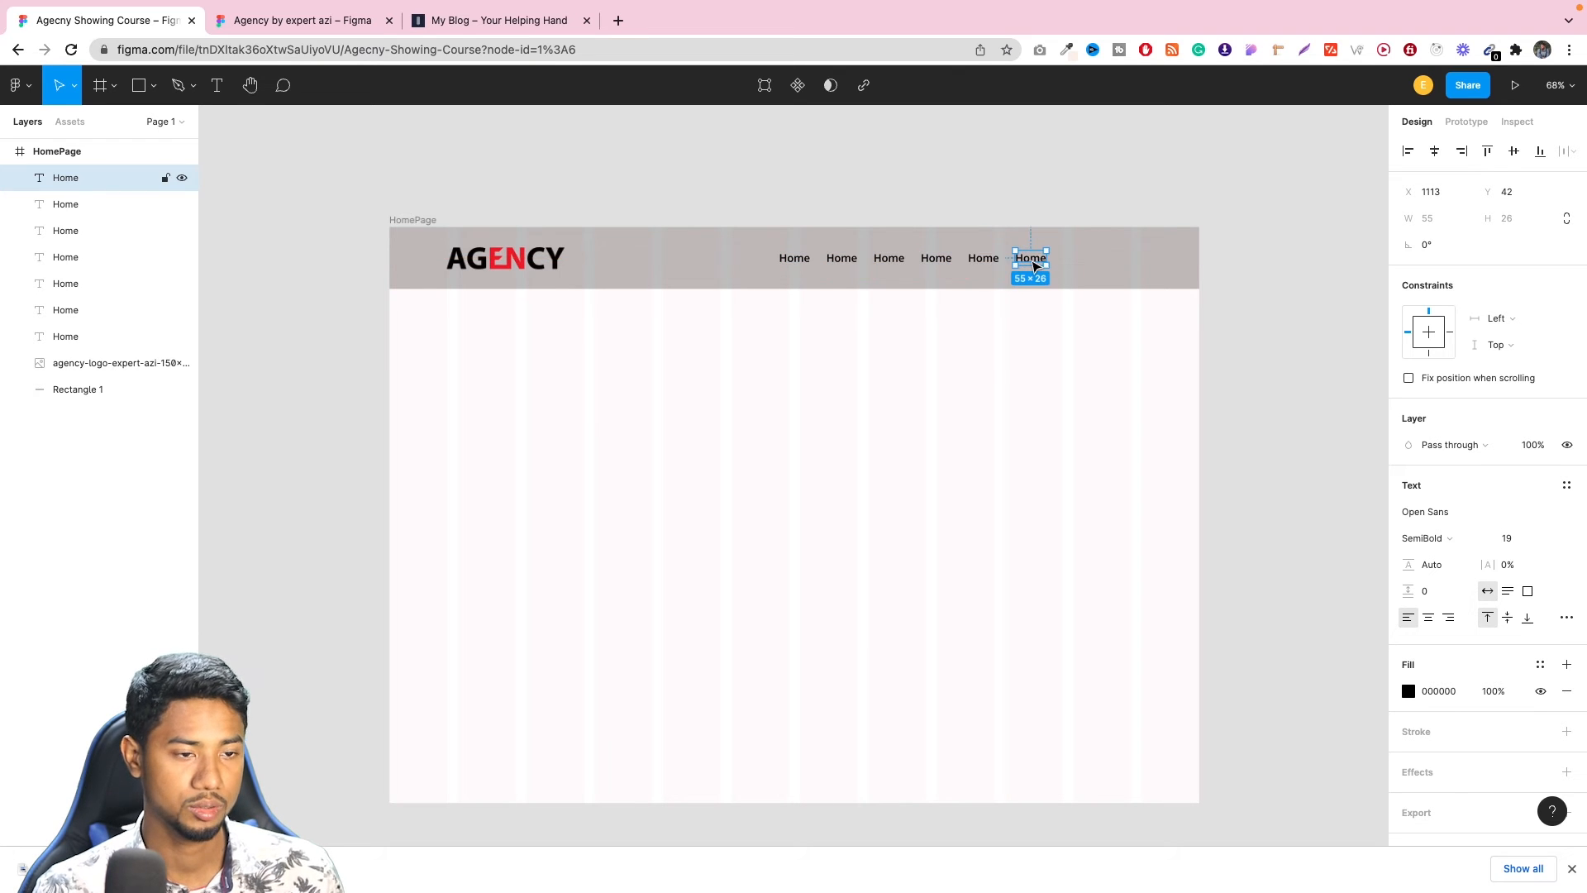
Try changing the second Home text to Blog, following the reference design's header menu, and undo that edit.
click(264, 25)
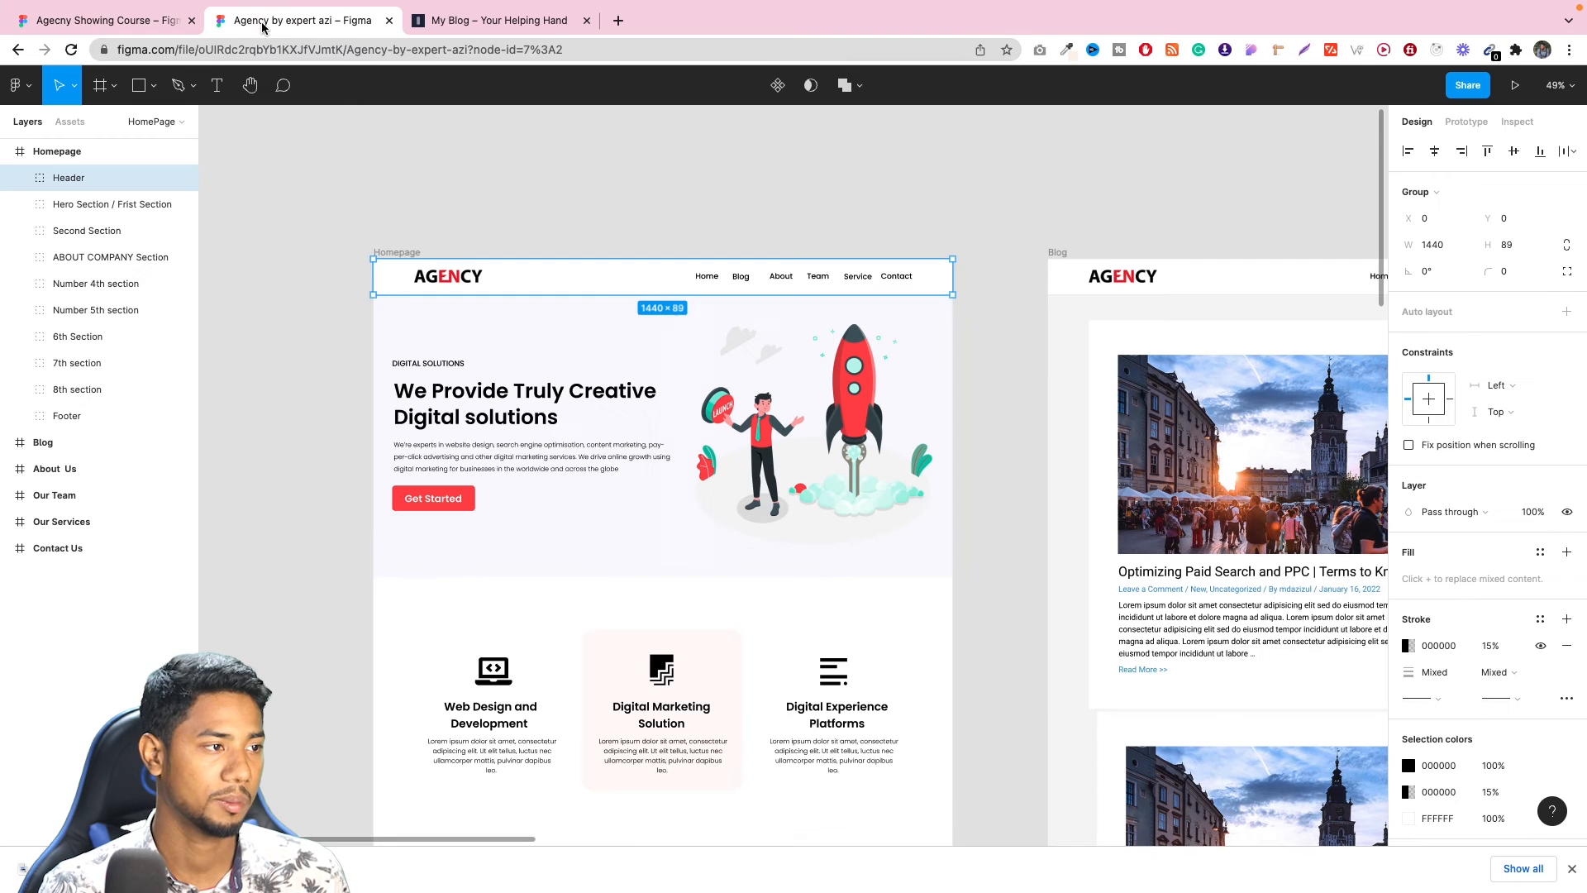
click(162, 23)
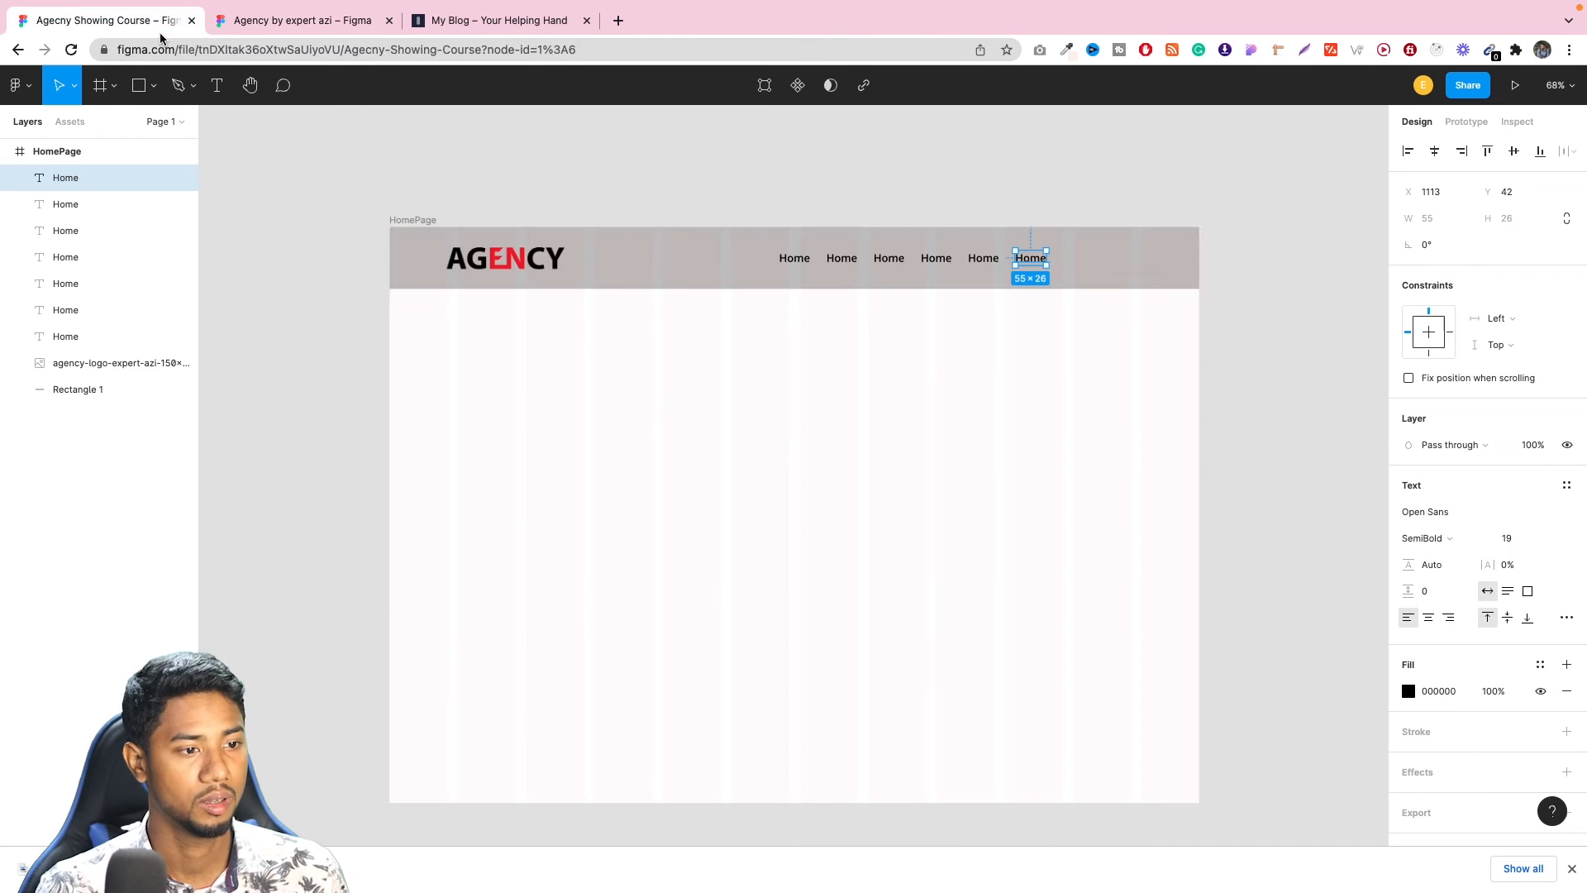
double_click(842, 258)
text(Blog)
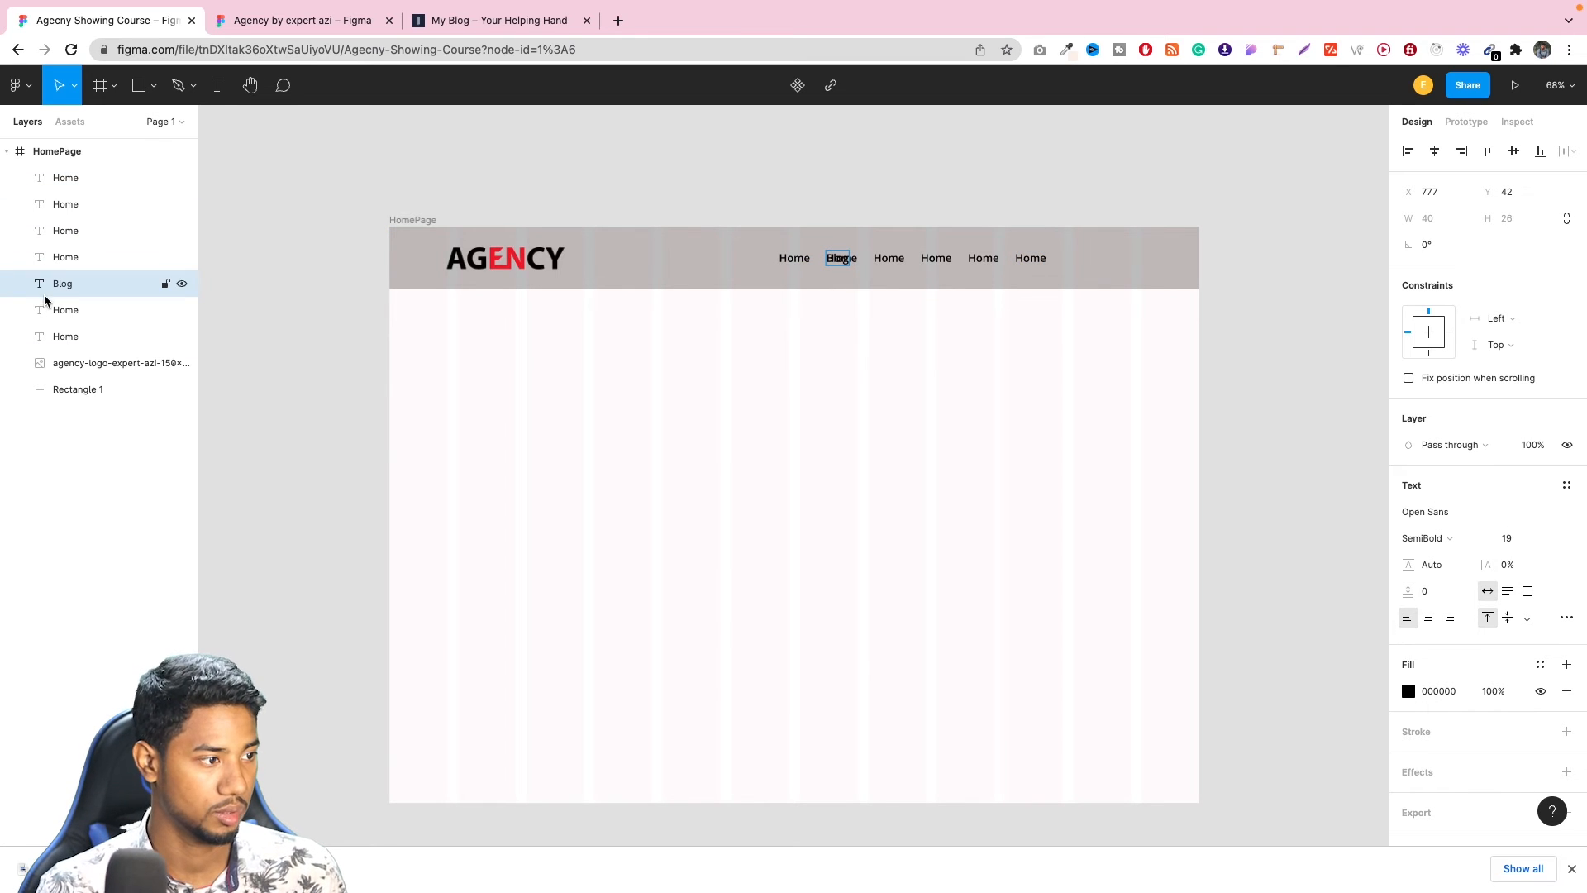
click(182, 285)
click(182, 285)
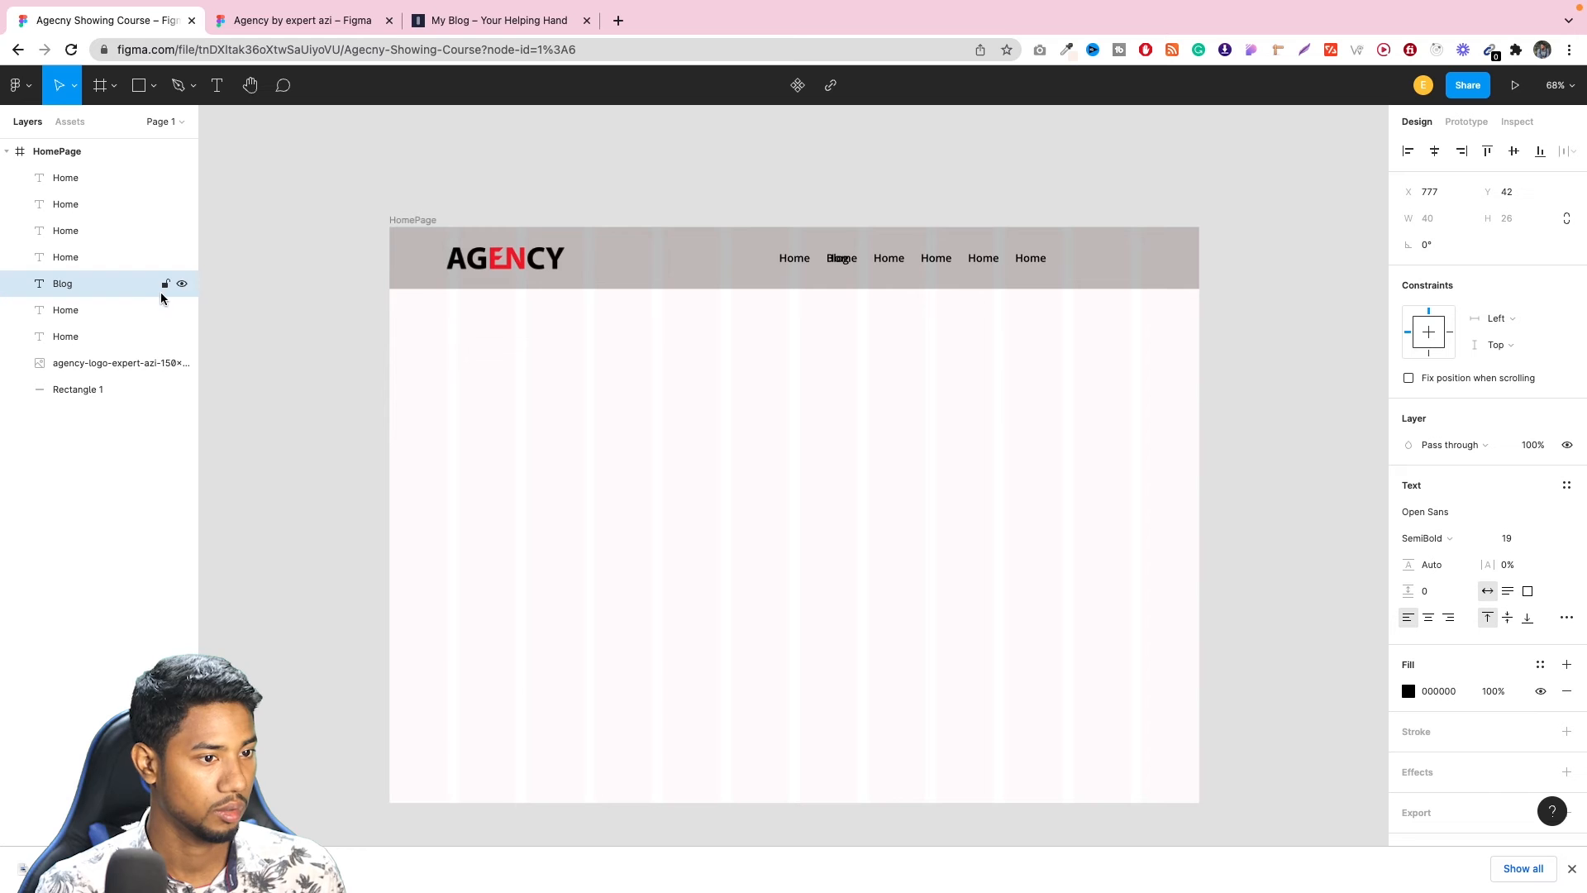
click(143, 311)
click(137, 293)
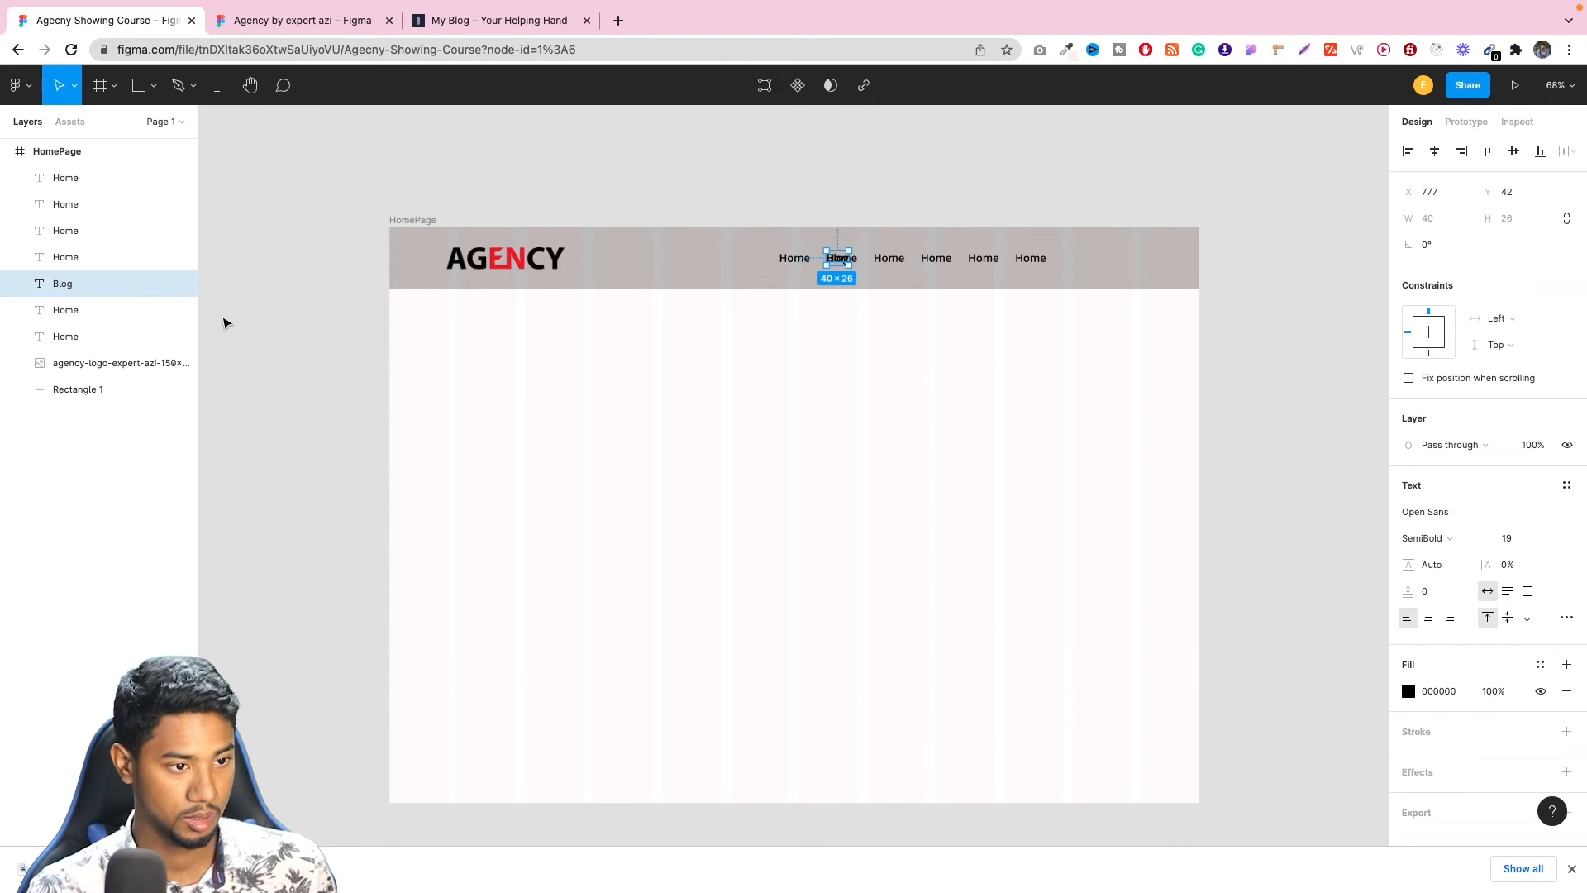
key(Tab)
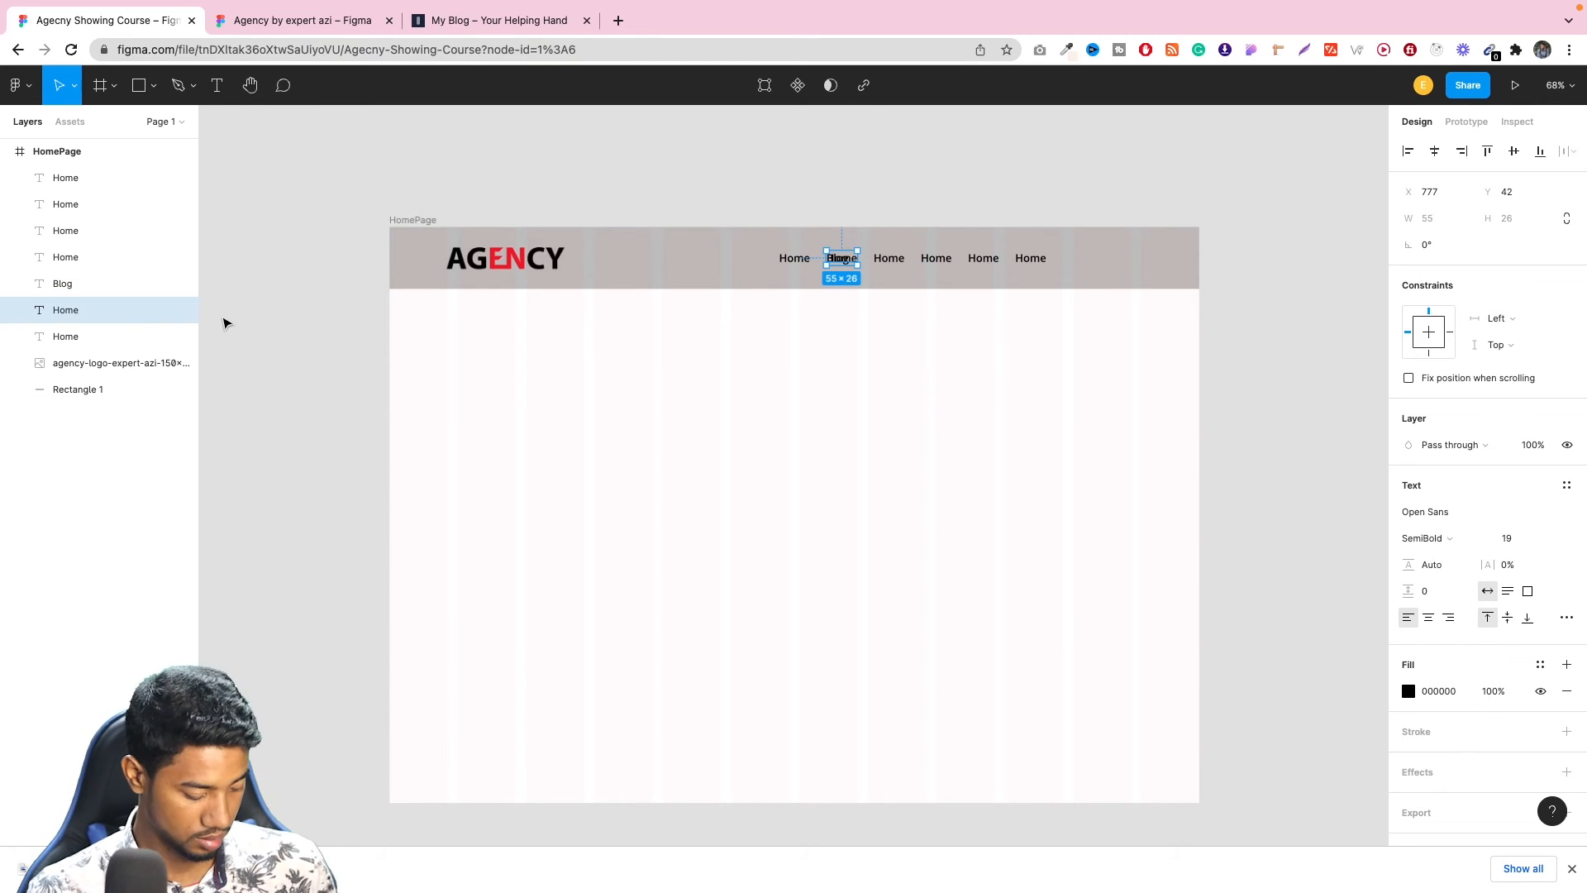
key(super+z)
key(super+z)
key(super+z)
key(super+z)
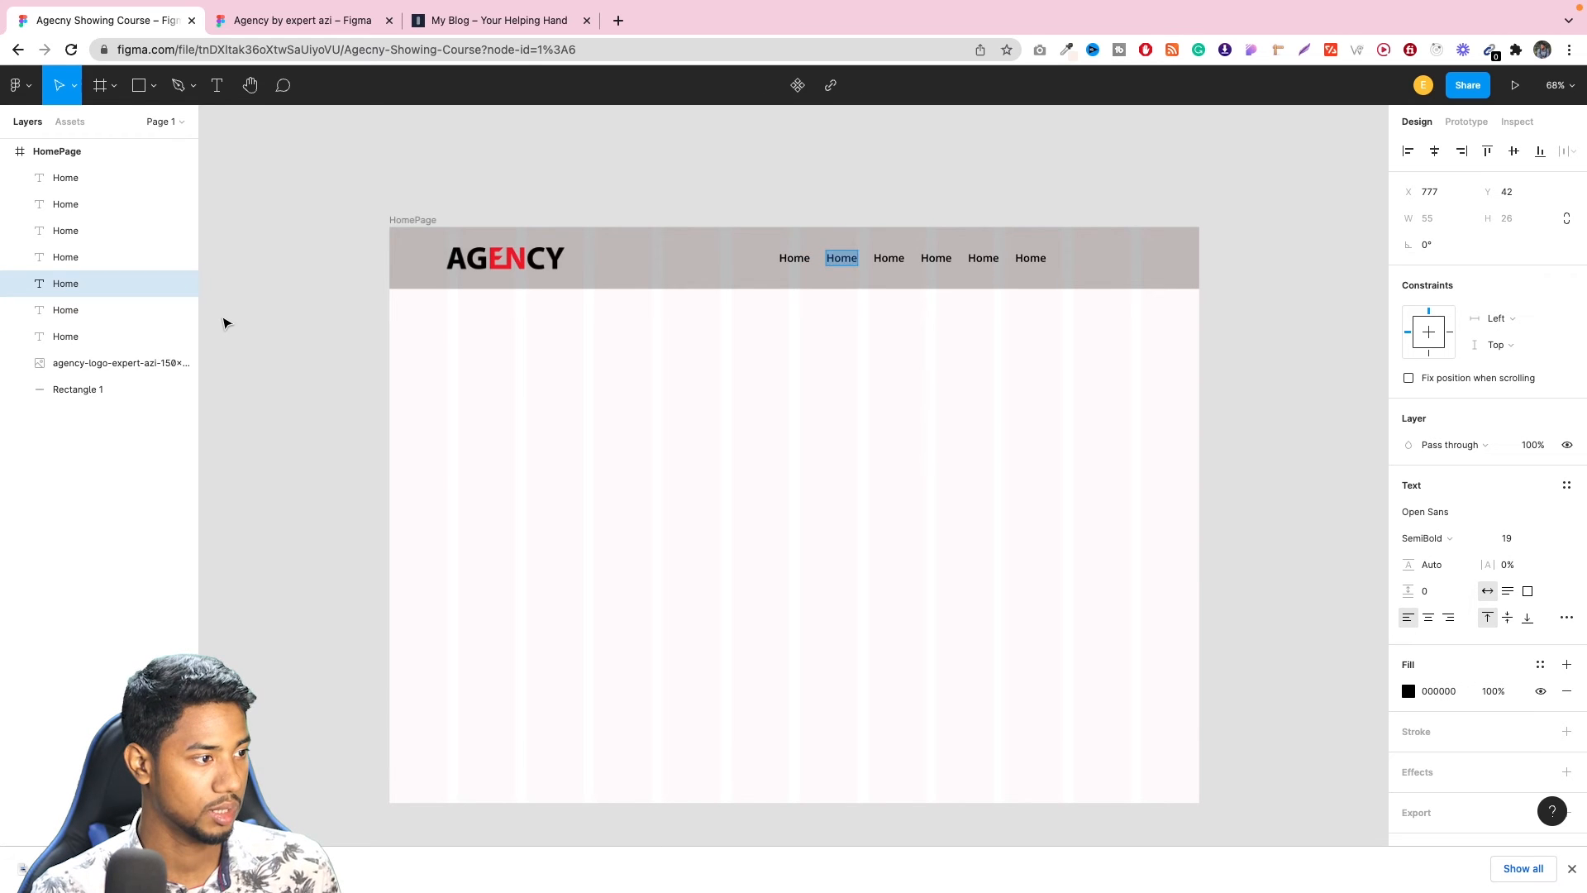
key(Escape)
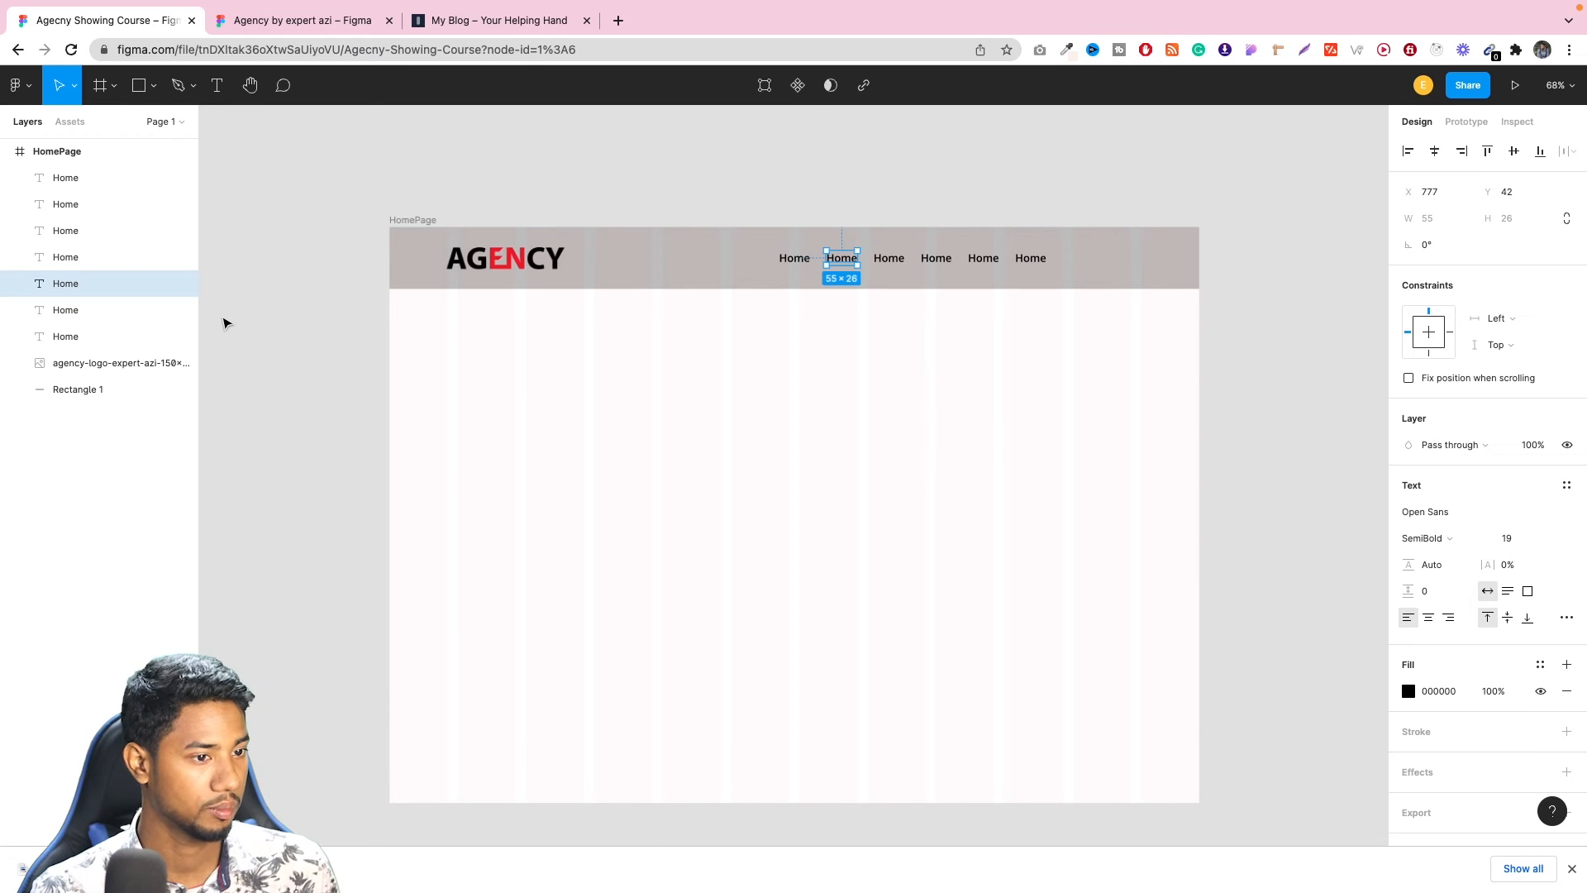
Delete the extra Home text stacked on the second navigation item.
double_click(839, 257)
text(g)
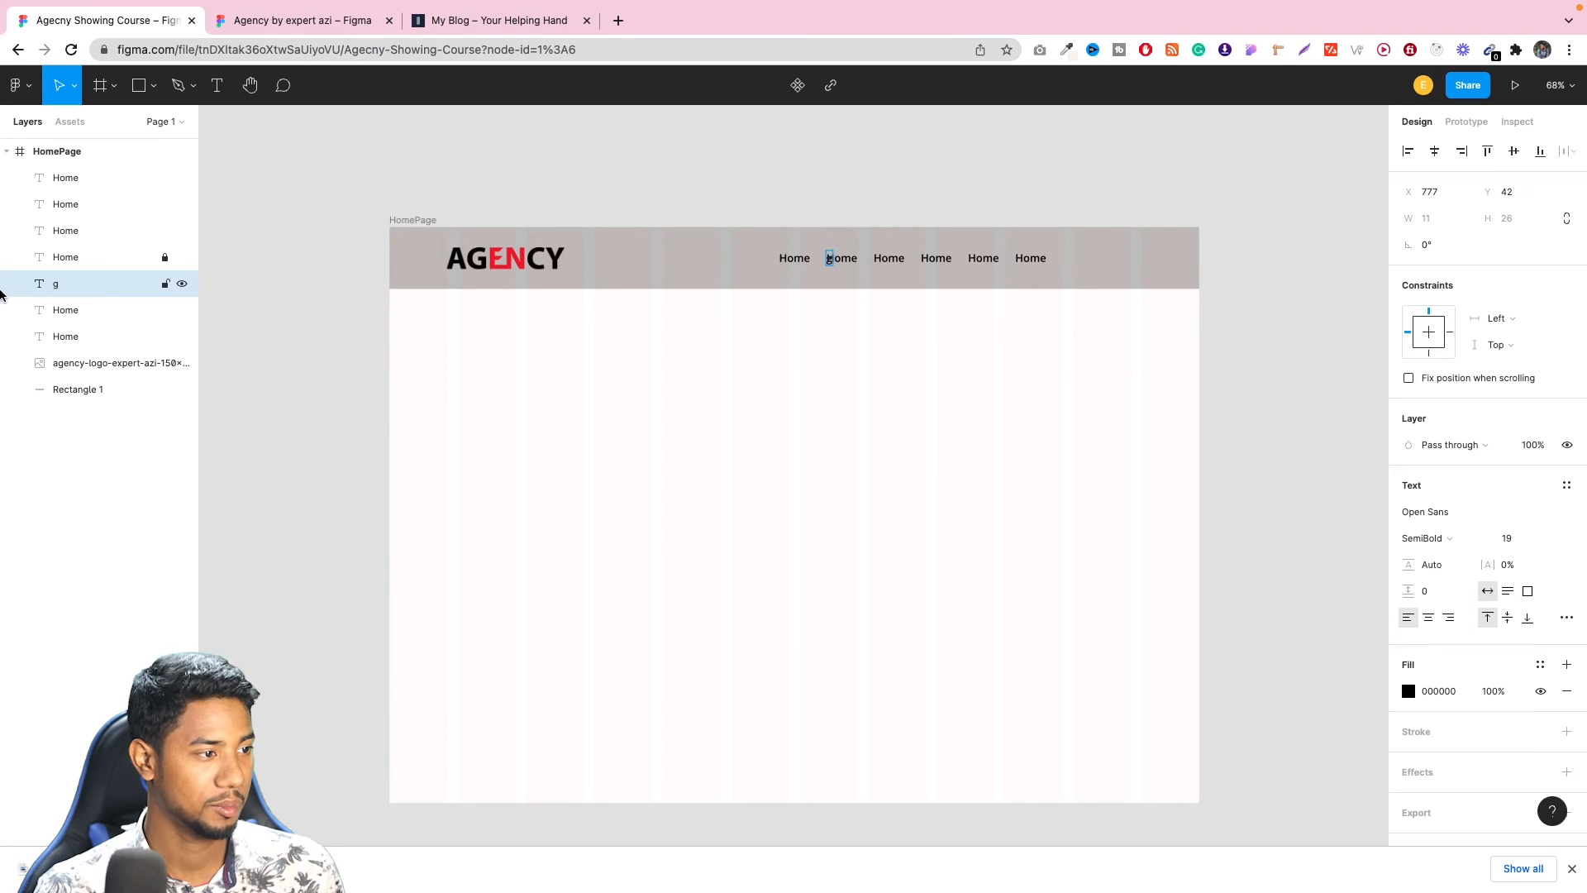
click(183, 257)
click(182, 258)
key(Escape)
key(Delete)
Change the second navigation text from Home to Blog.
click(131, 179)
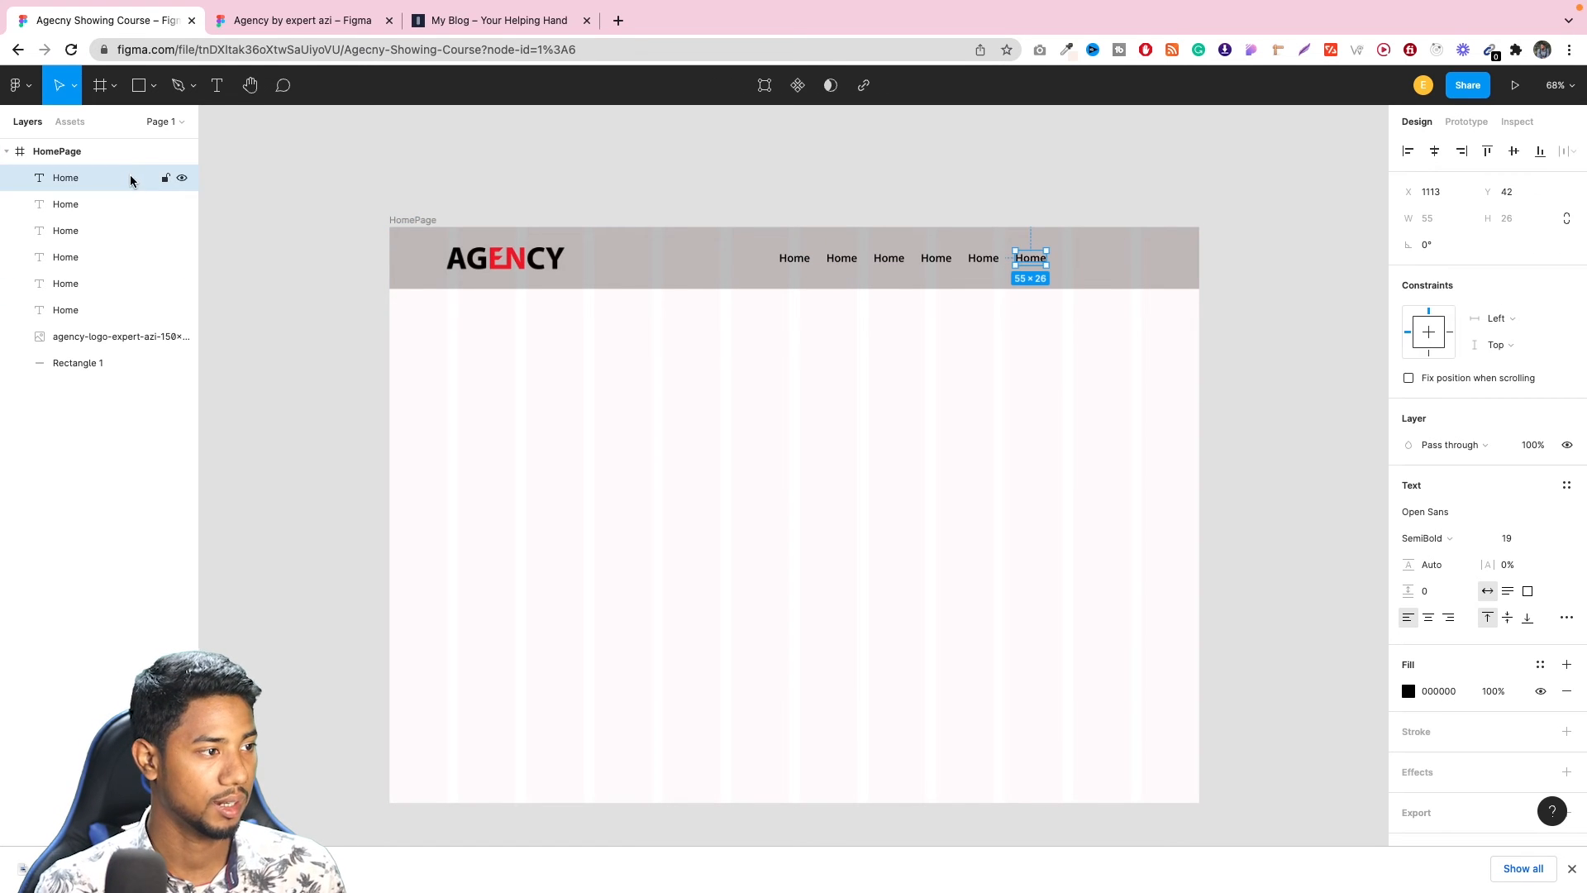
click(129, 203)
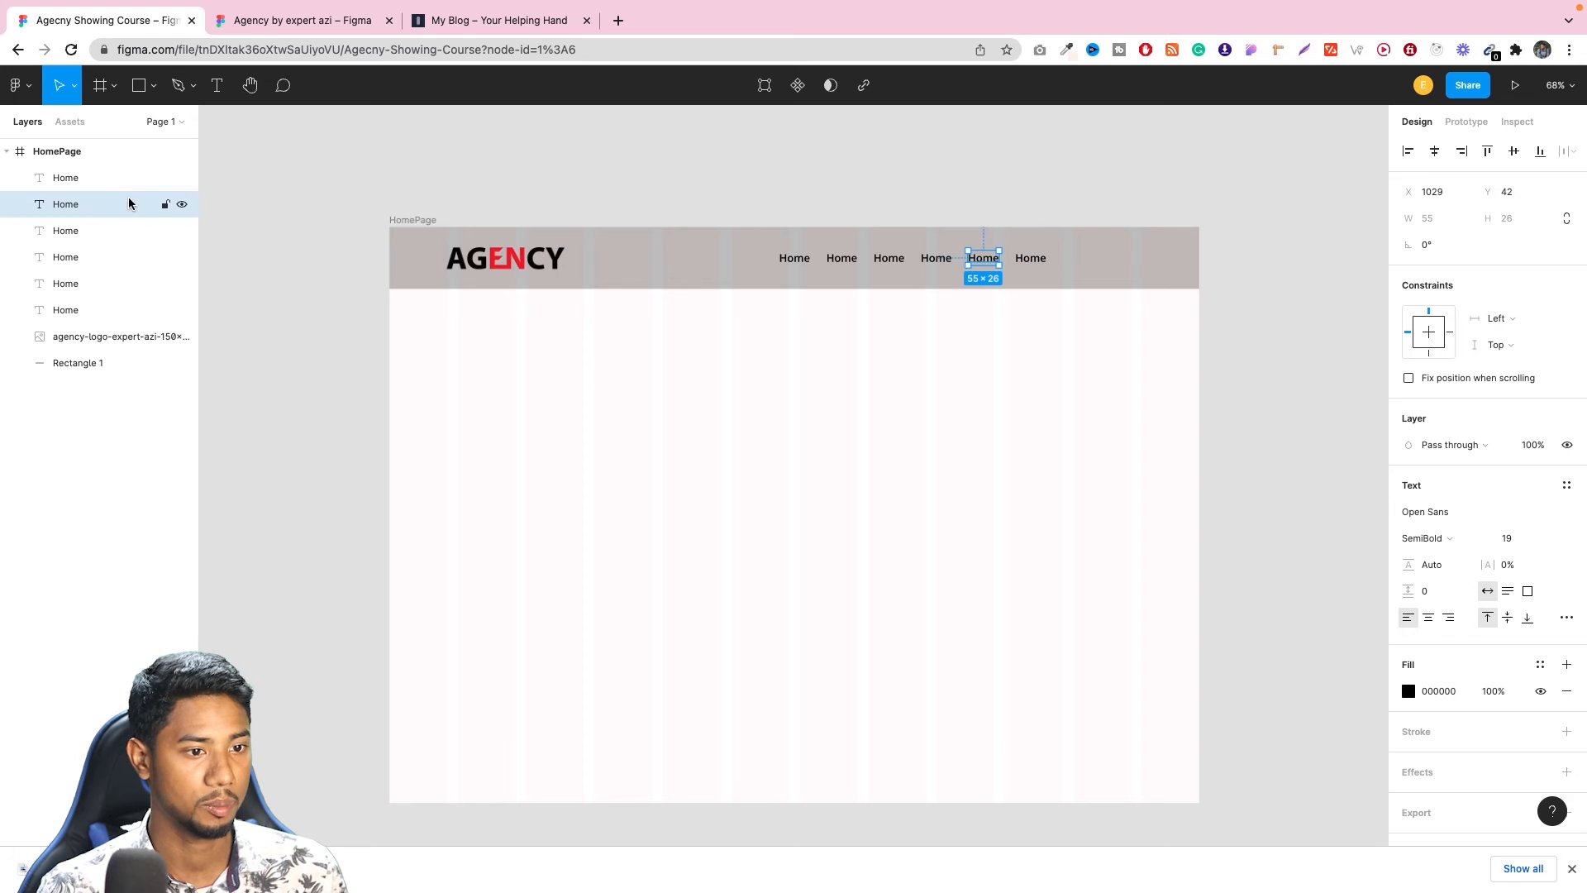
click(106, 231)
click(99, 256)
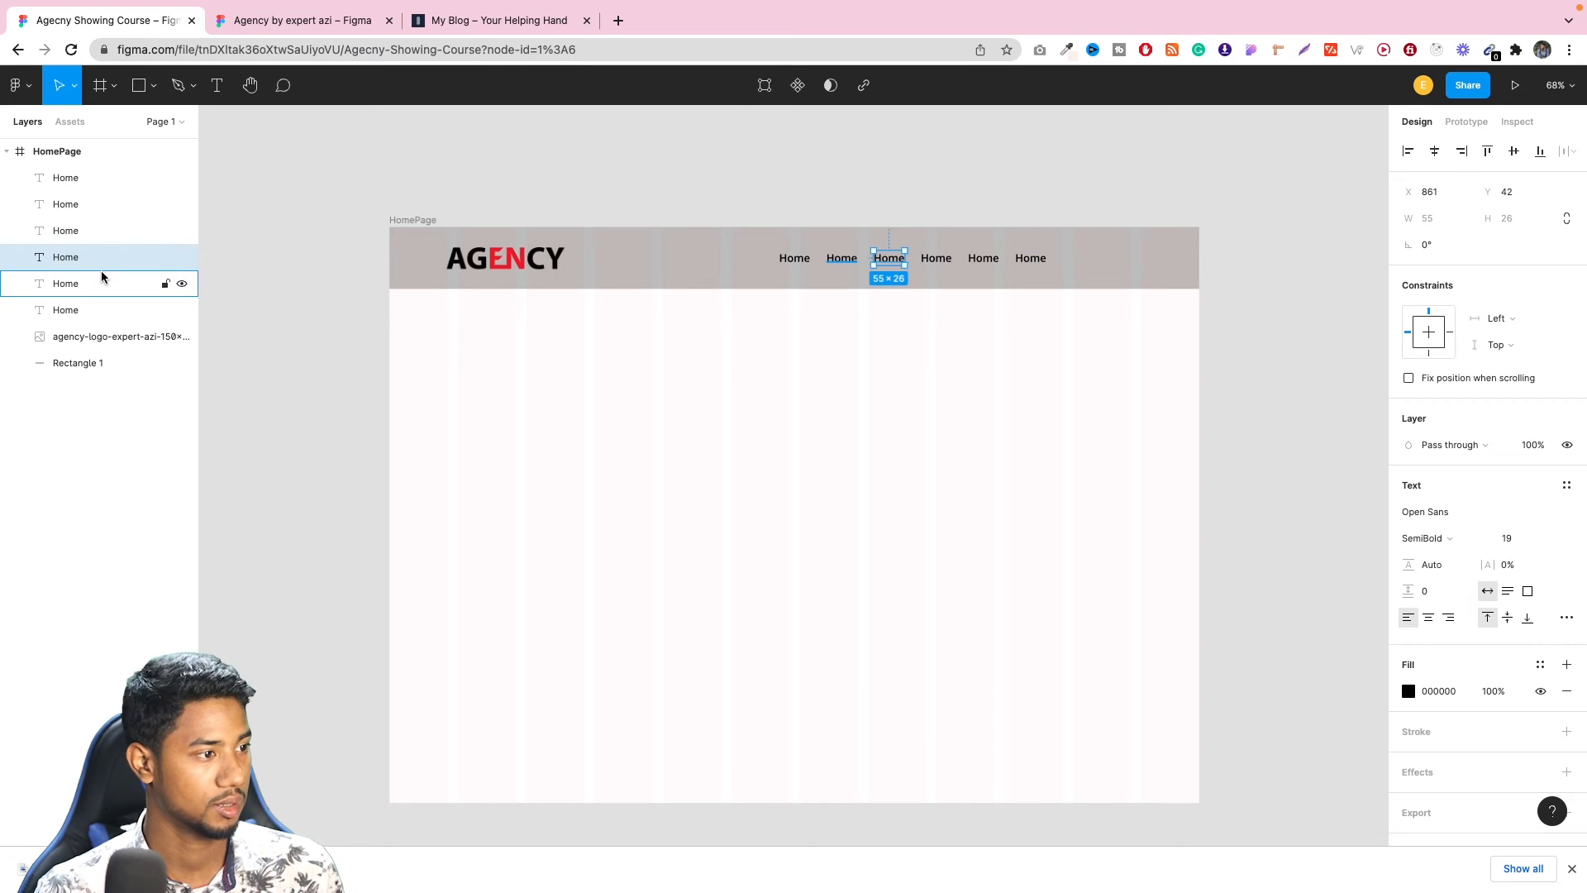
click(100, 278)
double_click(92, 283)
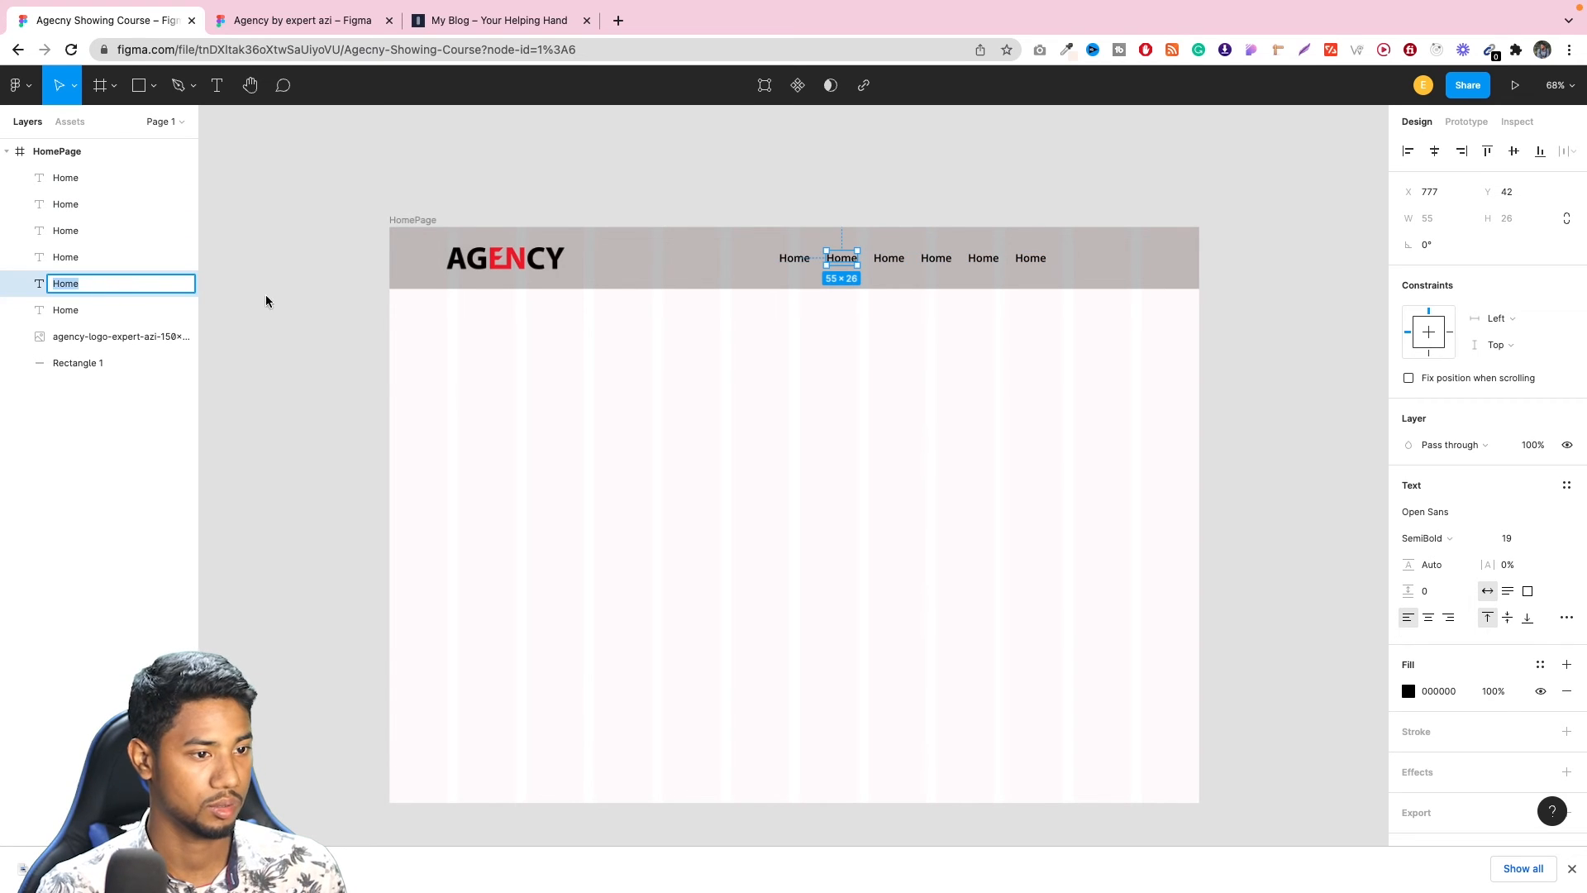
double_click(841, 259)
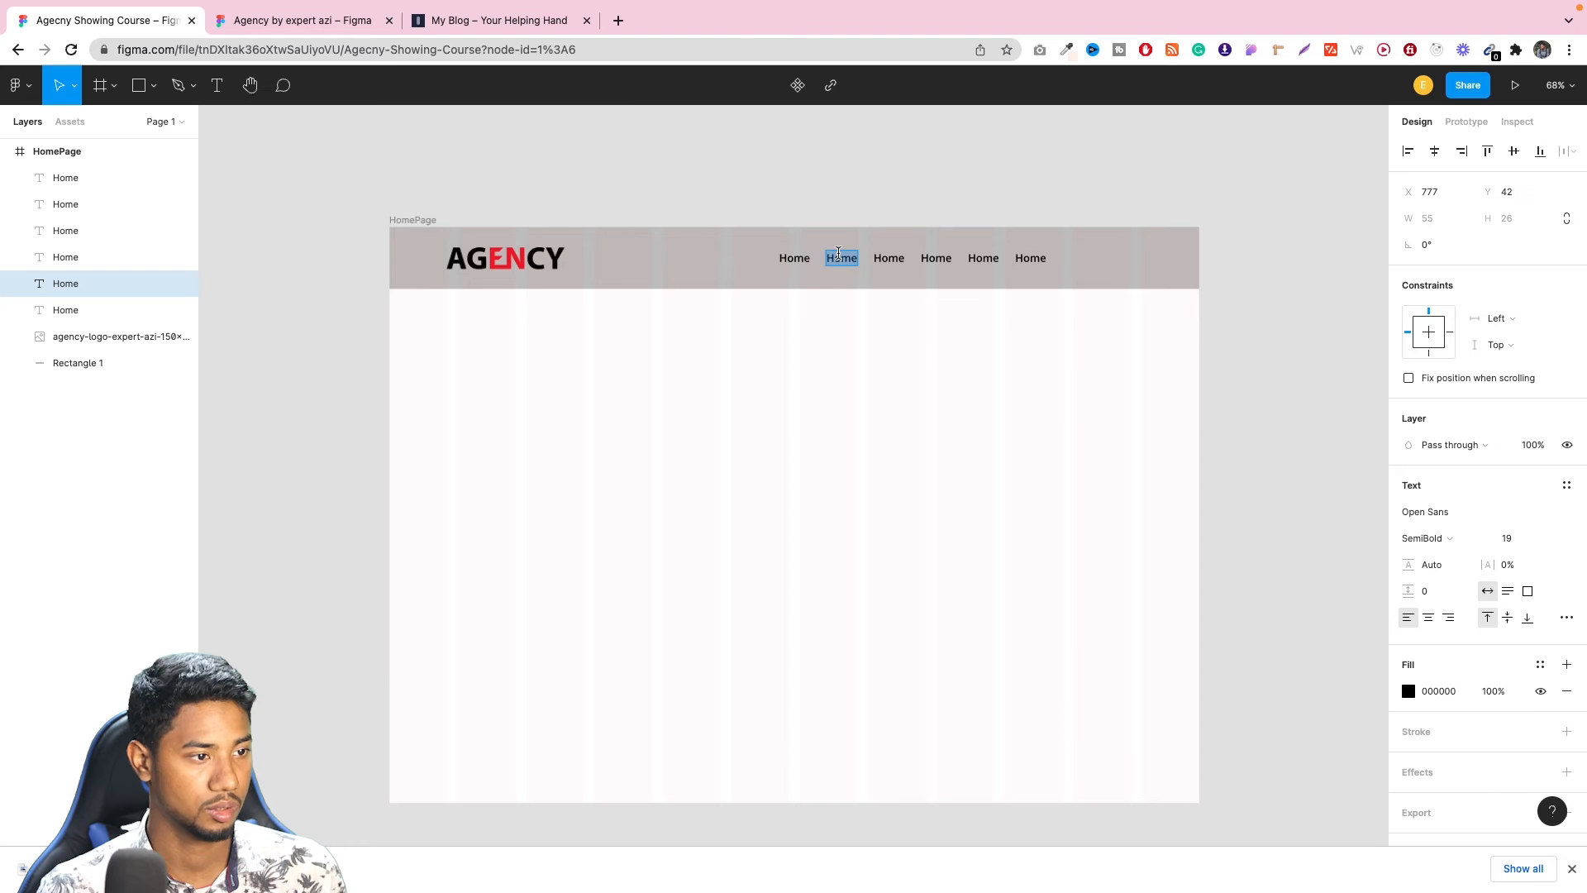
text(H)
key(BackSpace)
text(Blog)
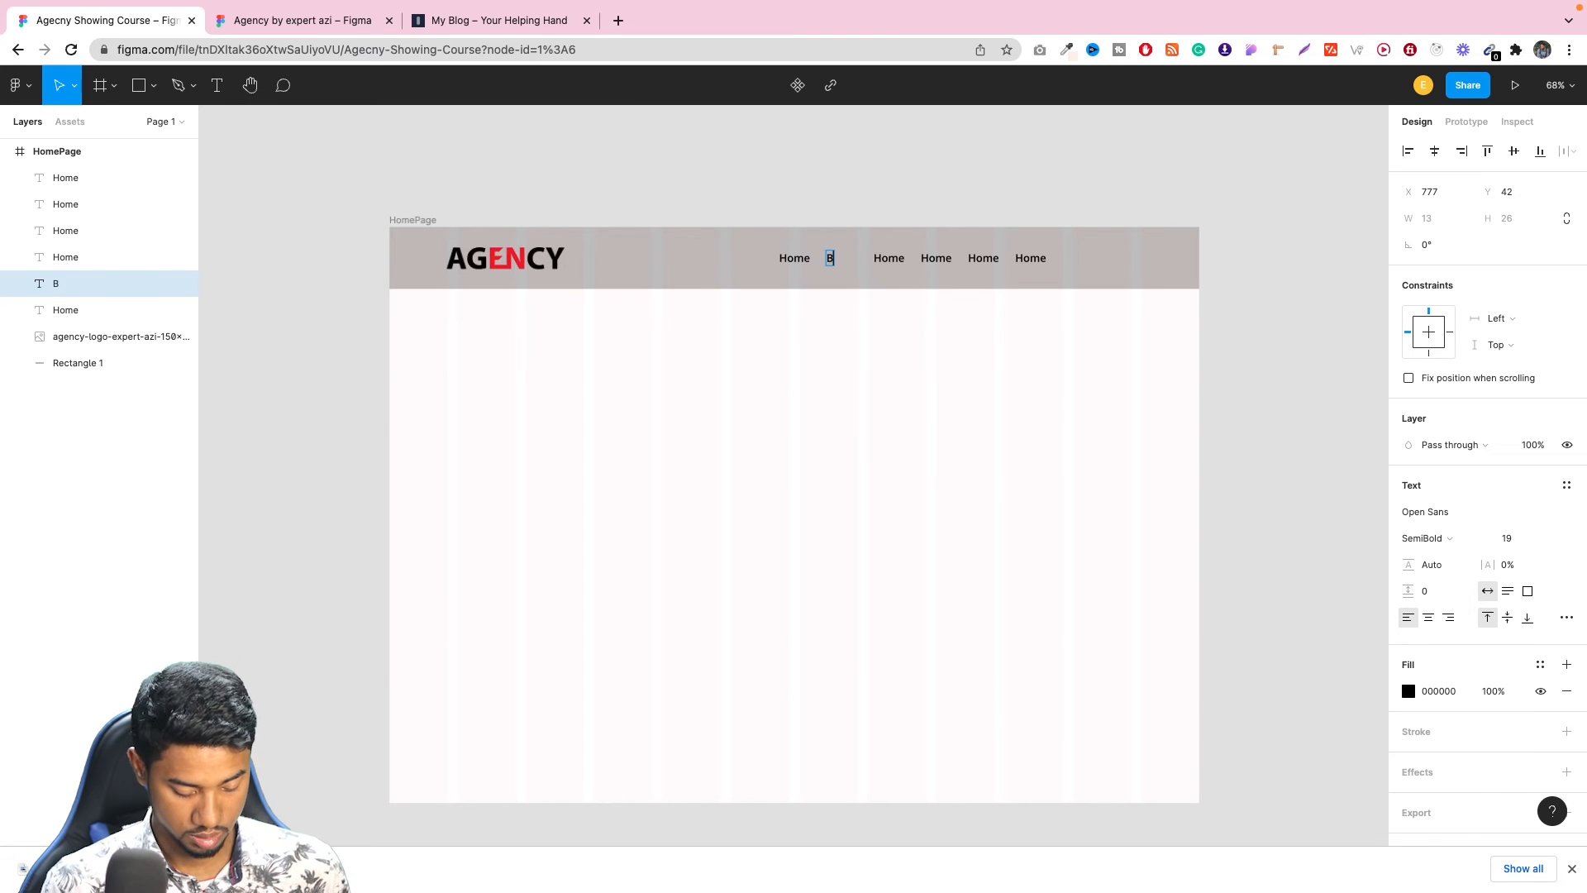
Check the reference design's header menu and change the third navigation text to About.
click(96, 259)
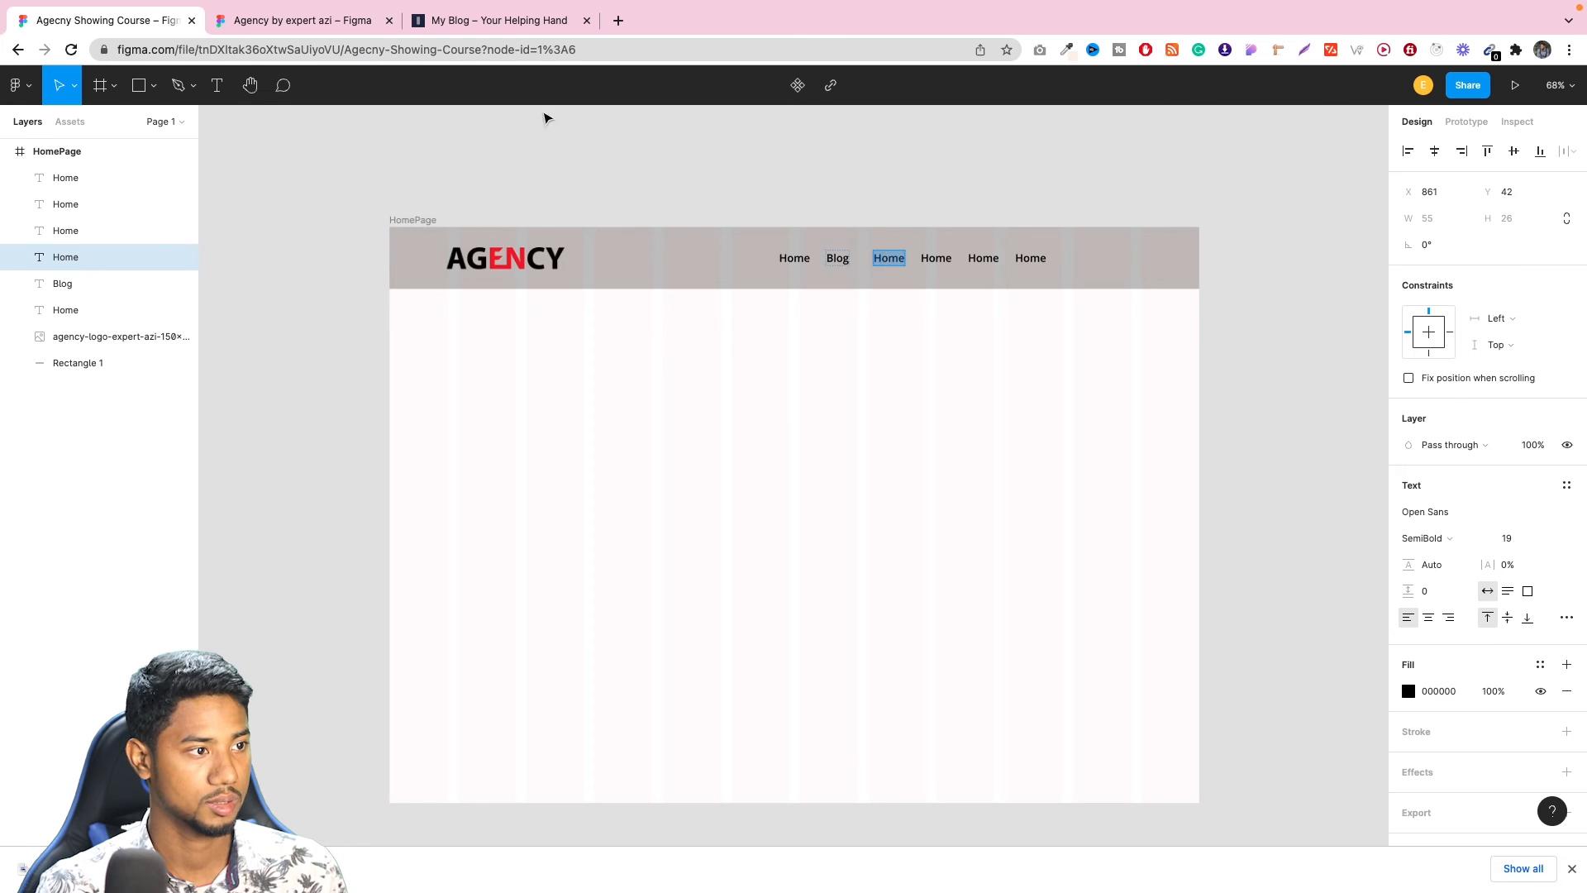
click(294, 64)
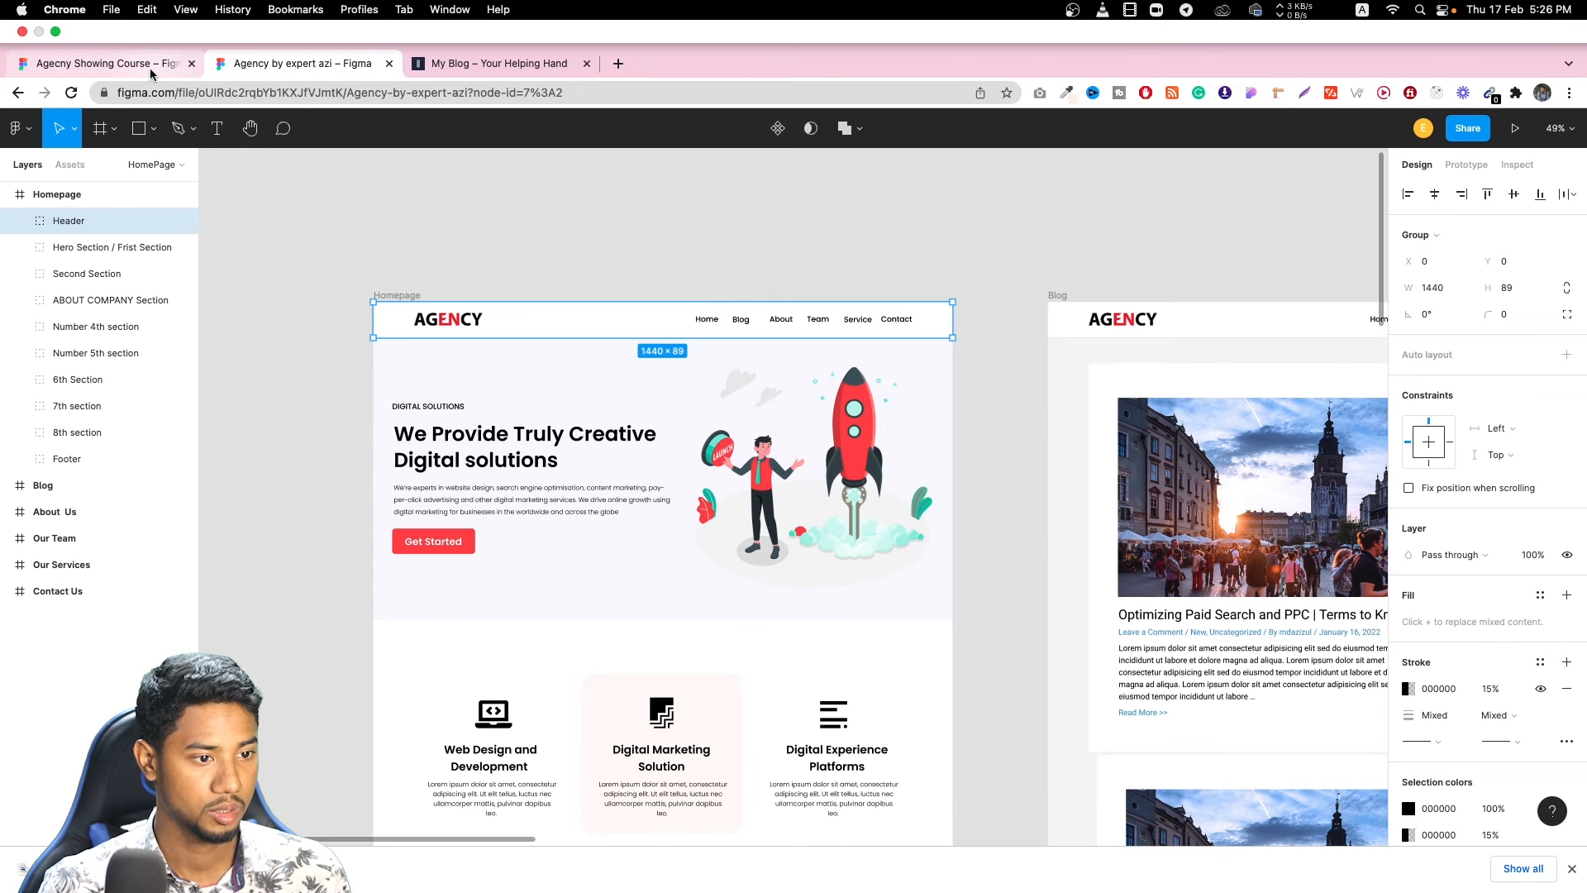
click(151, 73)
text(About)
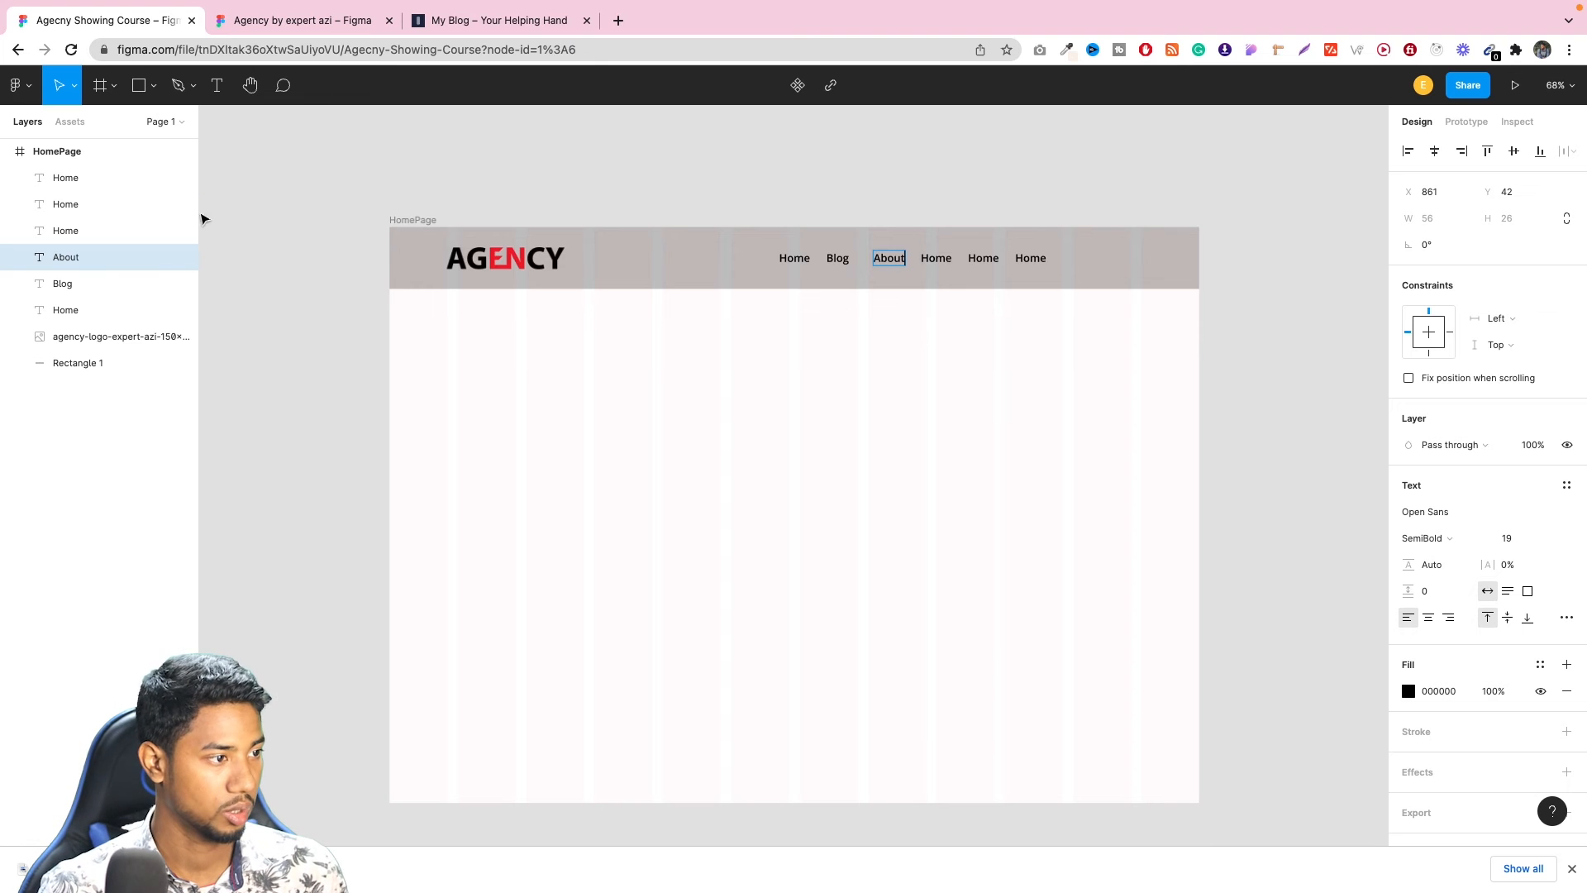
Change the fourth navigation text to Team.
click(100, 234)
double_click(936, 260)
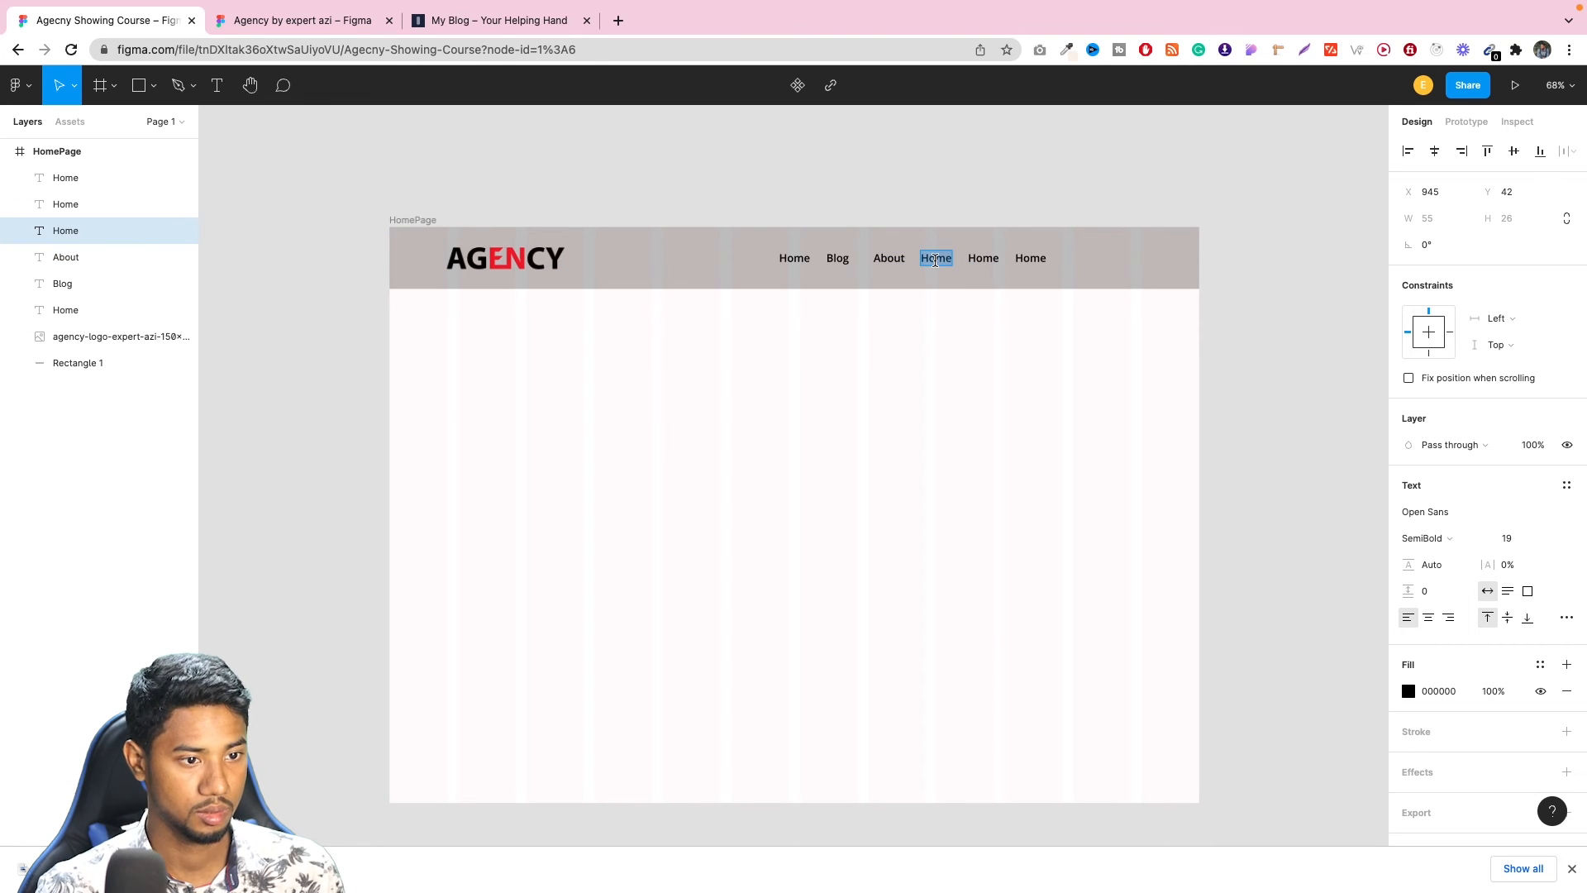
text(Team)
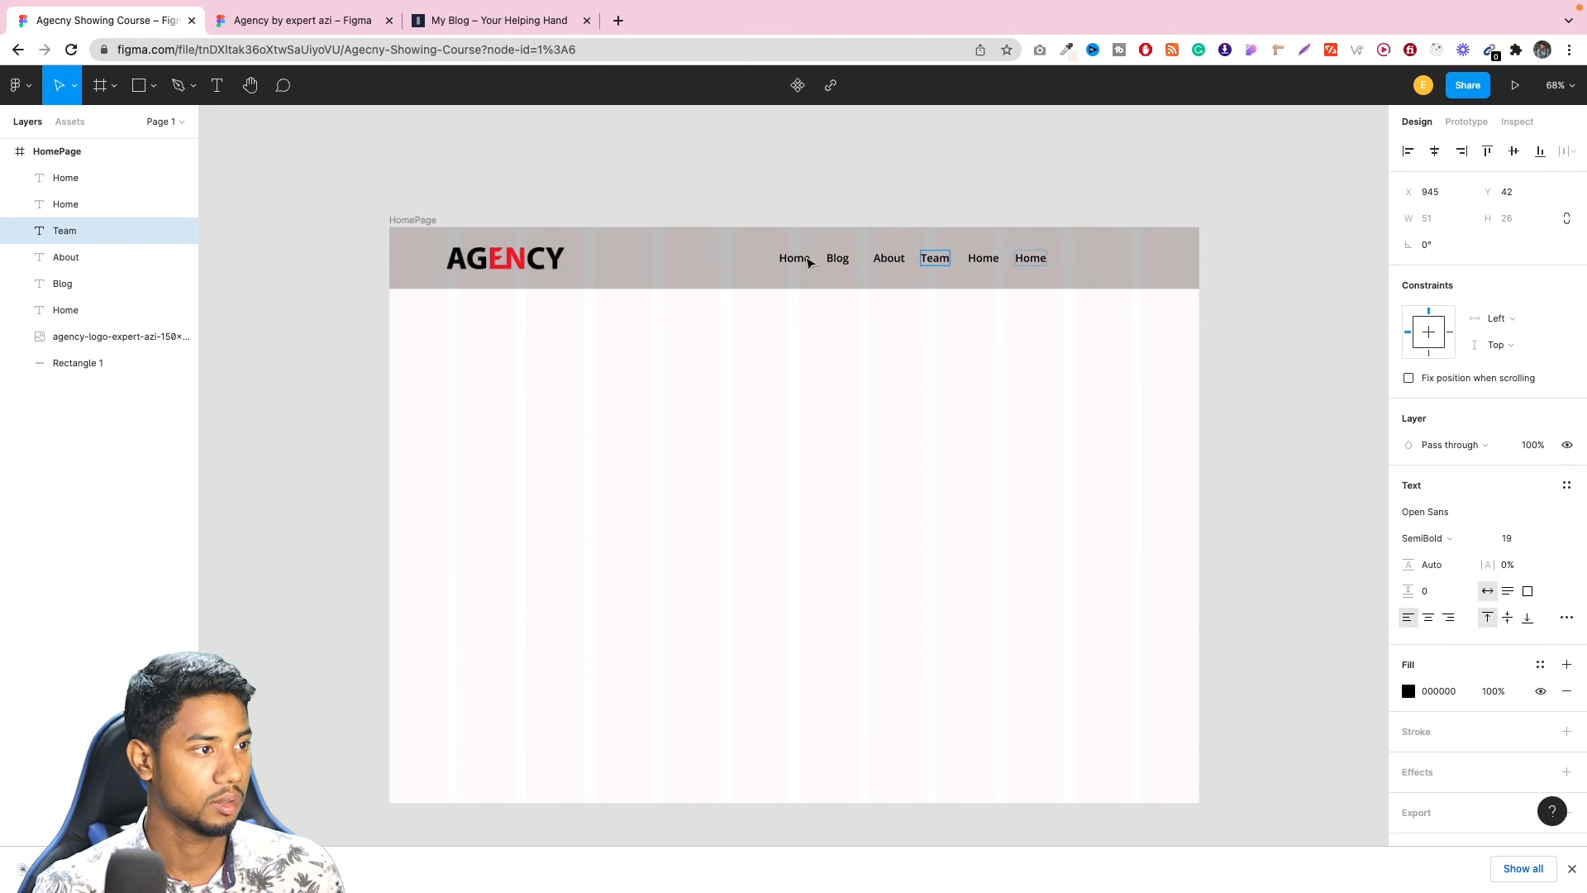
Check the reference header menu again and change the fifth navigation text to Service.
click(352, 30)
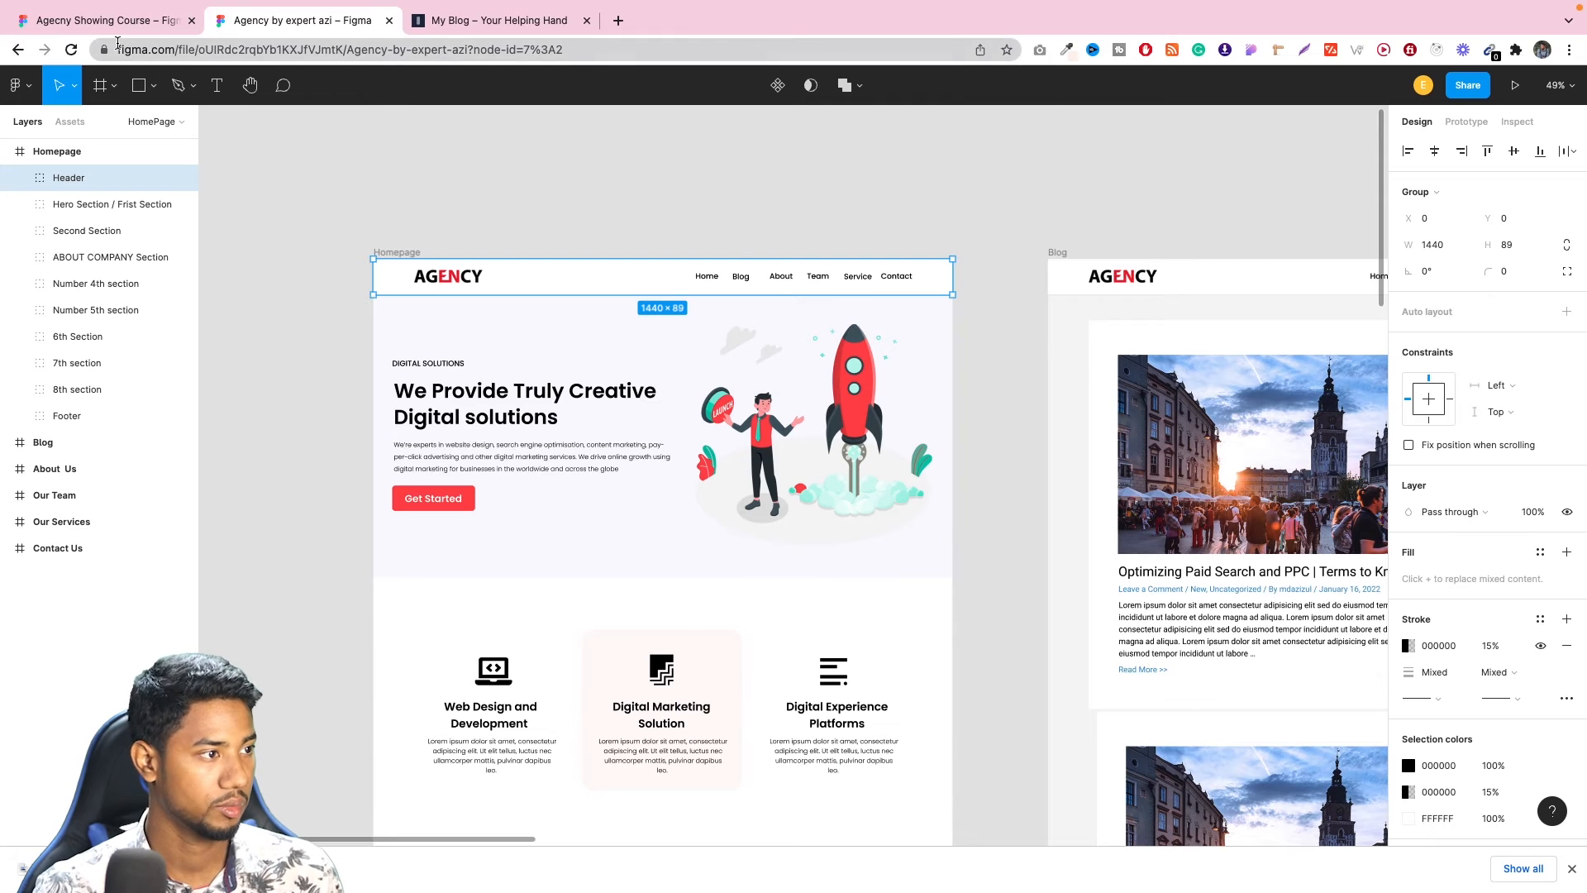
click(100, 20)
click(52, 213)
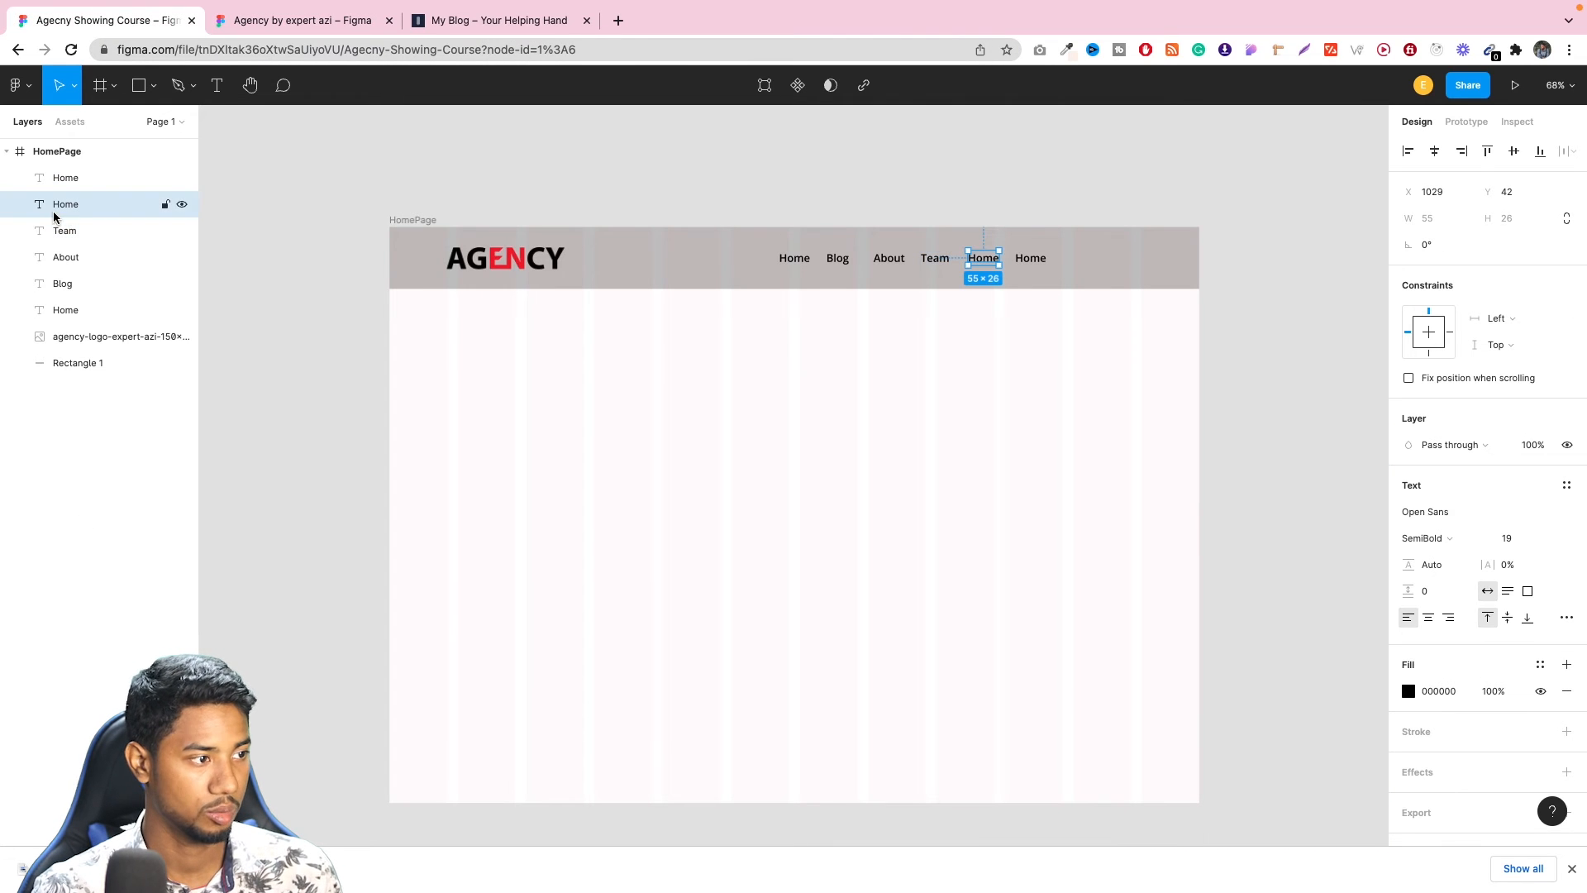
double_click(982, 257)
text(Service)
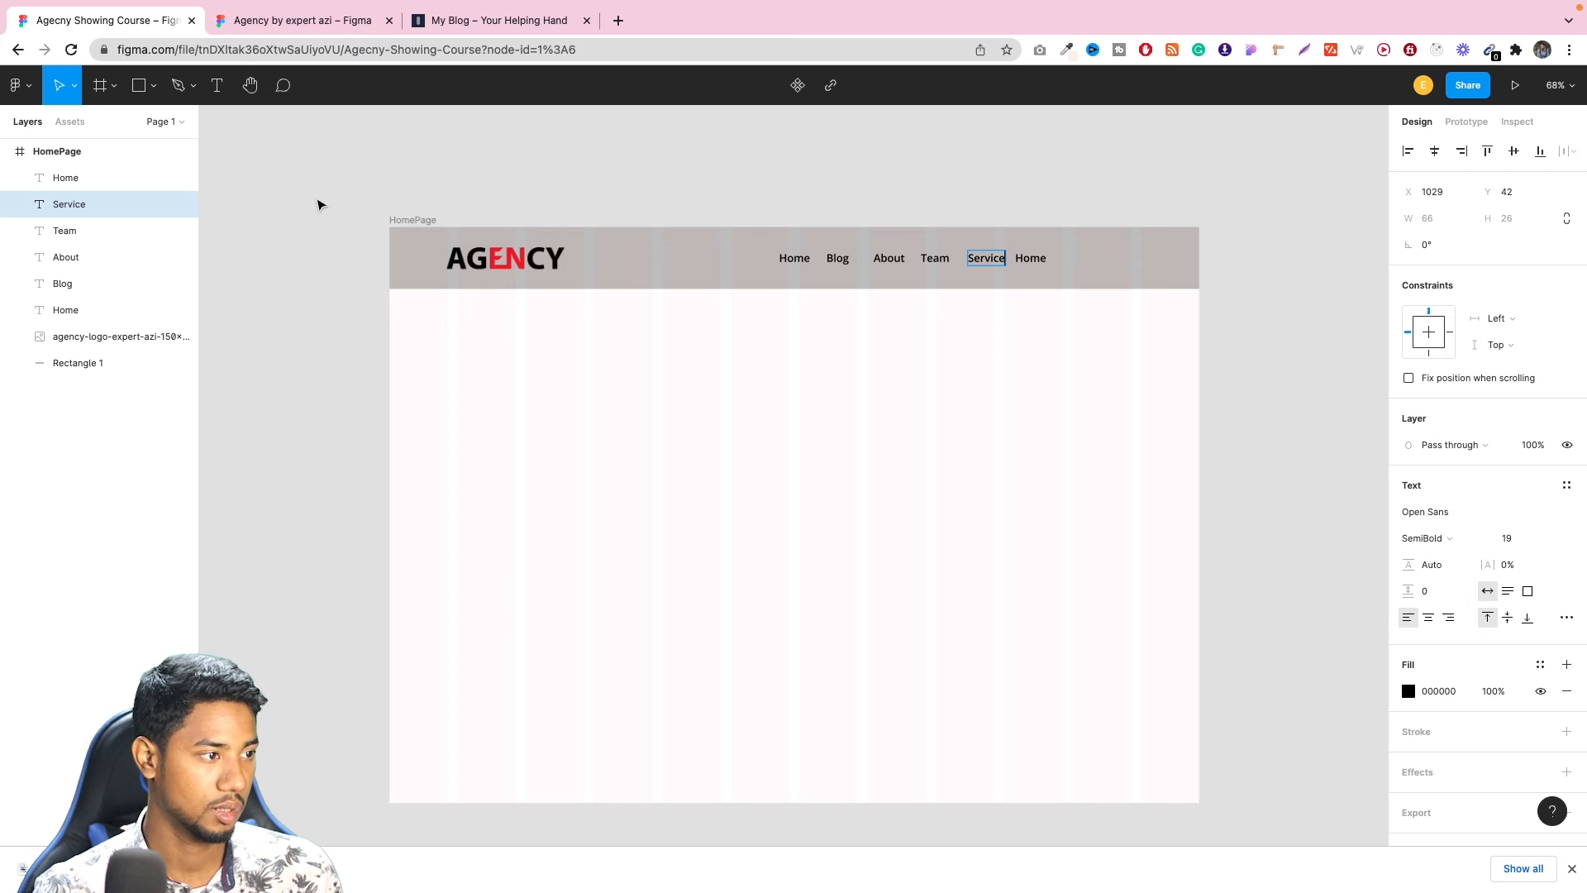
Change the sixth navigation text from Home to Contact.
double_click(96, 179)
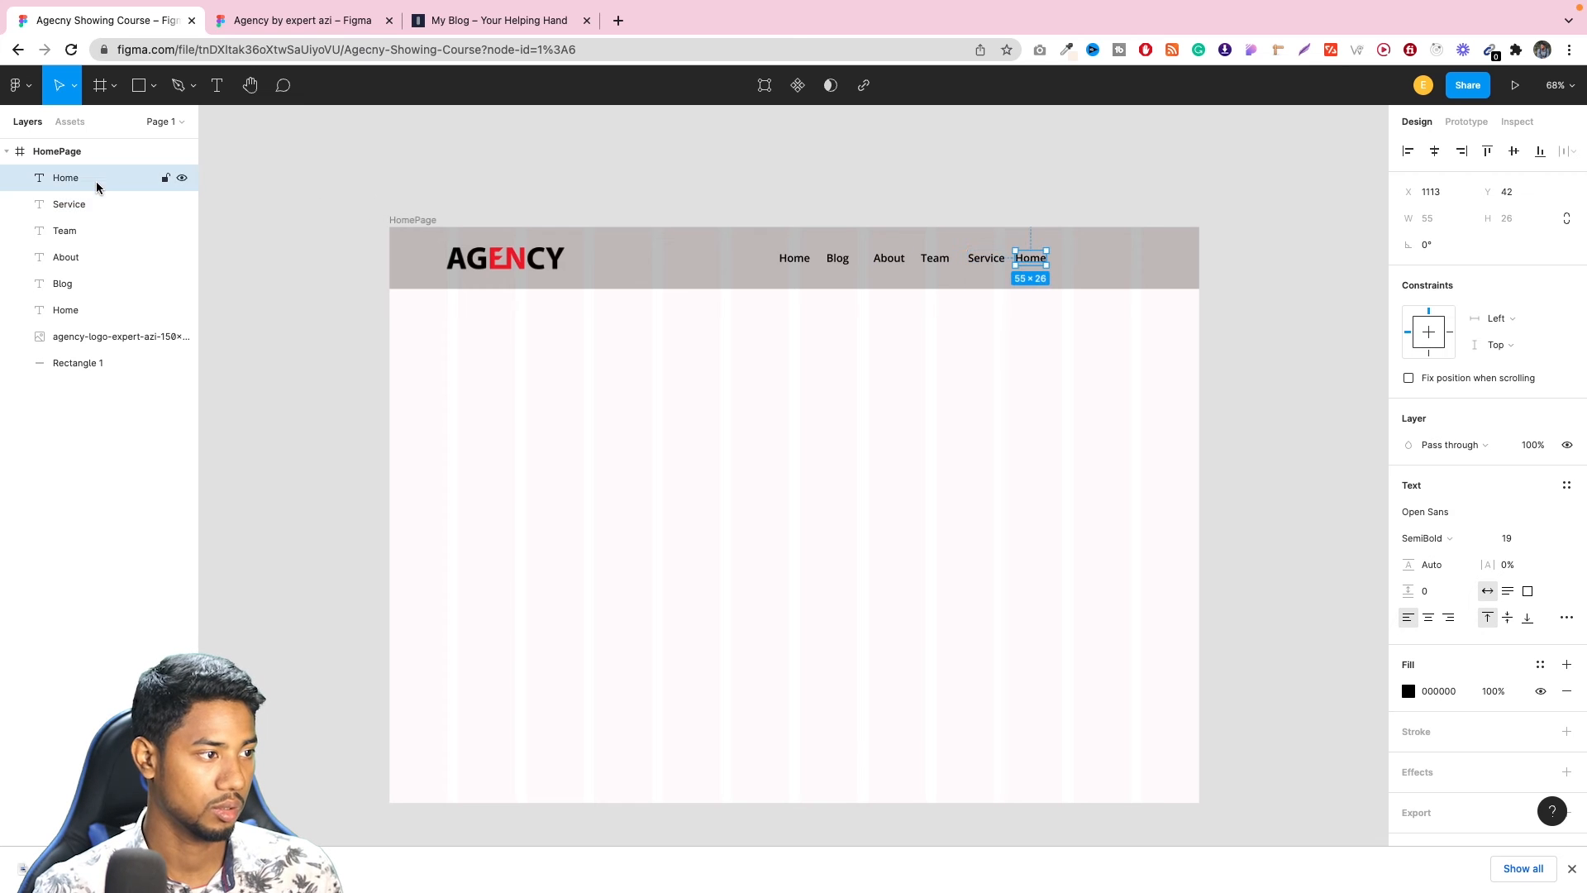
double_click(1031, 257)
text(Contact)
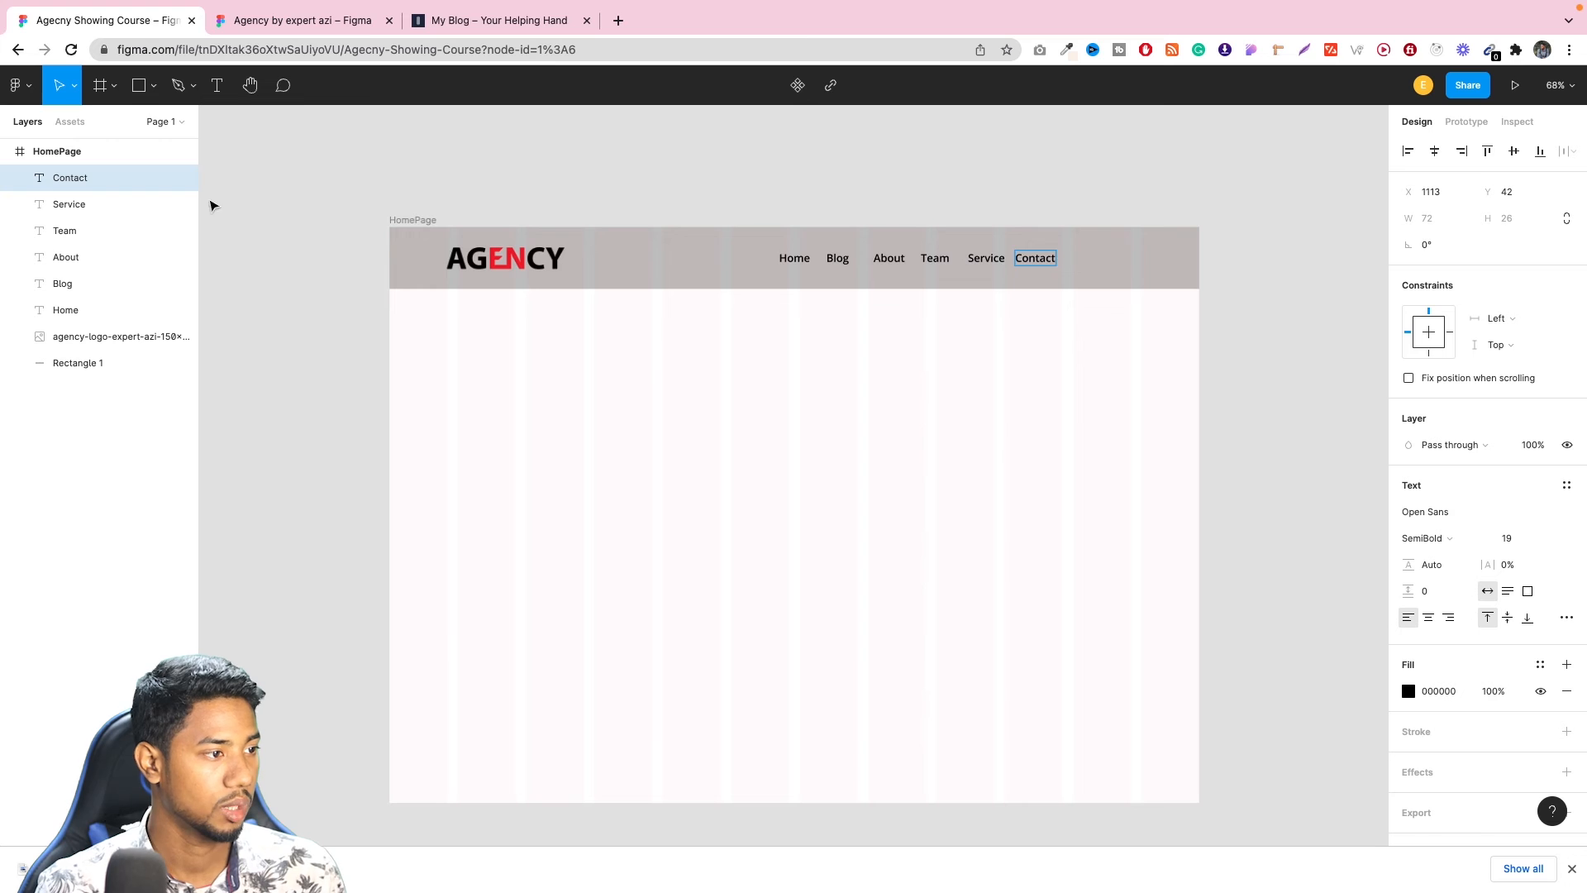
key(Escape)
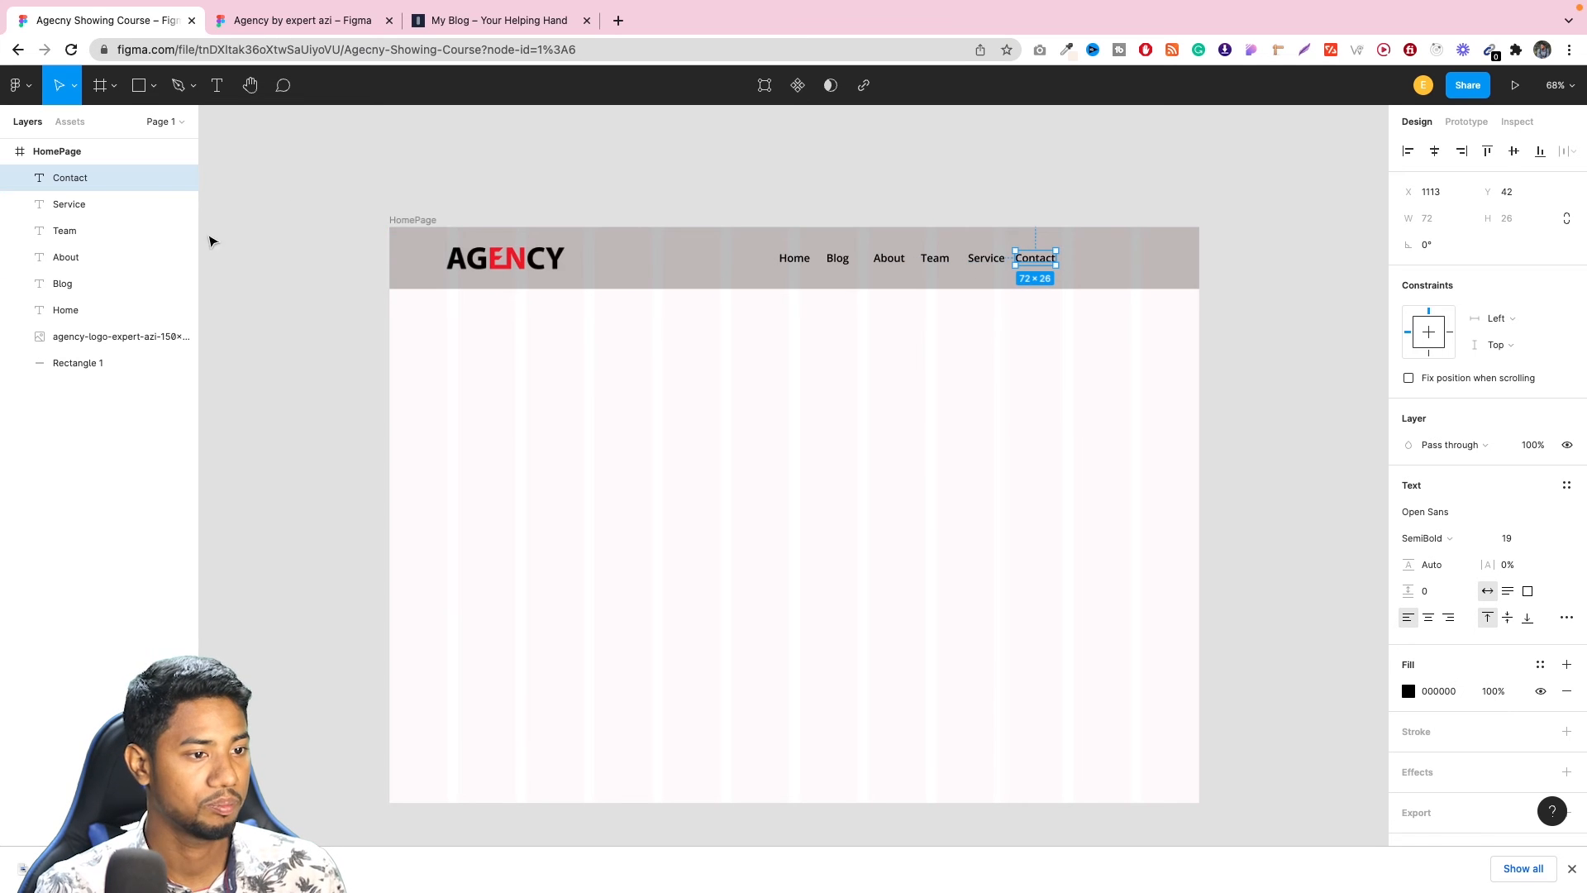
Select all six navigation texts, Home through Contact, and wrap them in one auto layout frame.
shift+click(92, 205)
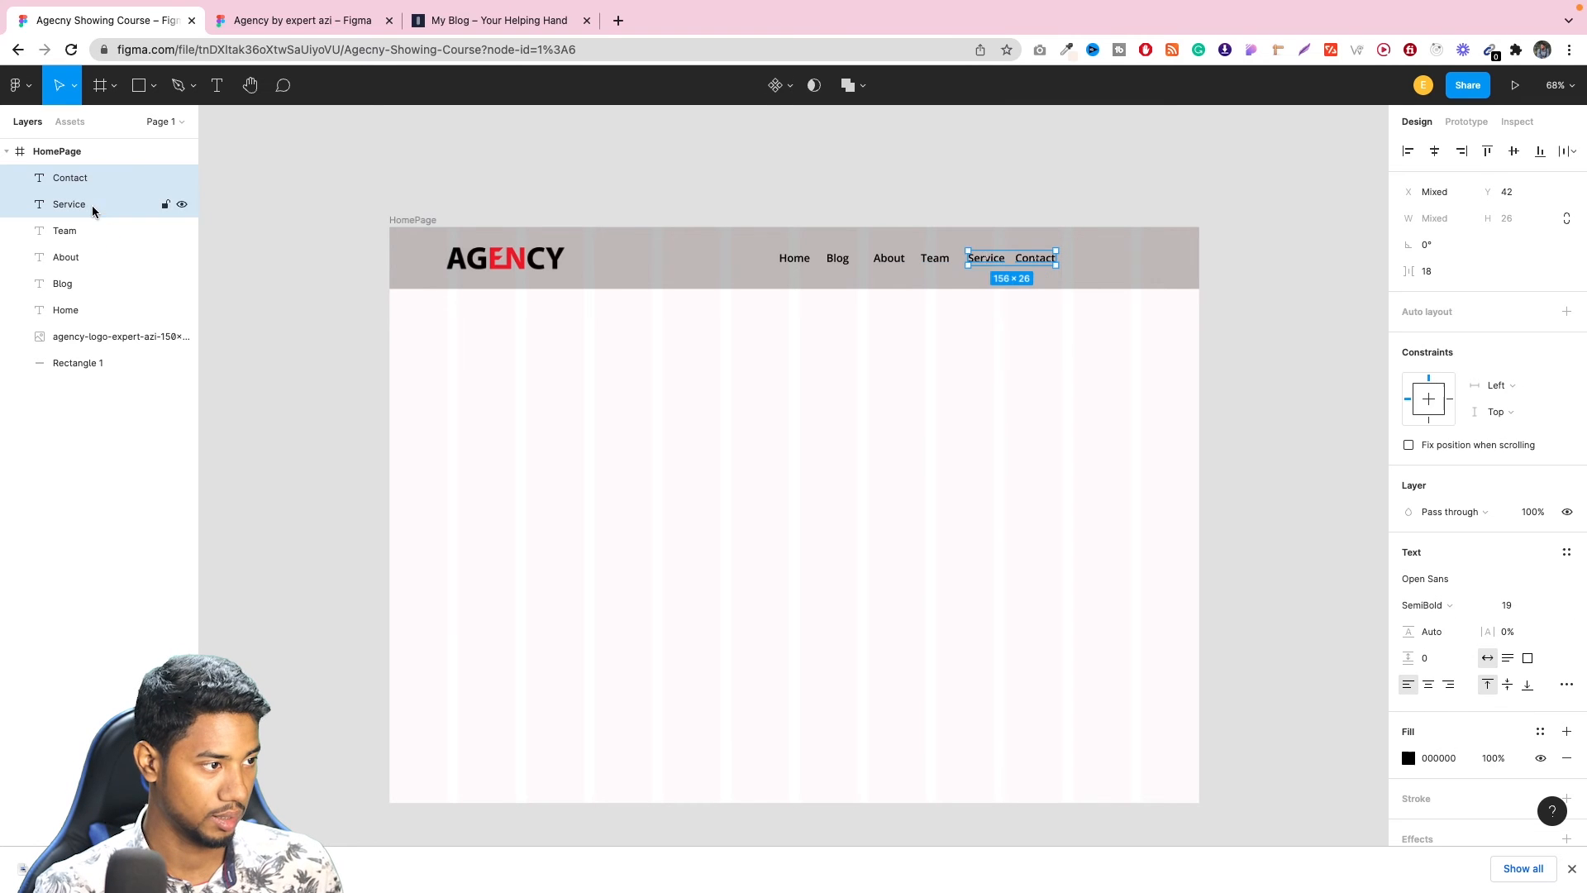
shift+click(97, 233)
shift+click(97, 258)
shift+click(97, 285)
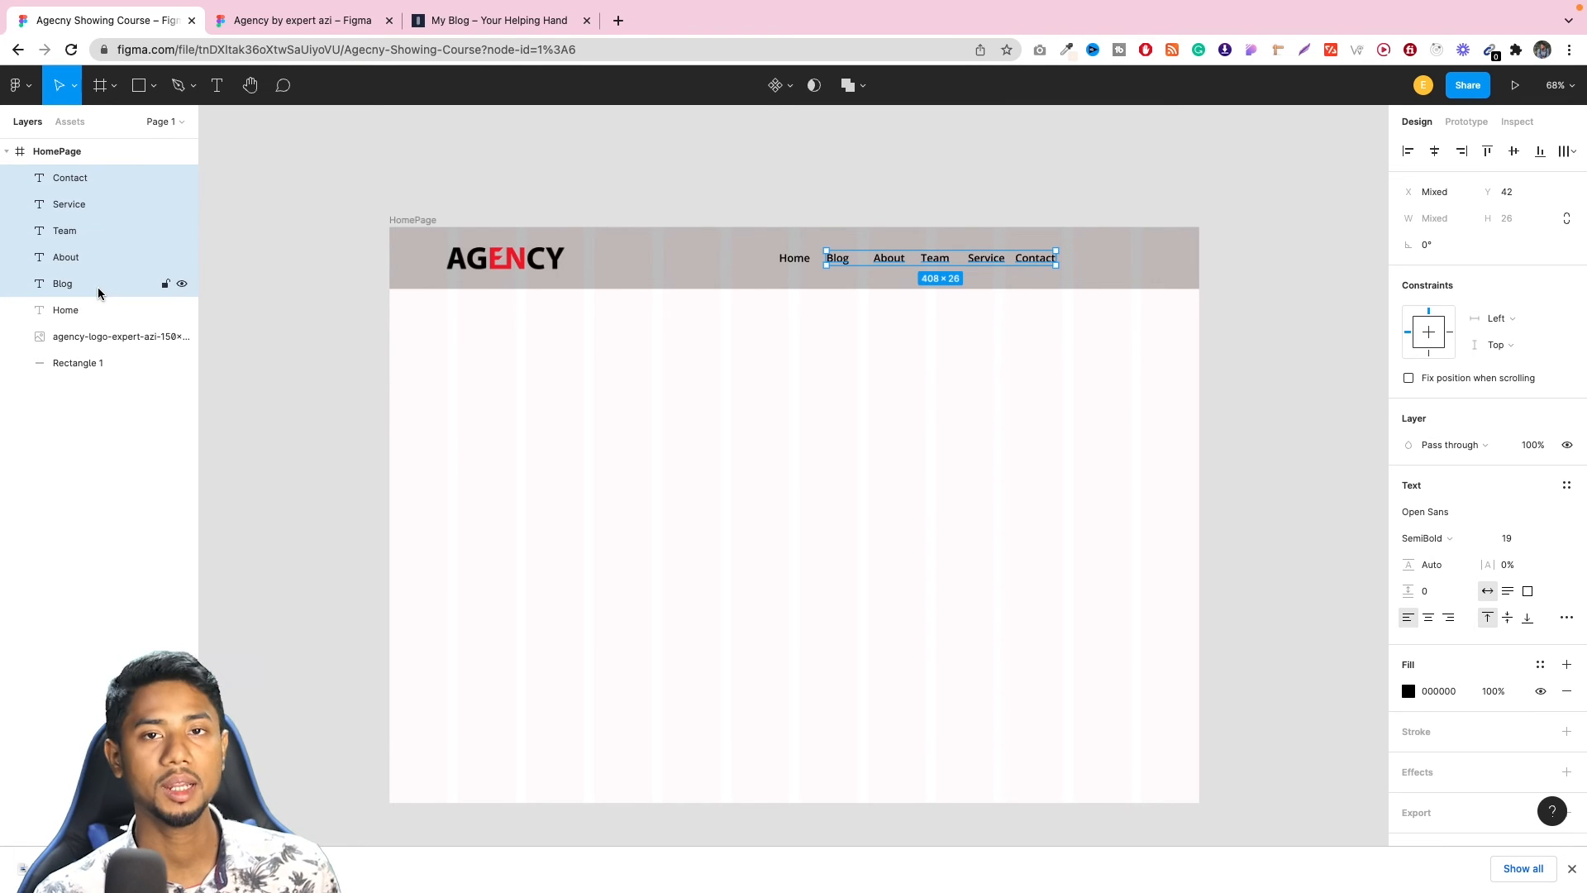
shift+click(107, 307)
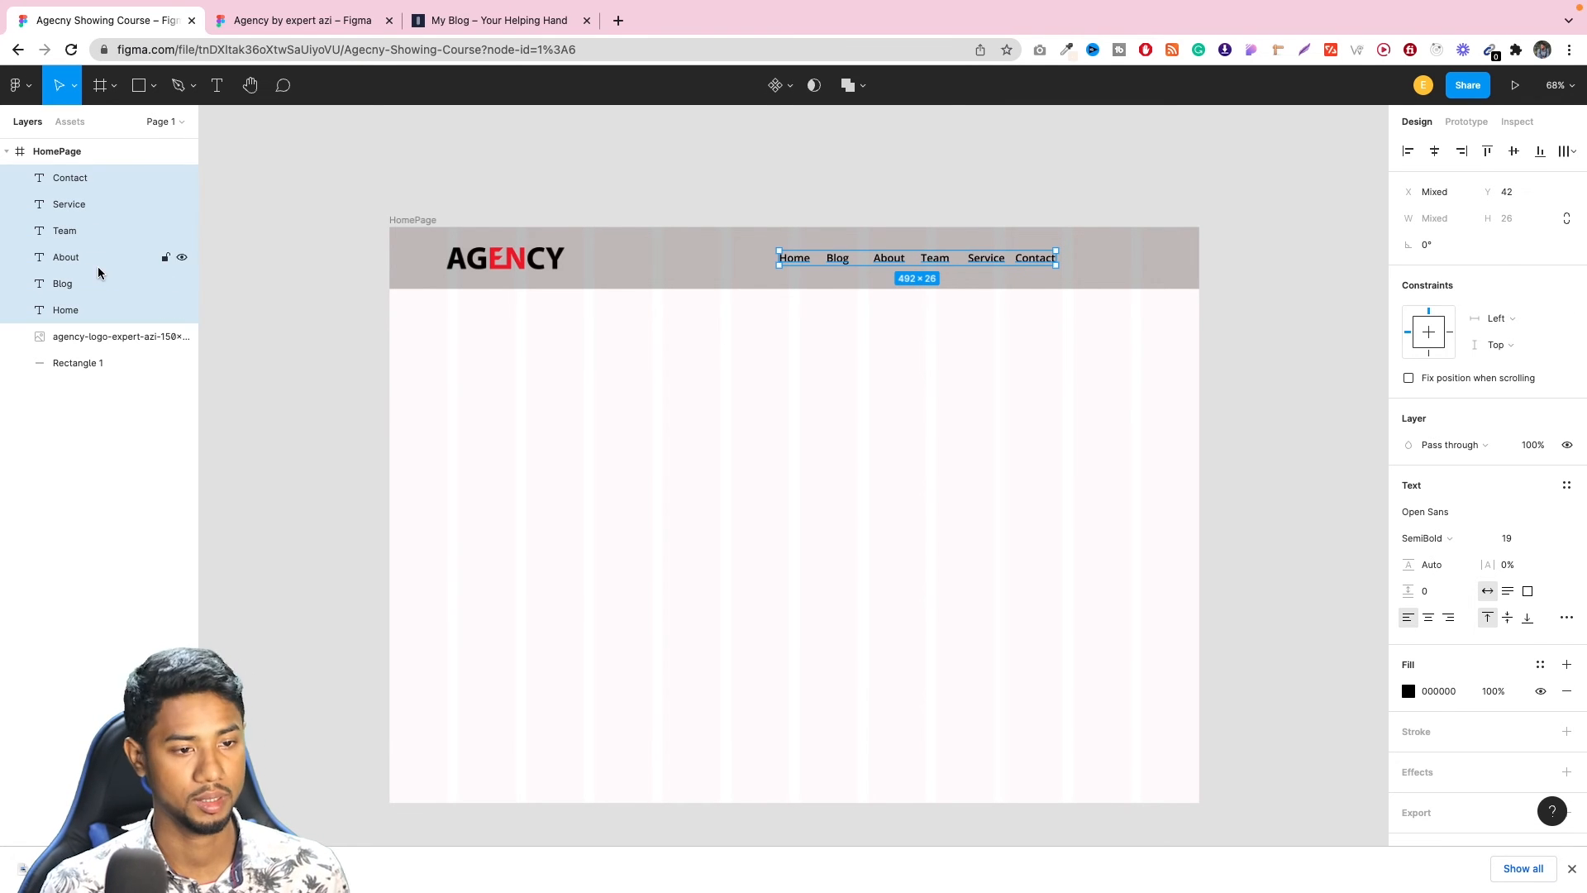
key(ctrl+z)
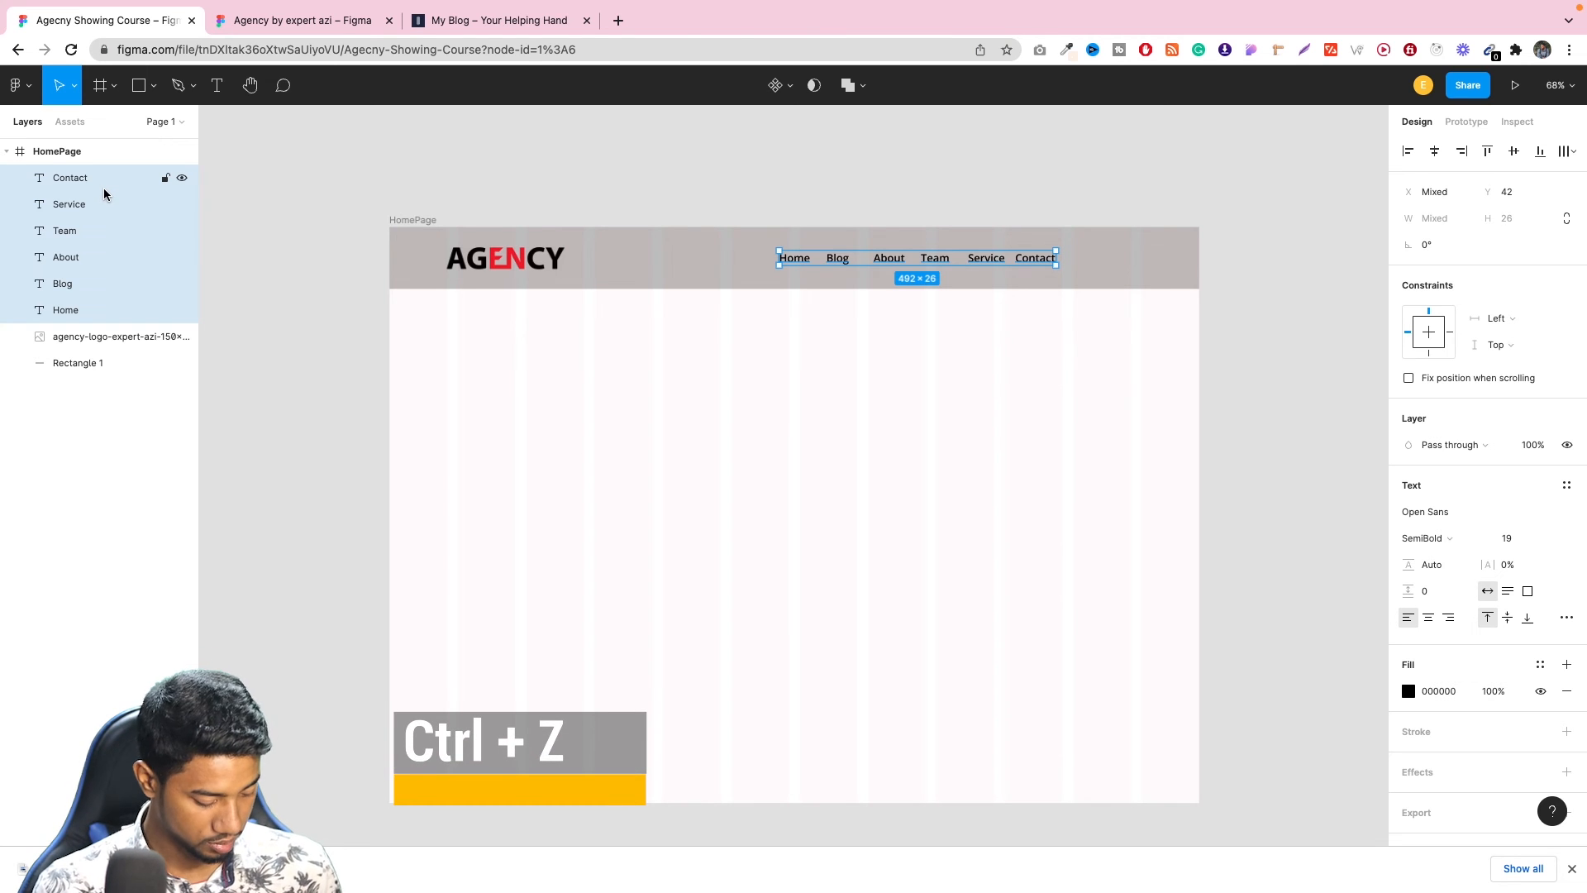
key(shift+a)
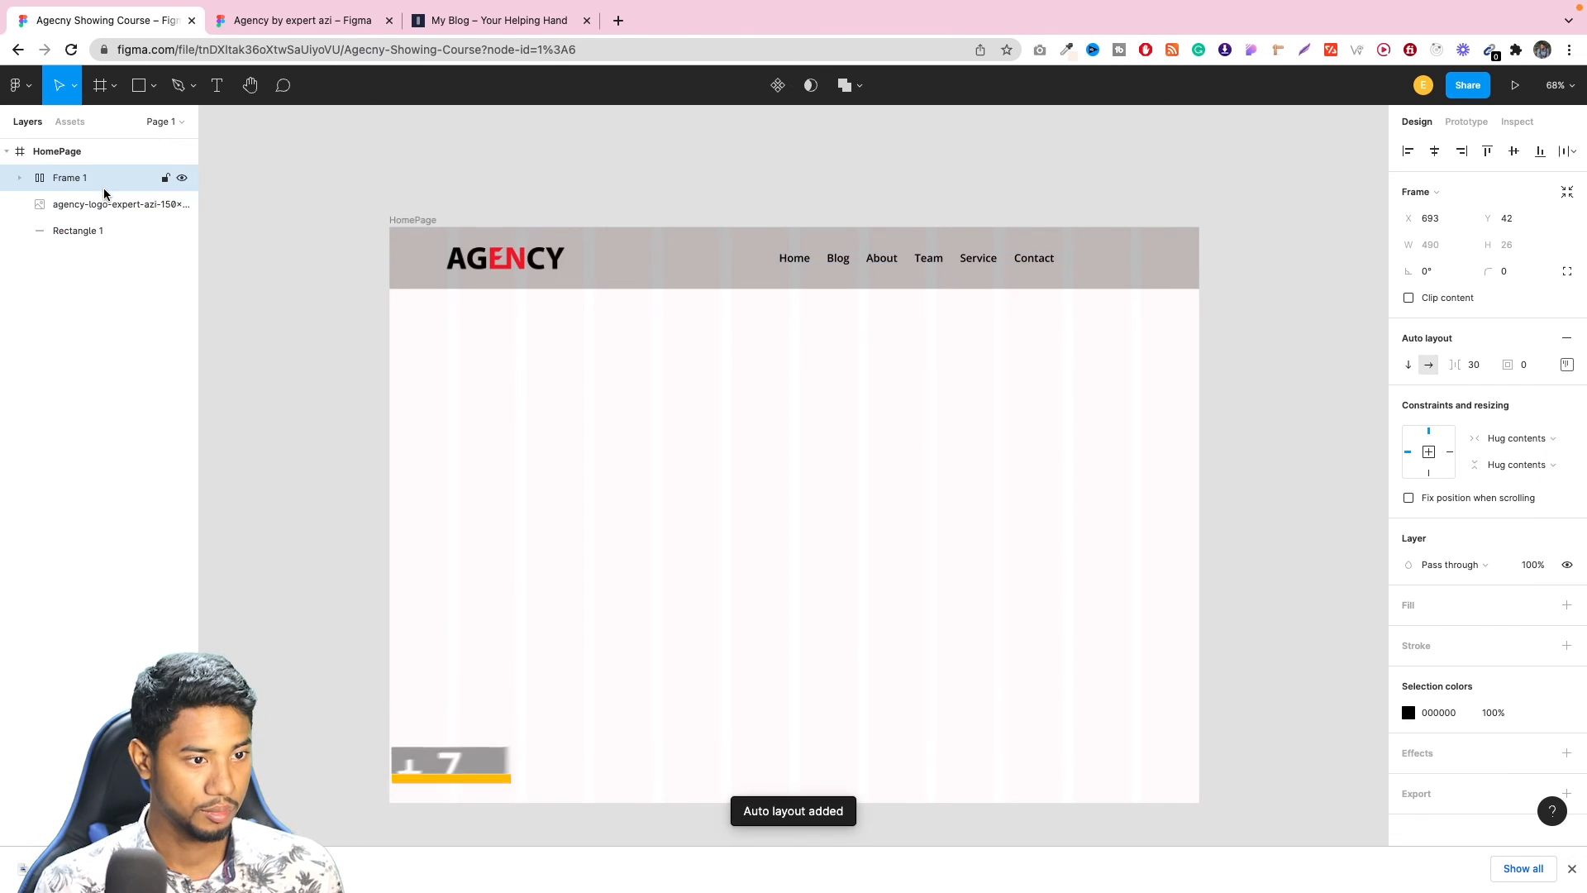
Set the spacing between the items in the navigation auto layout frame to 37.
click(1480, 367)
key(Up)
key(Up)
key(Up)
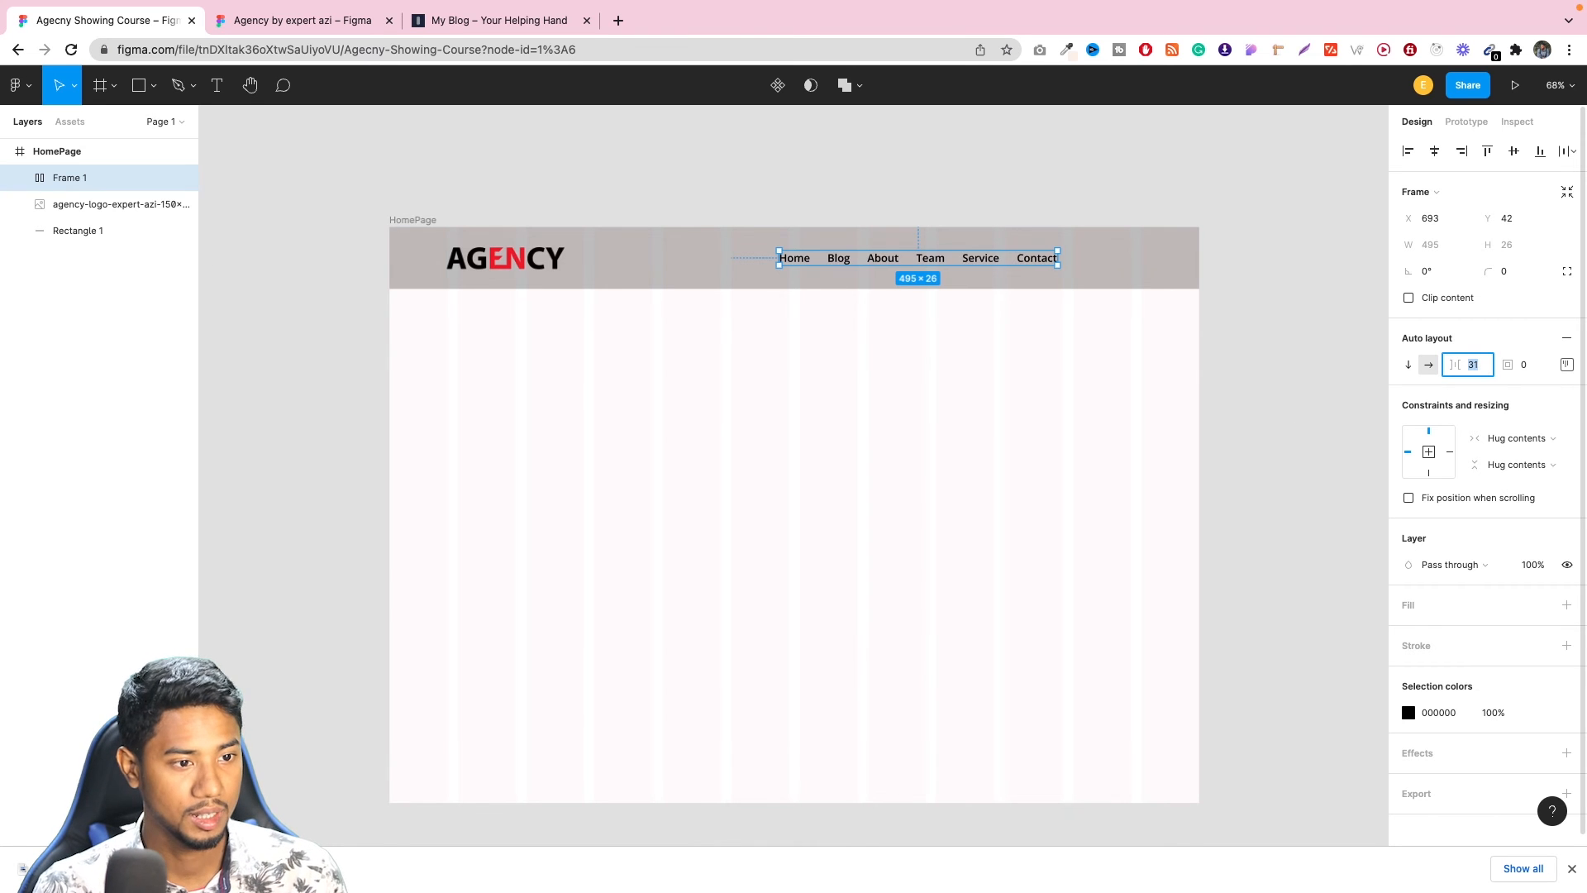
key(Up)
key(Up)
key(Up)
key(Up)
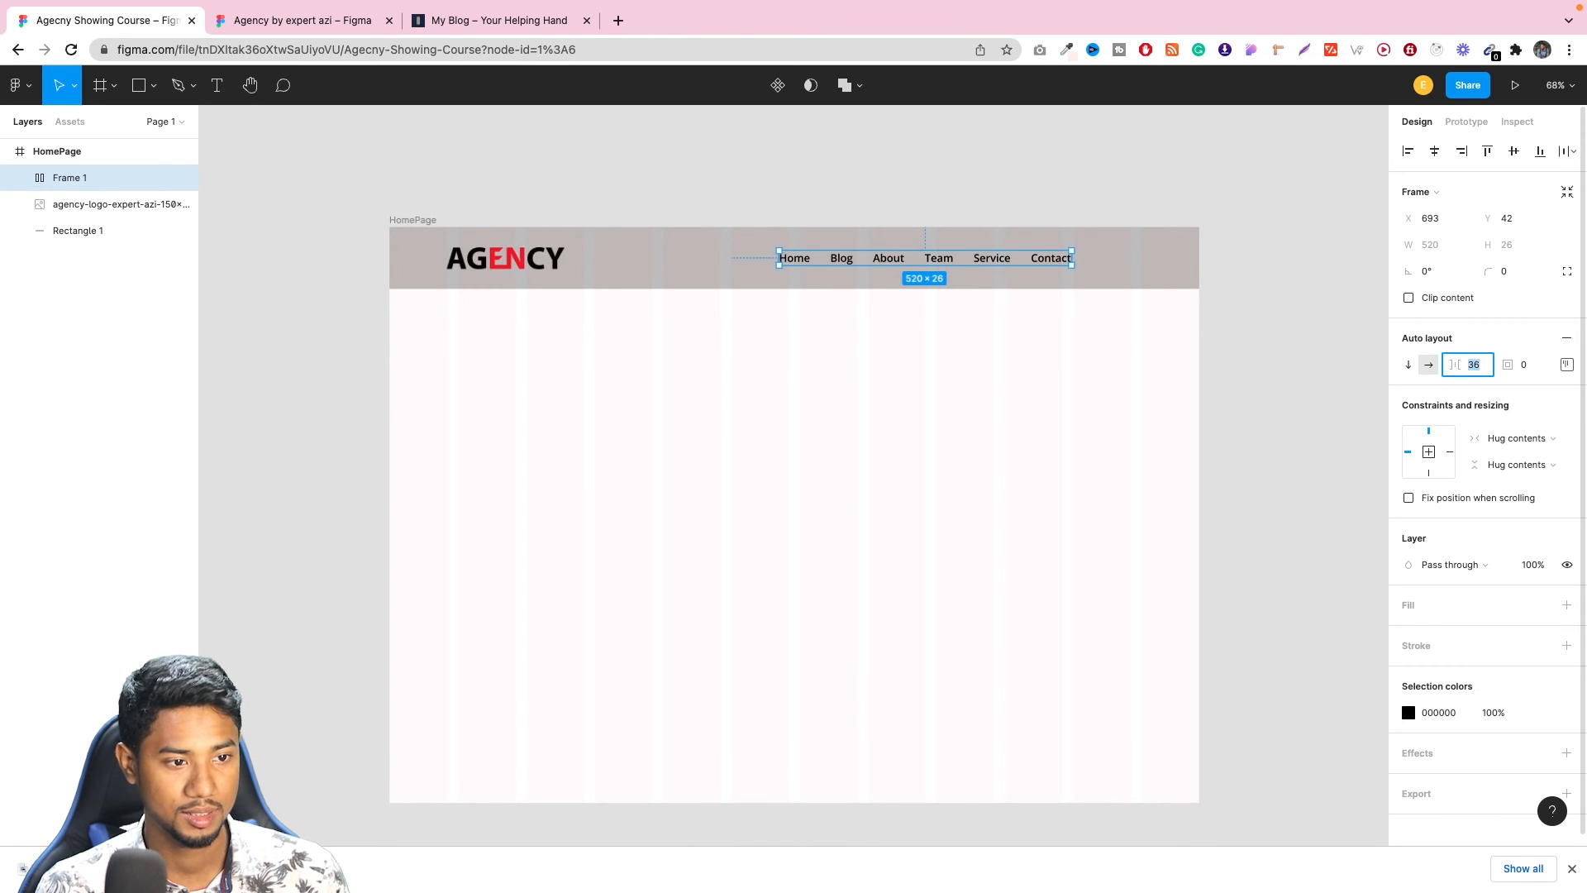
key(Down)
key(Down)
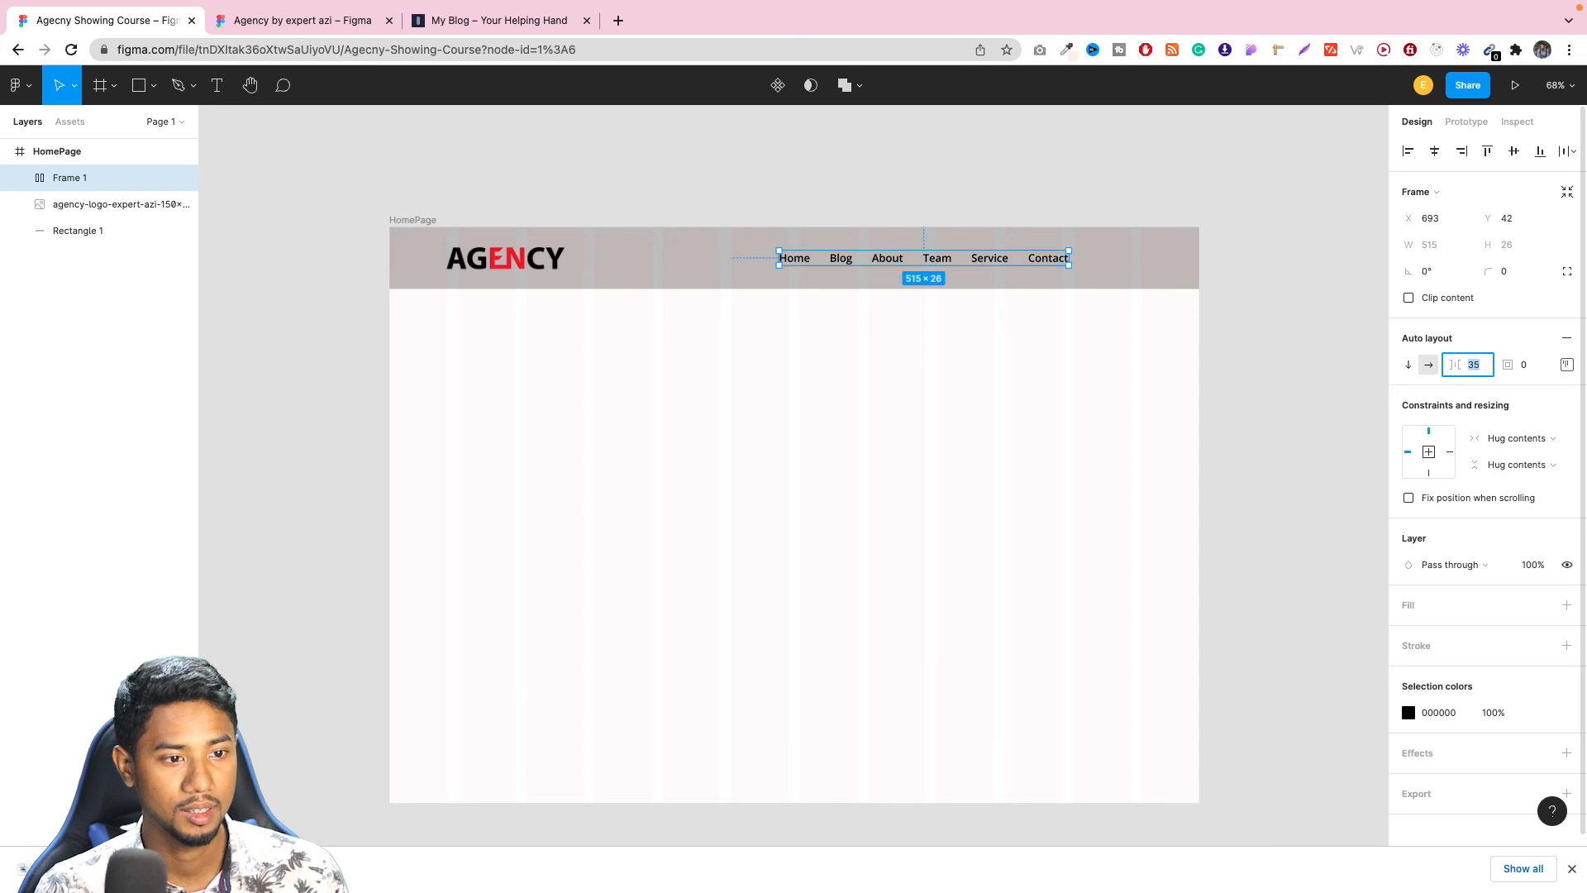
key(Up)
key(Up)
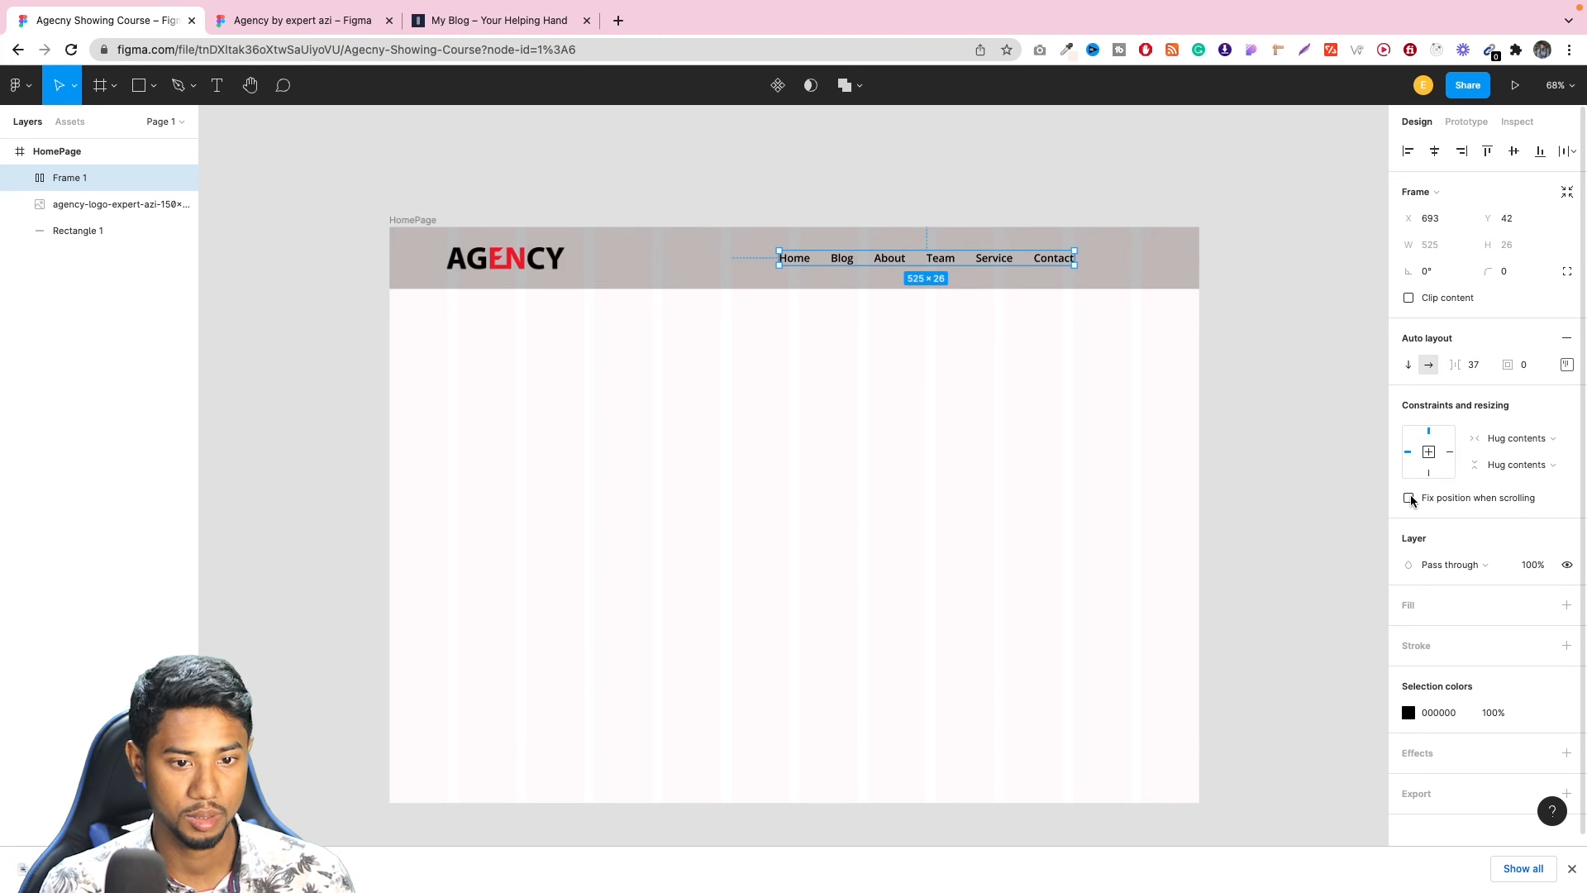
Try the vertical direction on the navigation frame, return it to horizontal, and set its padding to 8.
click(1409, 366)
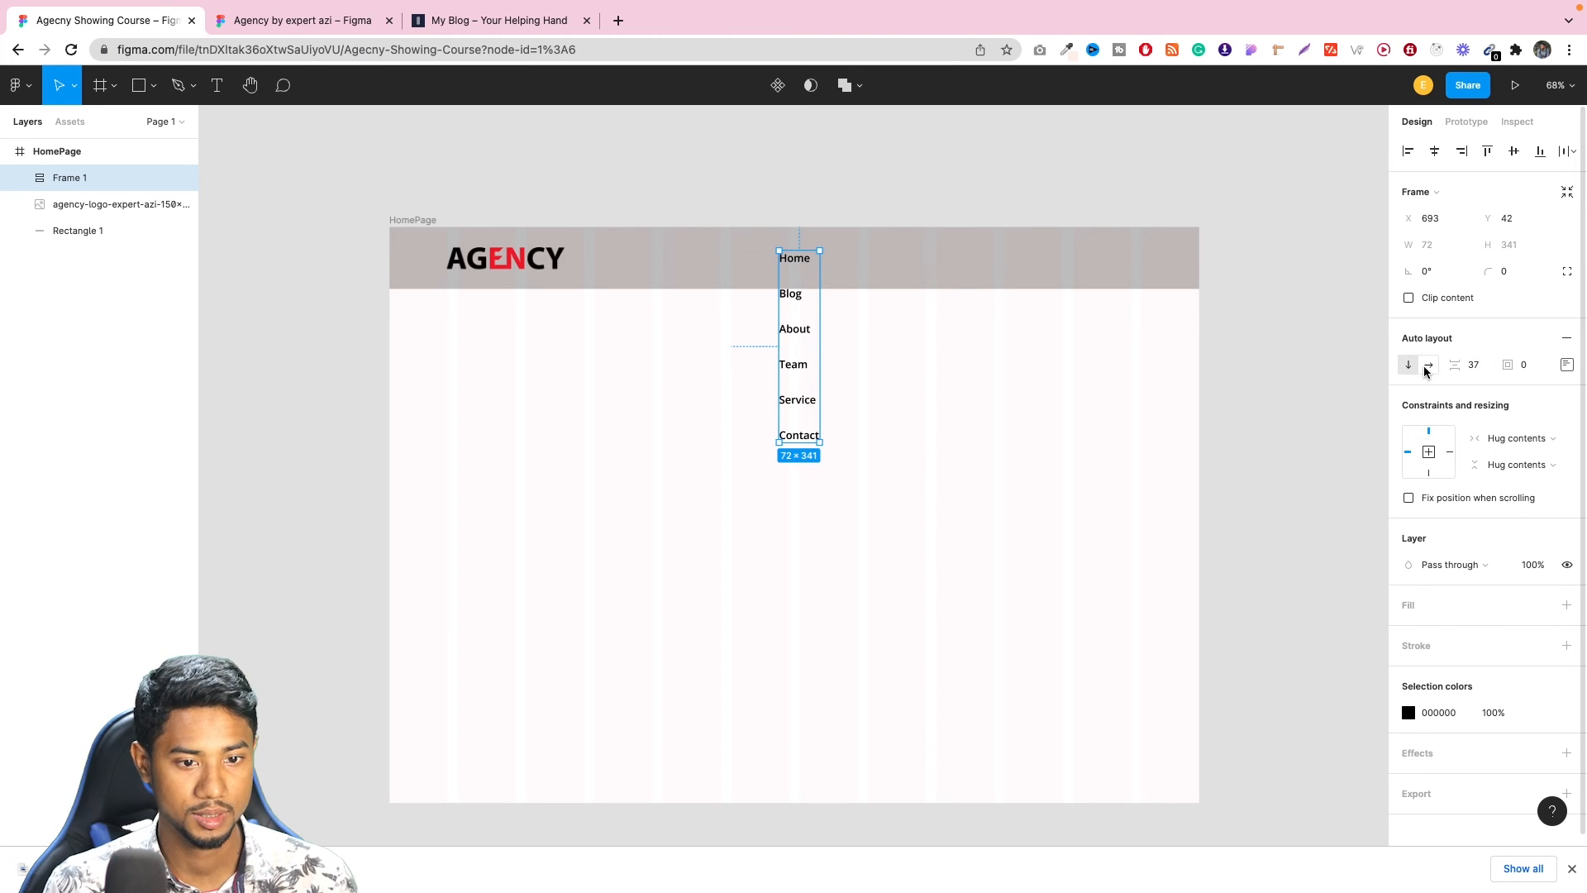
click(1427, 366)
click(1531, 367)
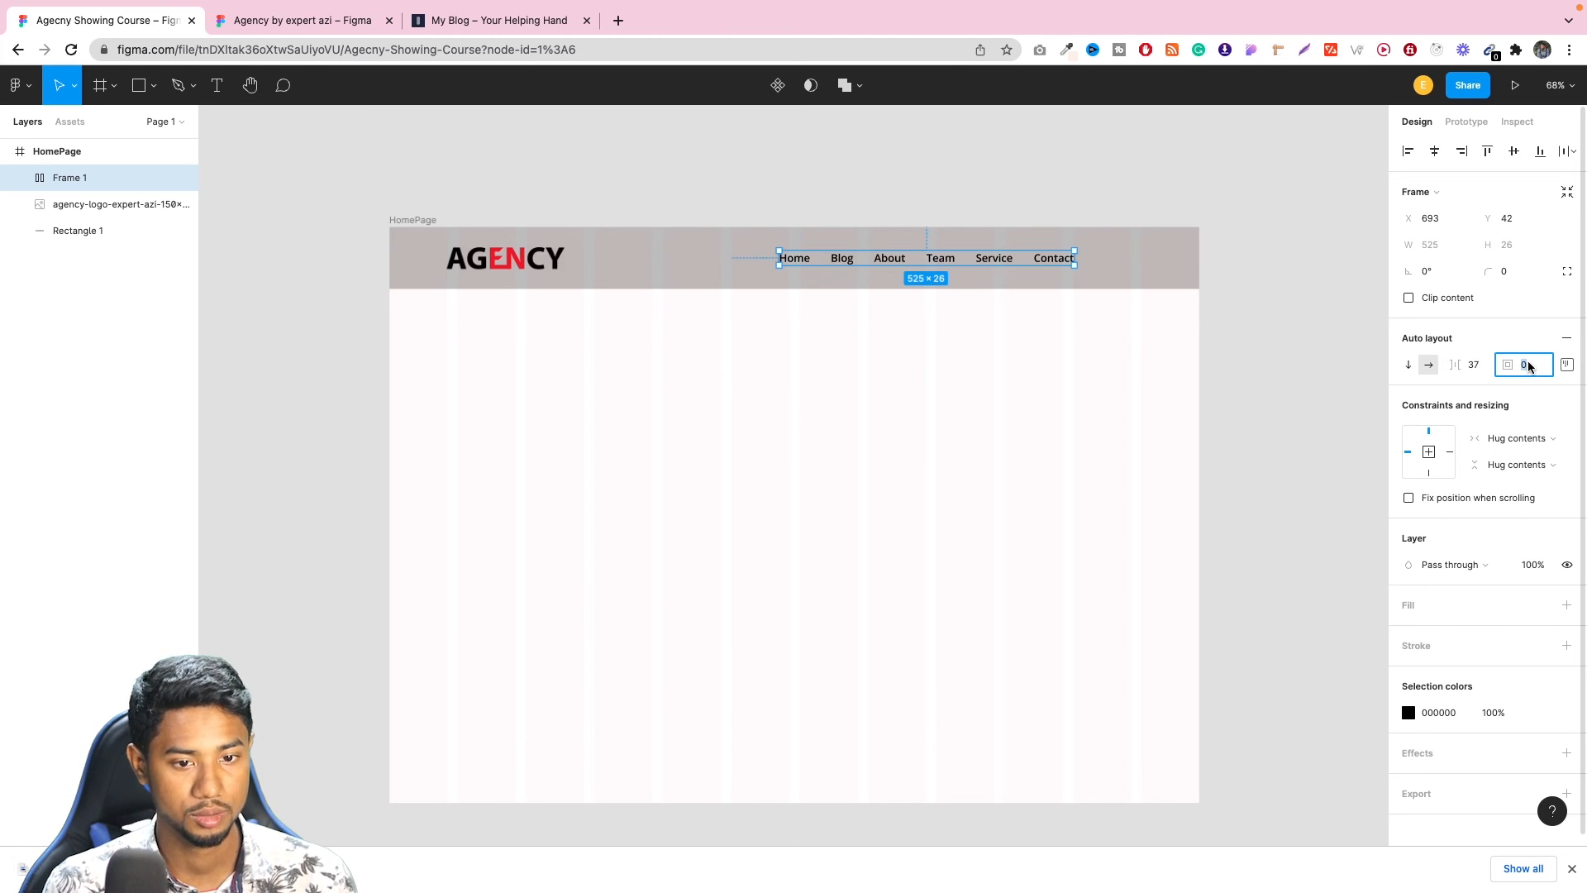
key(Up)
key(Up)
key(Up)
key(Up)
key(Up)
key(Up)
key(Up)
key(Up)
key(Up)
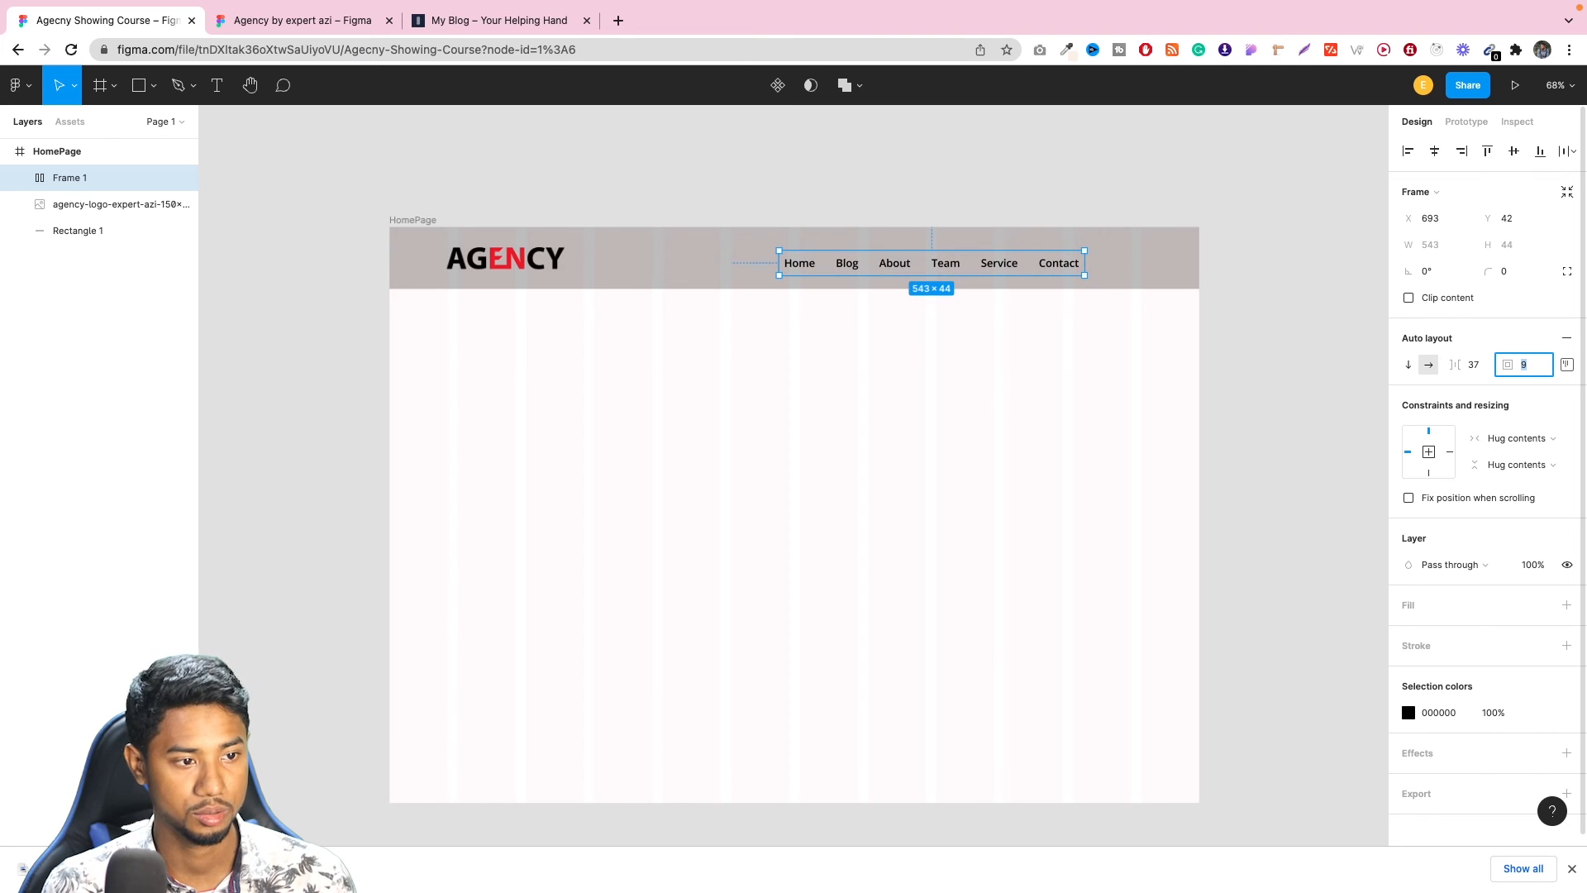
key(Down)
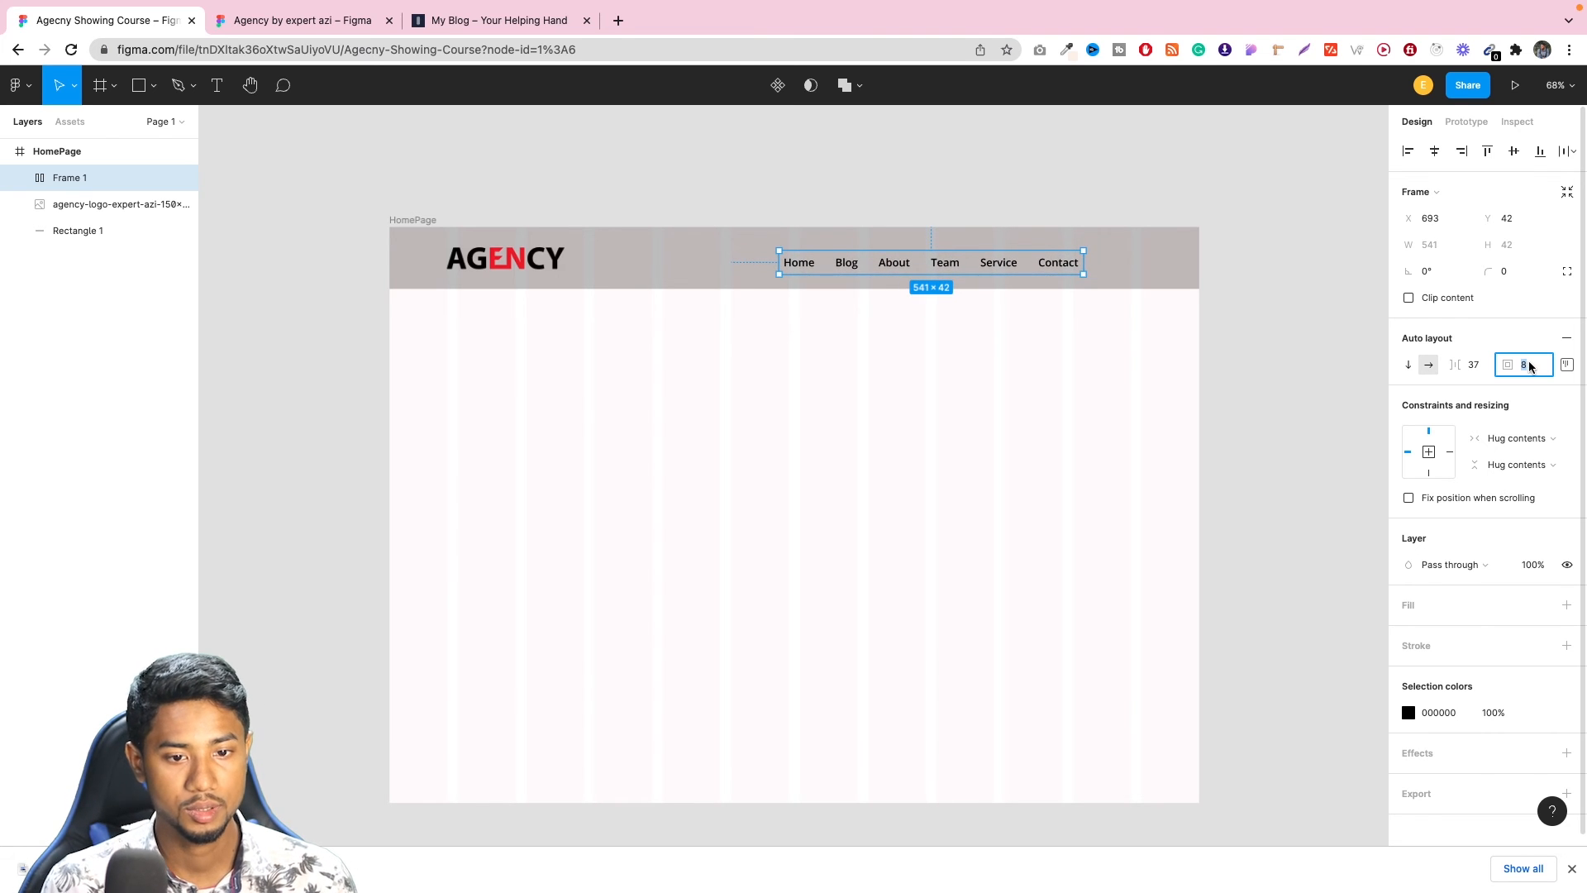
Set the navigation frame's auto layout alignment to top center.
click(1568, 365)
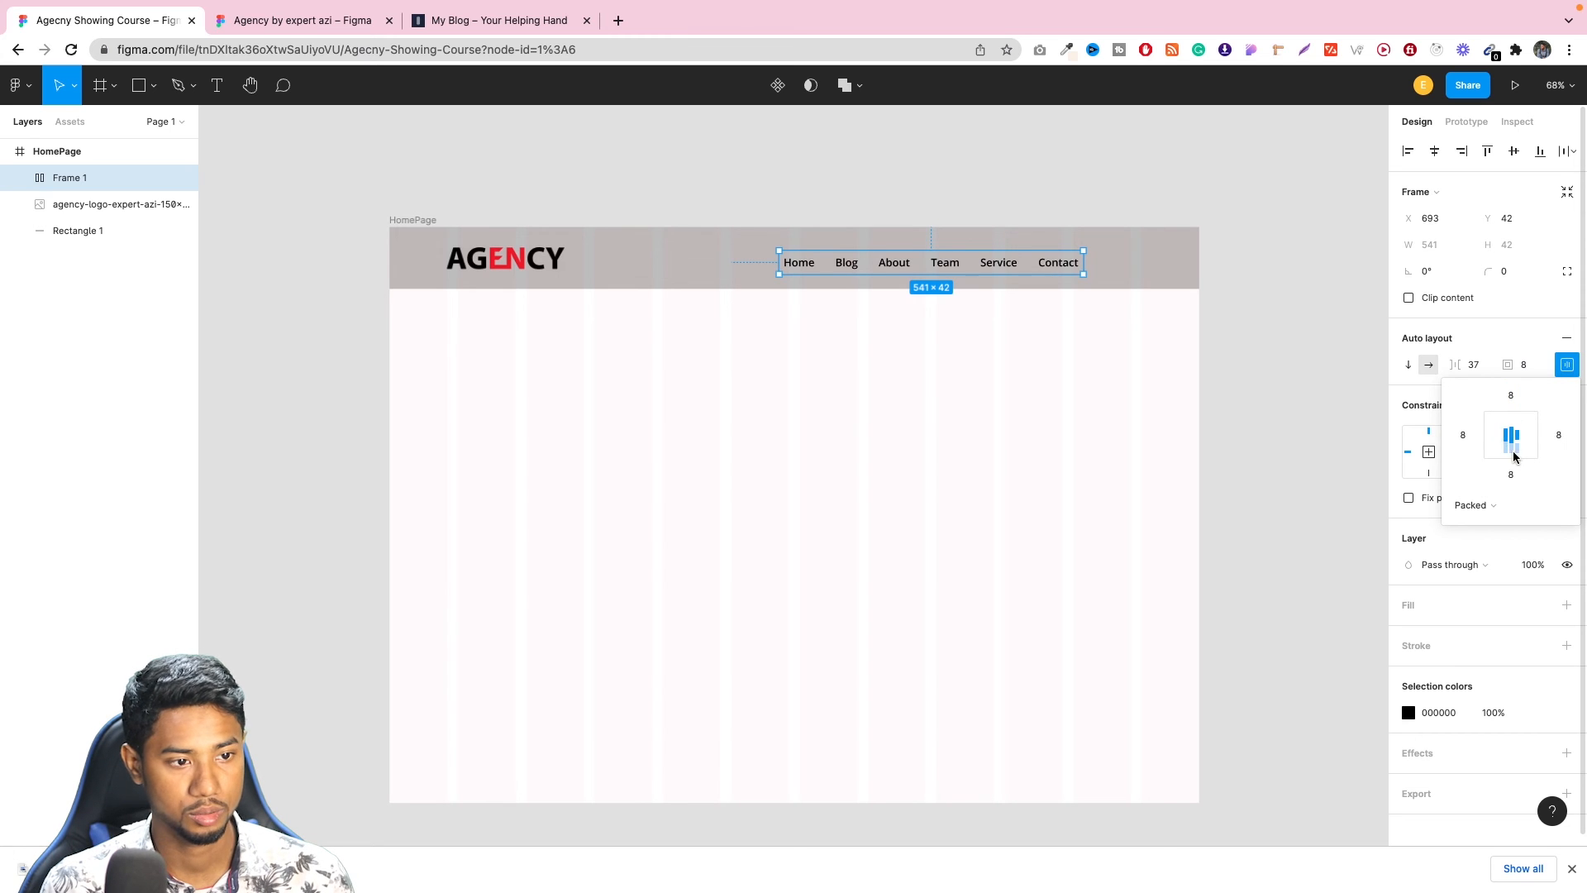
click(1513, 419)
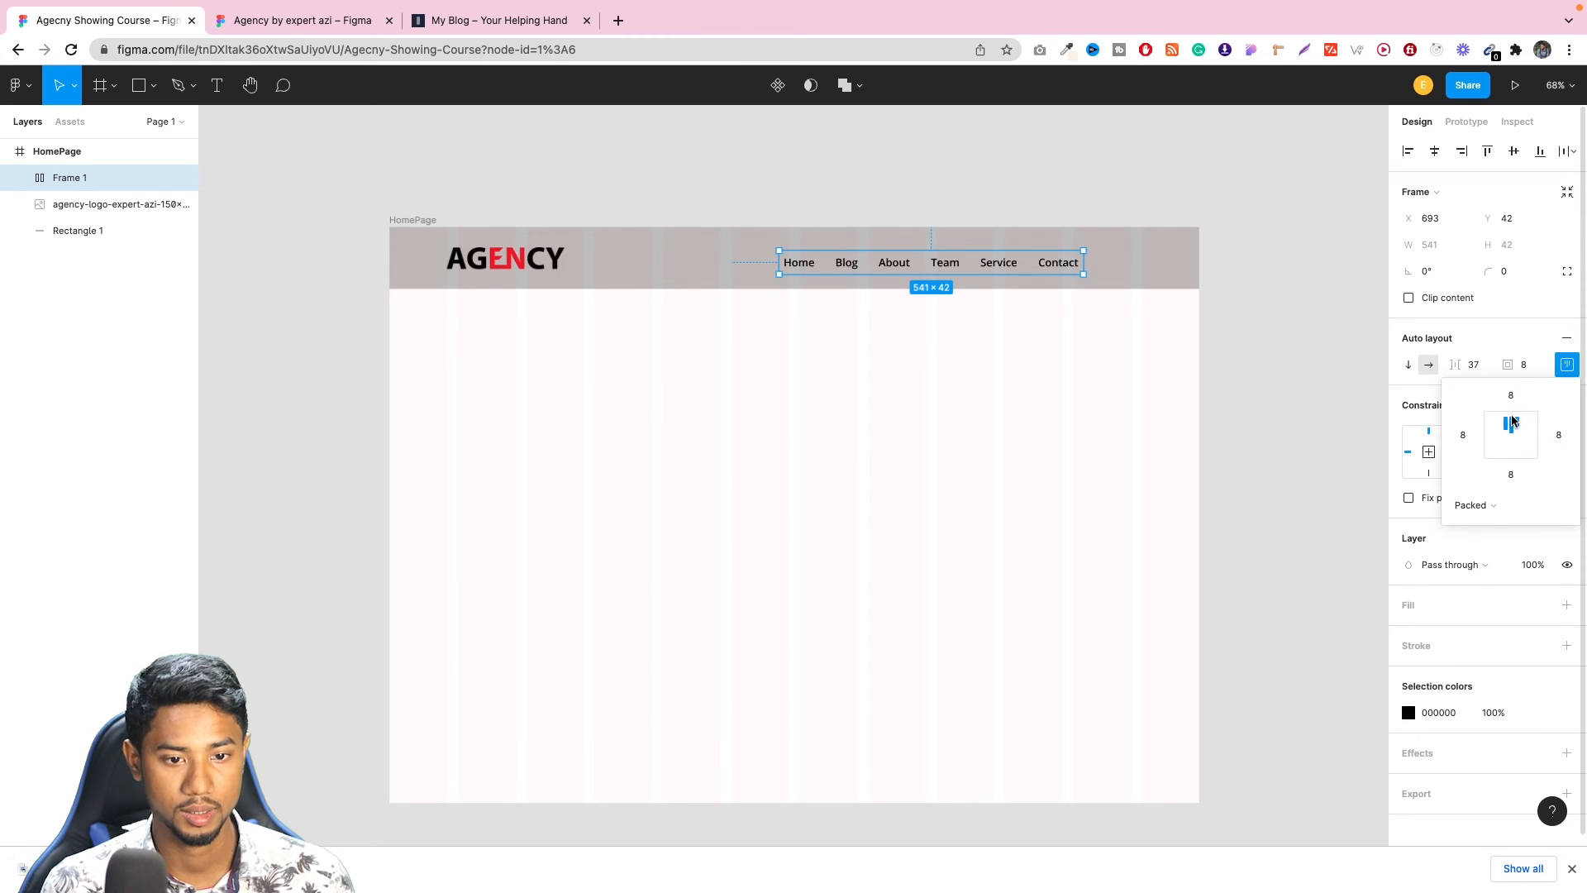
click(1565, 368)
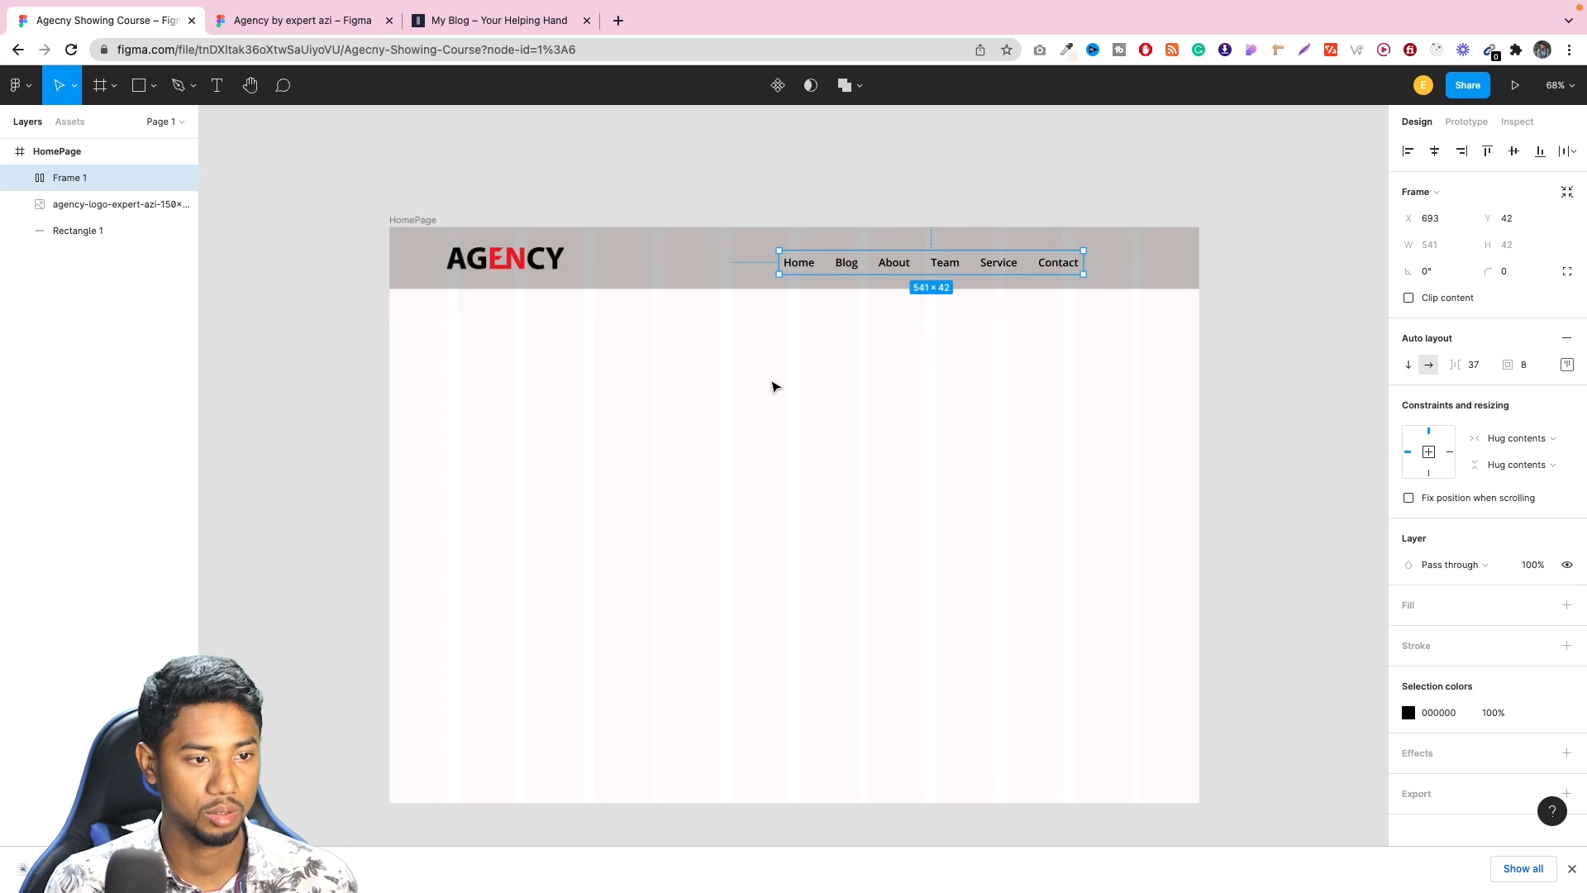
Move the navigation frame right to X 812, and align it with the logo and background bar on their vertical centers.
drag(1007, 269, 1072, 269)
click(114, 213)
click(91, 178)
click(88, 230)
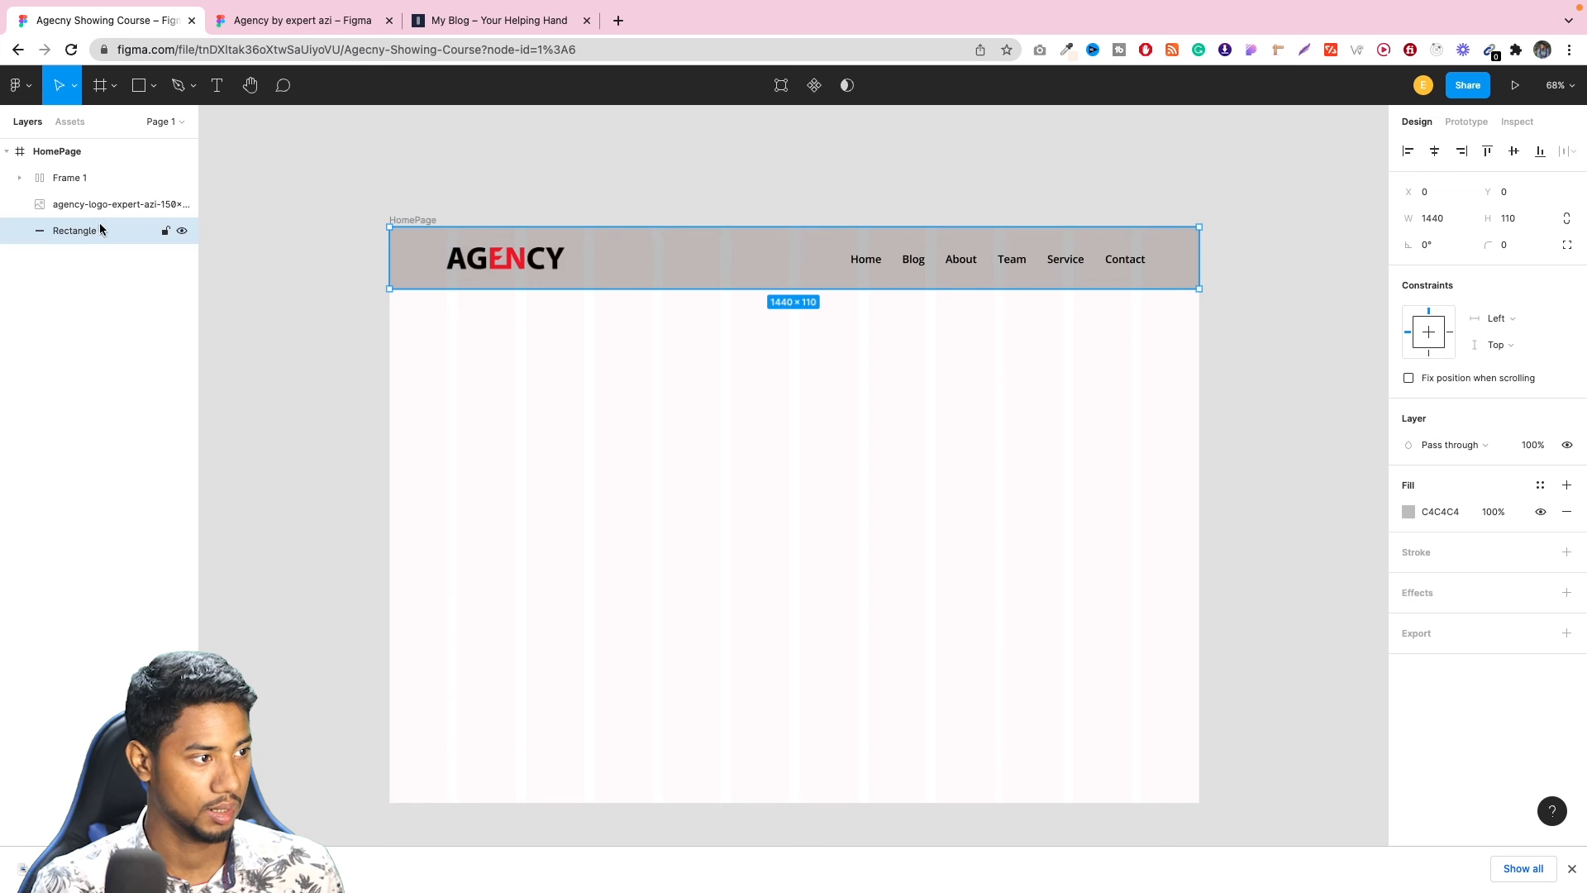
click(115, 205)
click(96, 177)
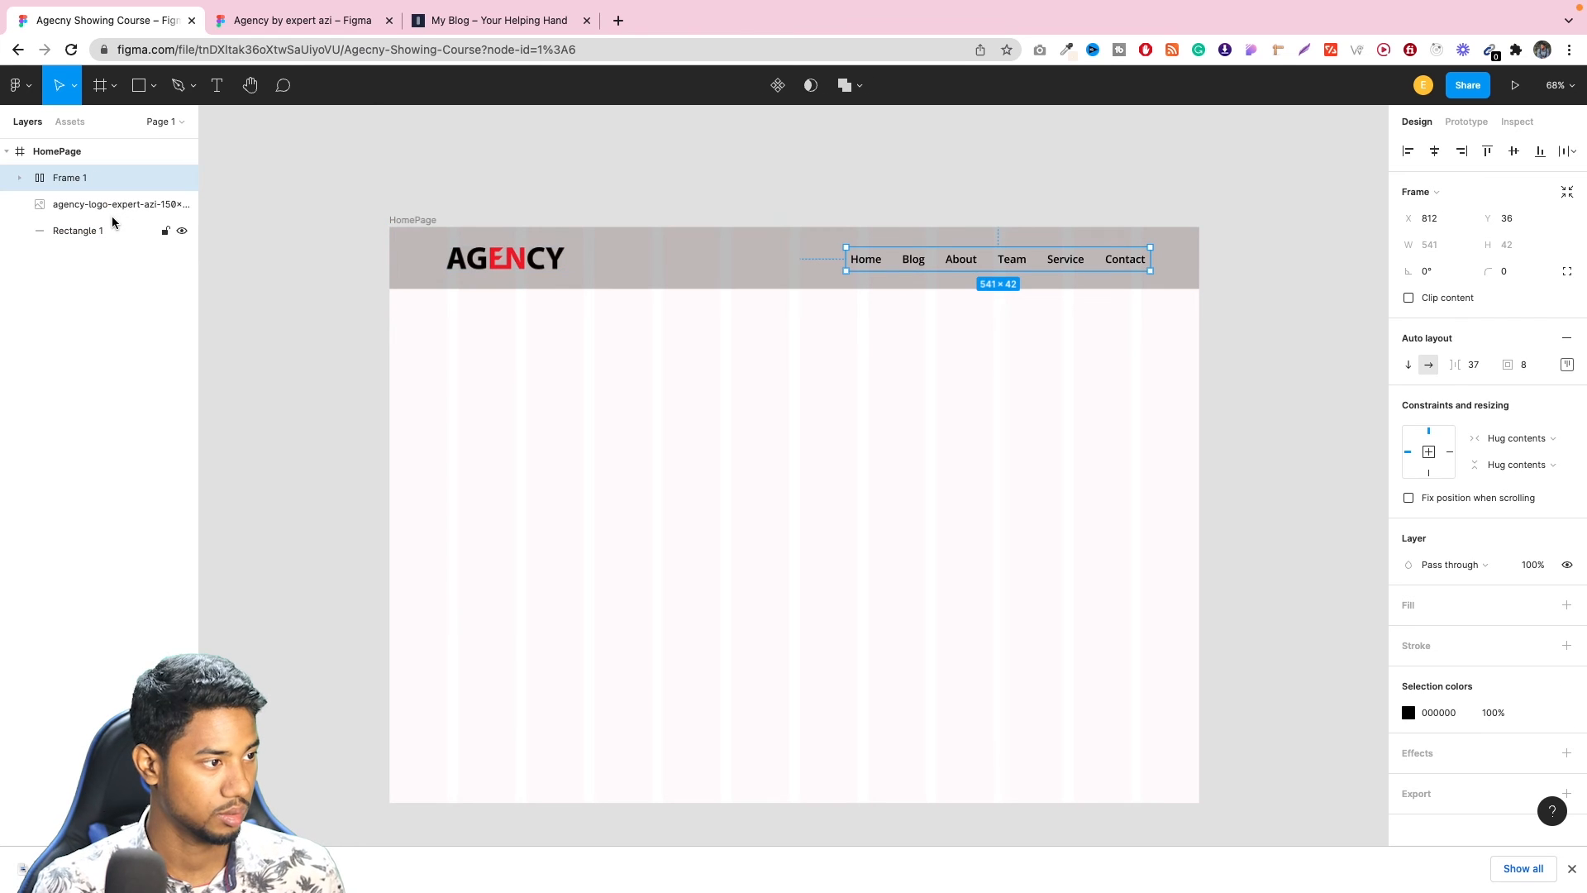
shift+click(109, 207)
shift+click(108, 233)
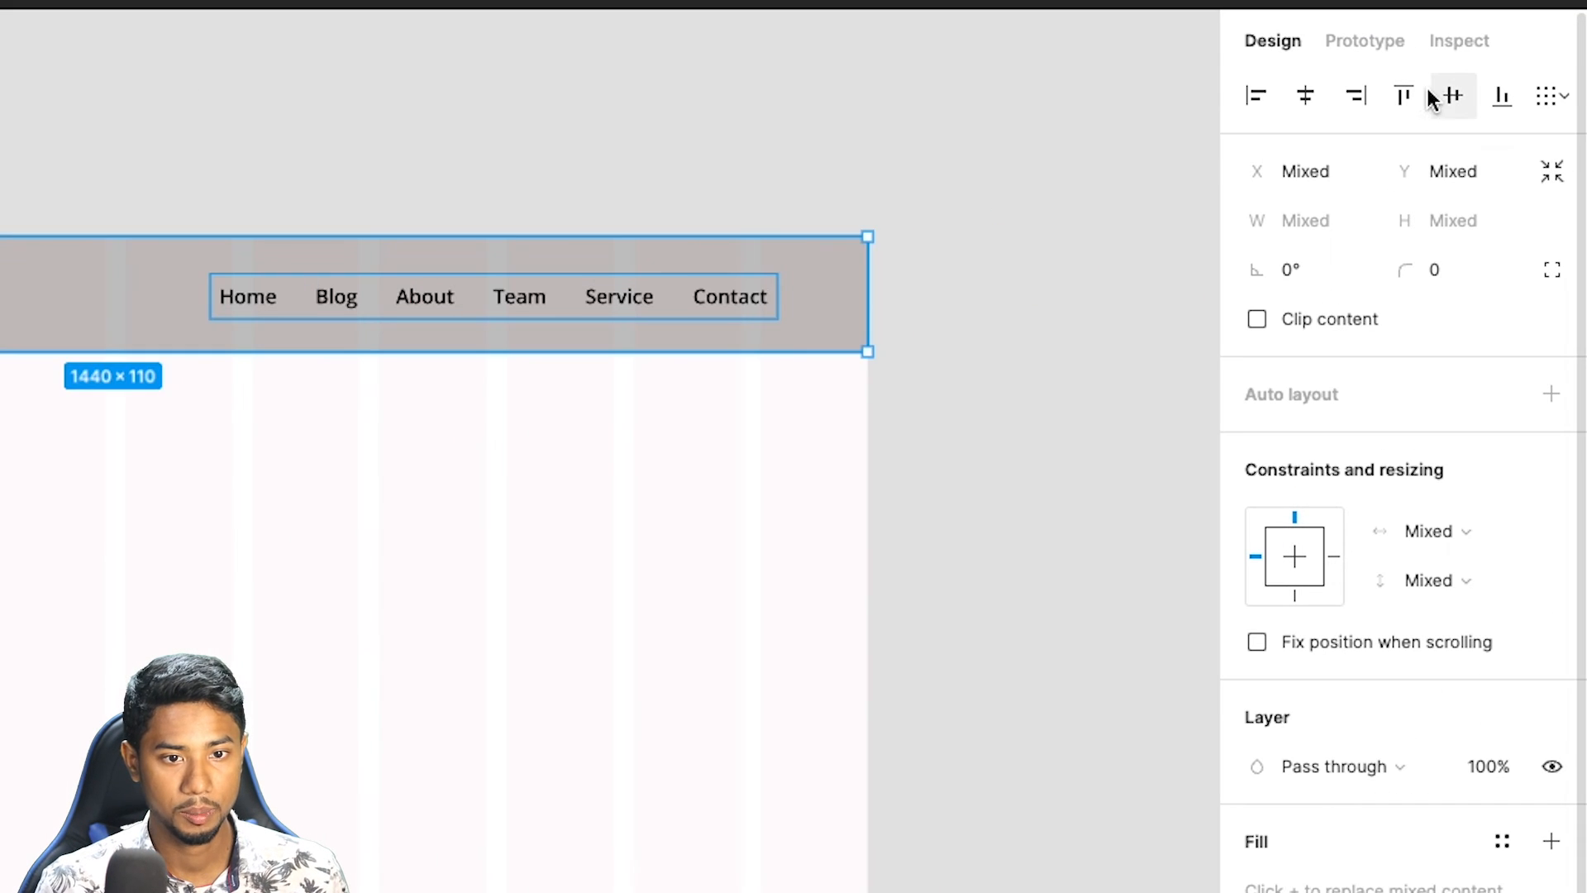
click(1509, 149)
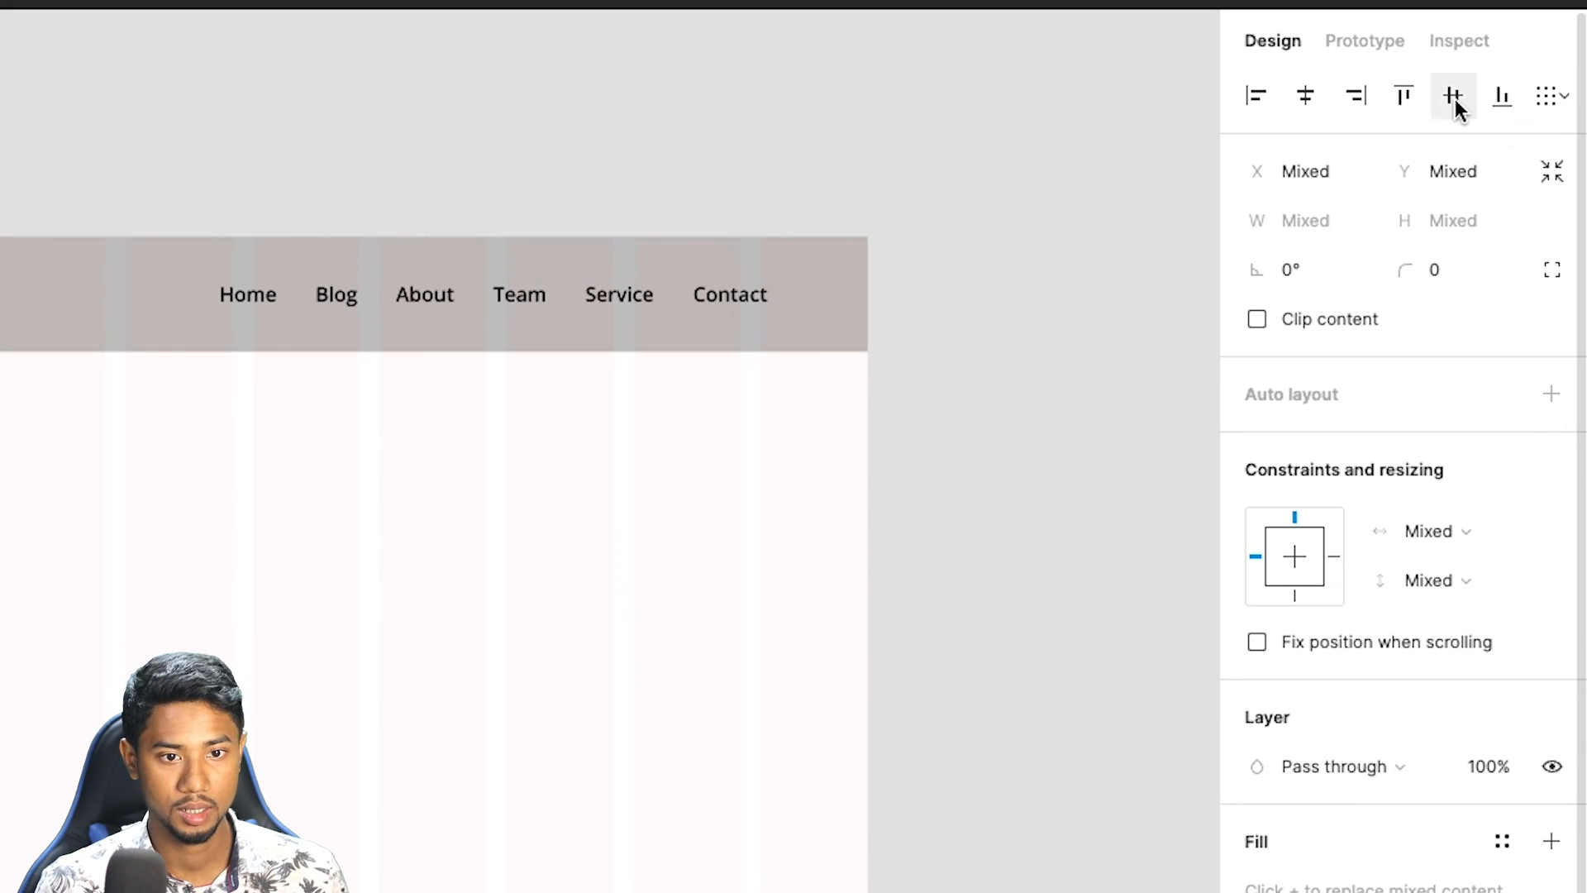
click(976, 172)
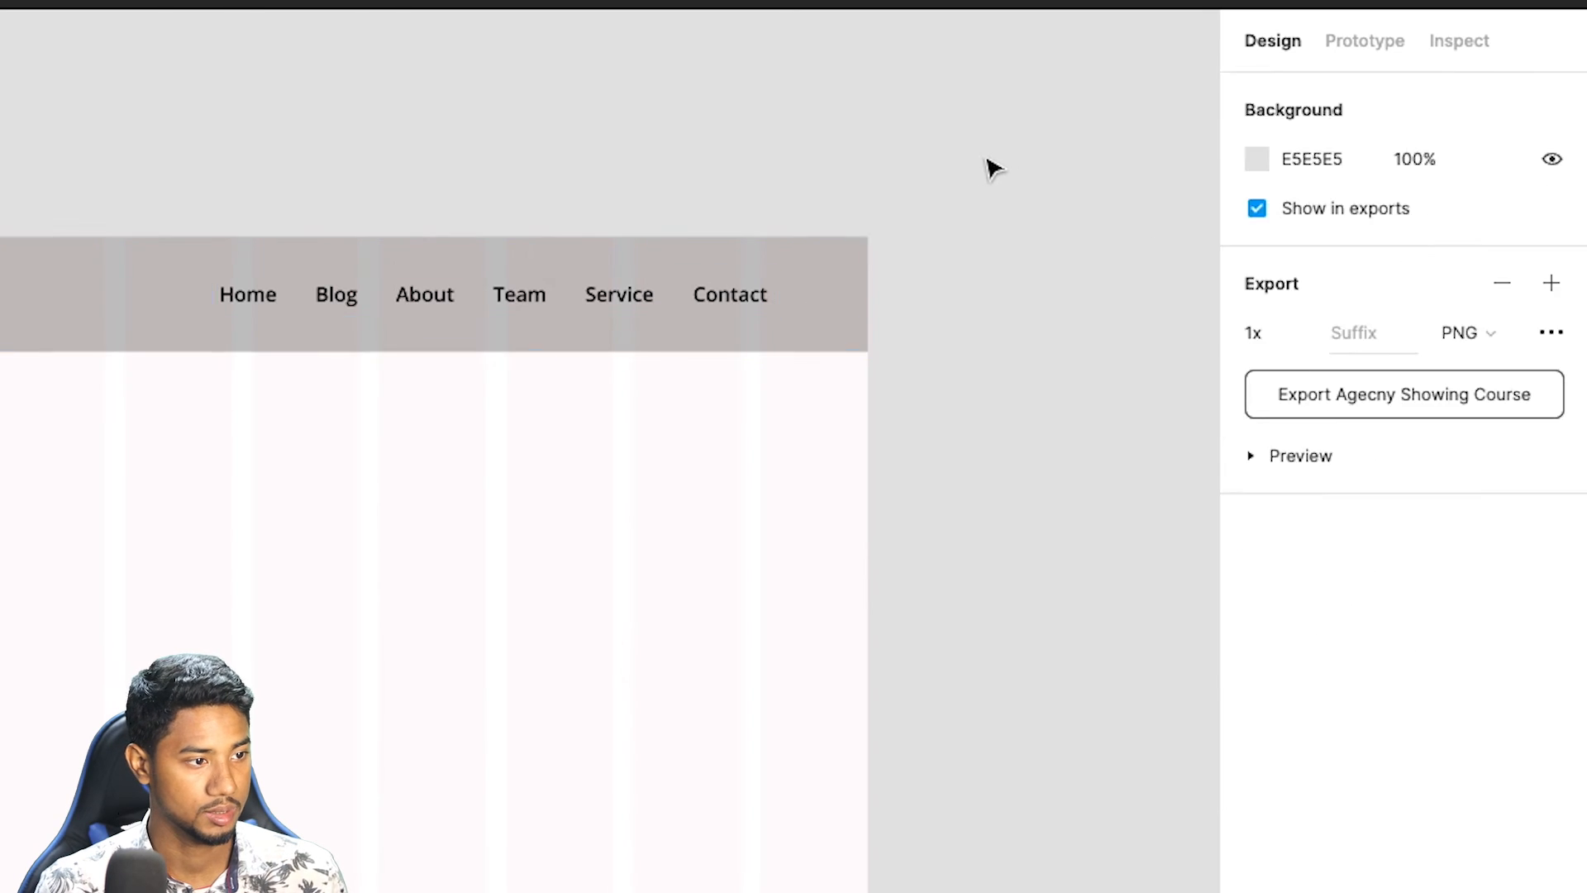
Move the logo slightly left in the header to X 87.
click(504, 263)
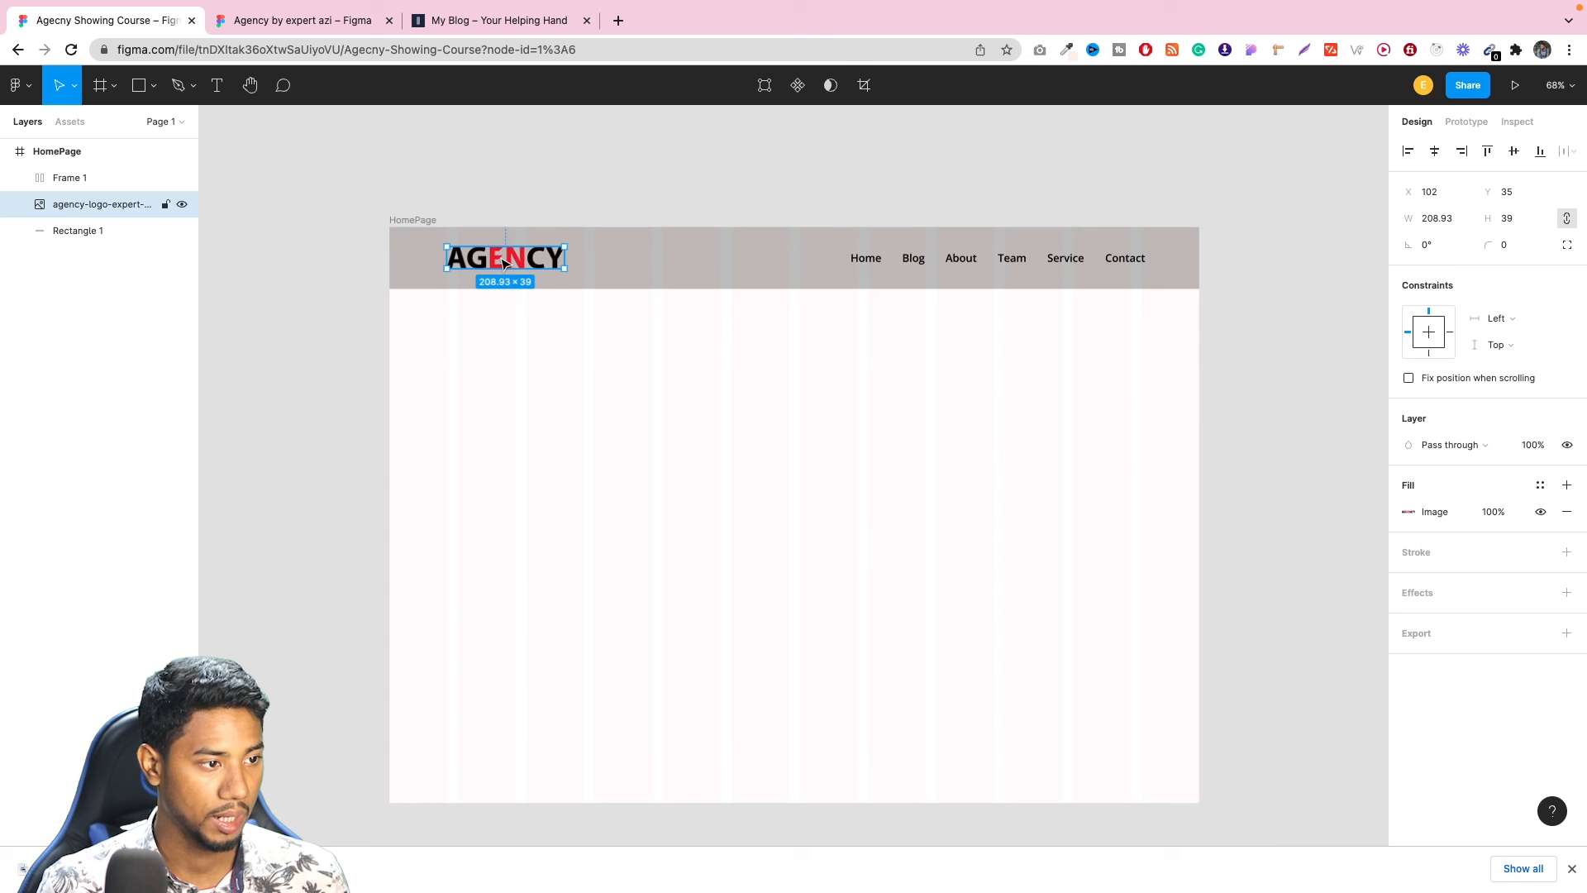
drag(503, 263, 496, 263)
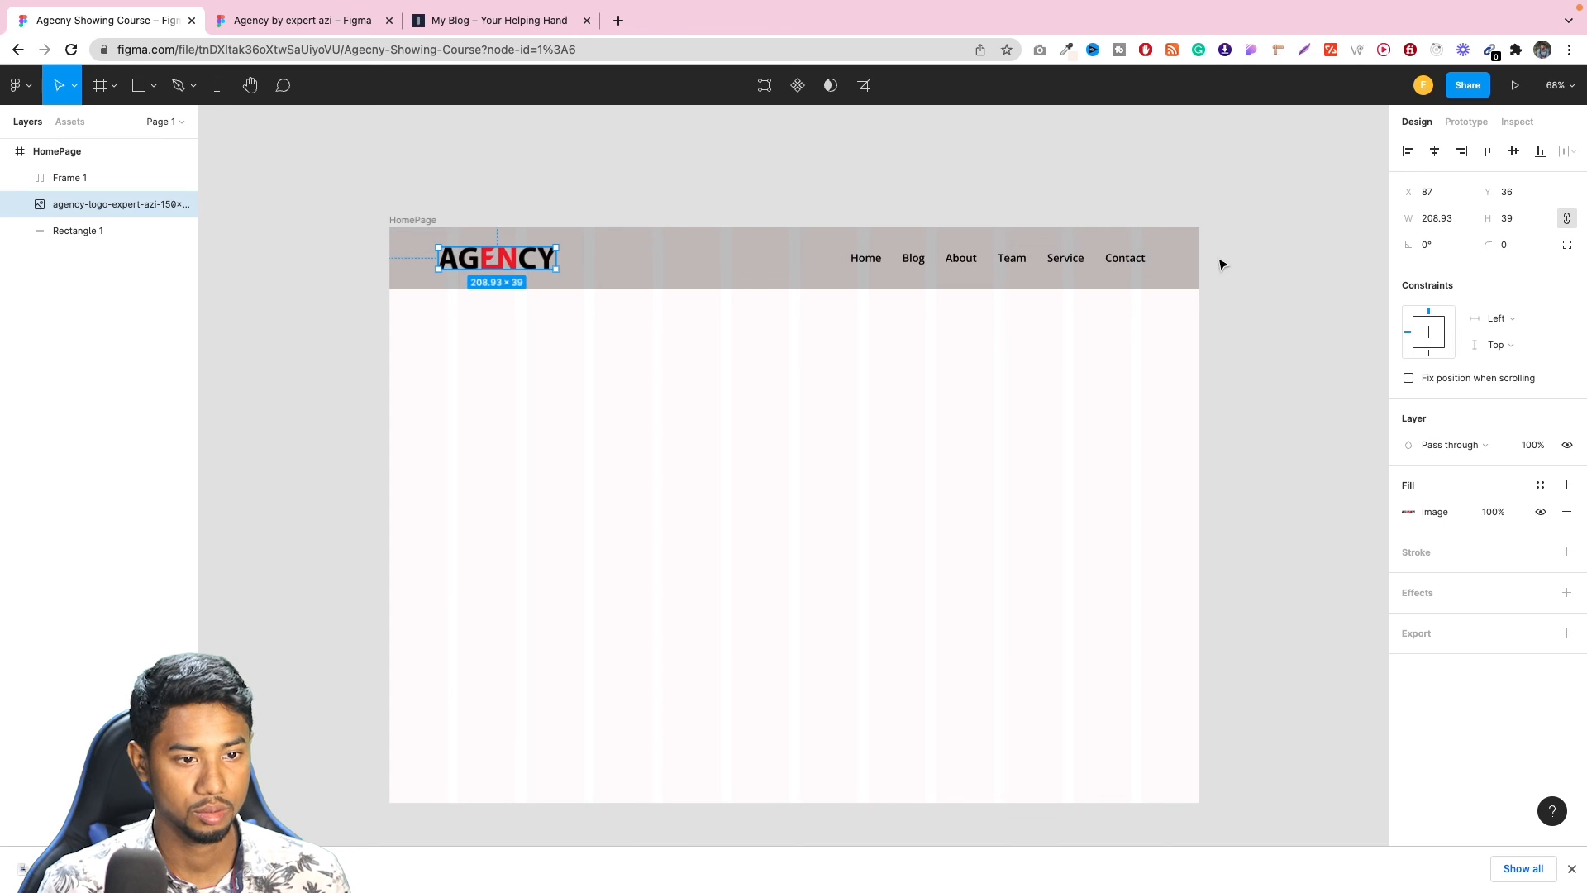
click(1247, 240)
Check the reference design's header color and change the background bar's fill to white.
click(326, 25)
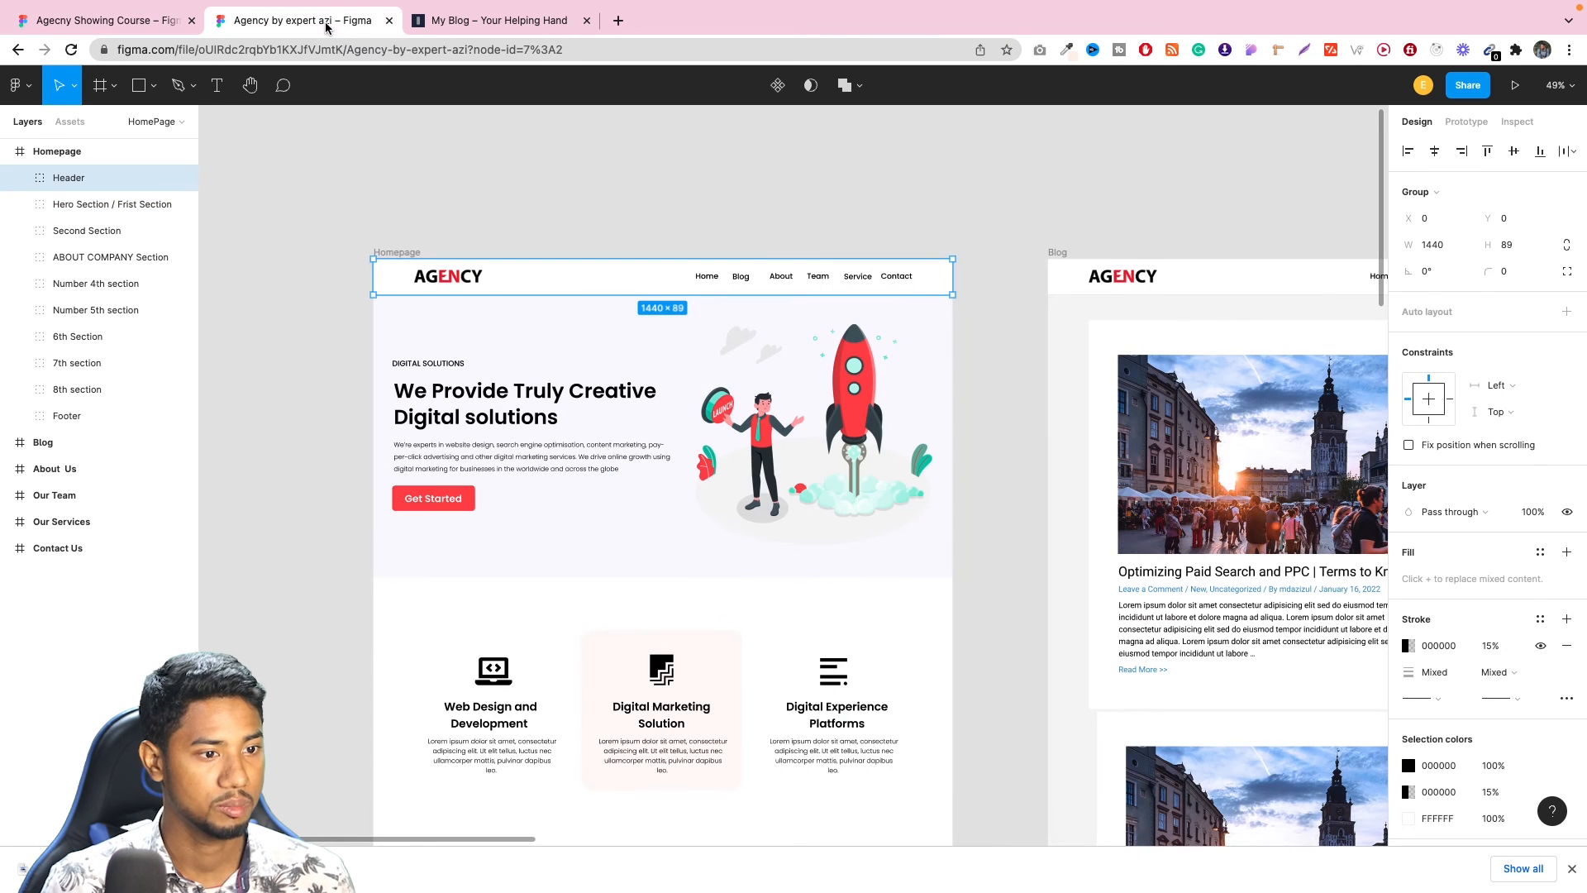
click(168, 11)
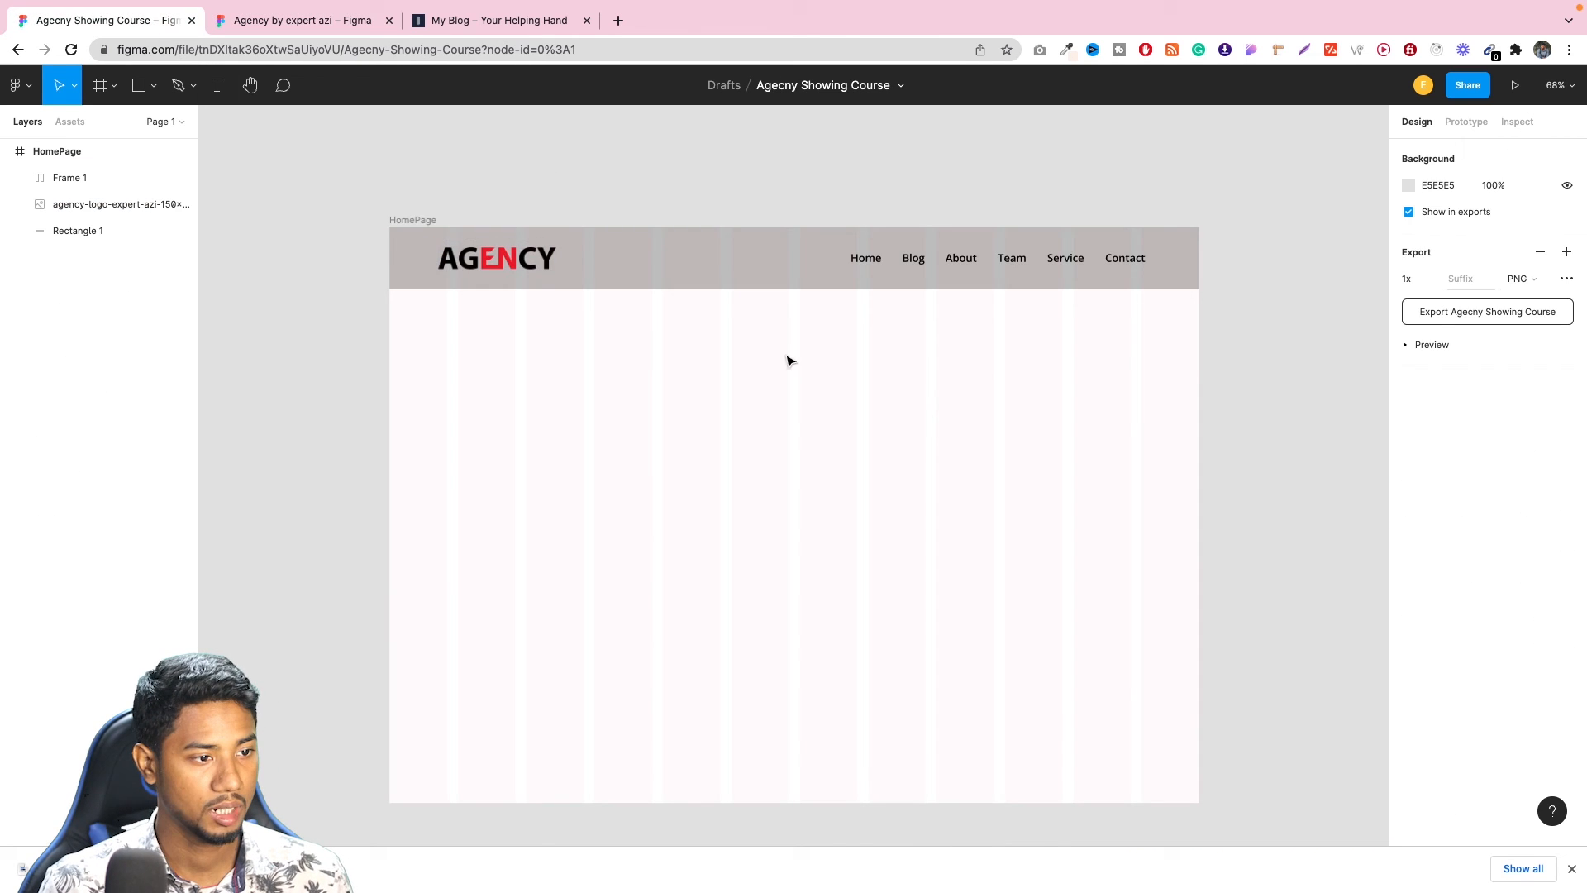
click(749, 255)
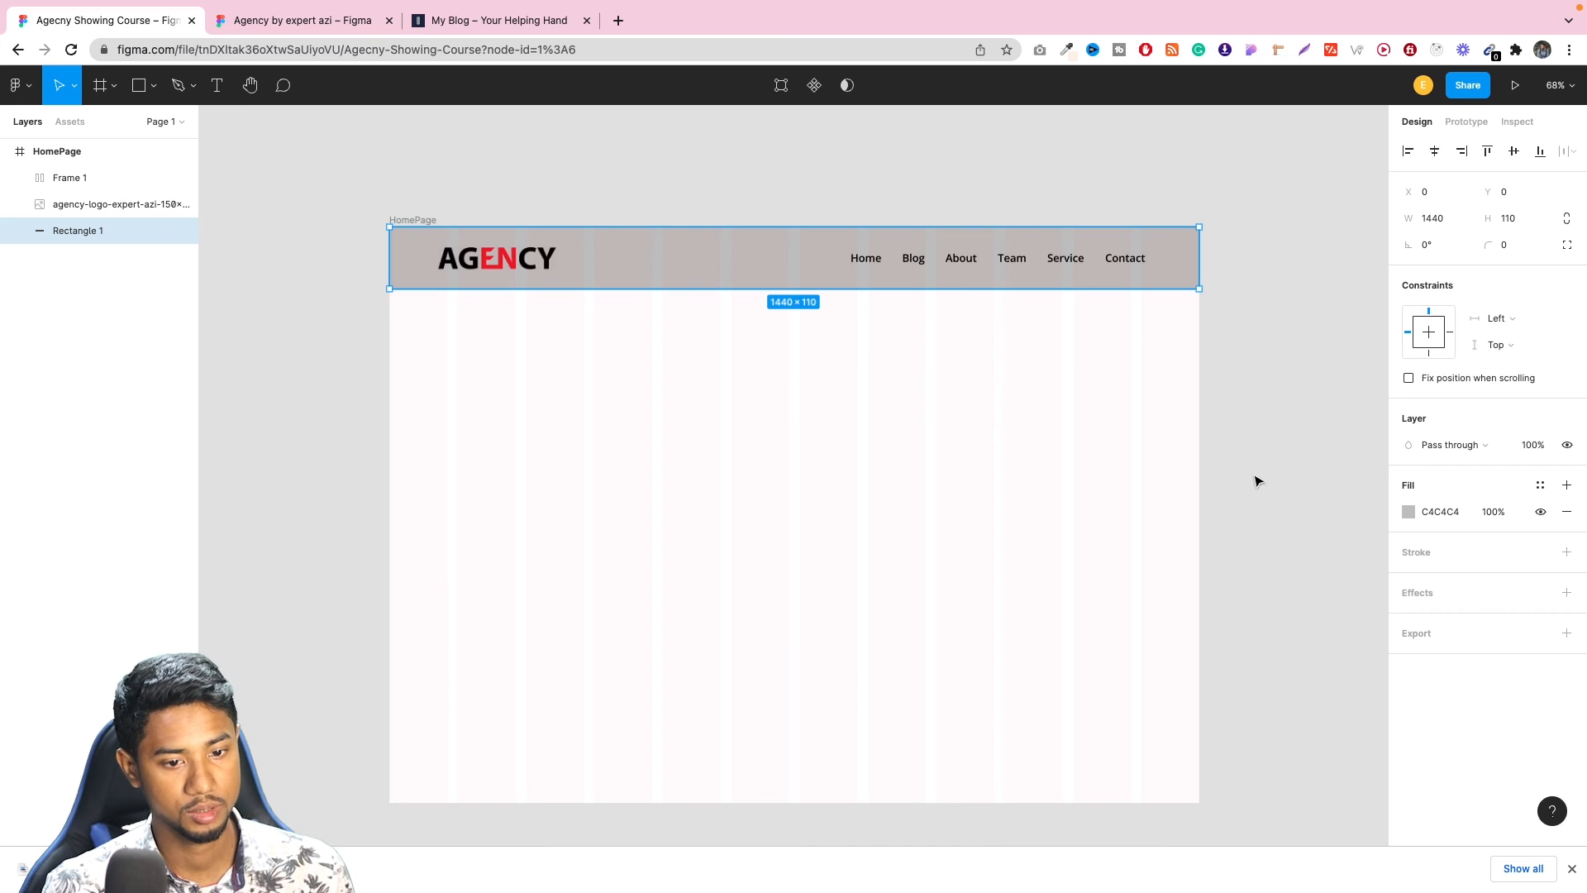
click(1409, 512)
drag(1273, 570, 963, 341)
click(1320, 269)
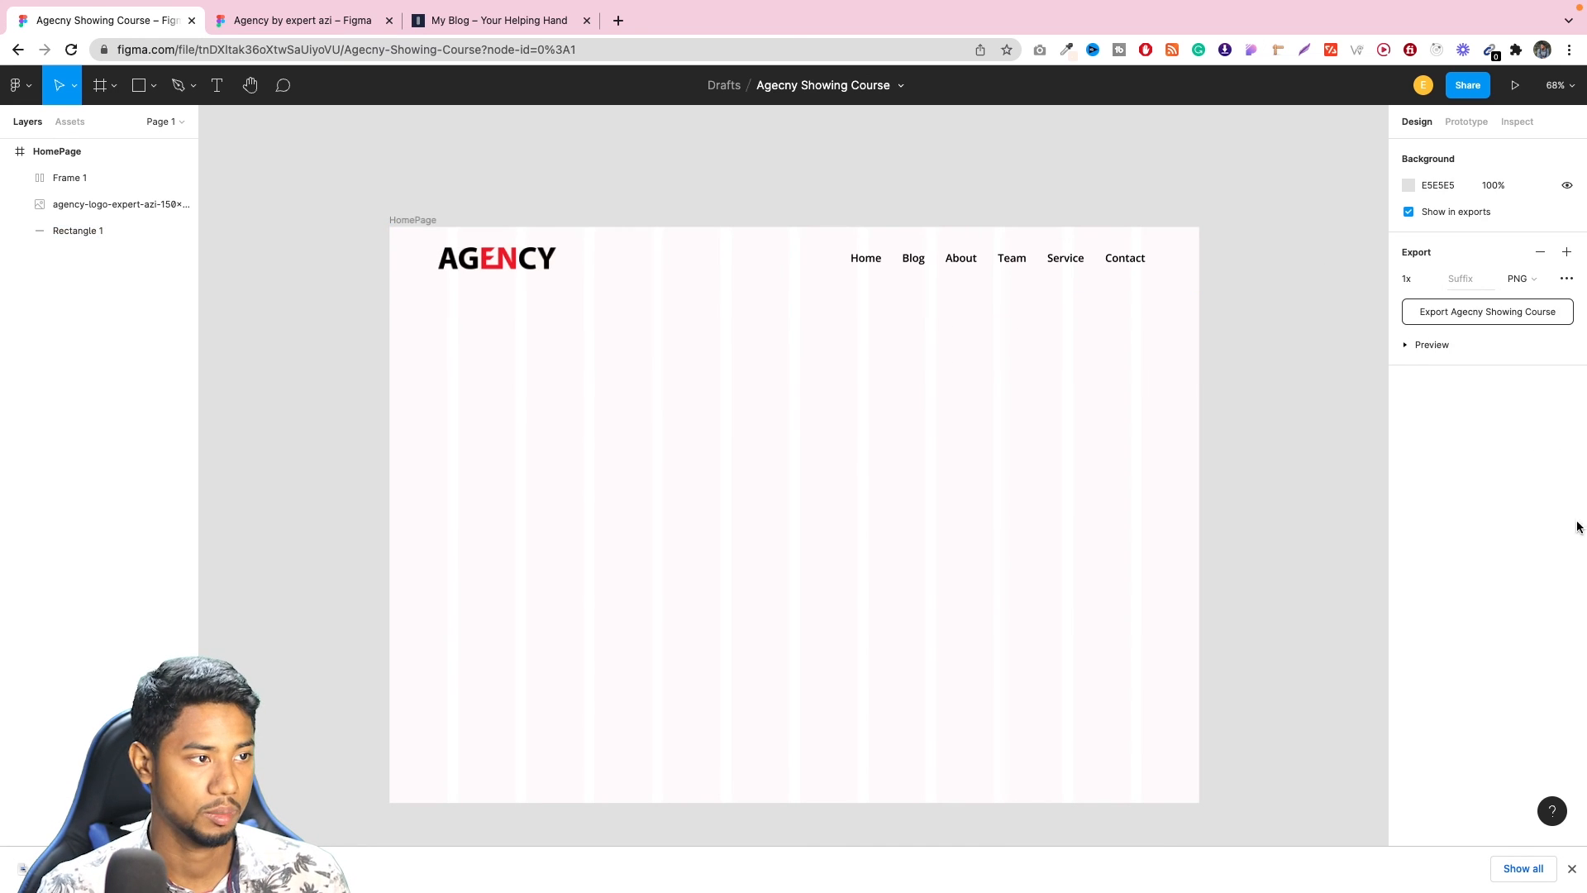
Compare the homepage header with the header in the reference Agency design.
click(341, 21)
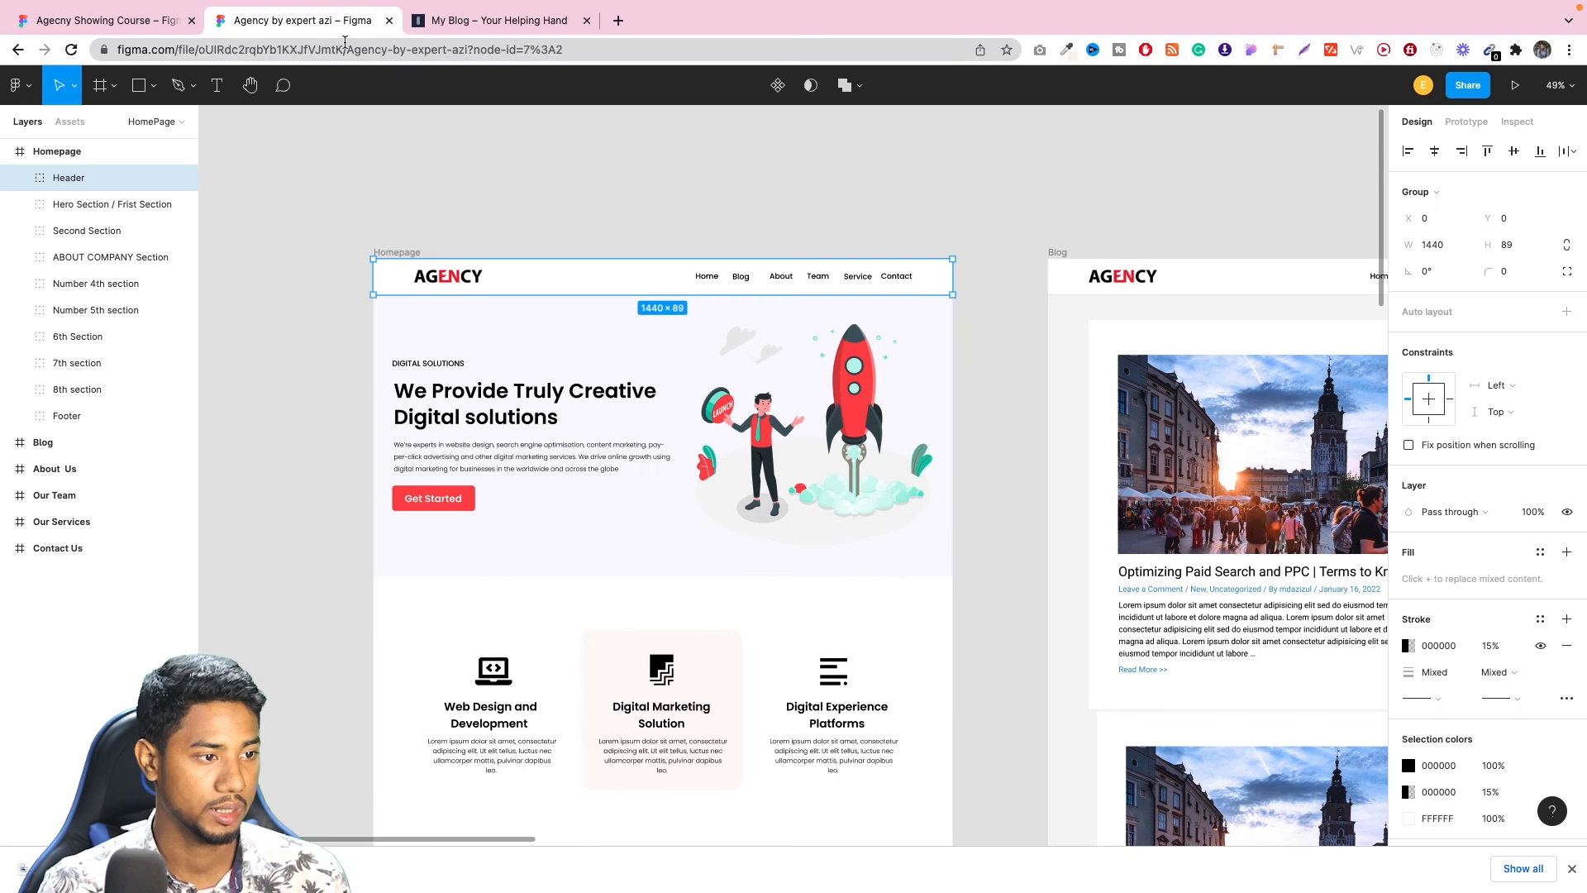
click(137, 27)
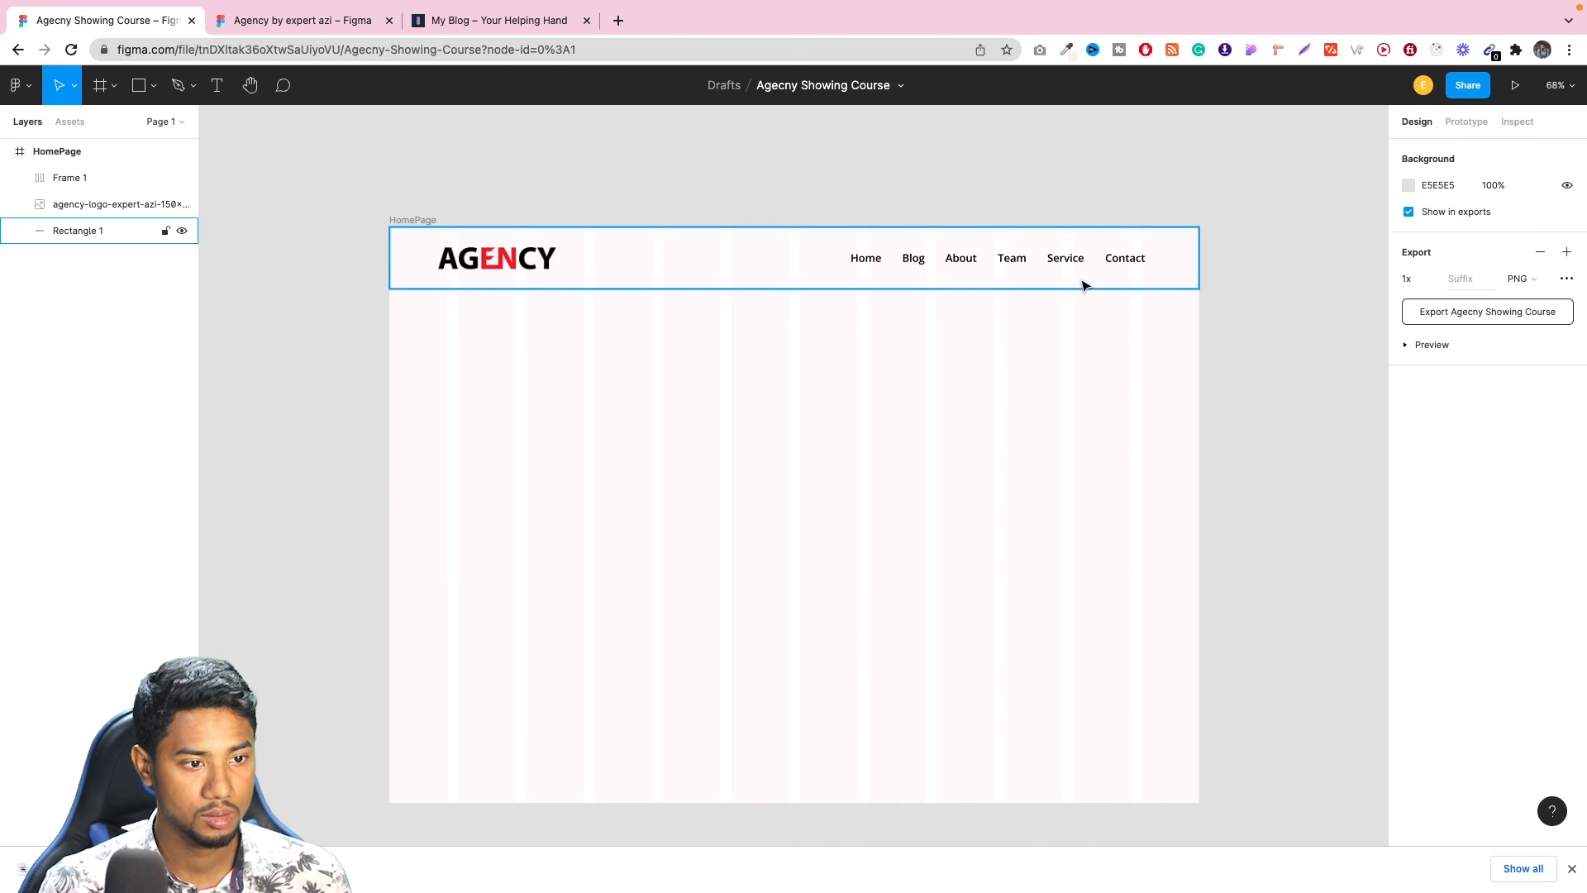
click(241, 21)
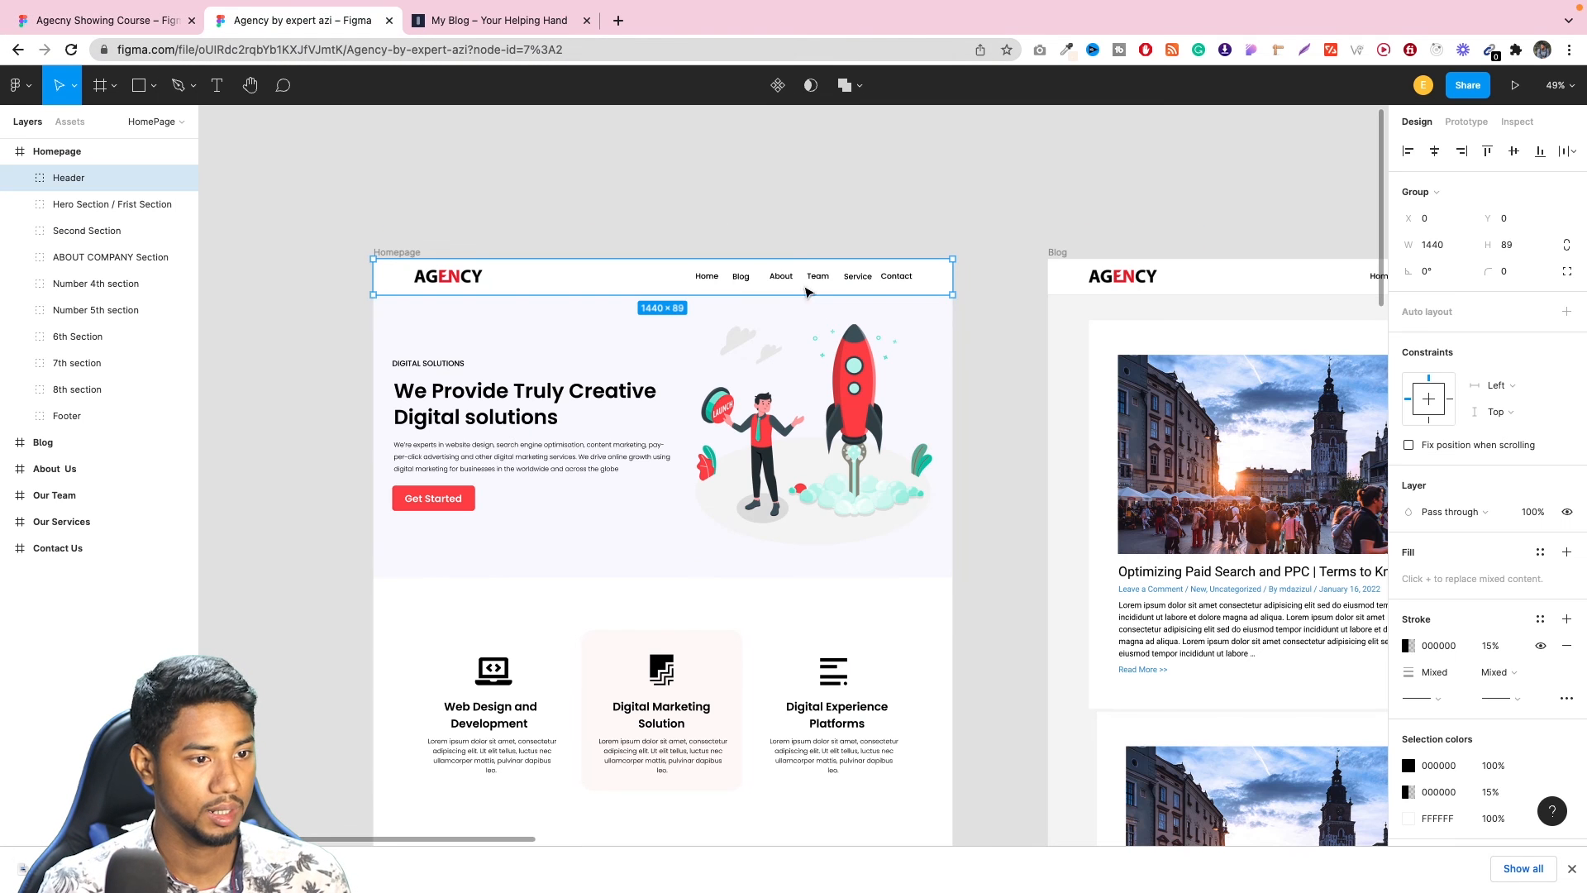
click(171, 19)
Set the vertical text alignment of the Home navigation link to middle.
click(865, 259)
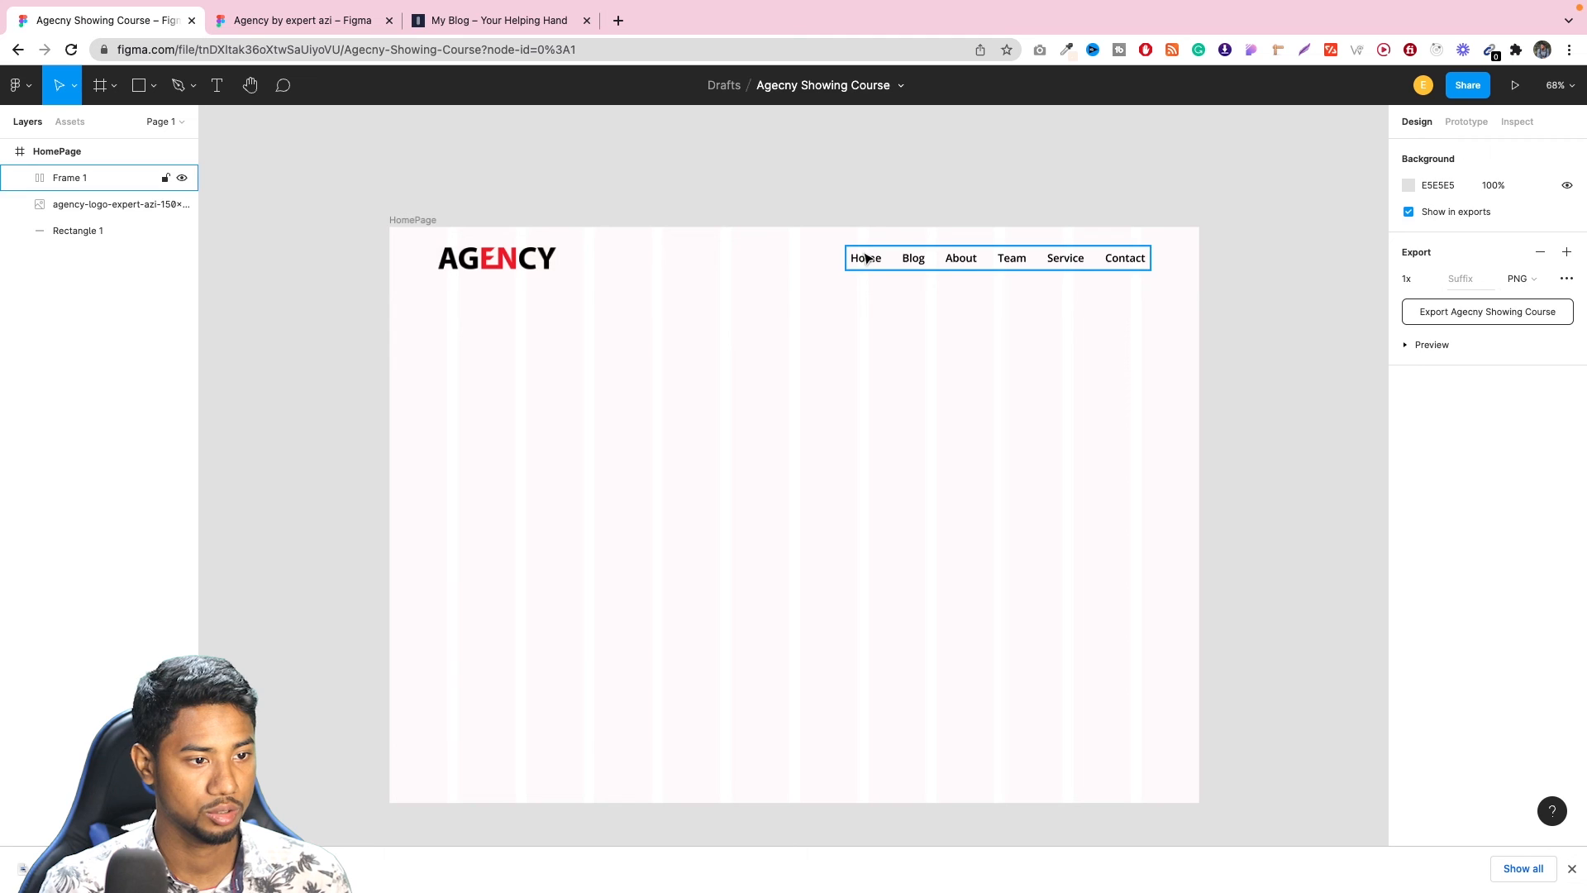
click(867, 260)
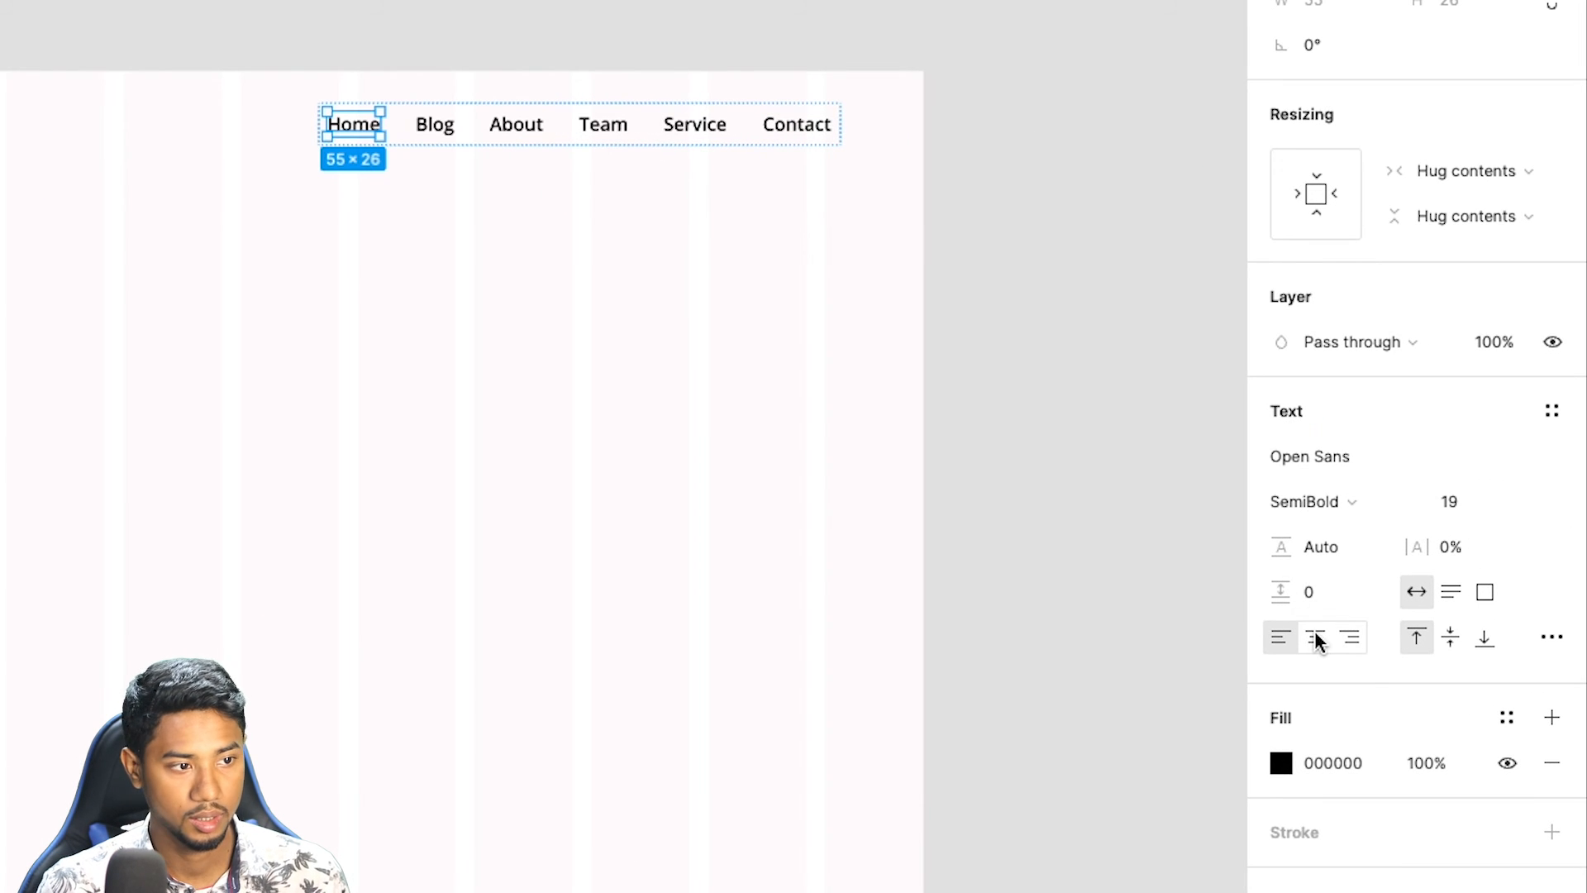
click(1316, 638)
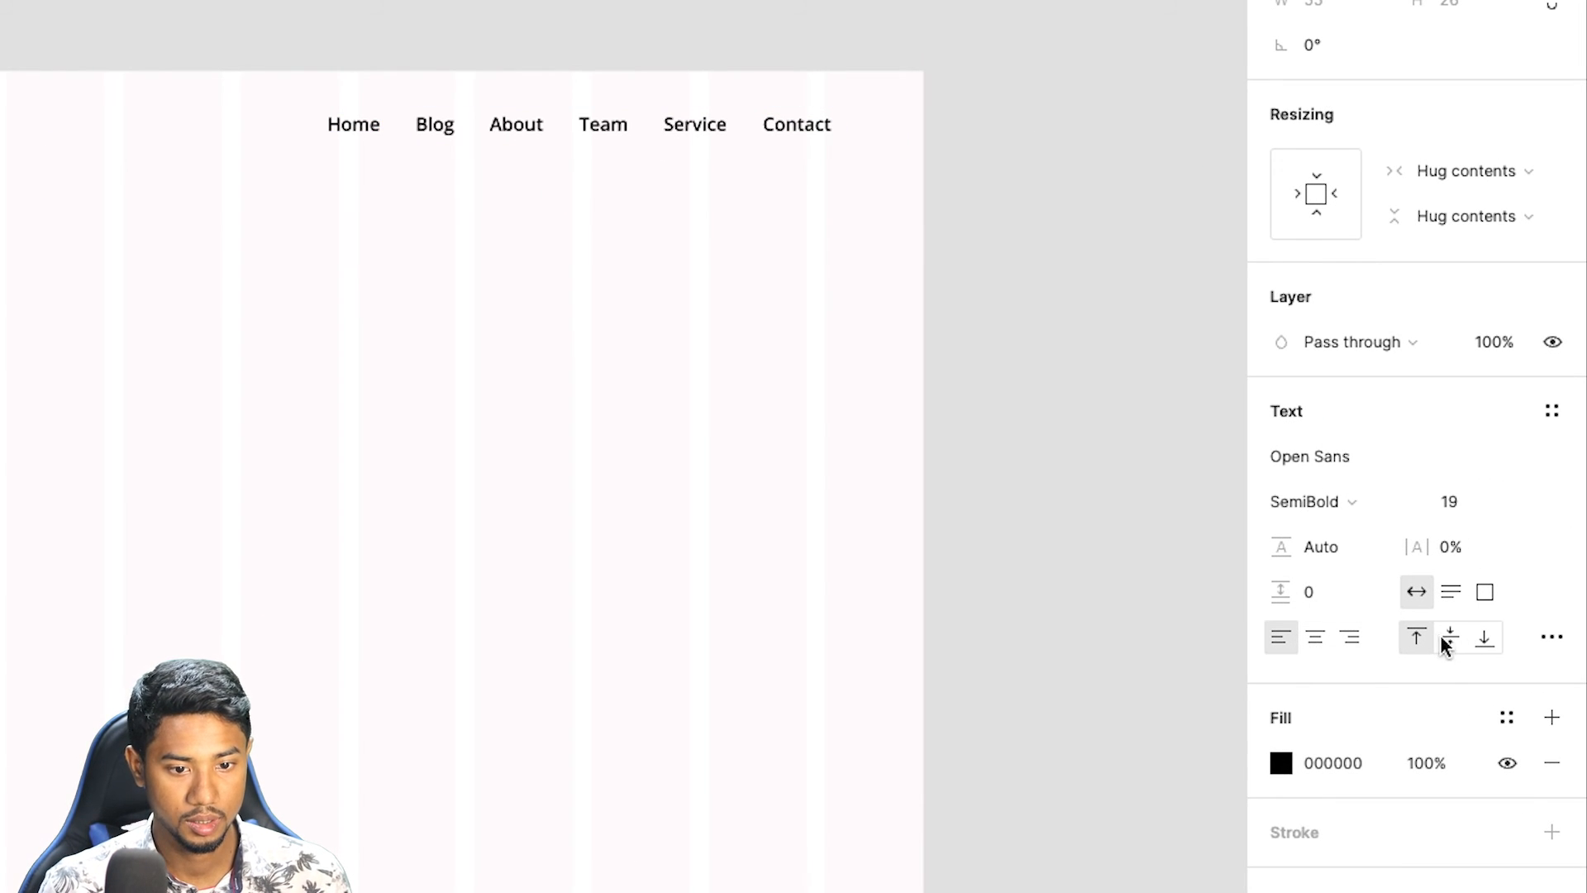
key(ctrl+z)
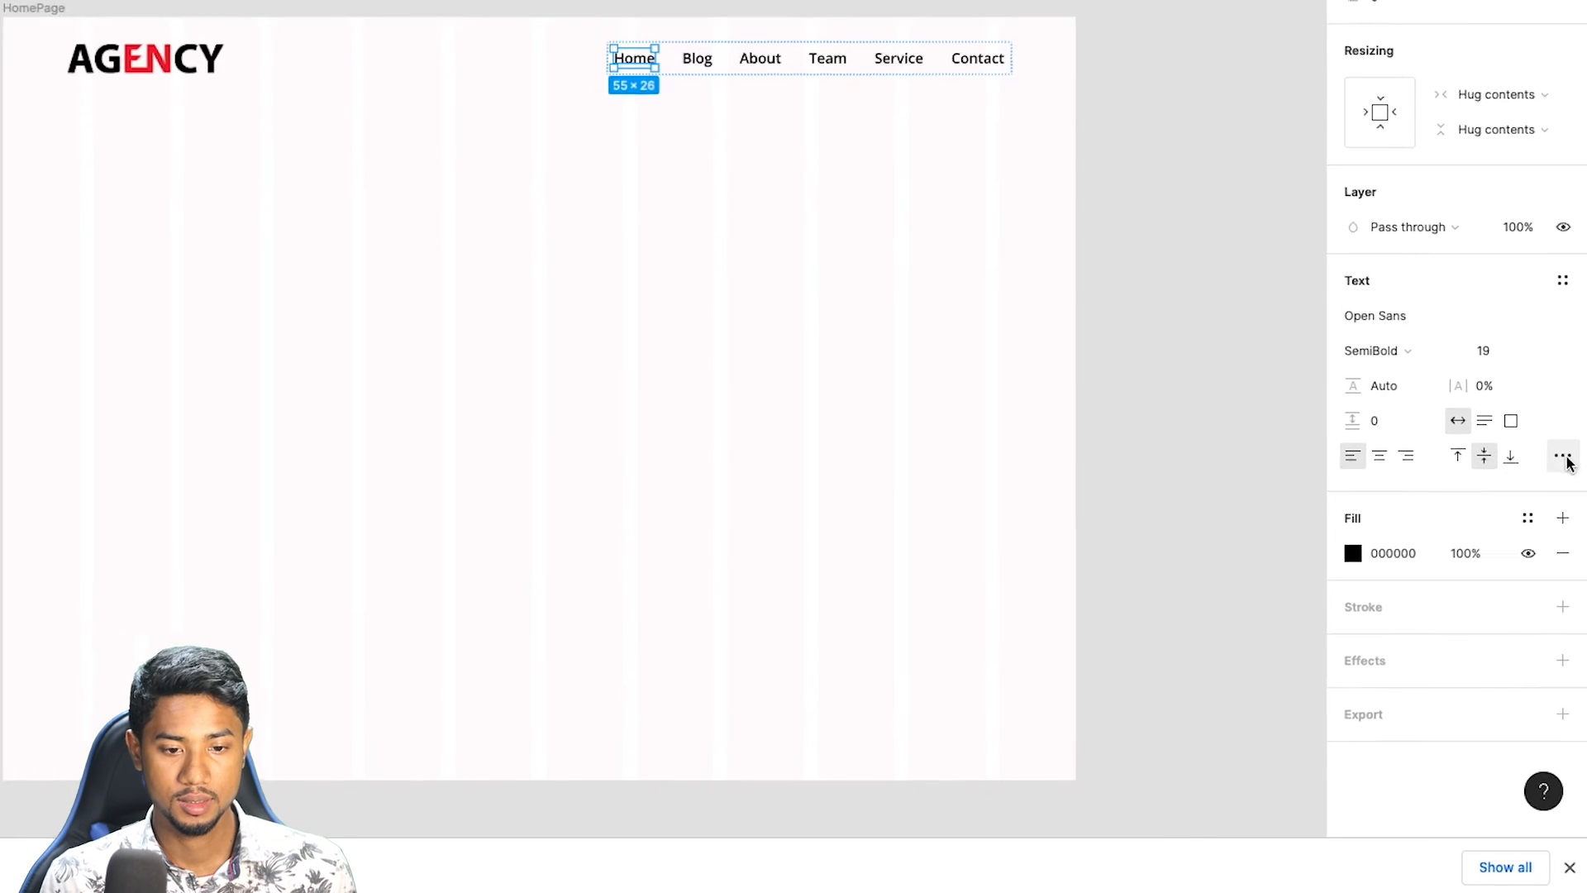
Preview uppercase and lowercase in the Home link's type settings, and set its letter case to title case.
click(1568, 561)
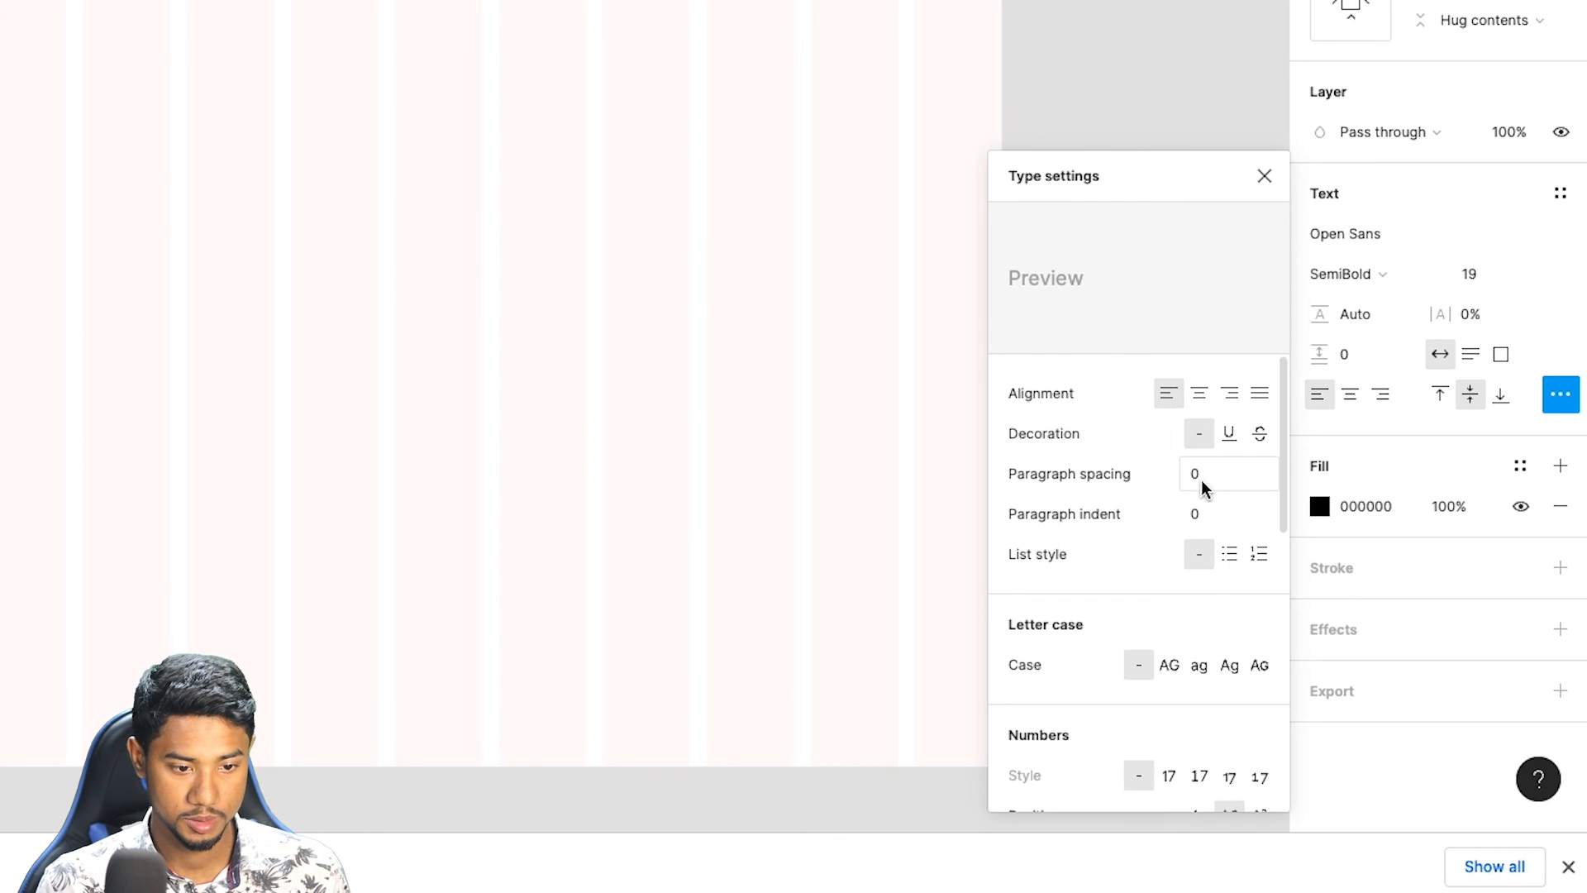
scroll(1130, 572, down, 1)
click(1171, 619)
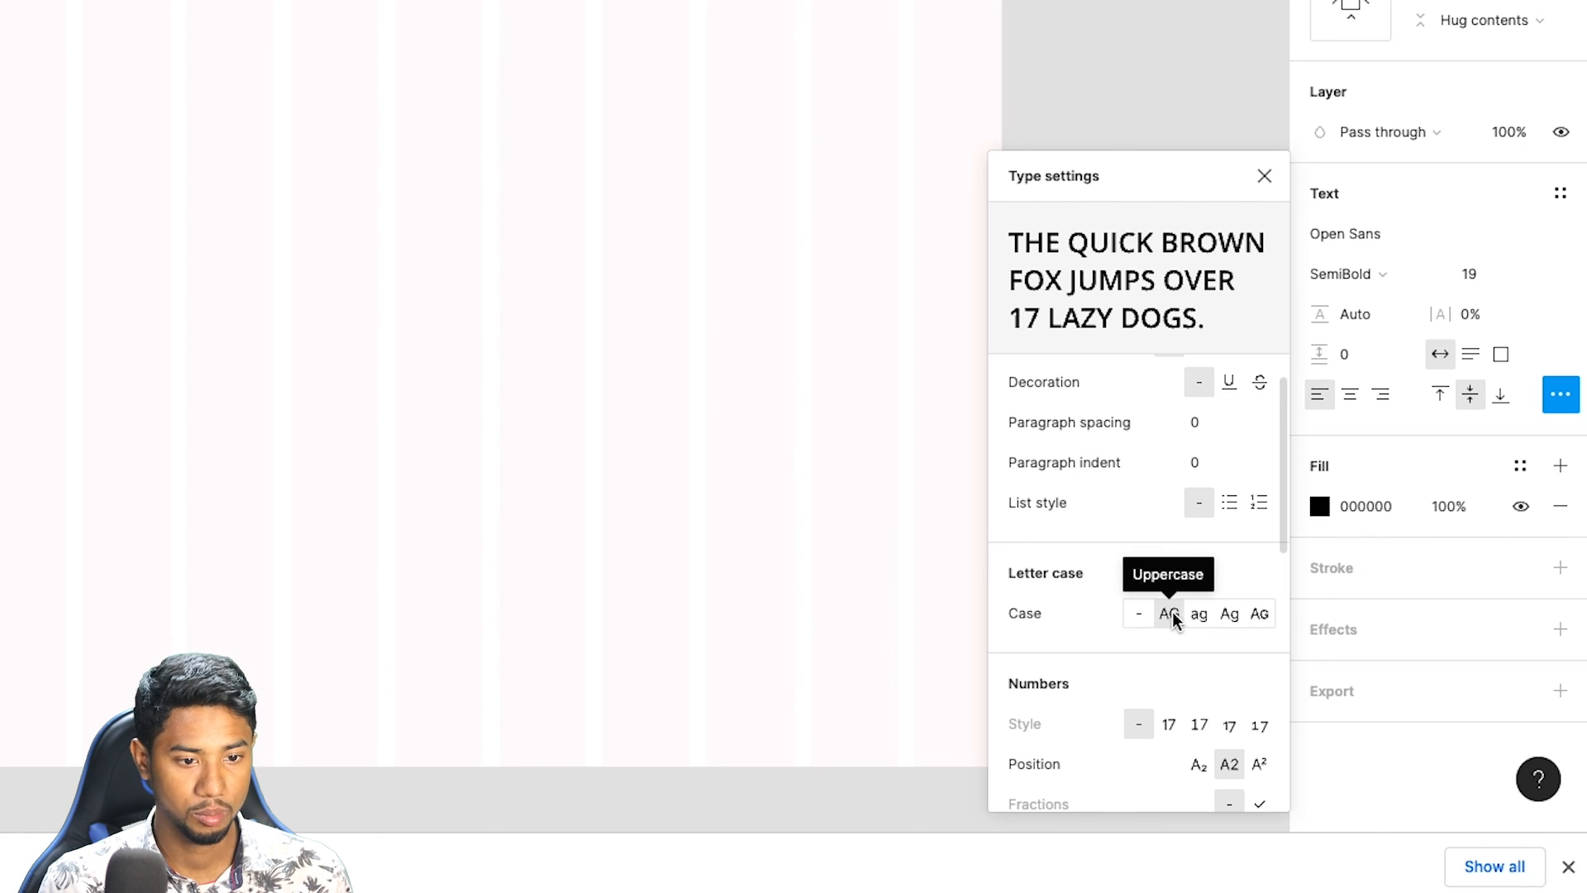
click(1198, 613)
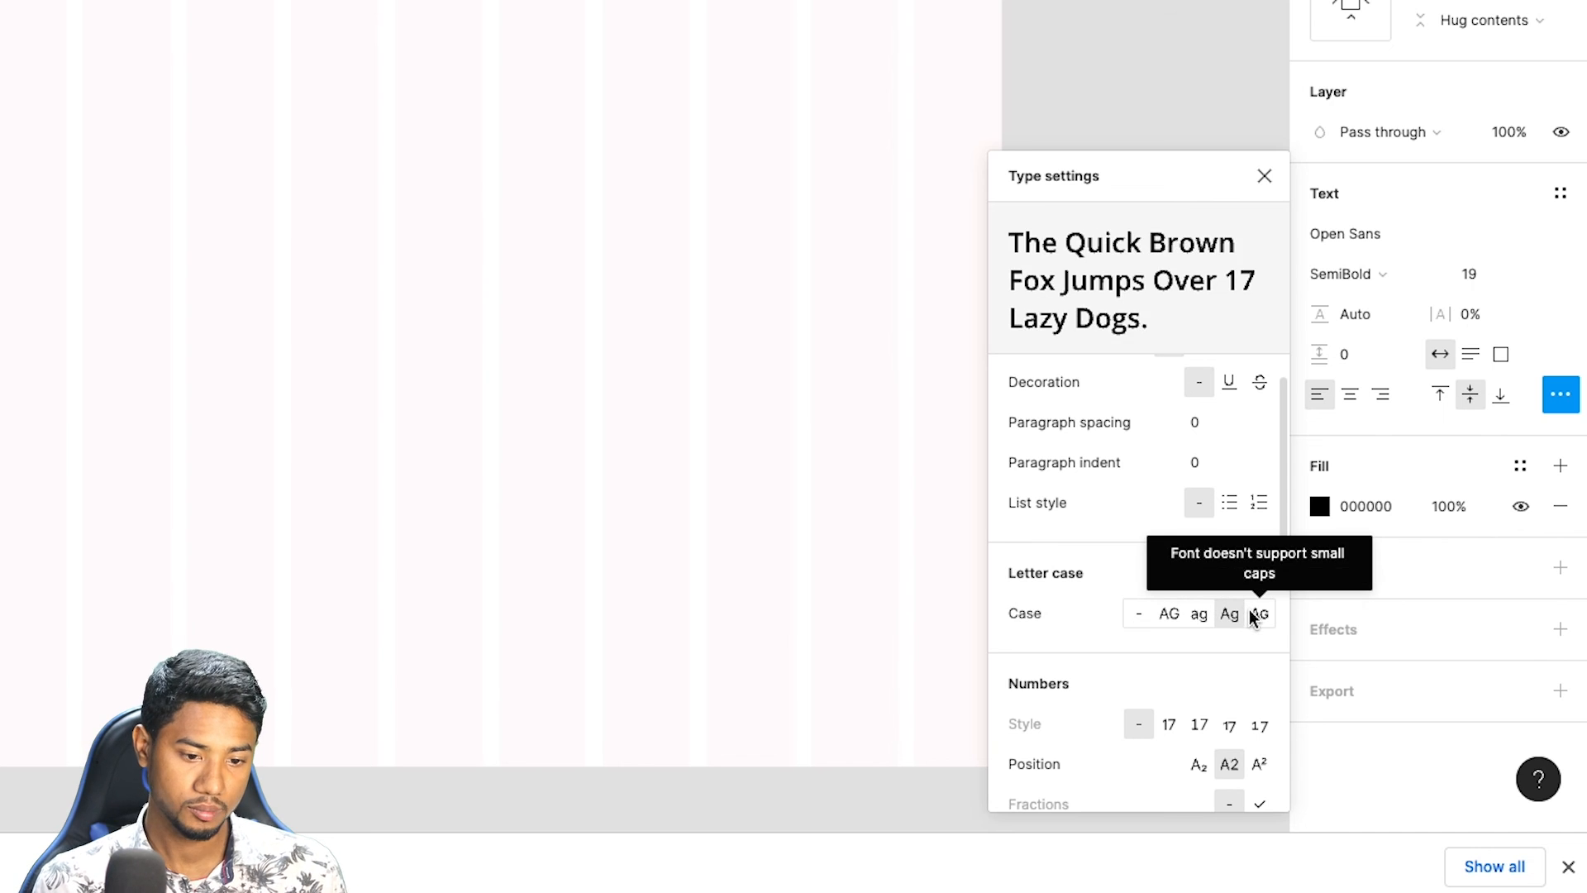
click(1268, 183)
Try the Regular font weight on the Home link and compare it with the reference header's navigation.
click(1368, 275)
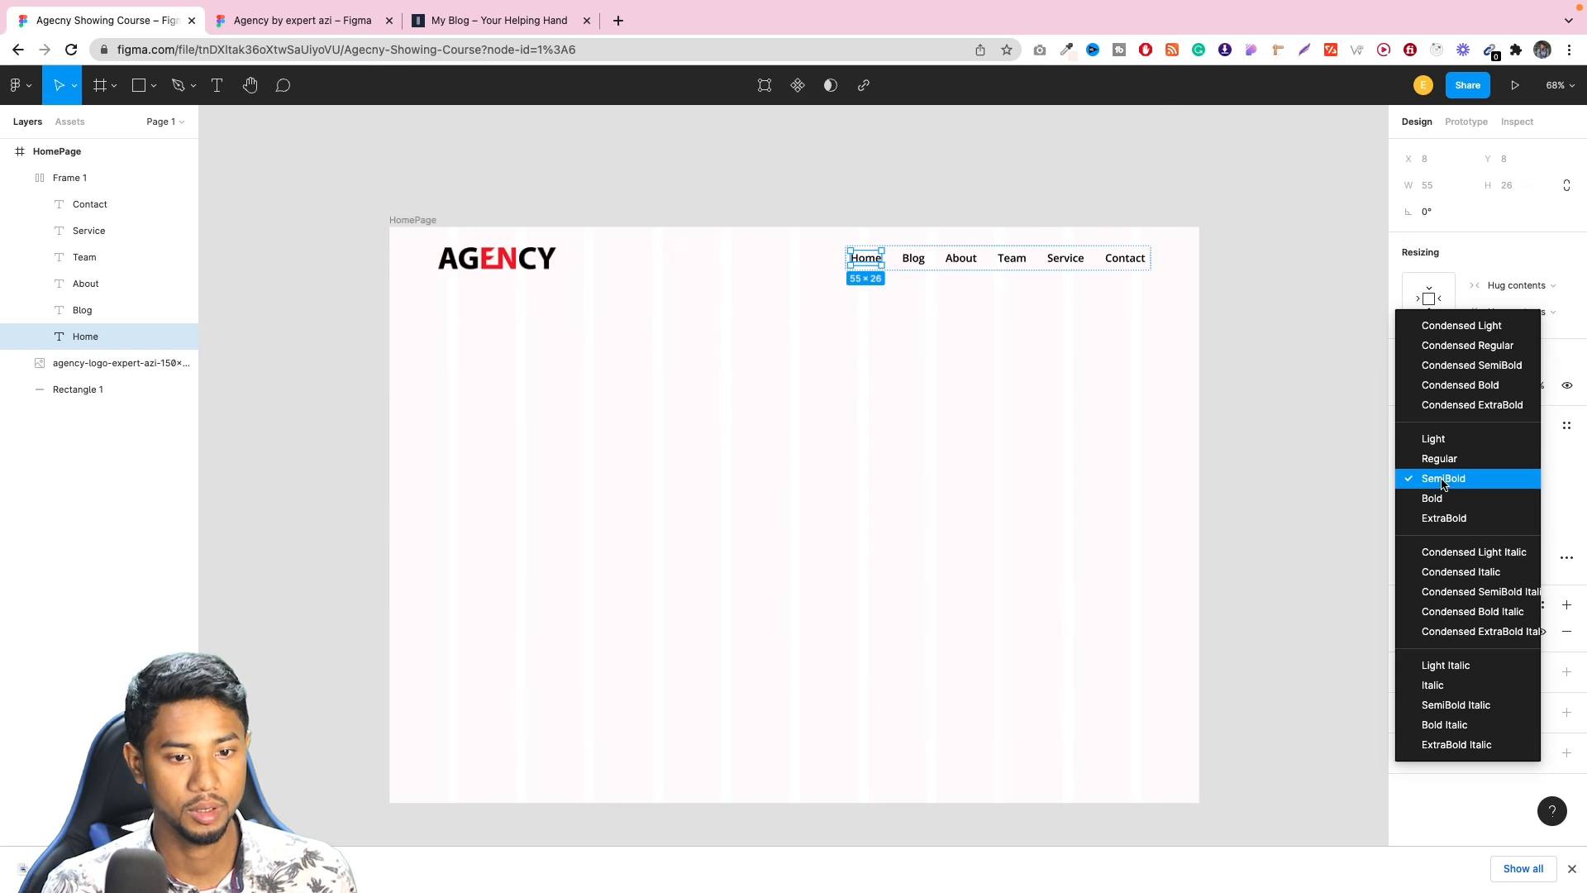
click(1440, 459)
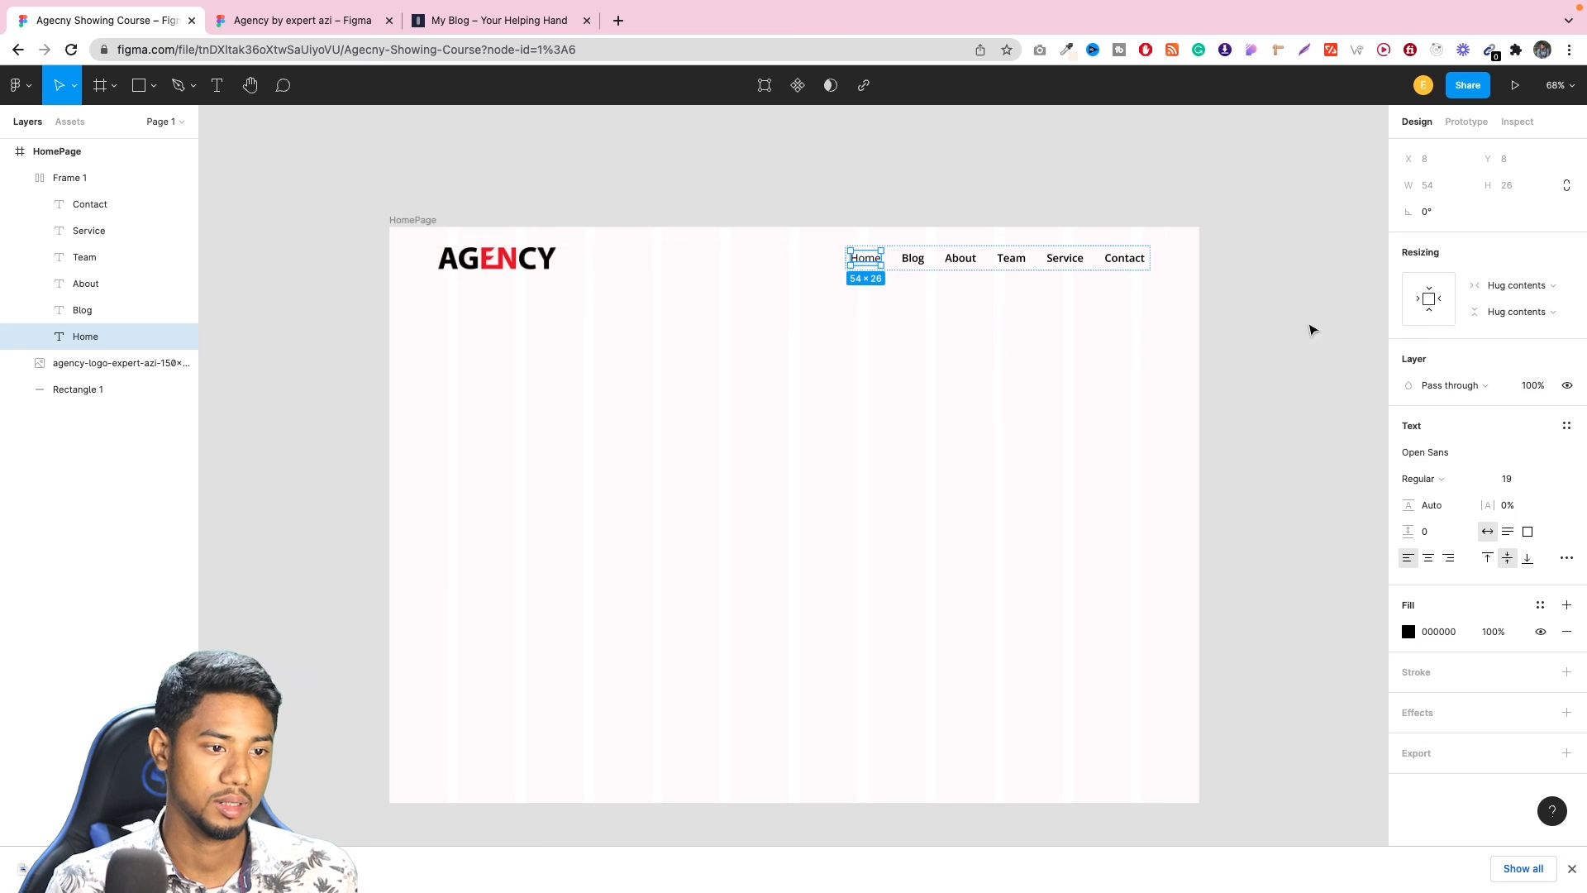
click(1312, 330)
click(270, 30)
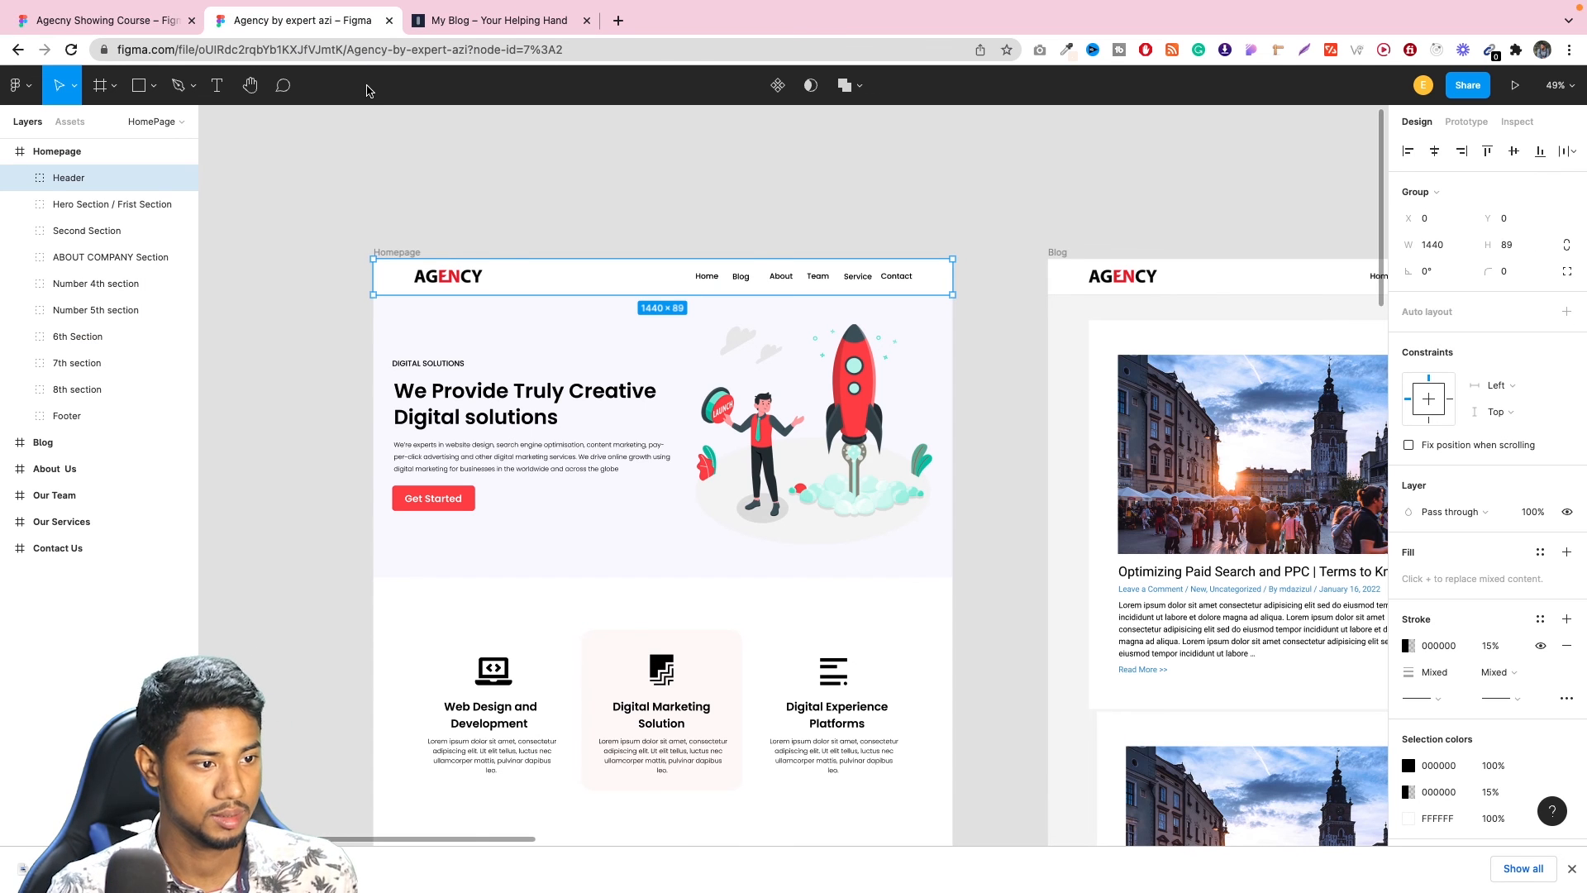
click(95, 20)
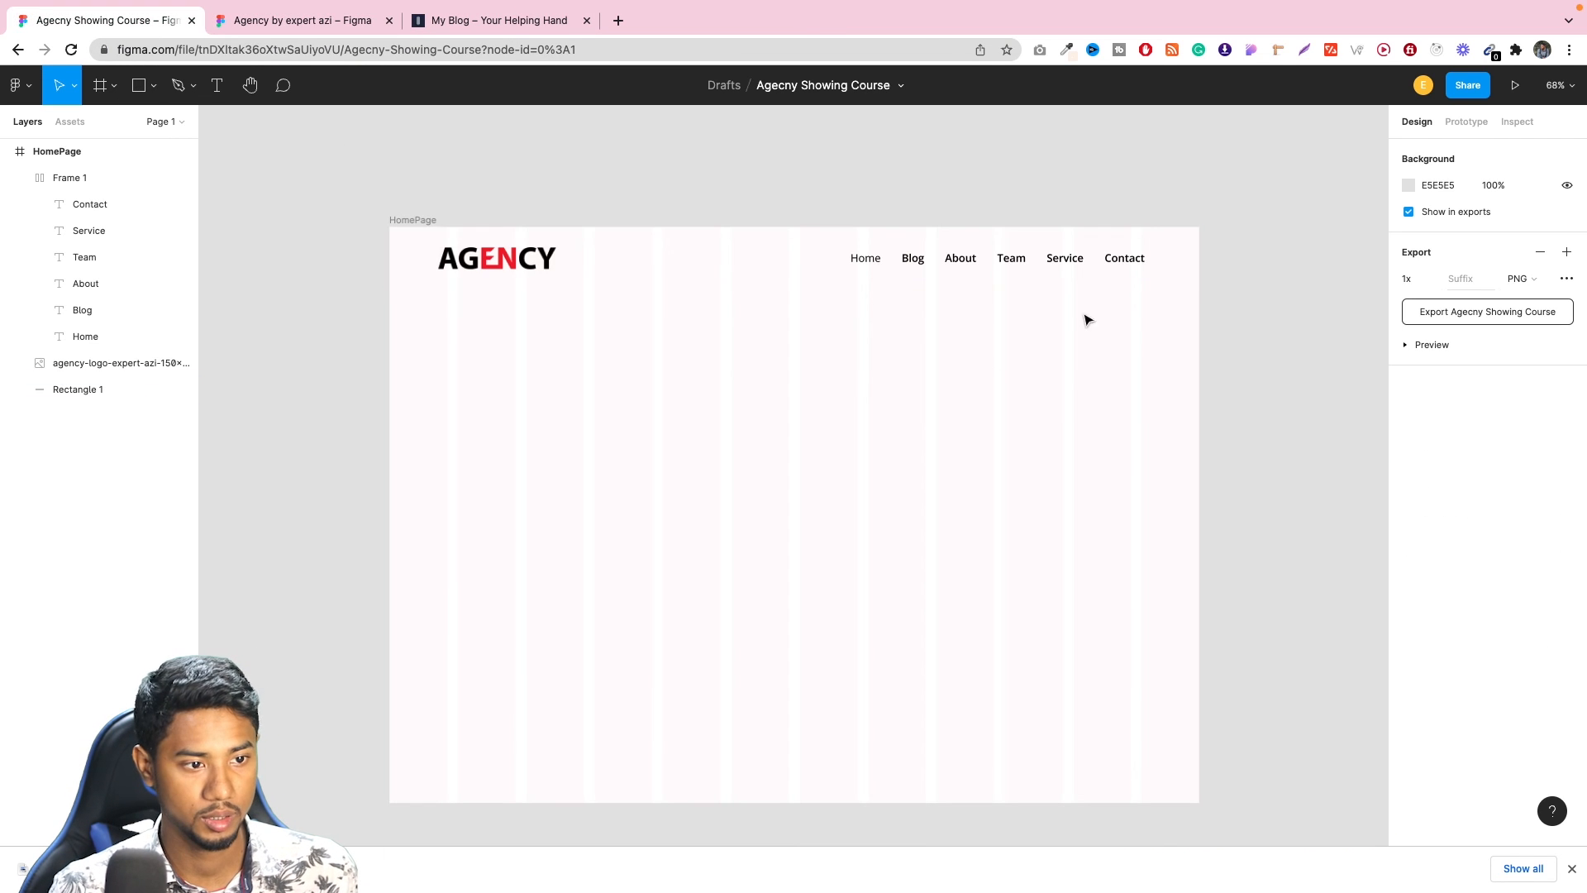
Set the Home link's font weight back to SemiBold.
click(863, 259)
click(863, 260)
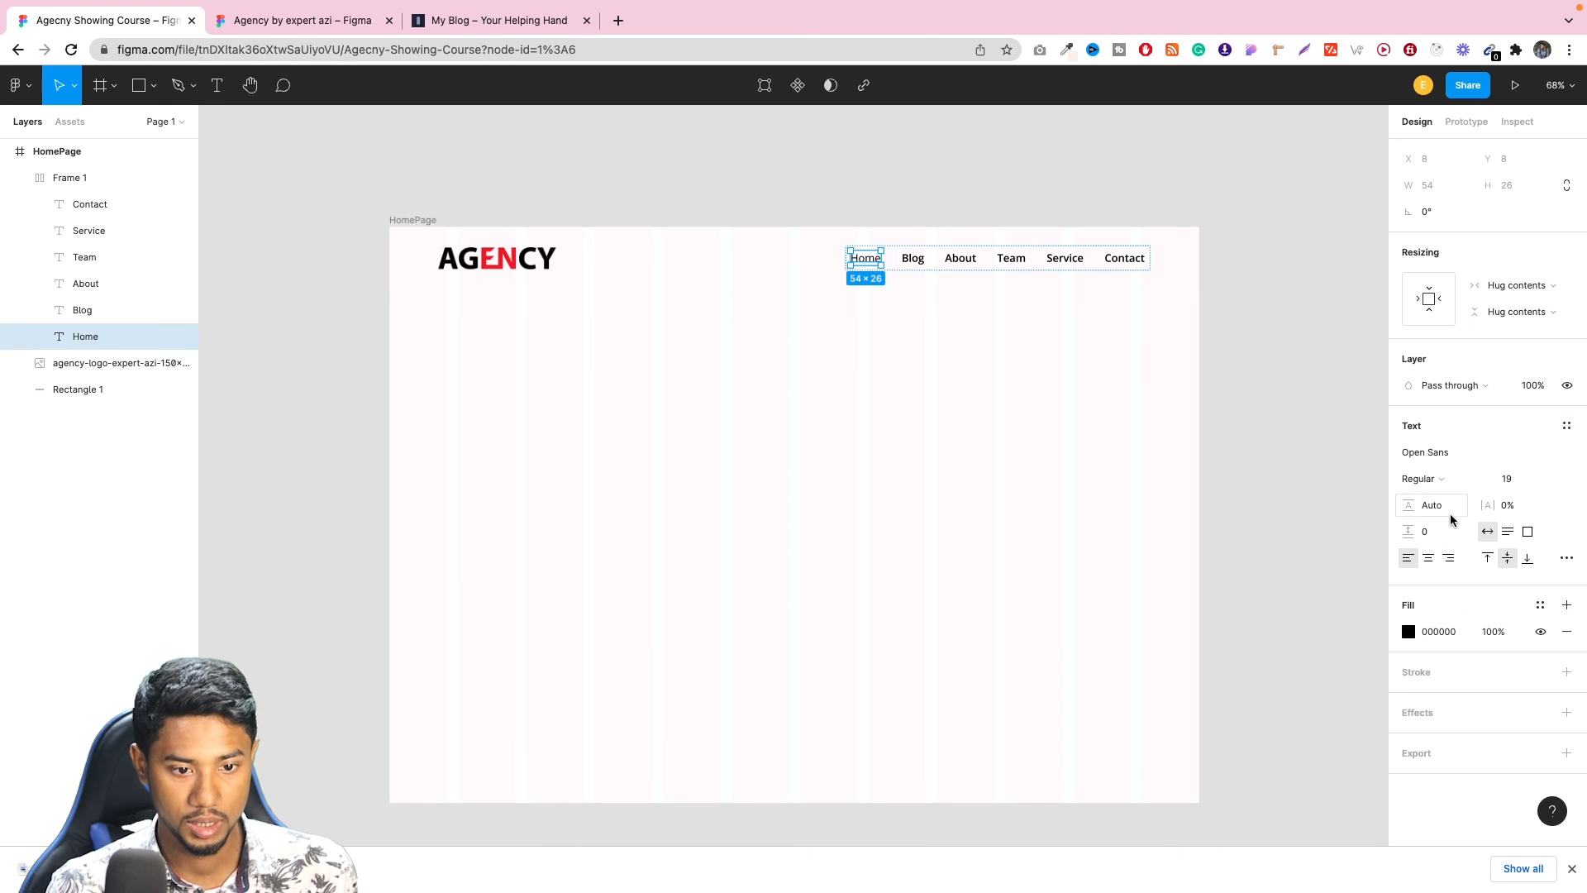
click(1437, 478)
click(1441, 499)
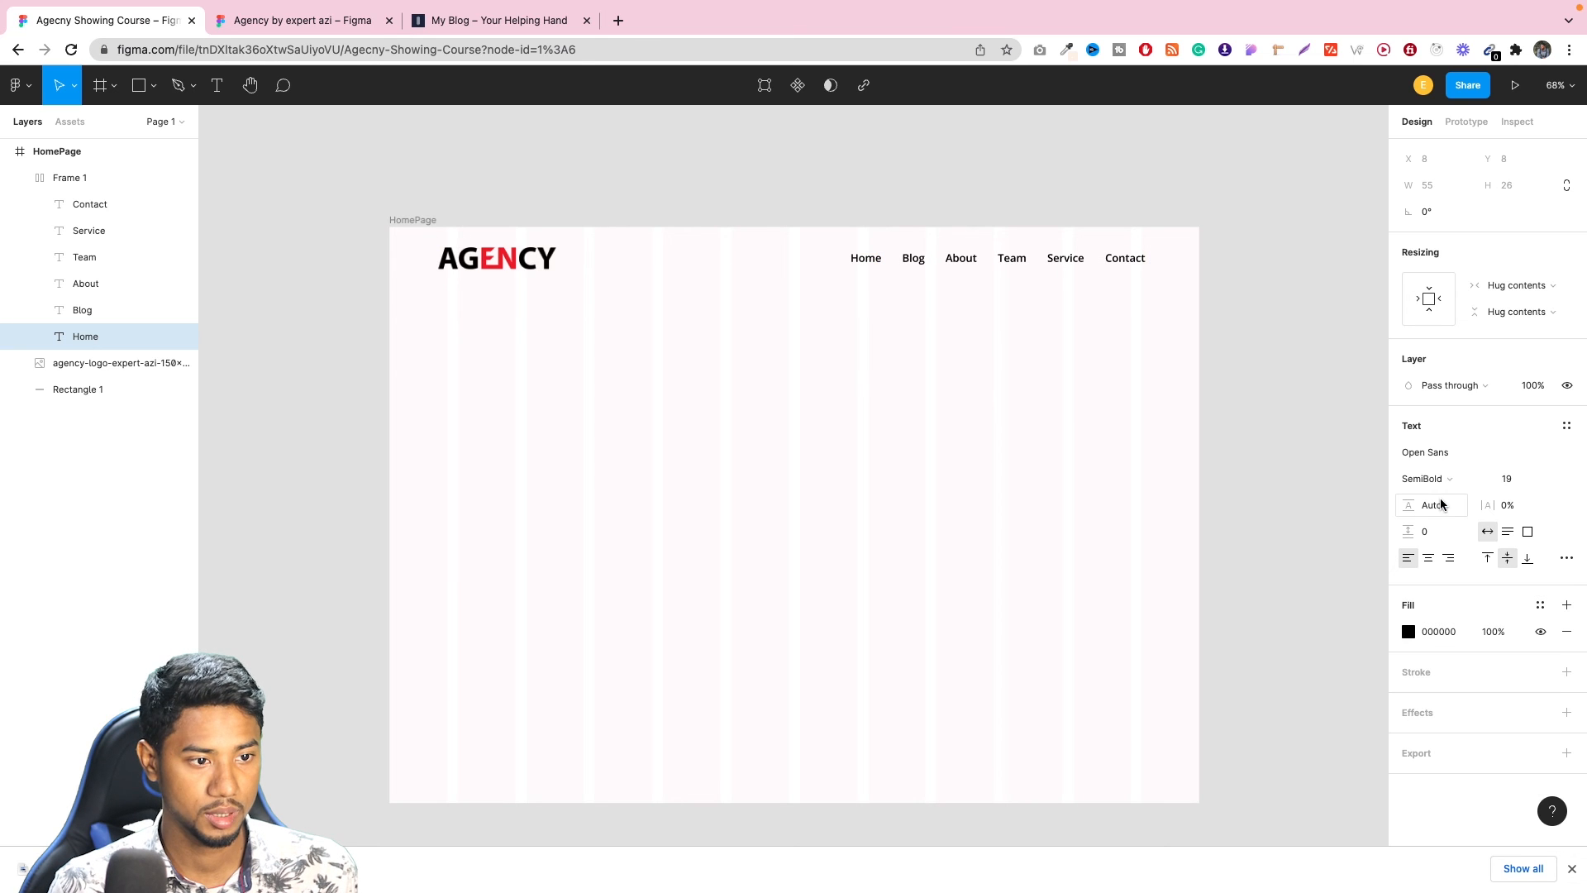
click(1243, 267)
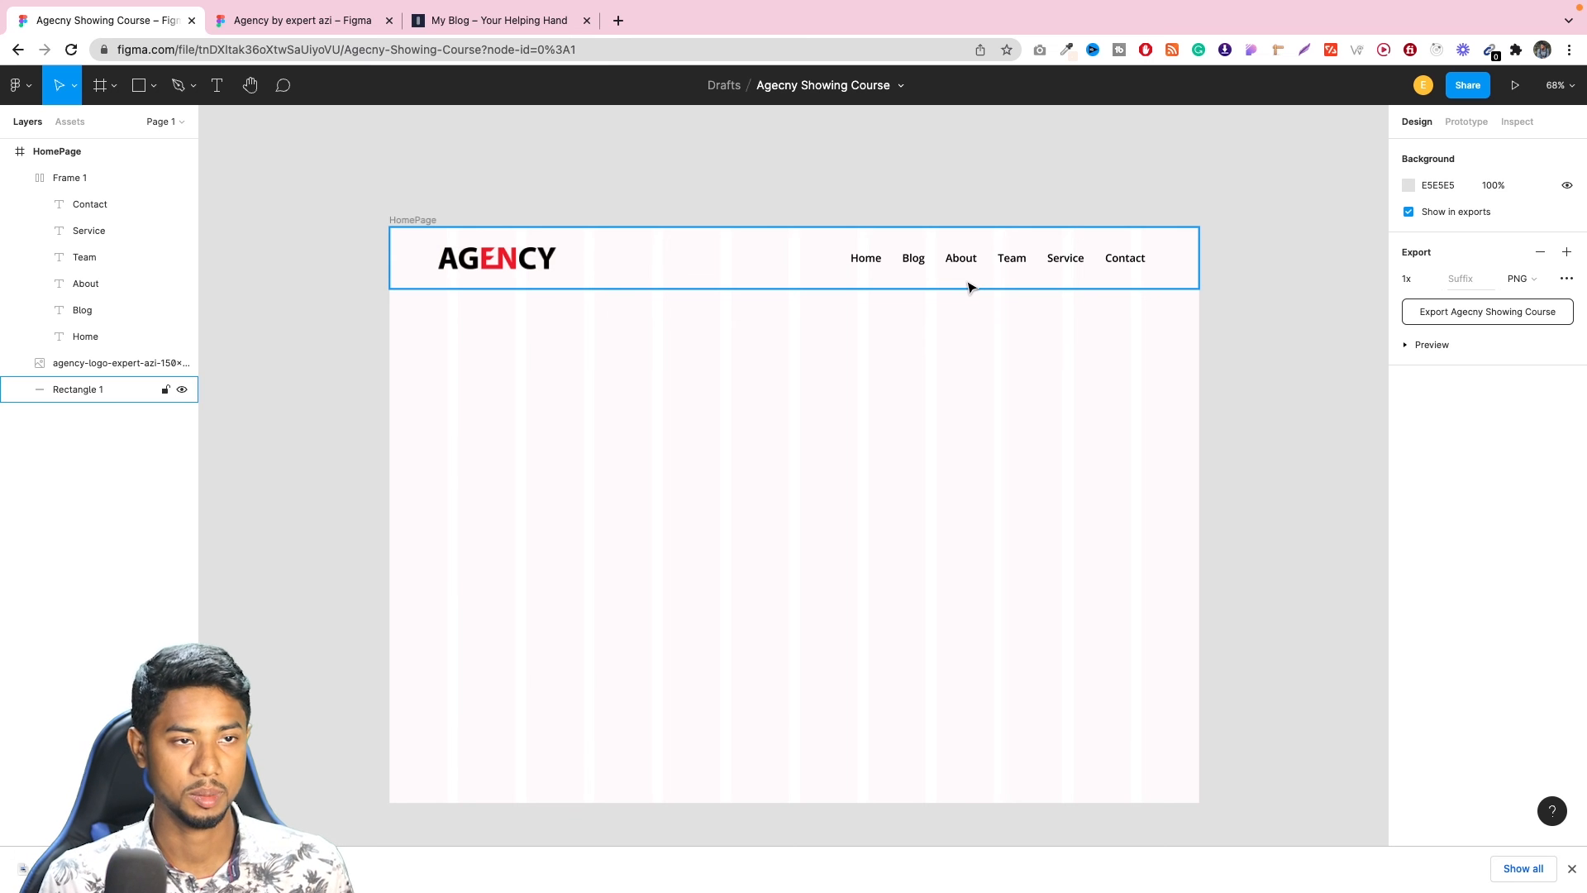
Collapse the layer list and rename the navigation frame to Nav and the logo image to Logo.
key(alt+l)
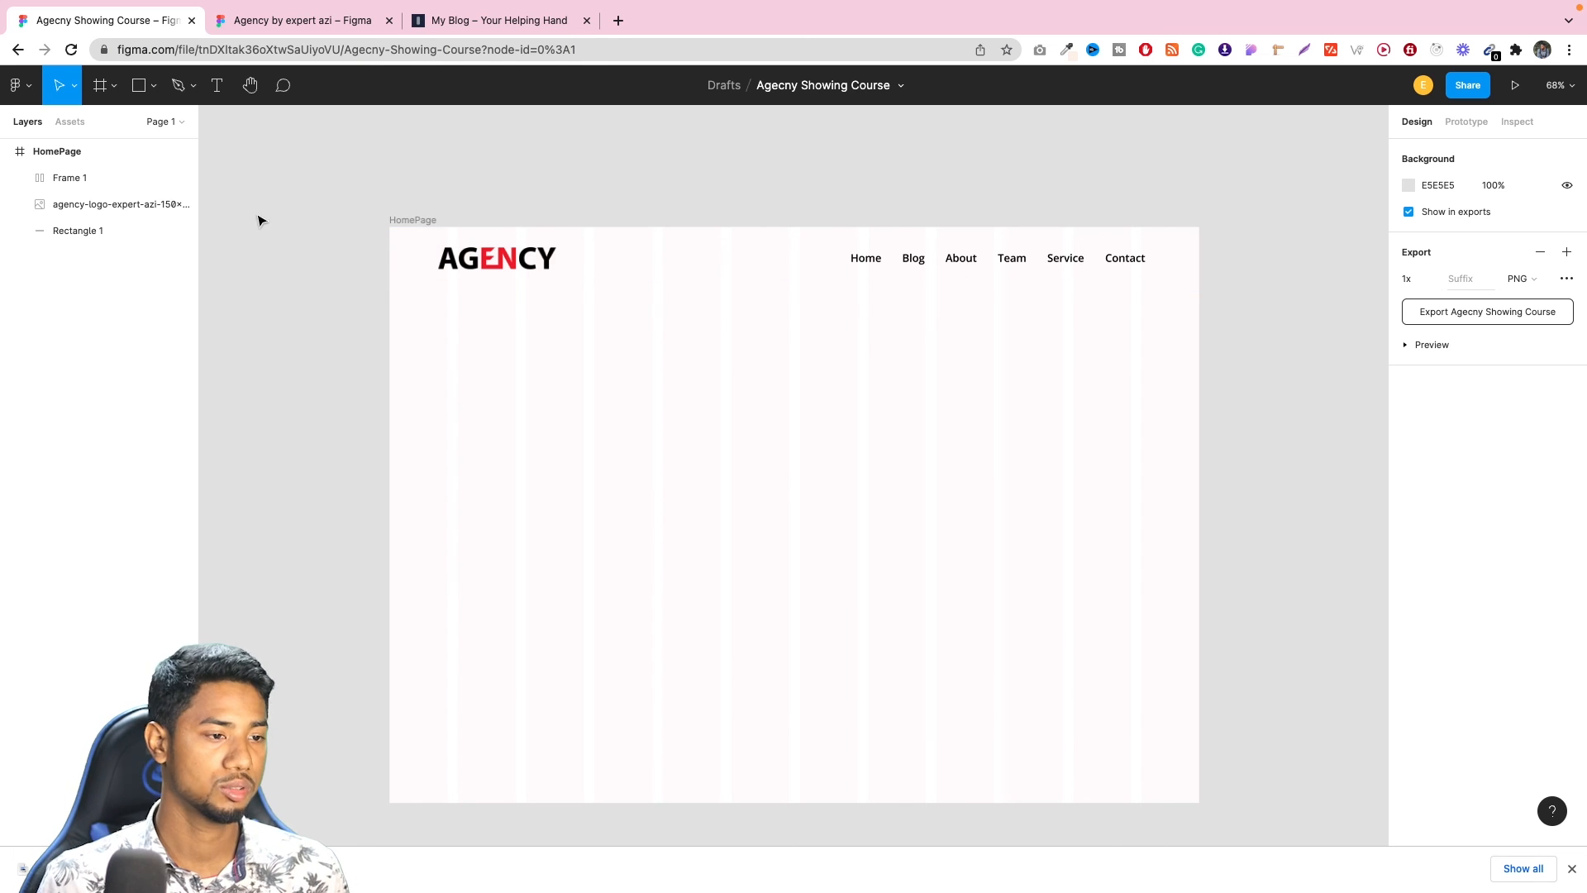
double_click(70, 178)
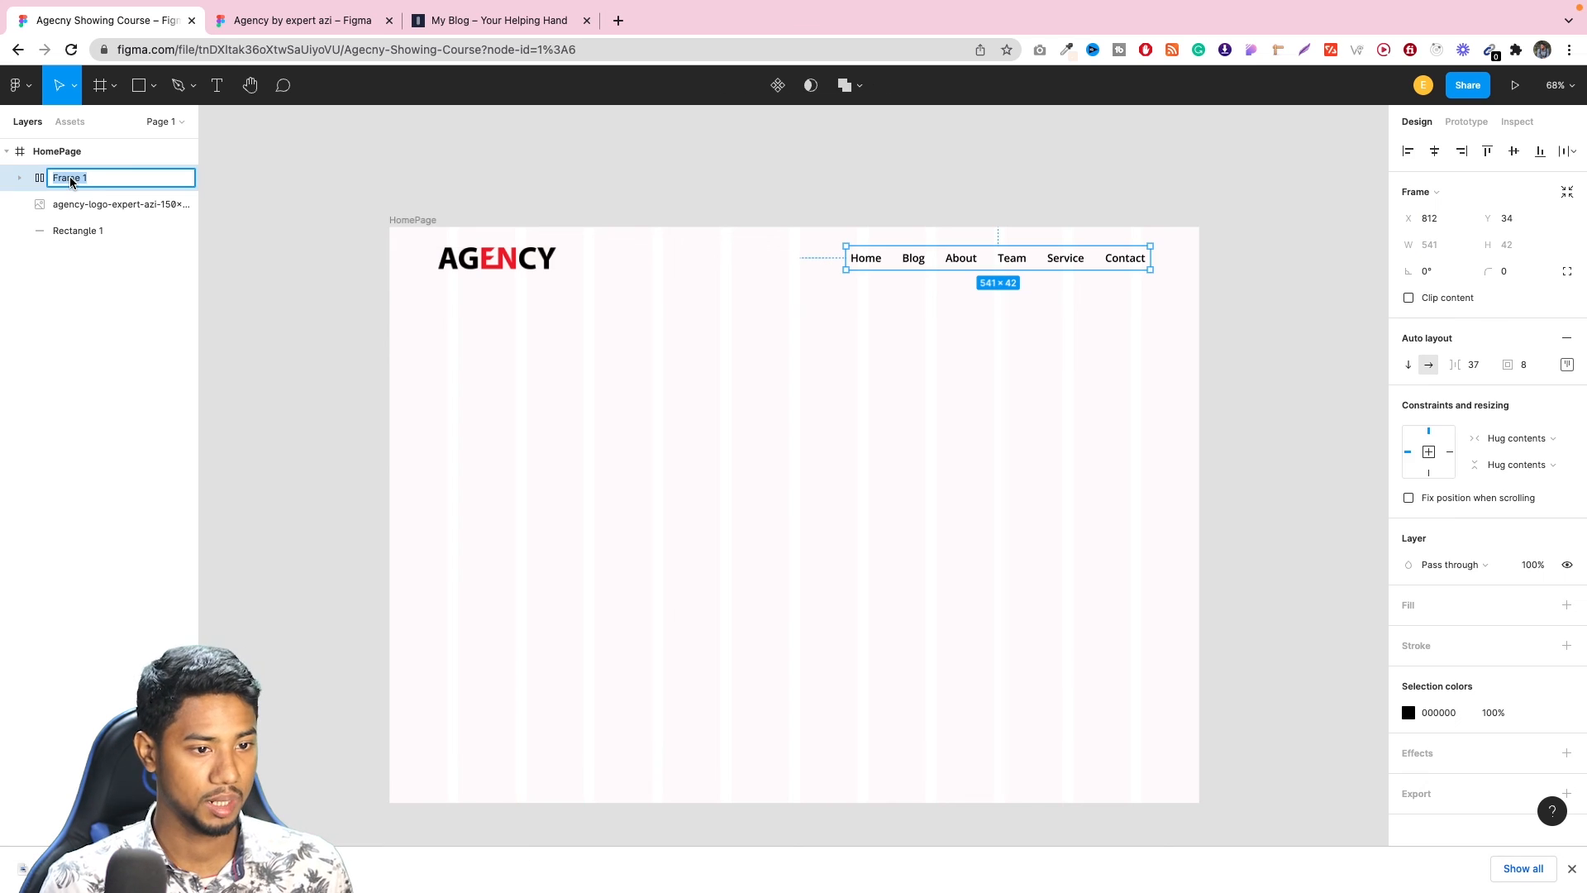
text(Nav)
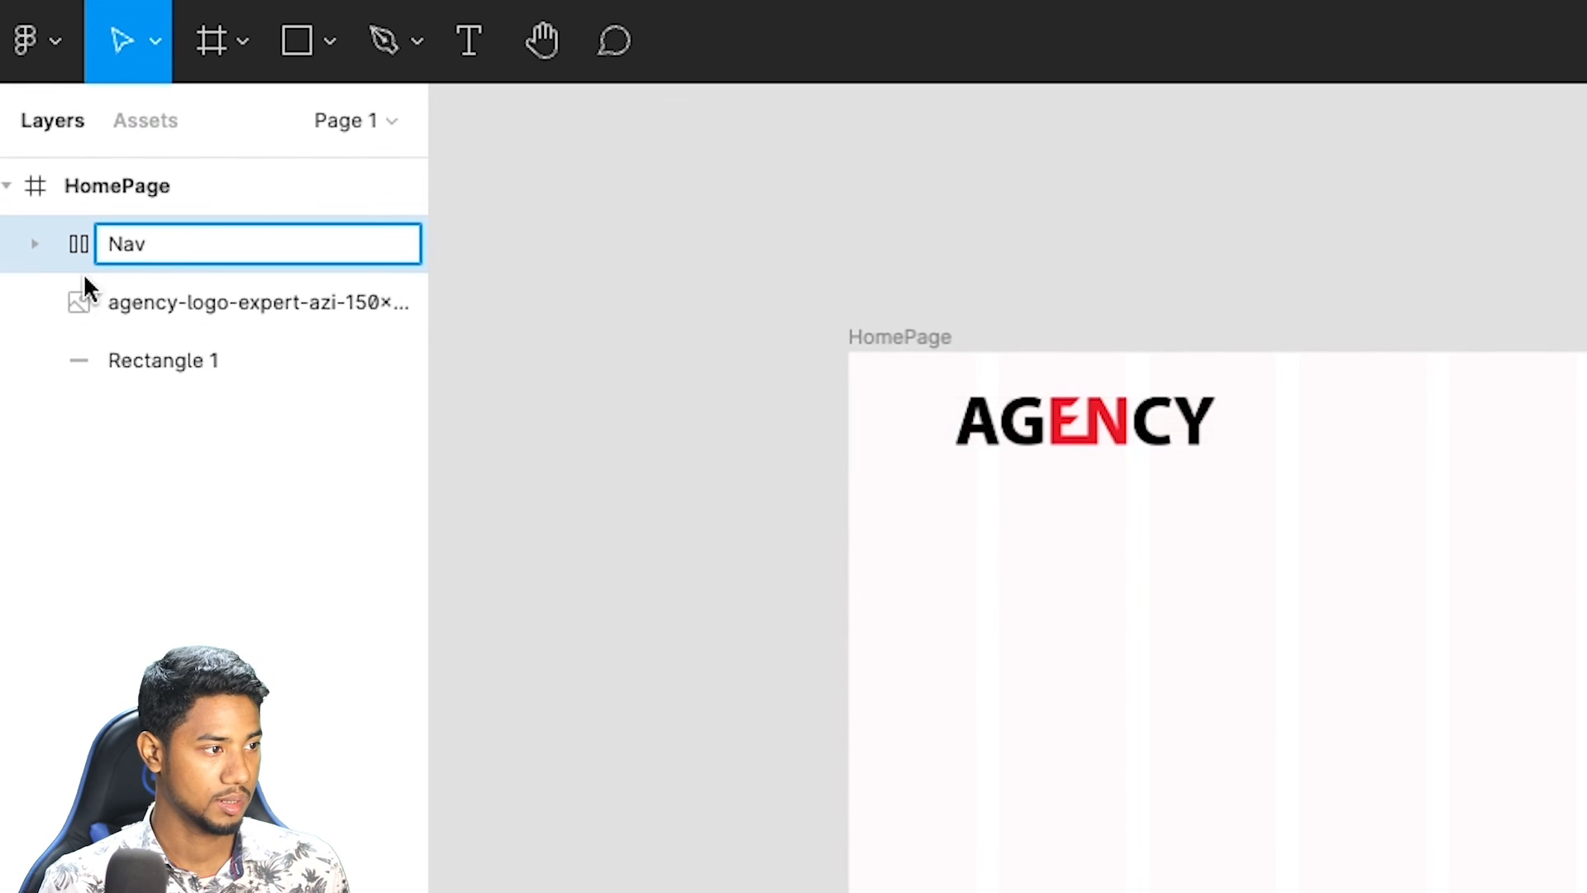
click(659, 273)
double_click(196, 300)
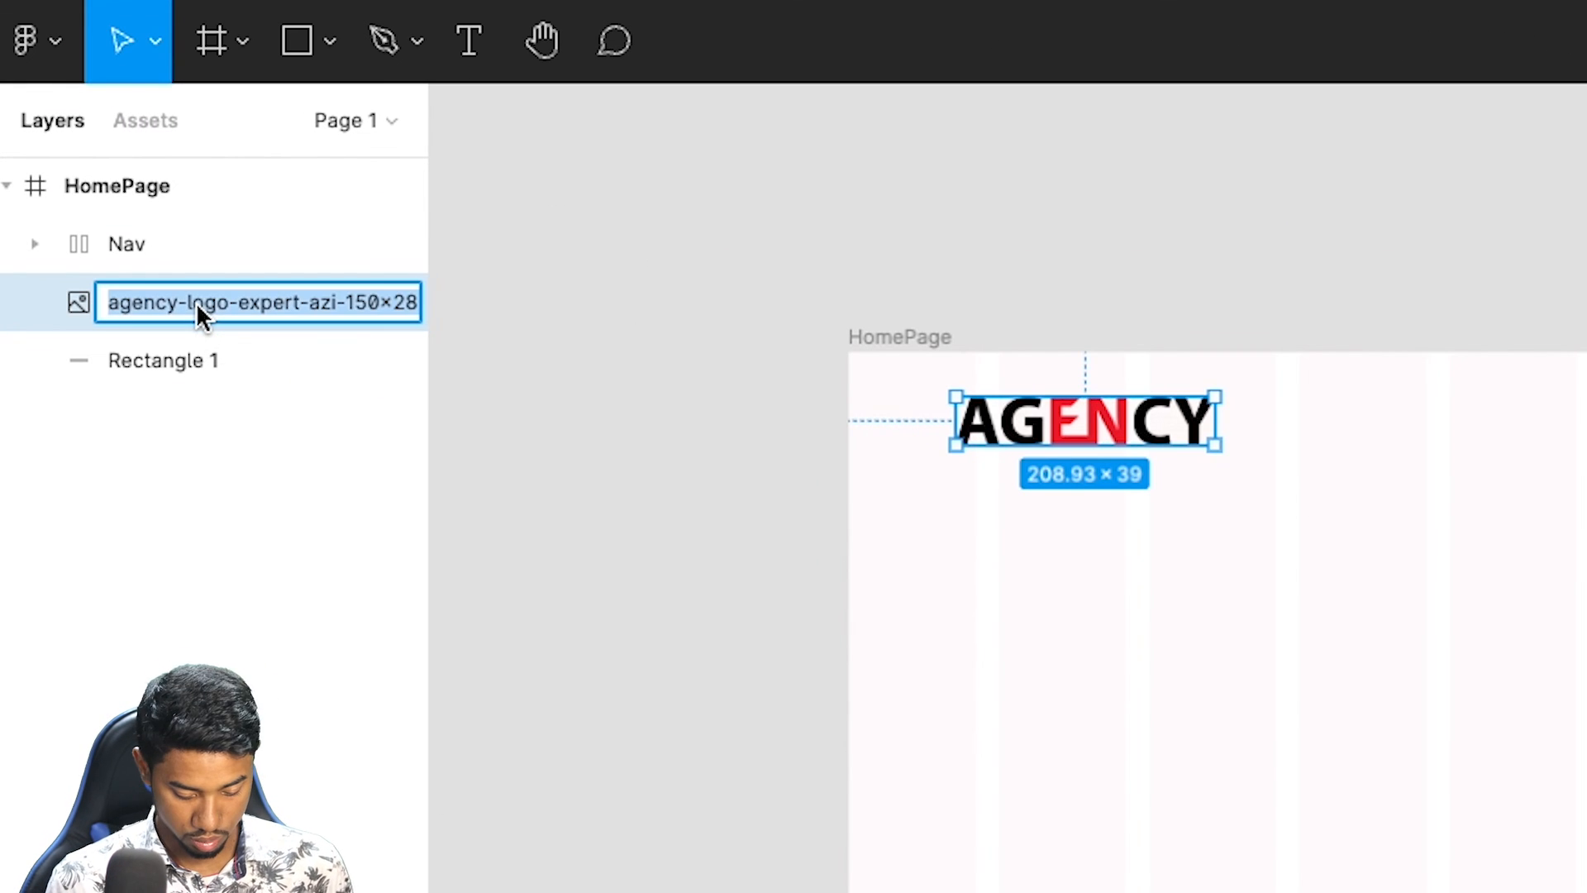
text(Logo)
key(Return)
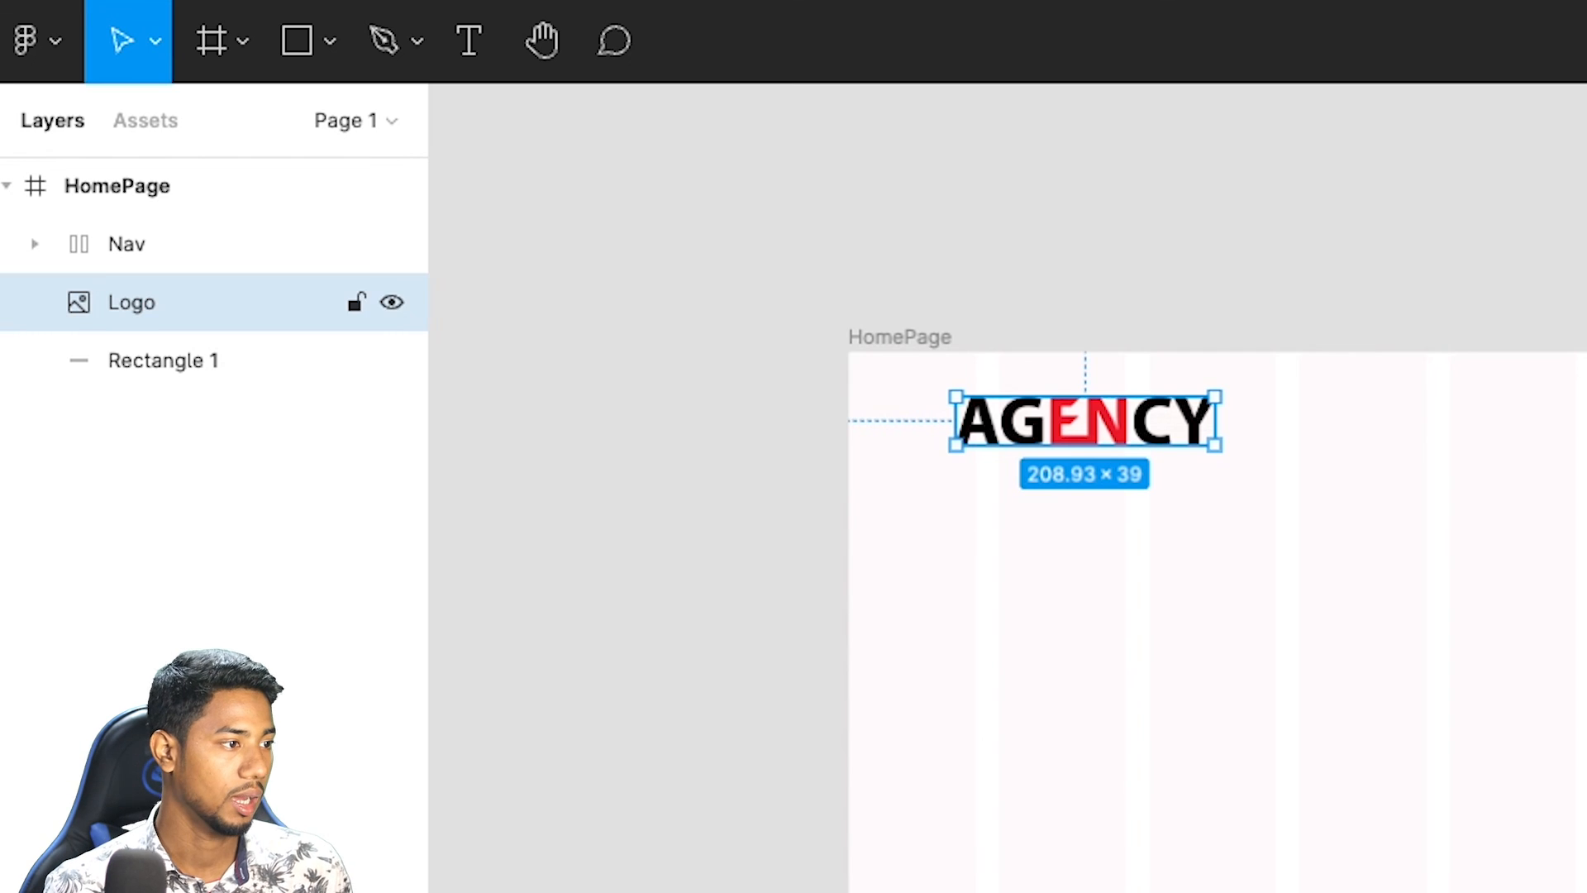
Group the Nav, Logo and Rectangle 1 layers together and name the group Header.
click(233, 349)
click(231, 248)
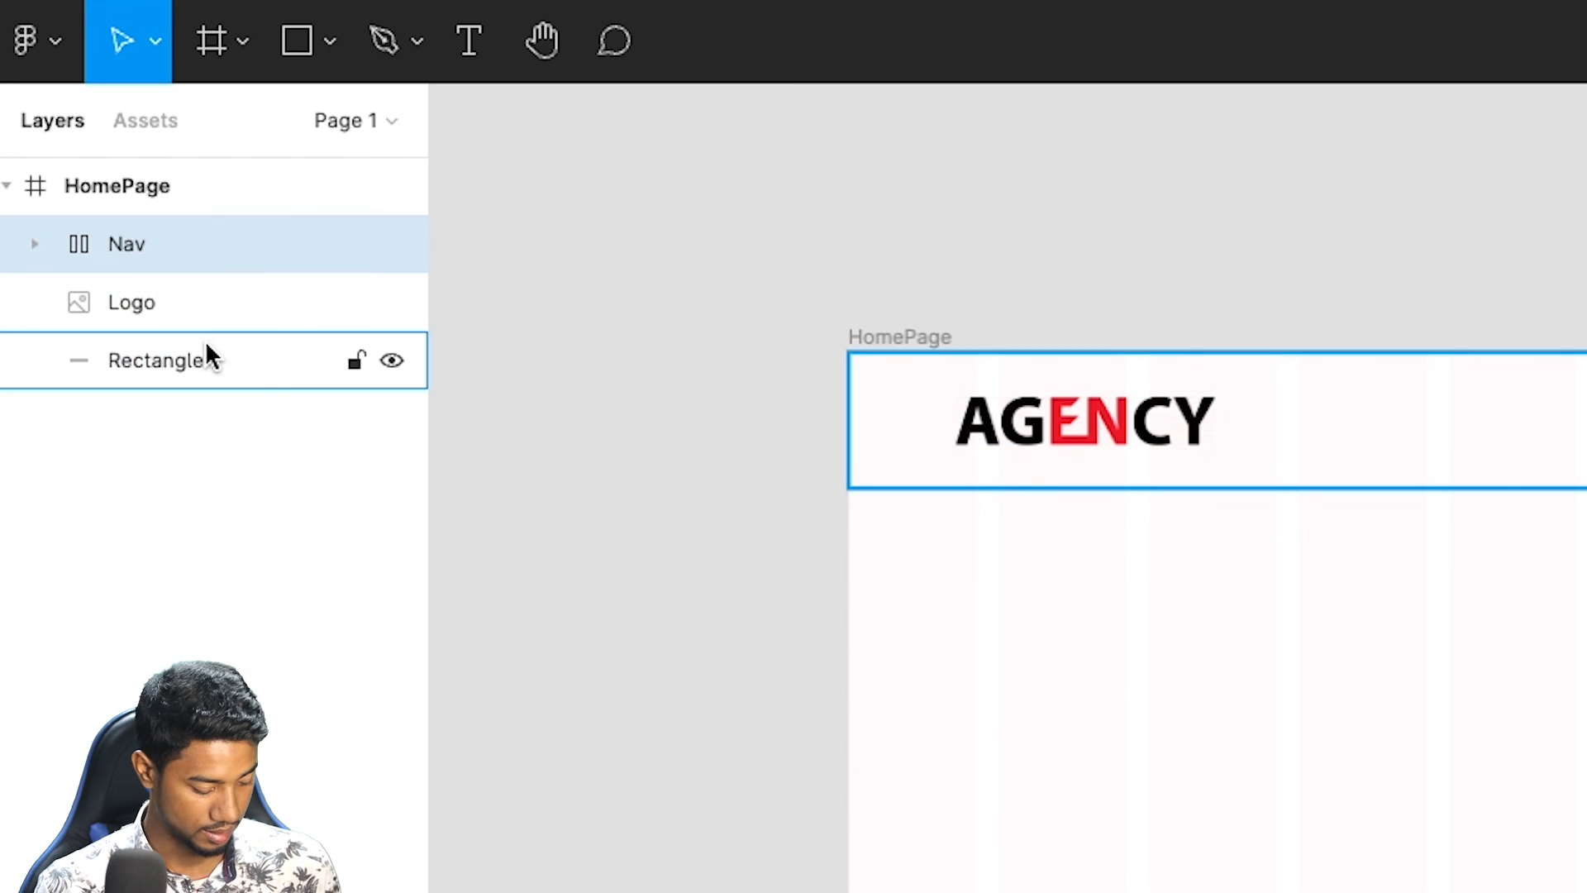
shift+click(192, 359)
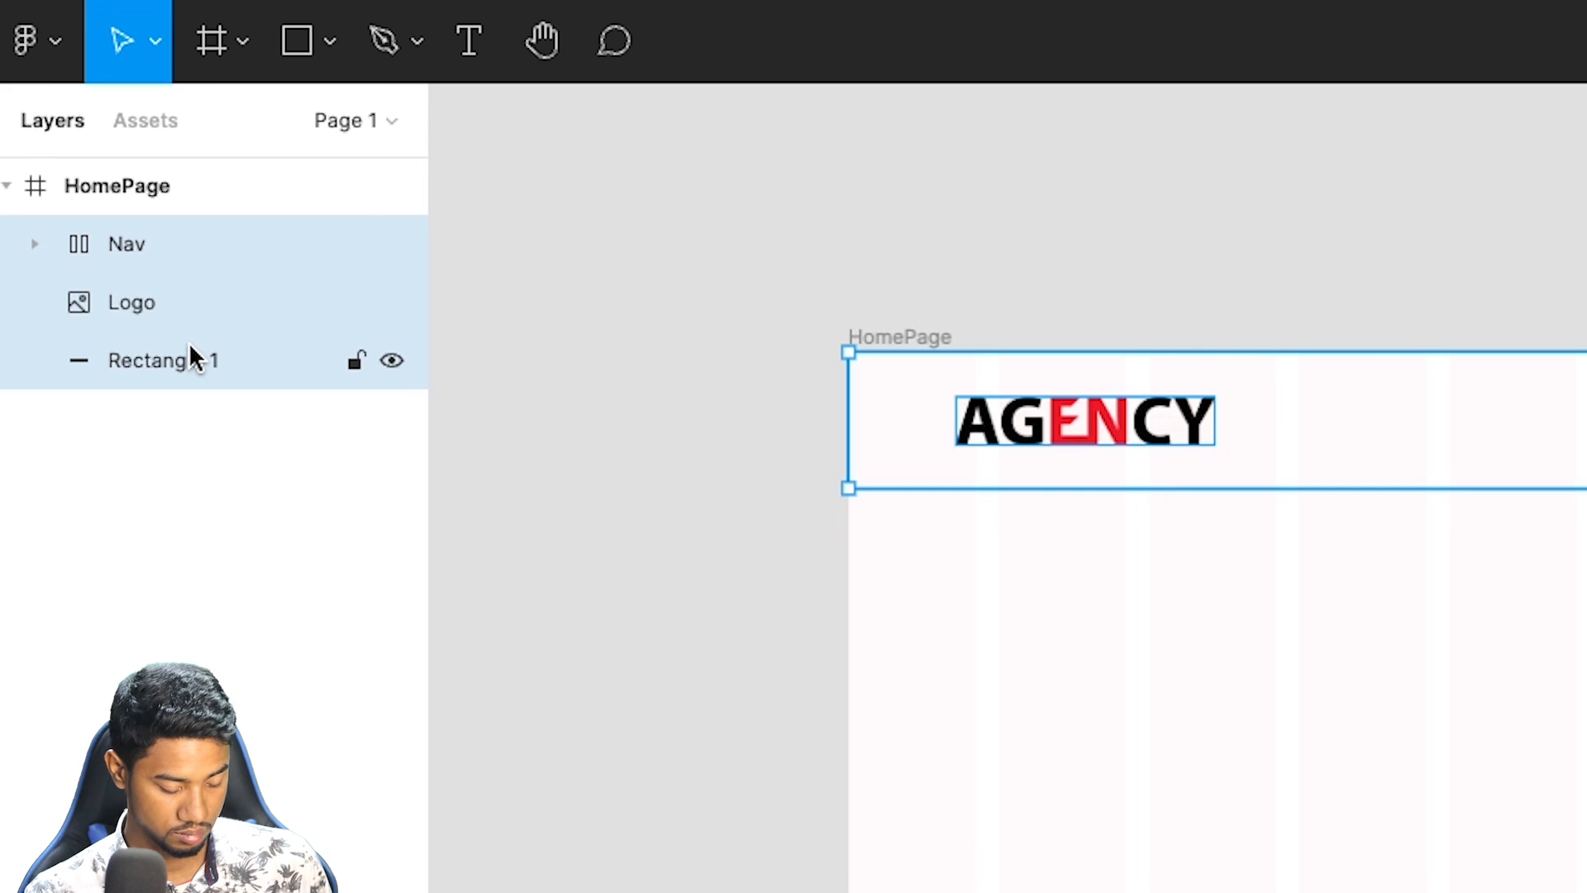
key(ctrl+g)
double_click(160, 245)
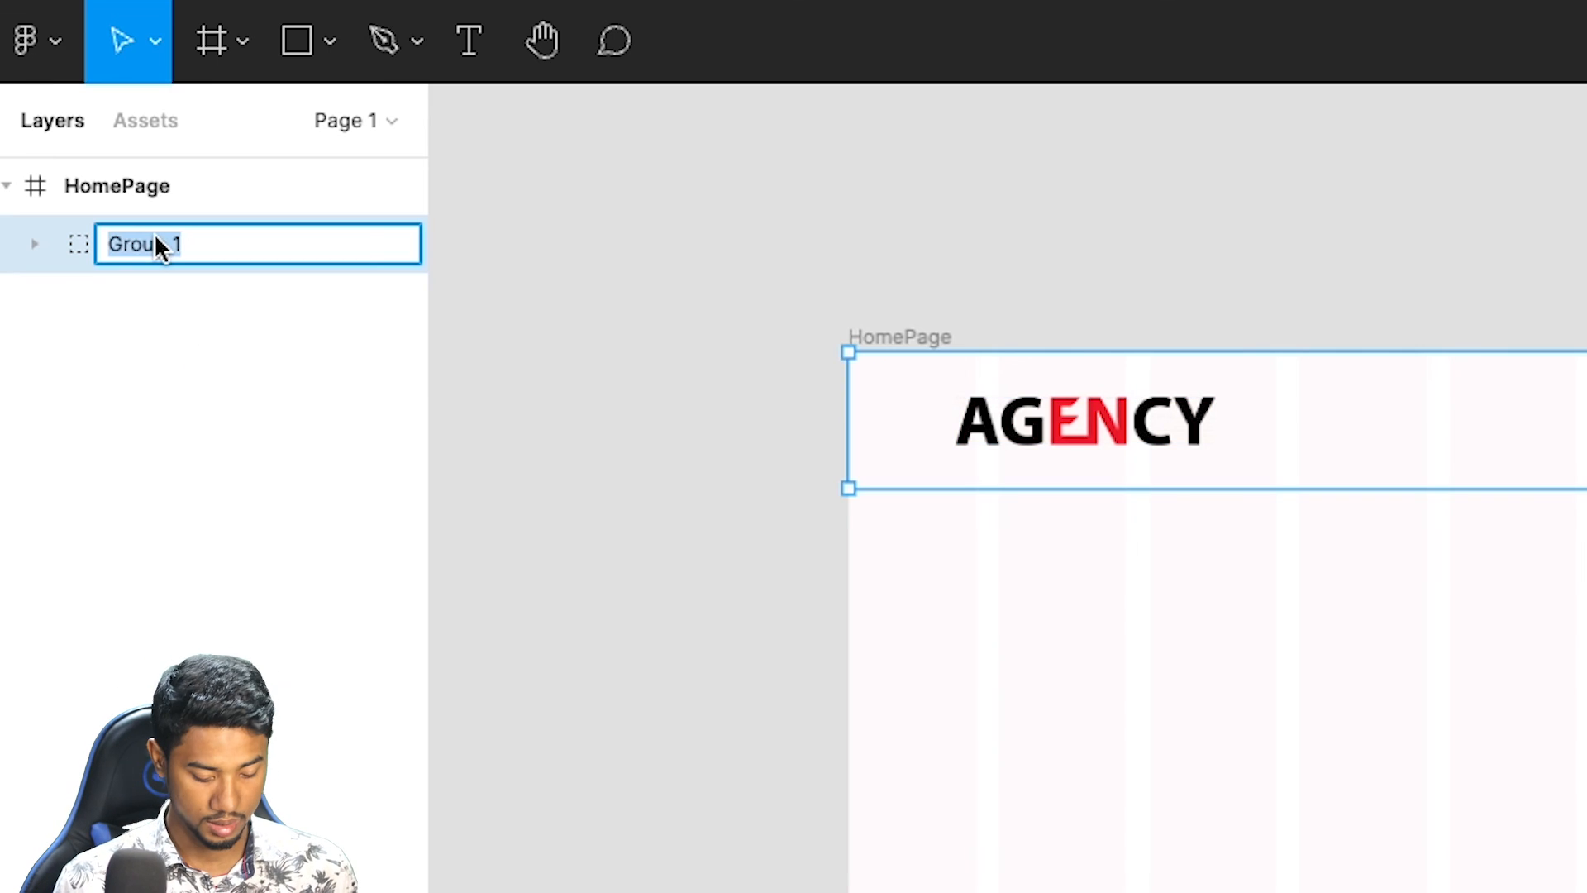
text(H)
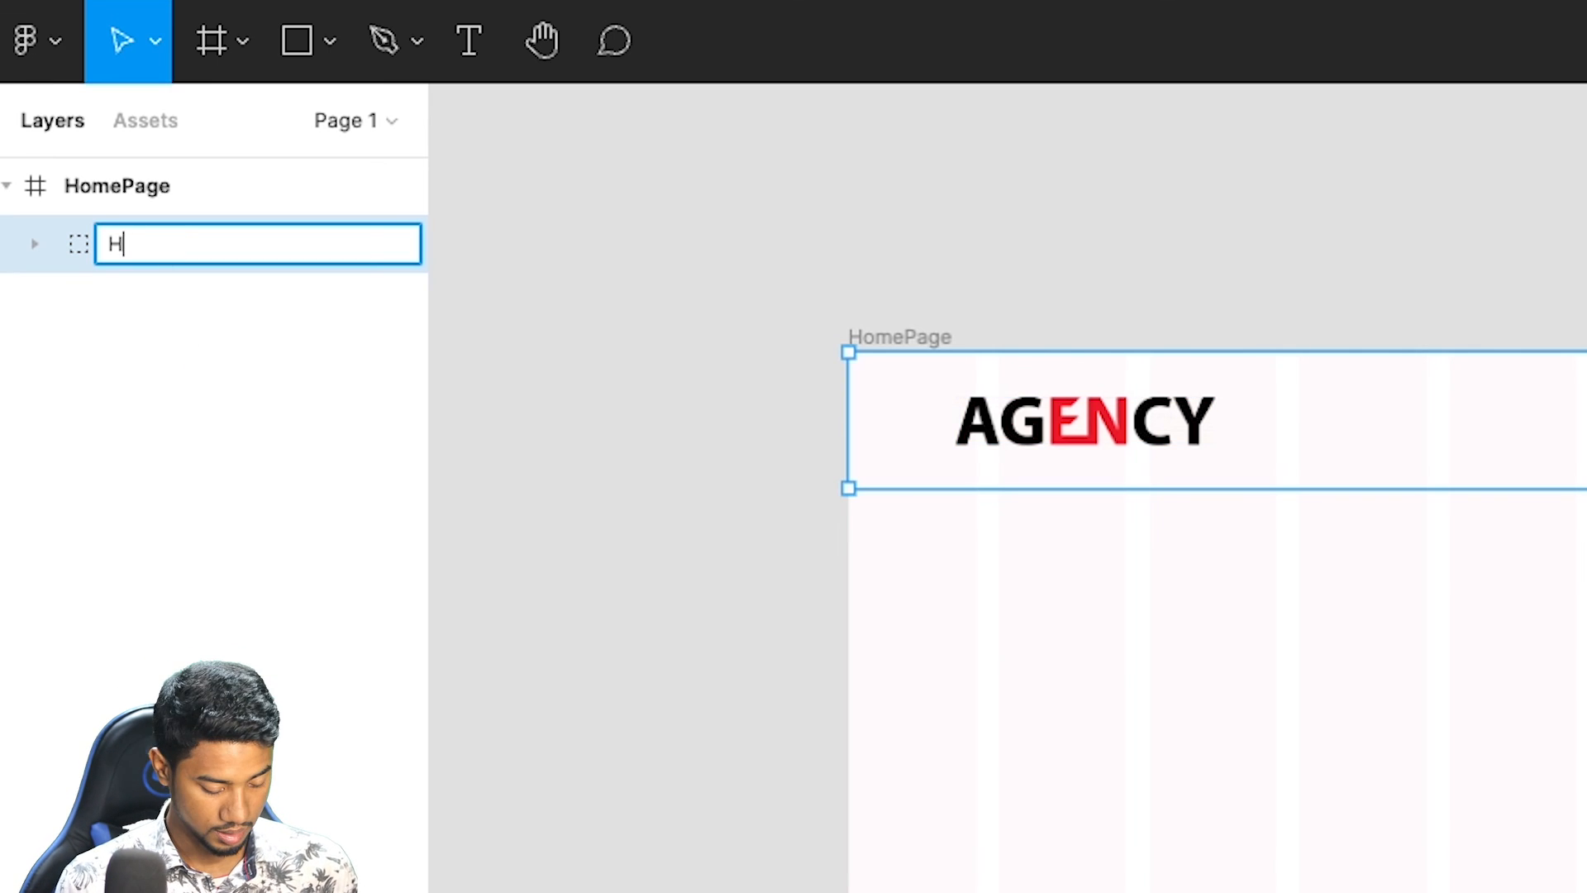
text(aader)
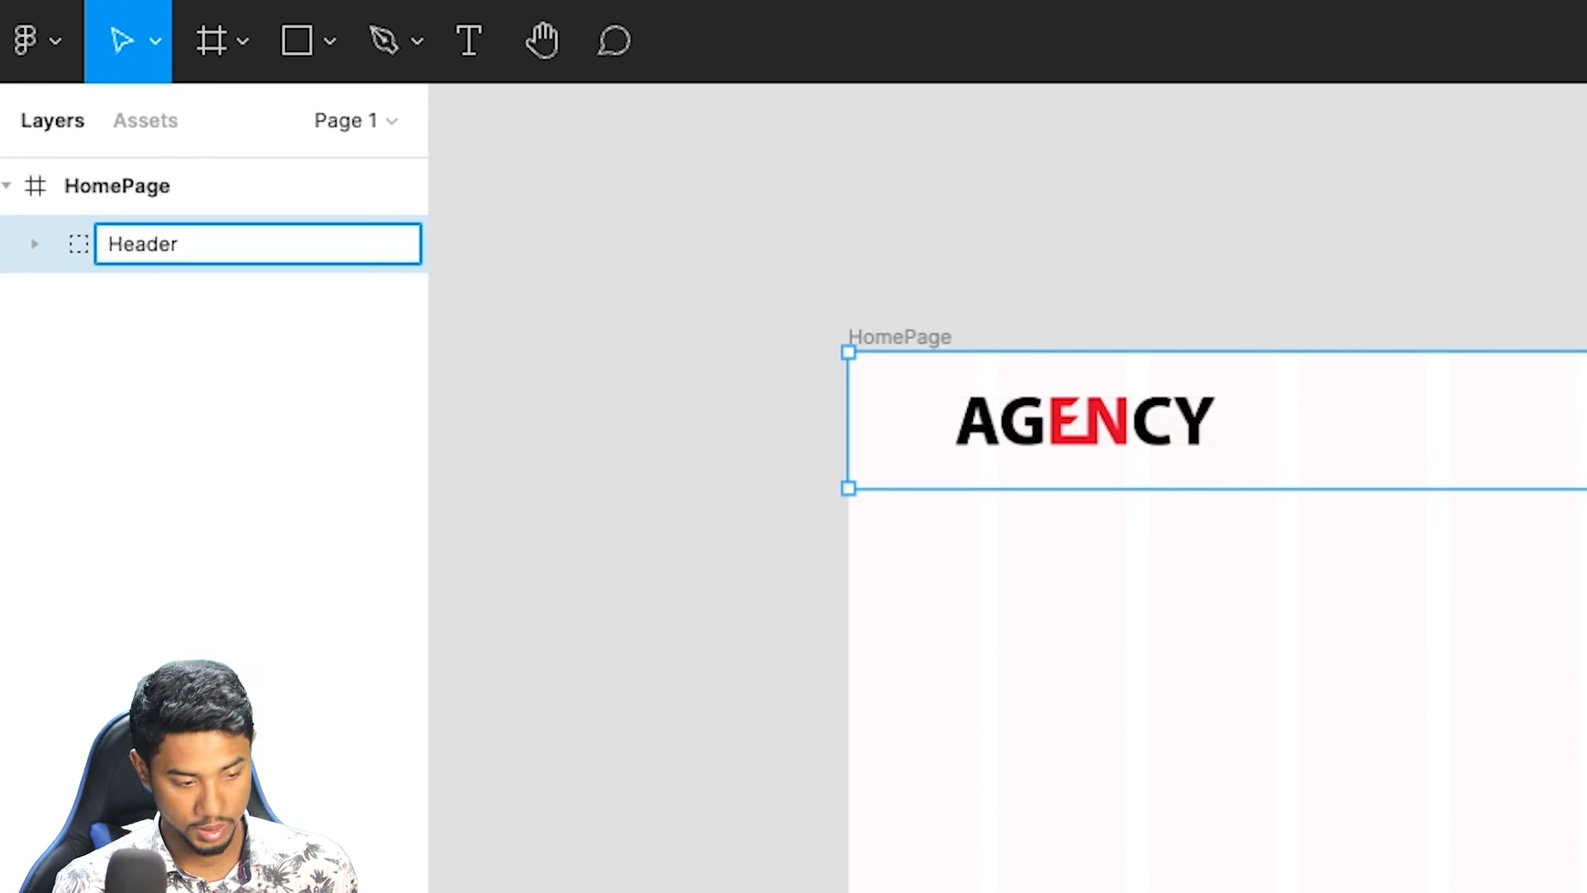
key(Return)
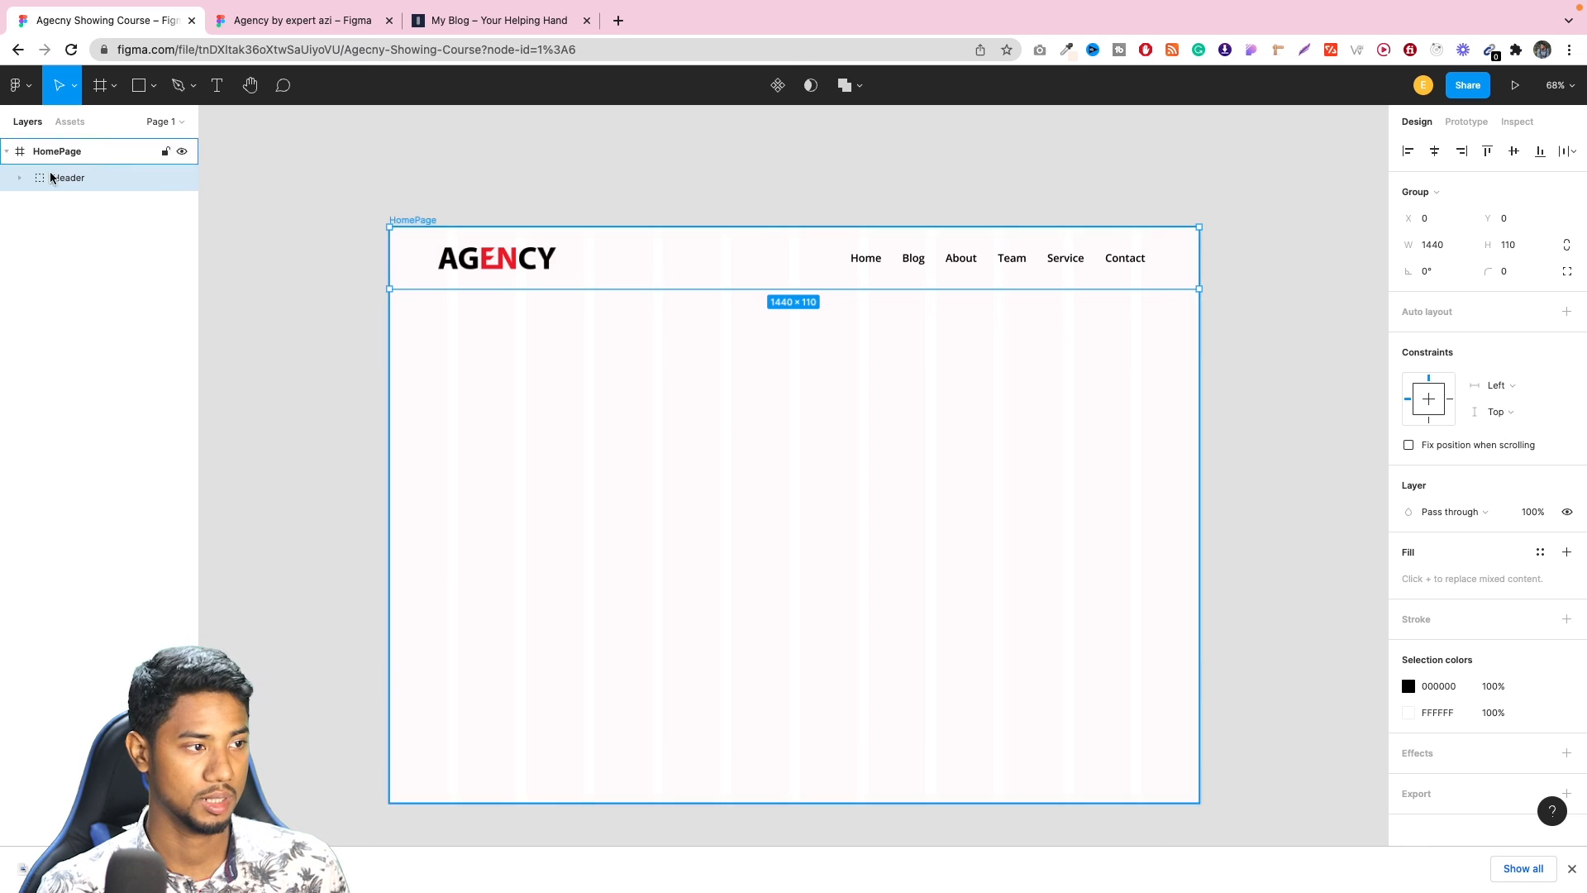
click(178, 85)
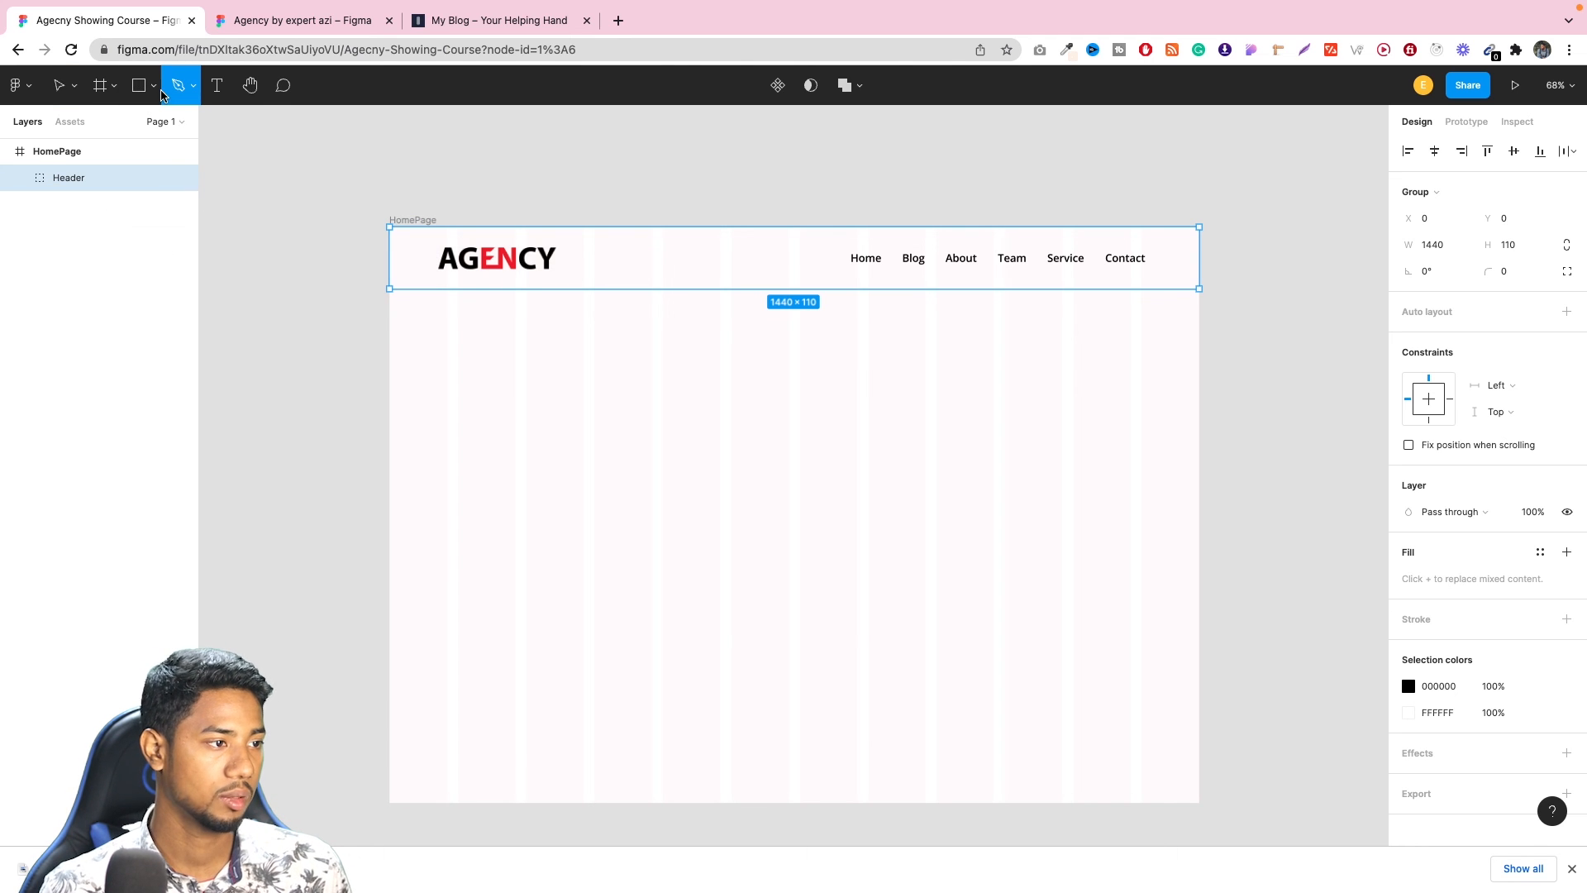
click(154, 86)
click(114, 89)
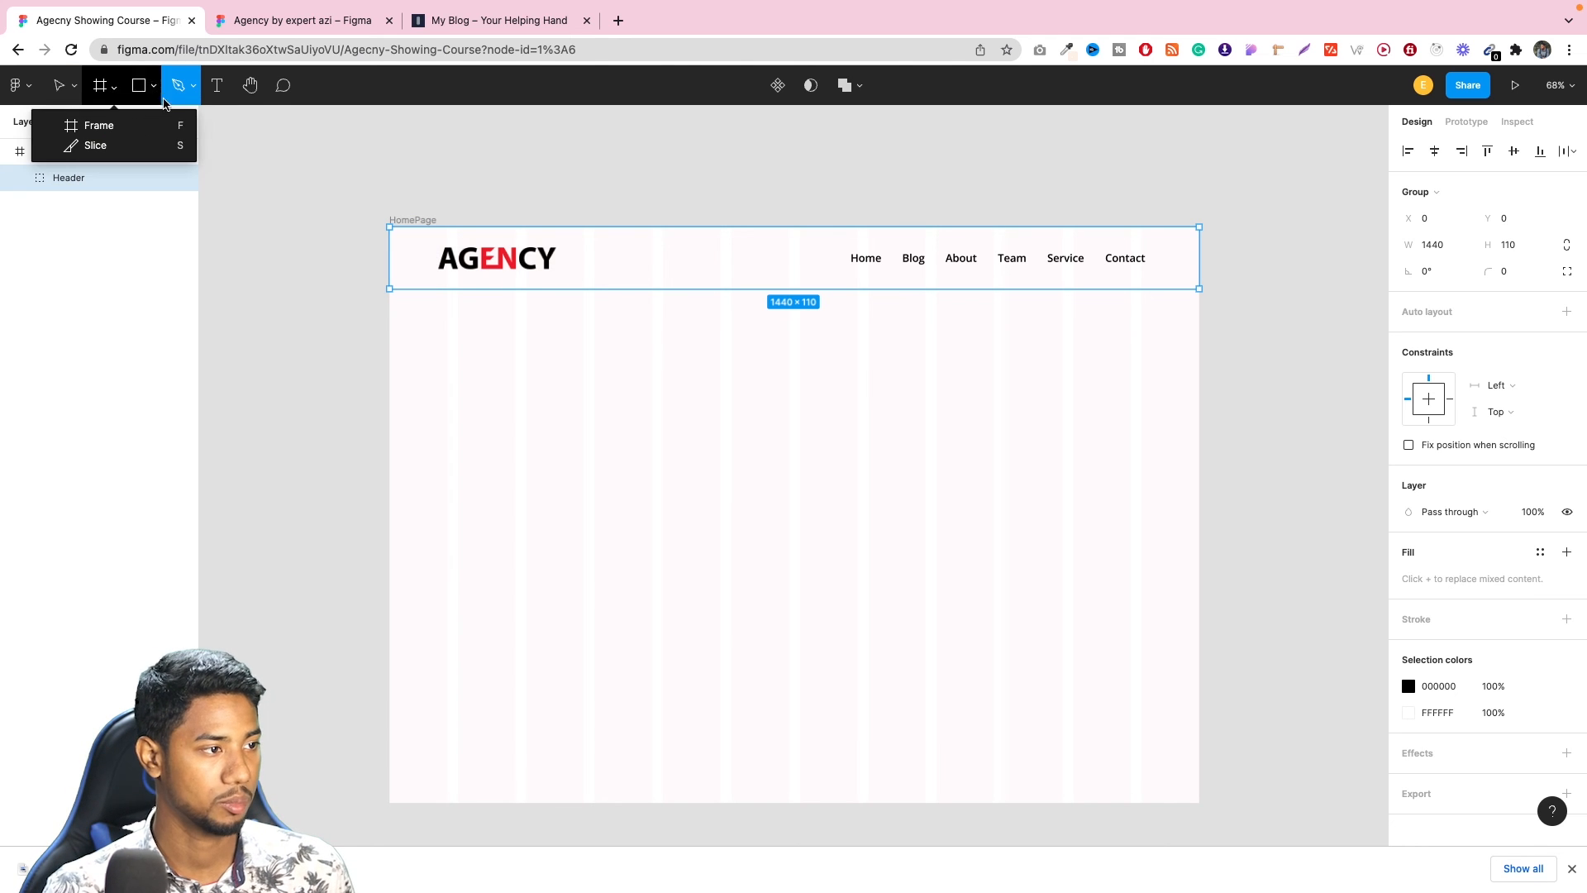
click(155, 87)
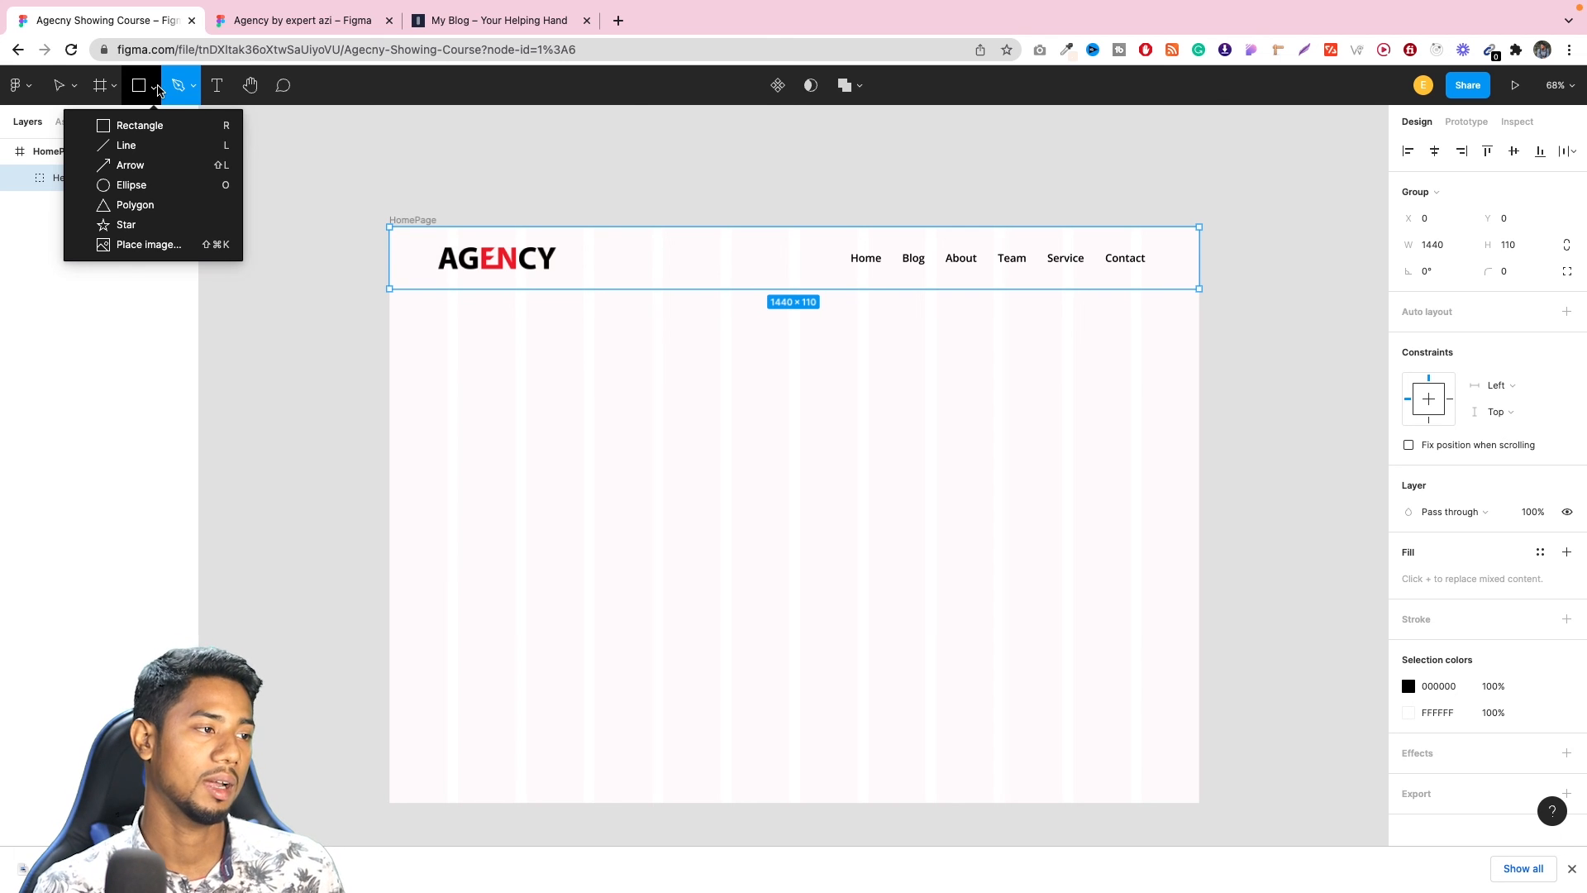
click(114, 88)
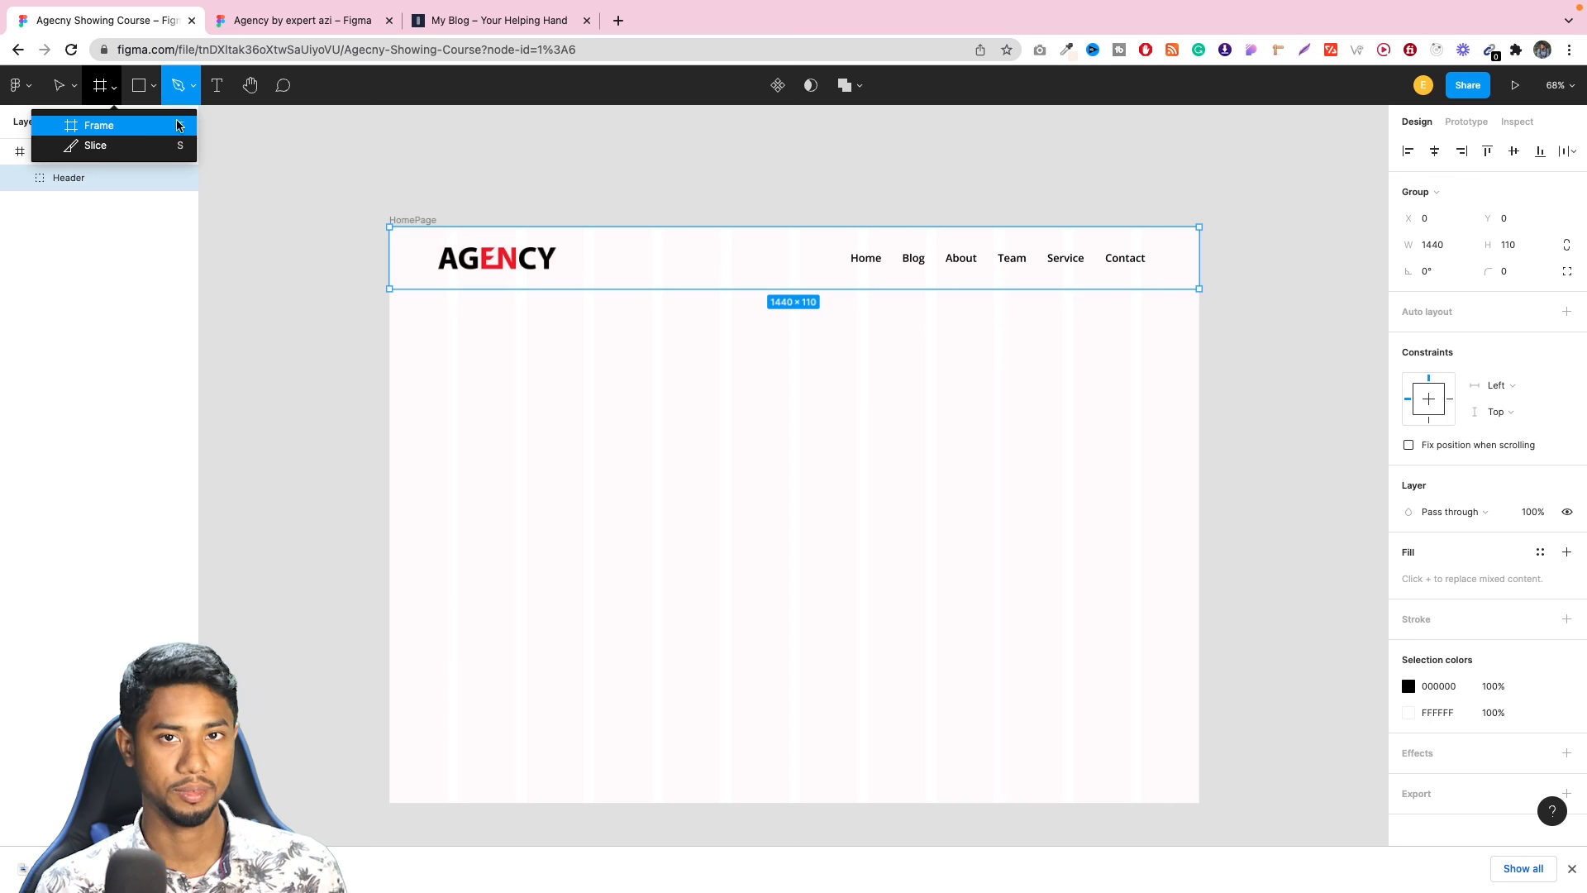
click(584, 99)
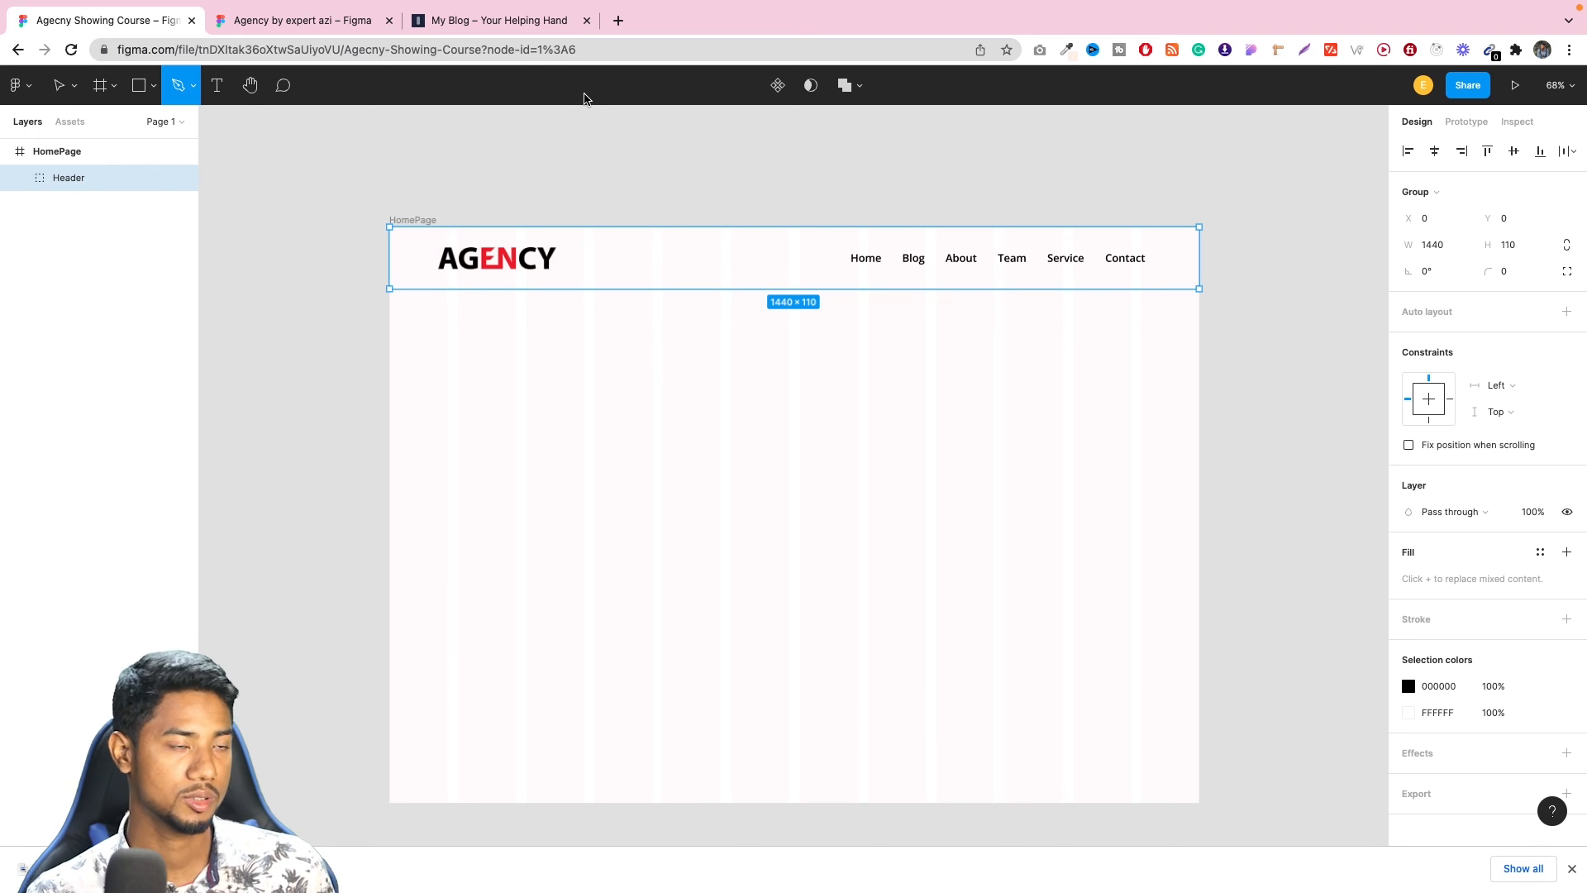